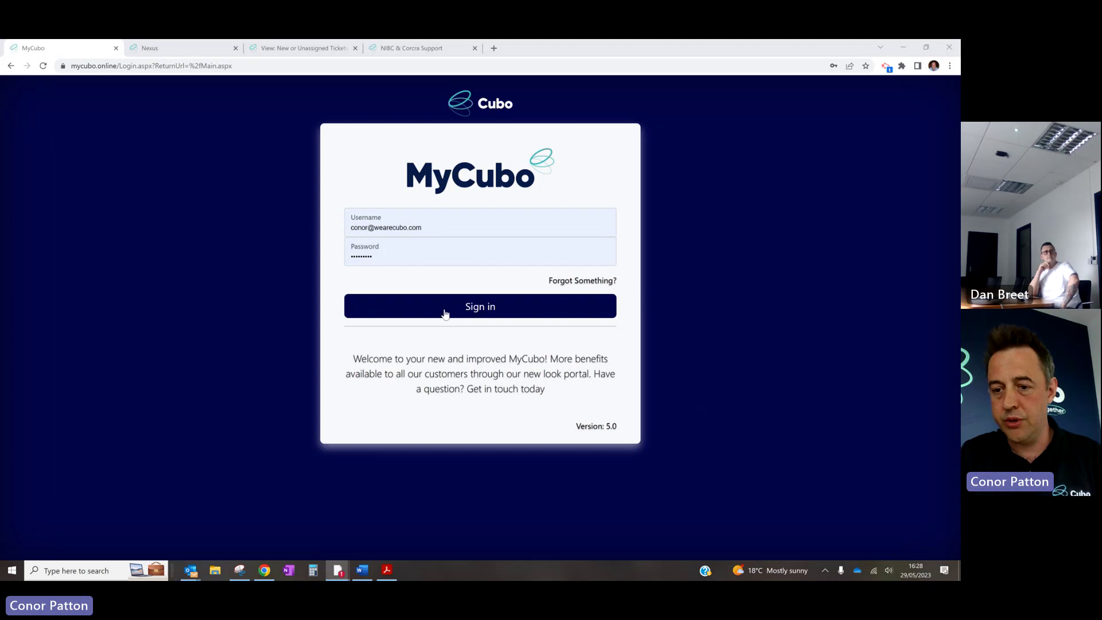
Sign in to the MyCubo portal with the saved username and password
left_click(466, 314)
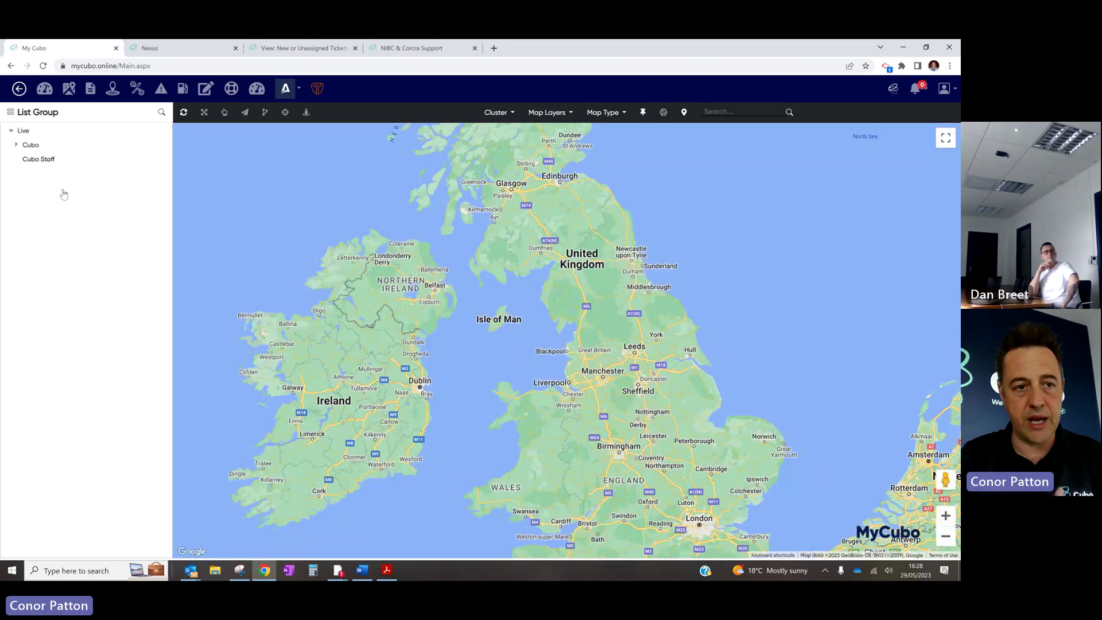
left_click(30, 145)
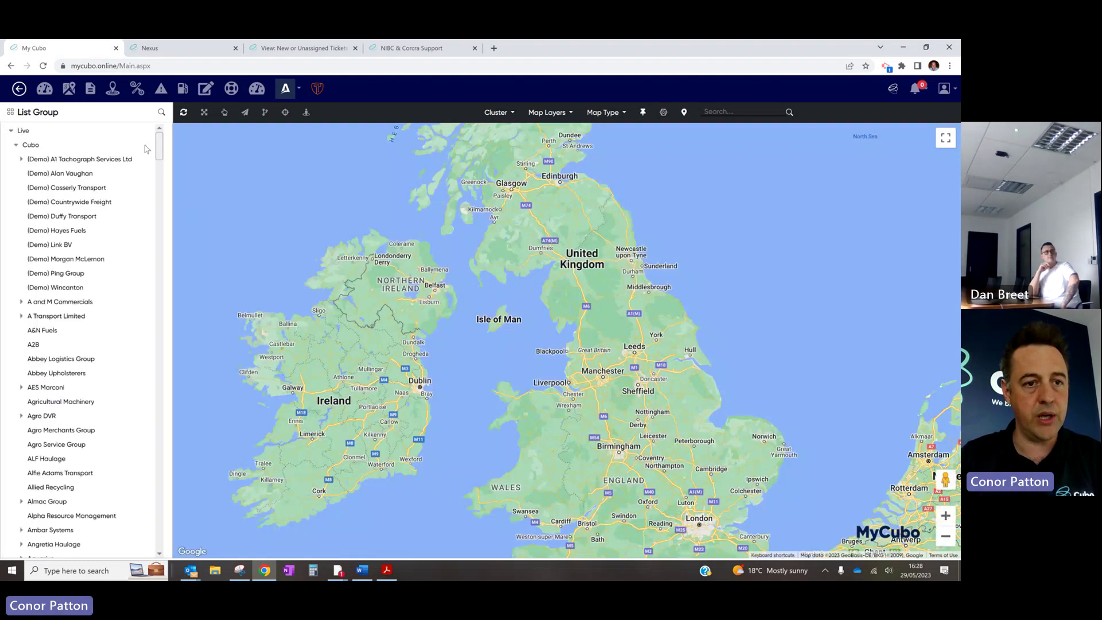
left_click_drag(160, 150, 167, 281)
left_click(22, 218)
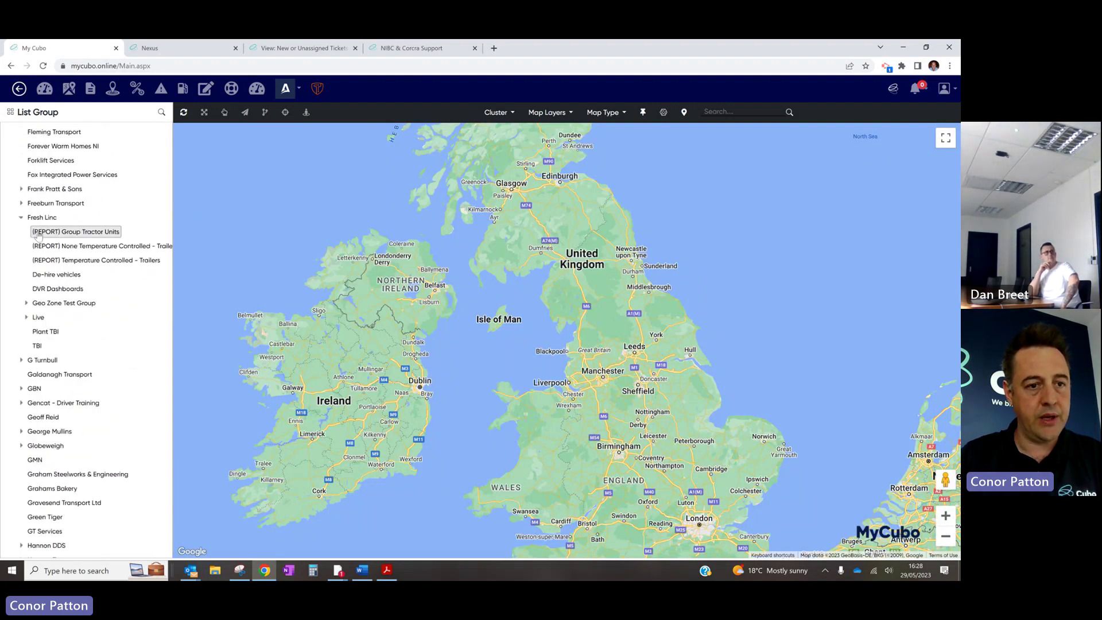
left_click(72, 232)
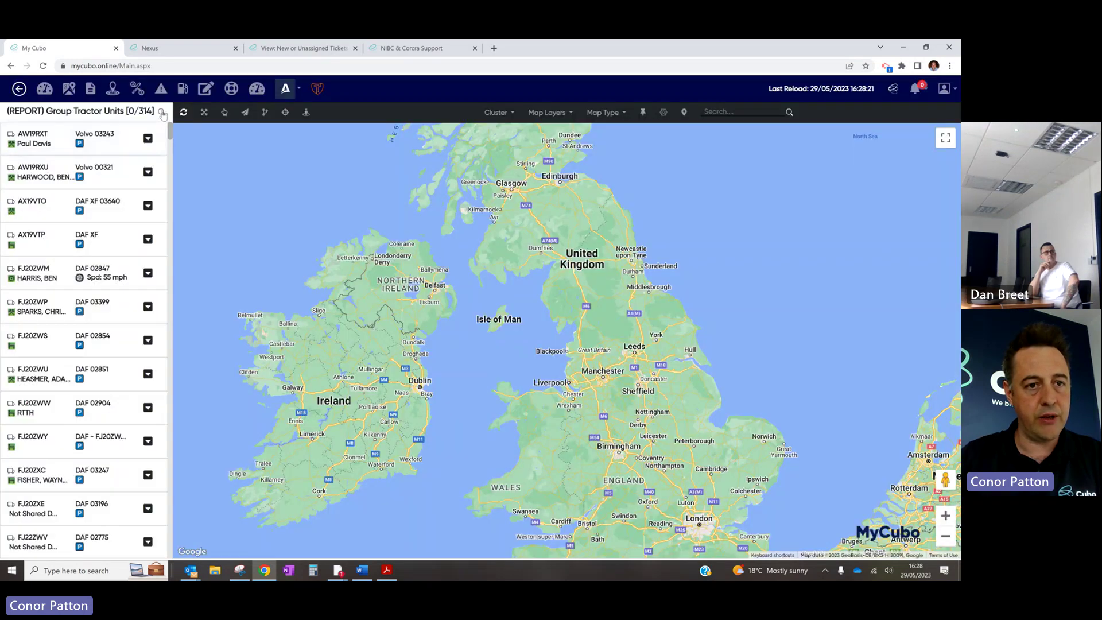
left_click(161, 112)
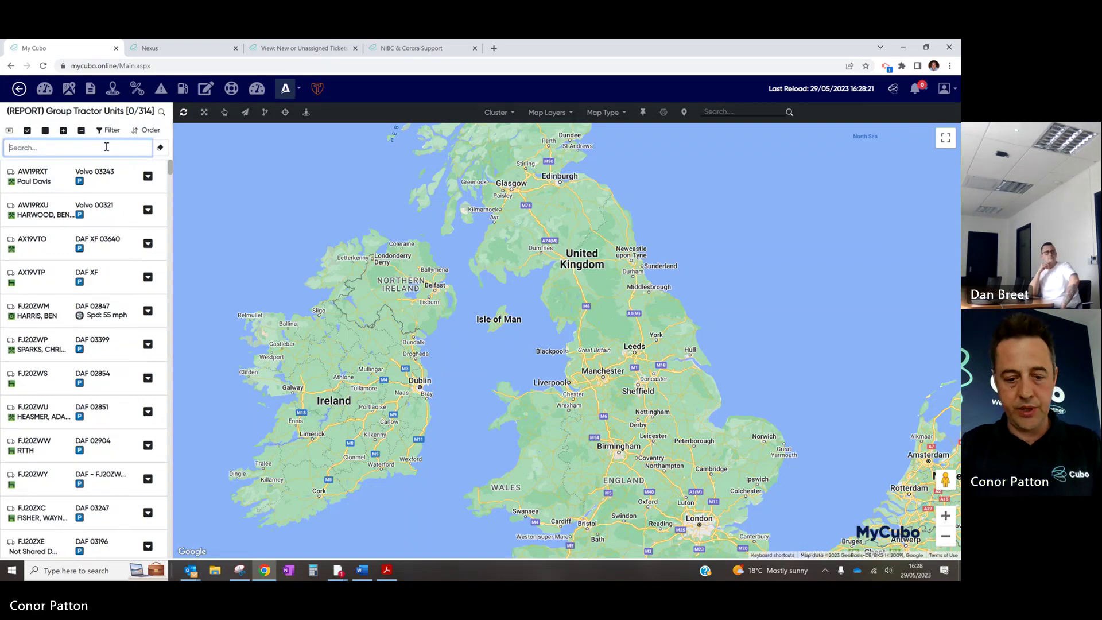
type("fj22")
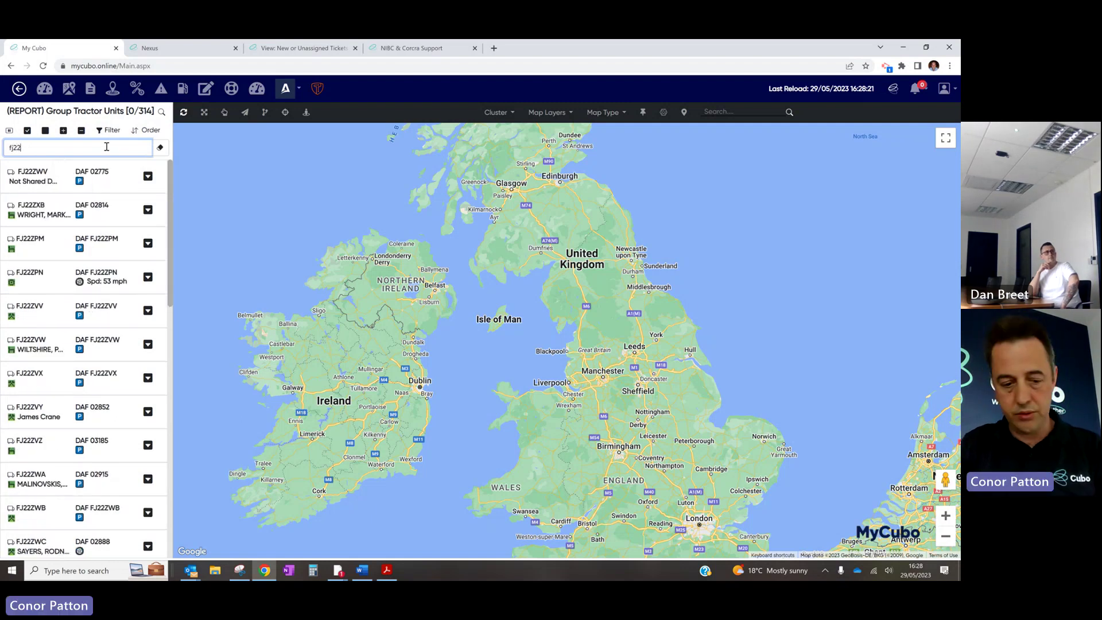
type("zwm")
left_click(125, 174)
left_click(153, 177)
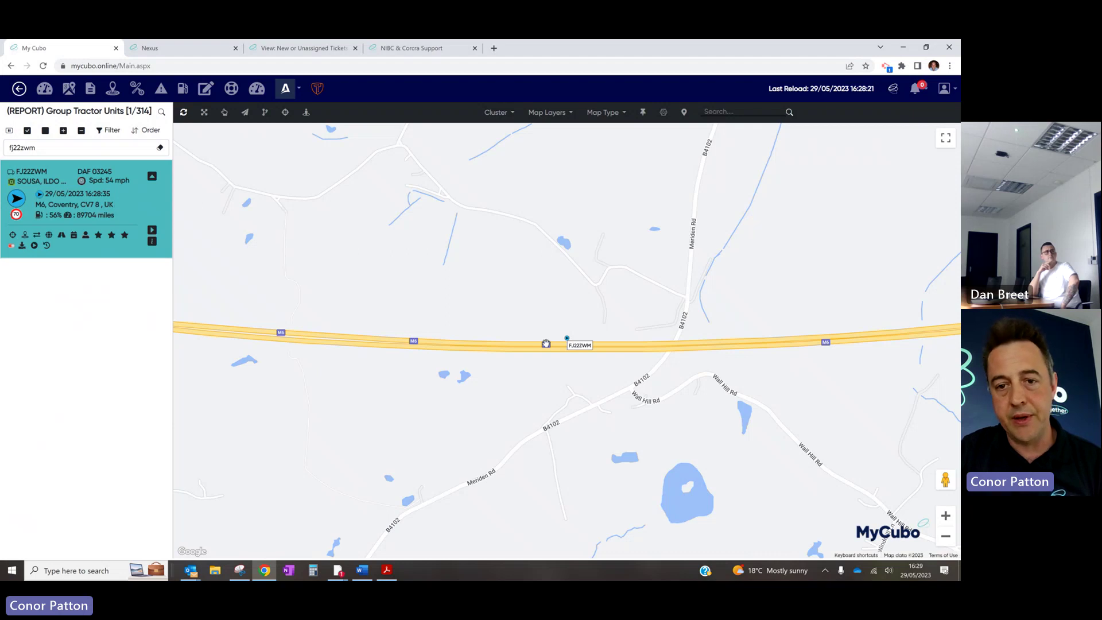
scroll(547, 346, "down", 2)
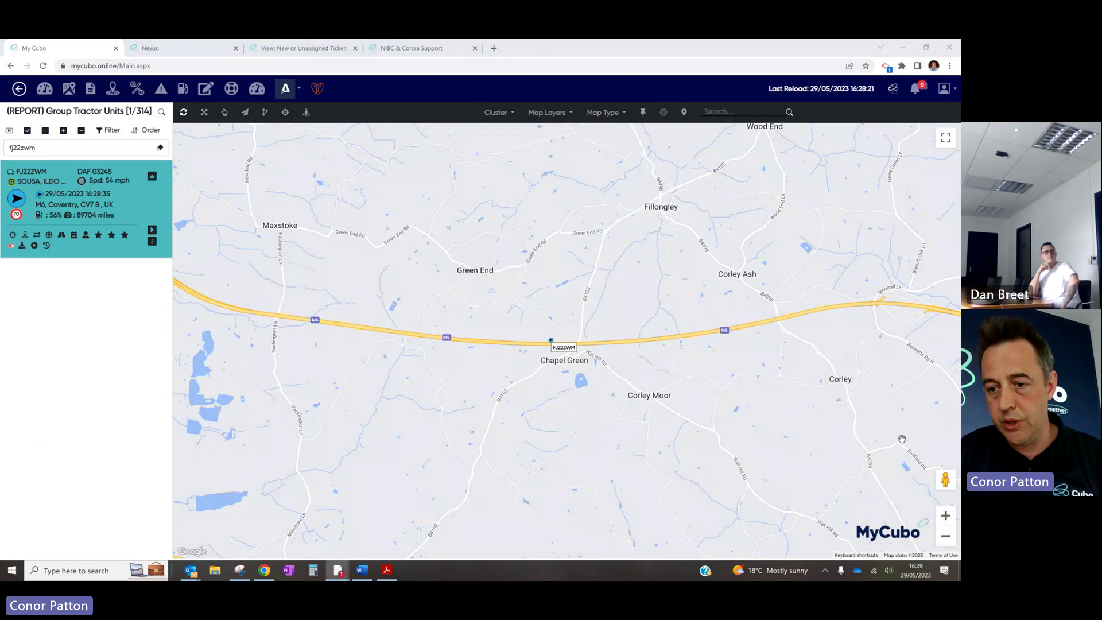
left_click(305, 113)
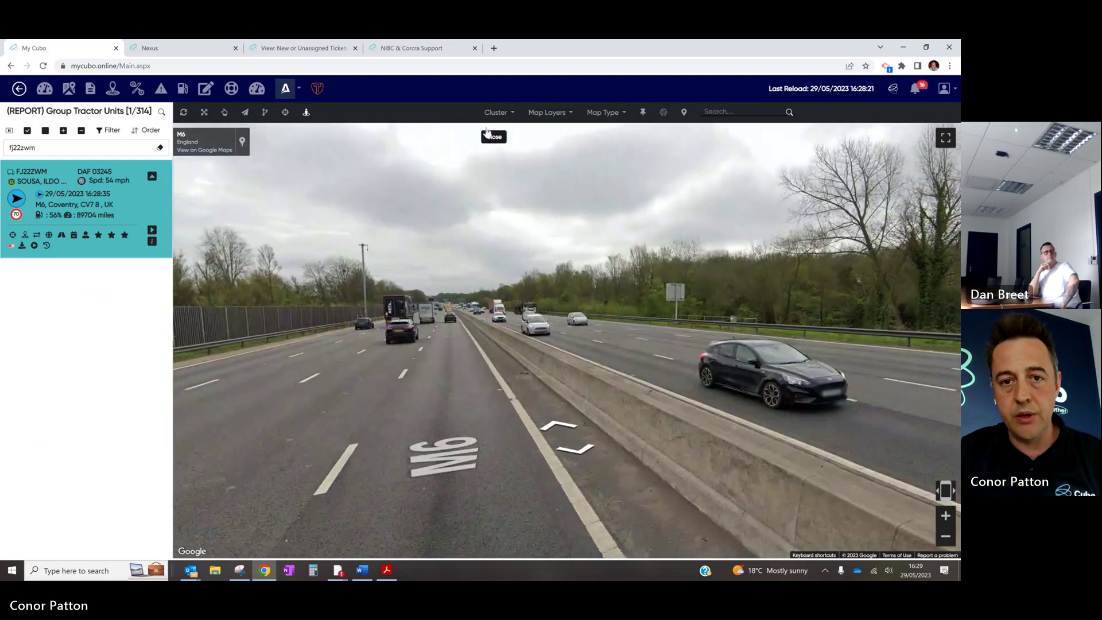
left_click(488, 135)
Turn on the Traffic Layer around FJ22ZWM and zoom out
left_click(565, 116)
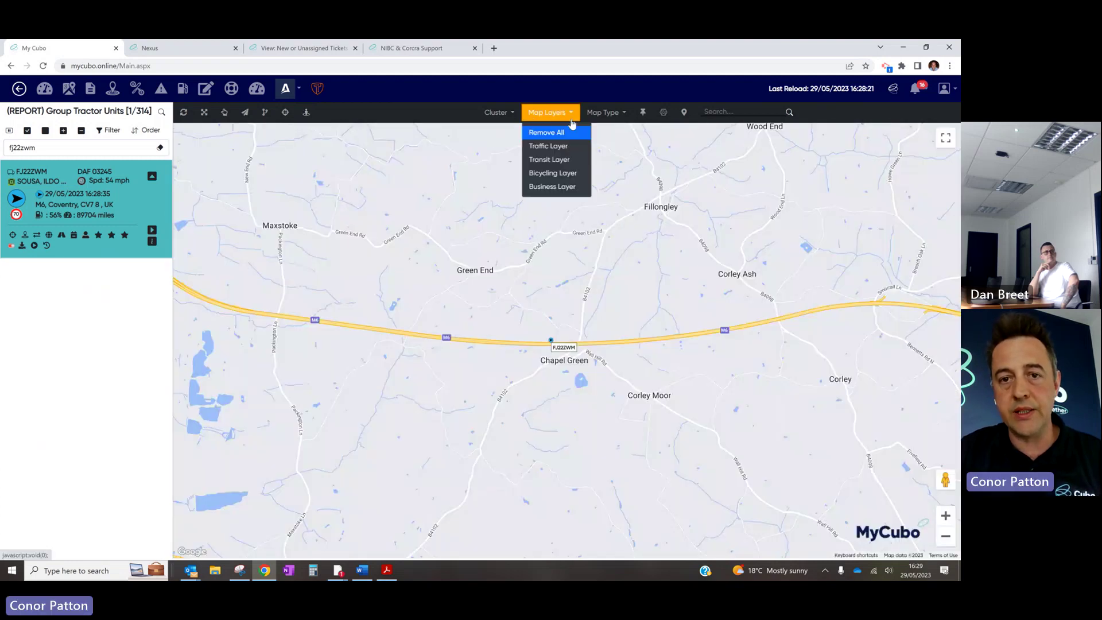
left_click(554, 148)
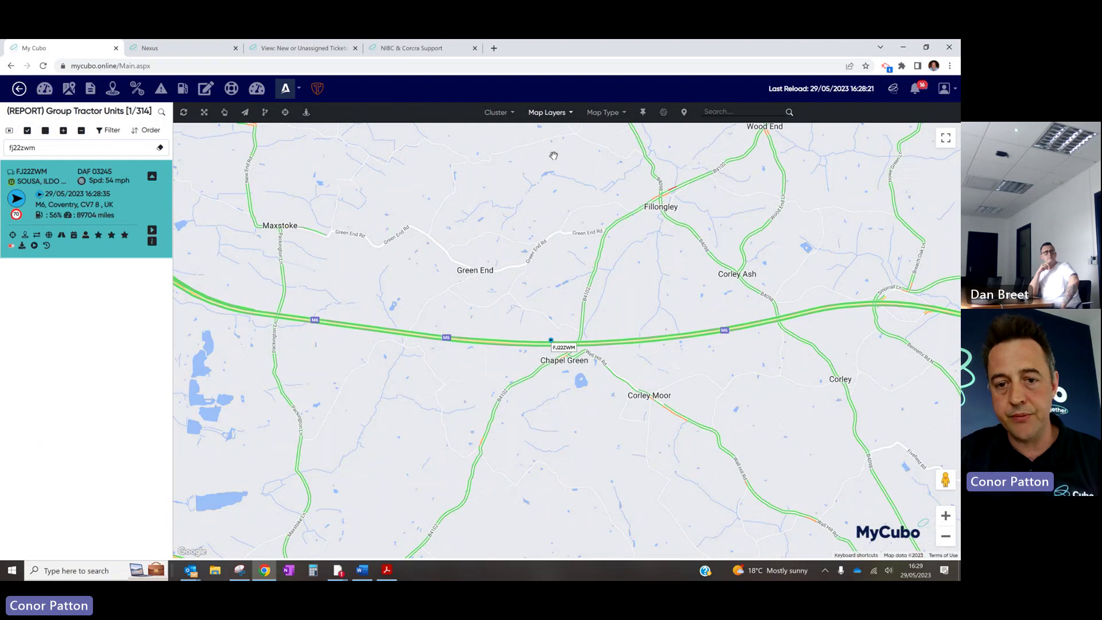
scroll(569, 353, "down", 2)
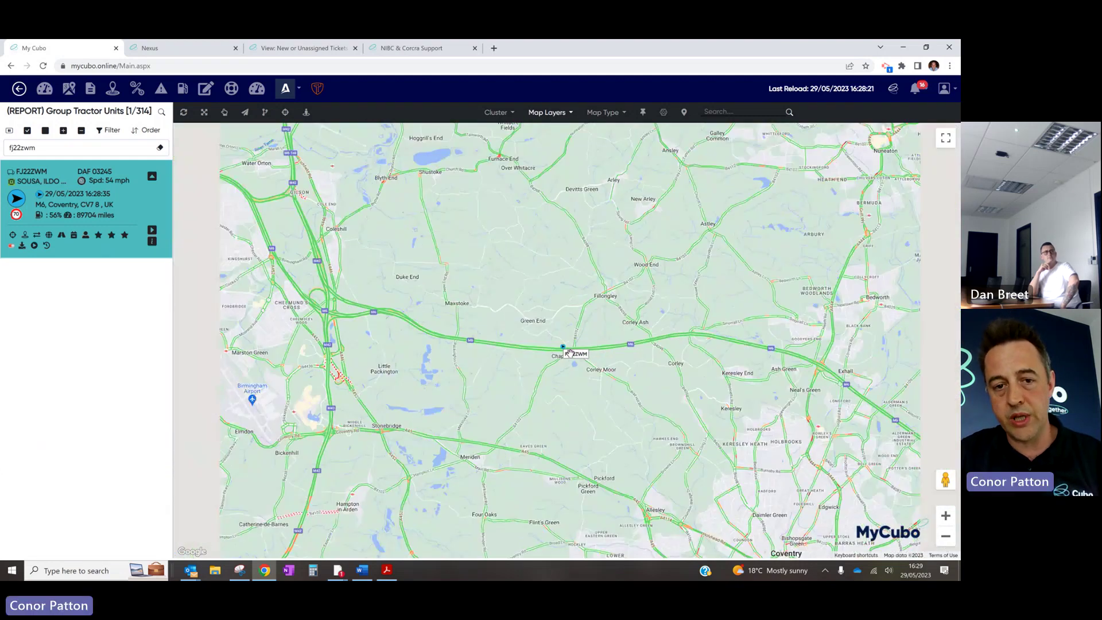
scroll(569, 352, "down", 2)
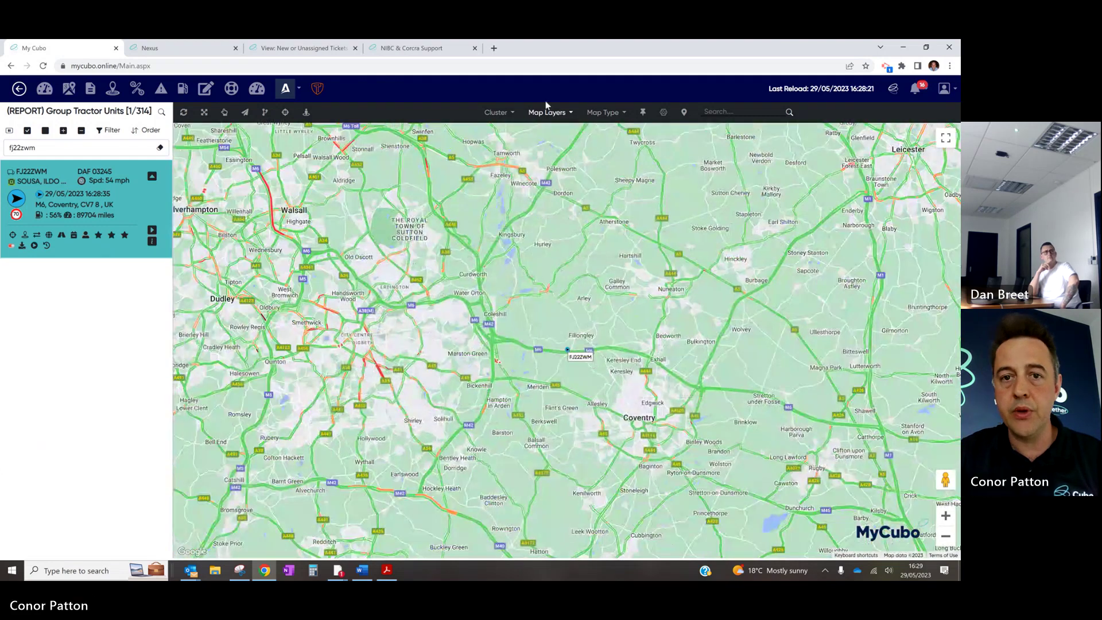
Switch to the Business Layer instead of traffic and zoom back in on FJ22ZWM
left_click(548, 111)
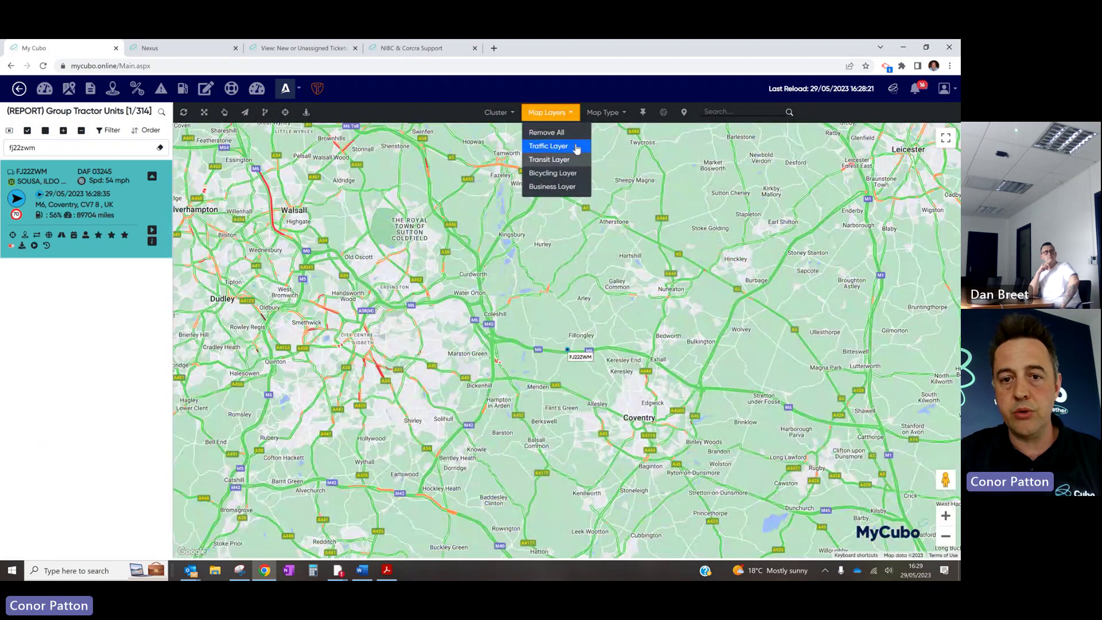
left_click(553, 186)
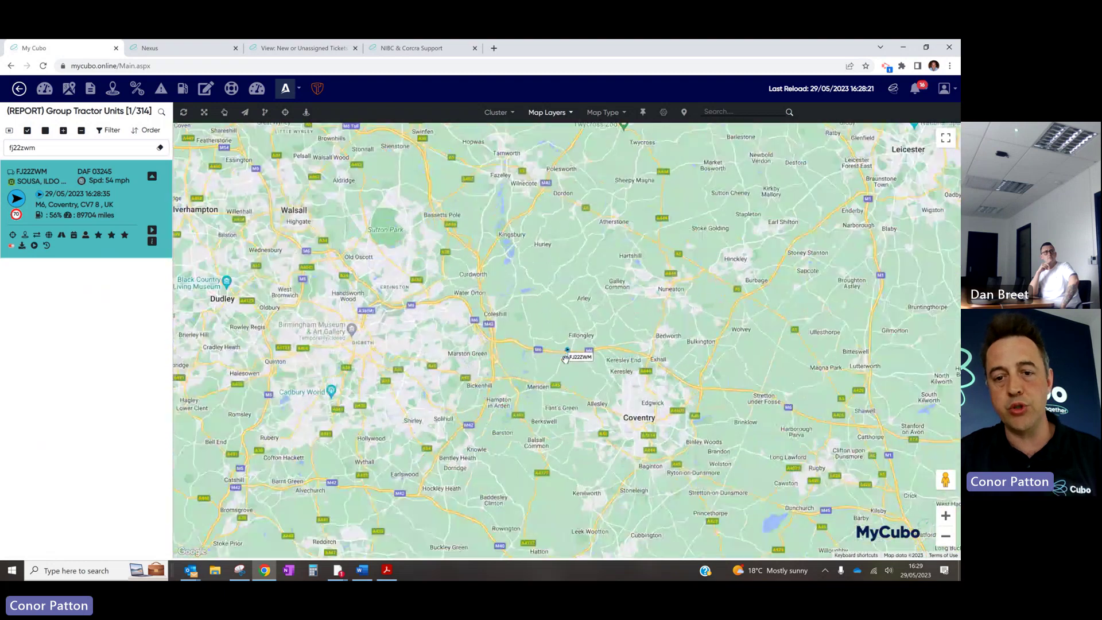
scroll(565, 358, "up", 4)
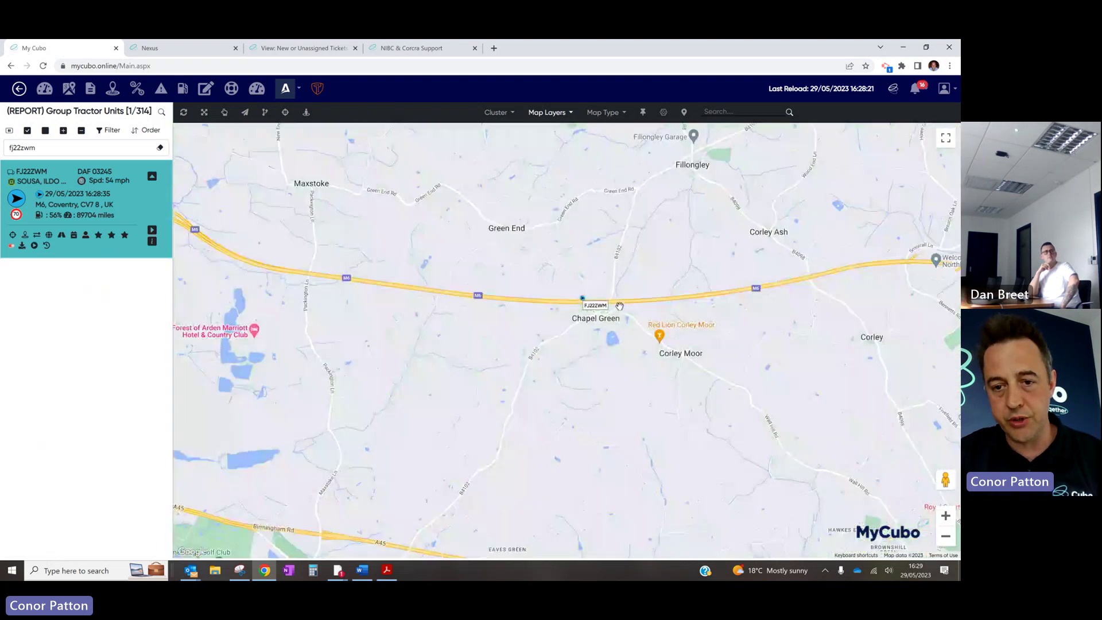
scroll(570, 320, "up", 1)
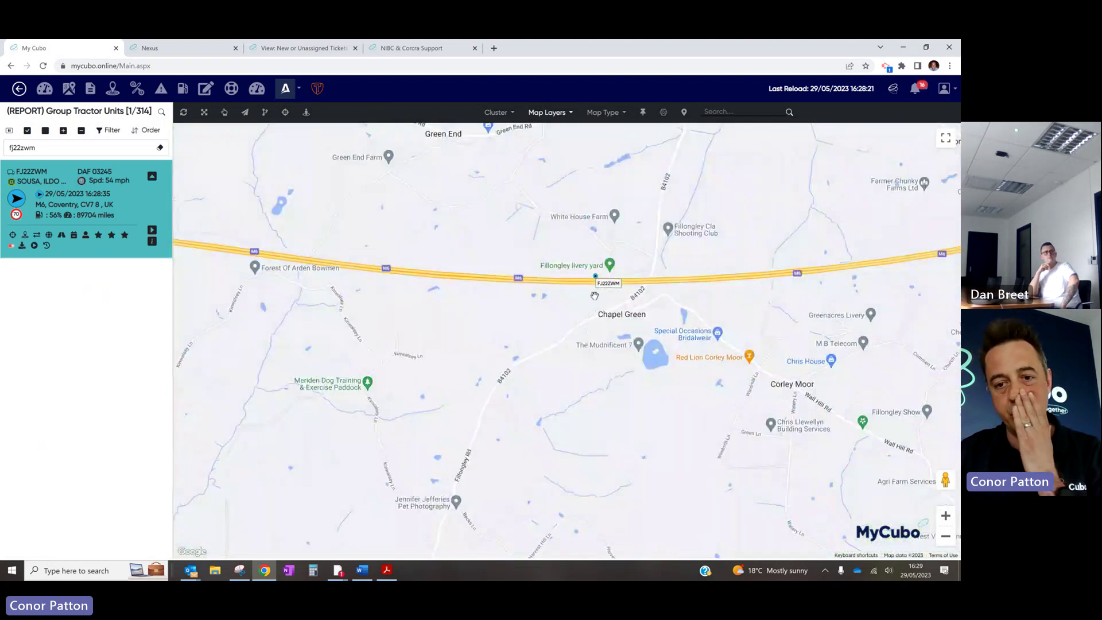
left_click(614, 119)
left_click(604, 149)
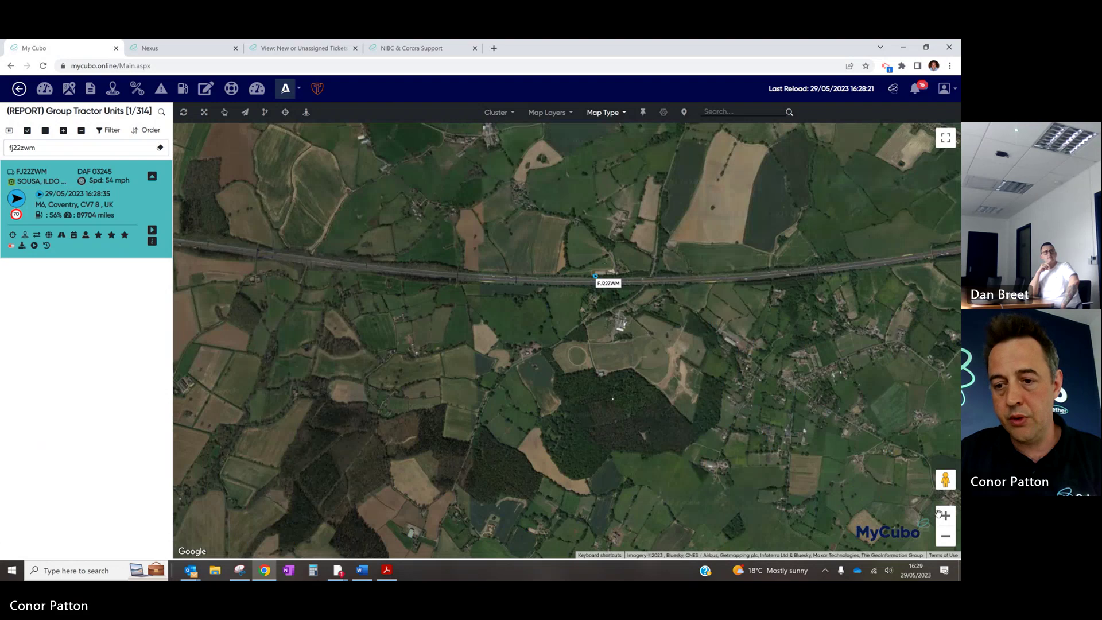
left_click(946, 516)
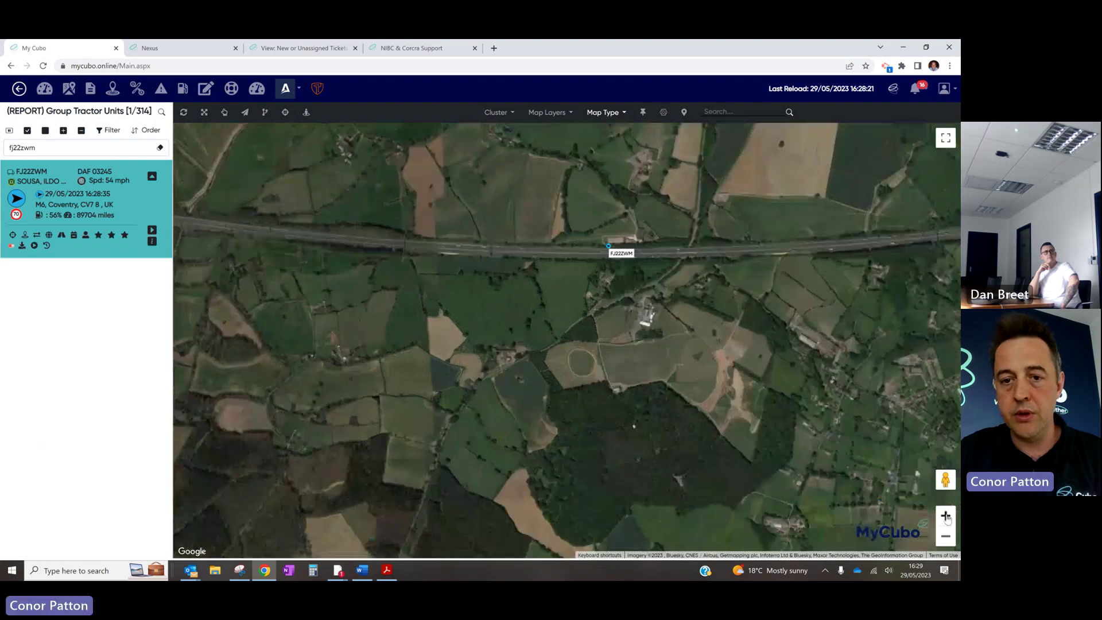
left_click(946, 516)
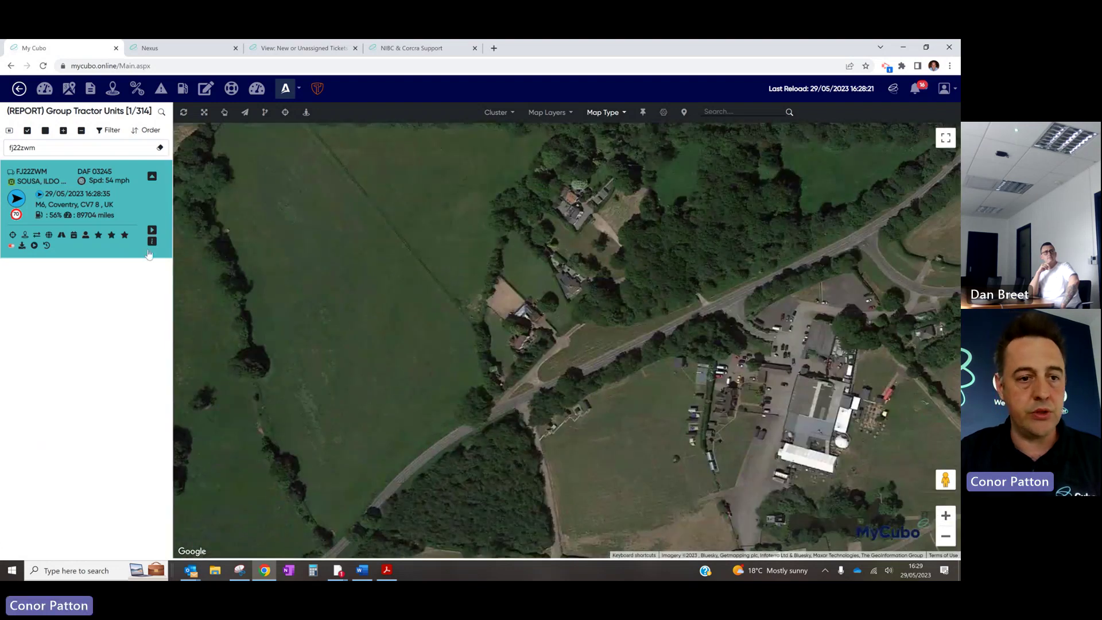
left_click(120, 185)
left_click(121, 185)
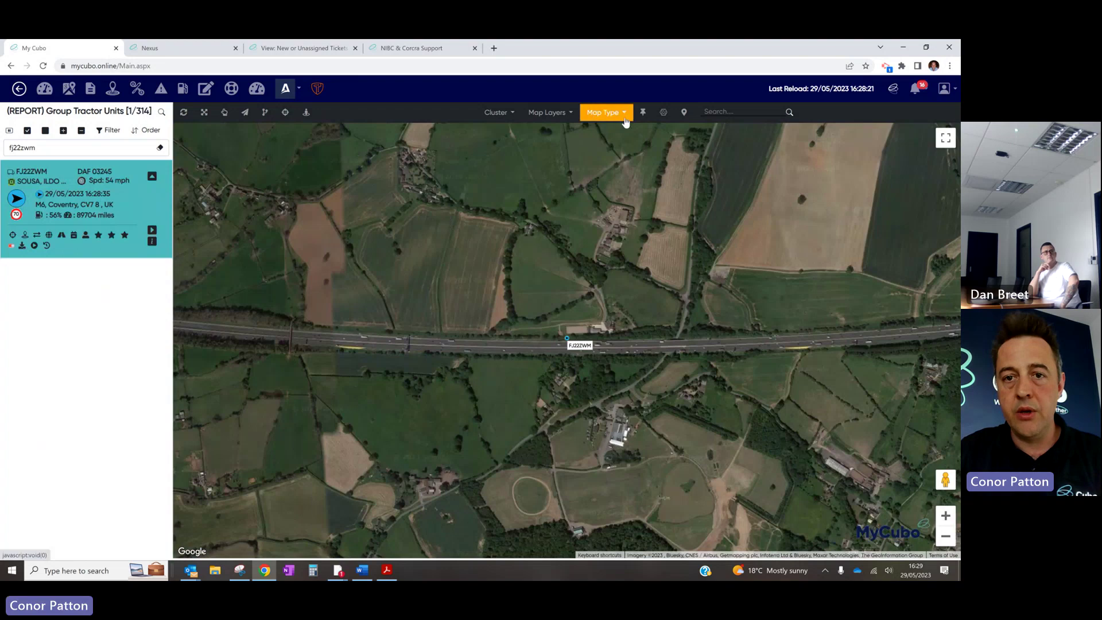
left_click(624, 116)
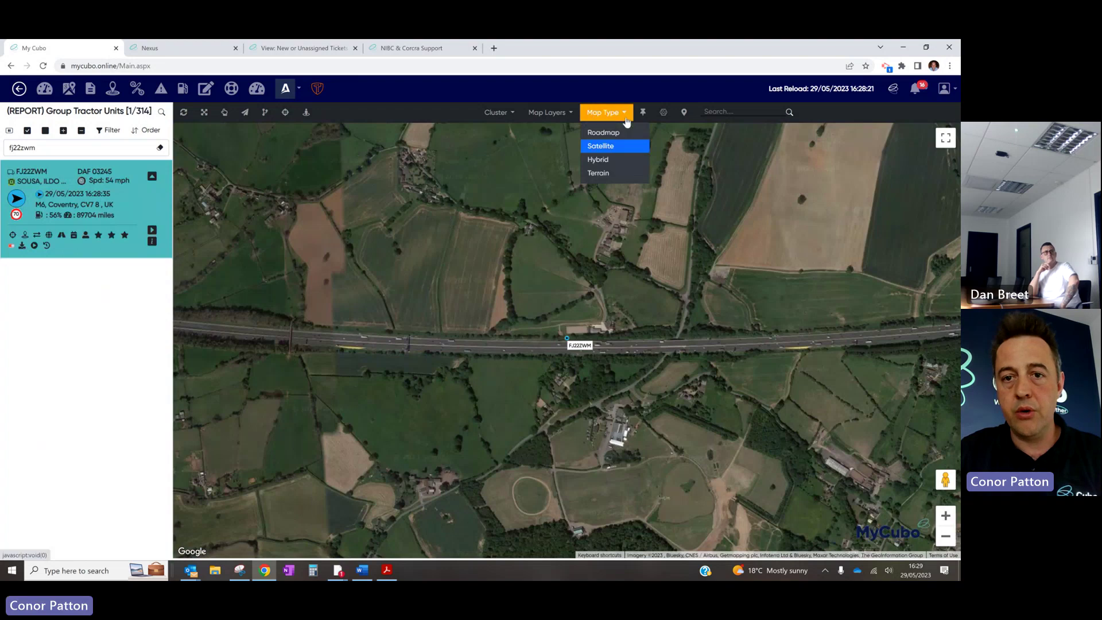
left_click(620, 159)
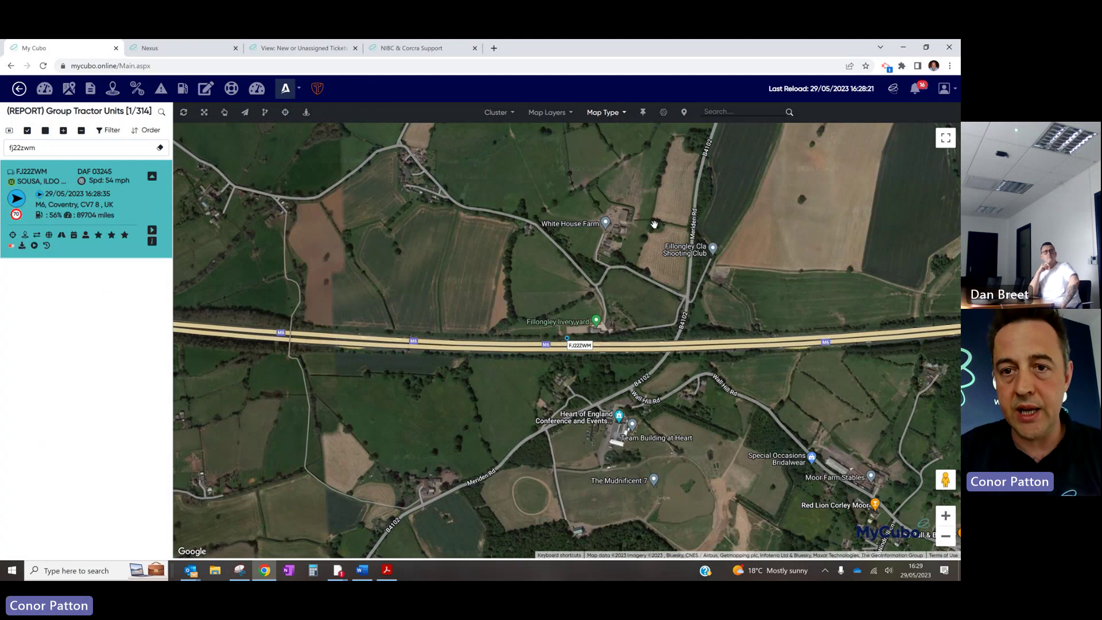
left_click(625, 118)
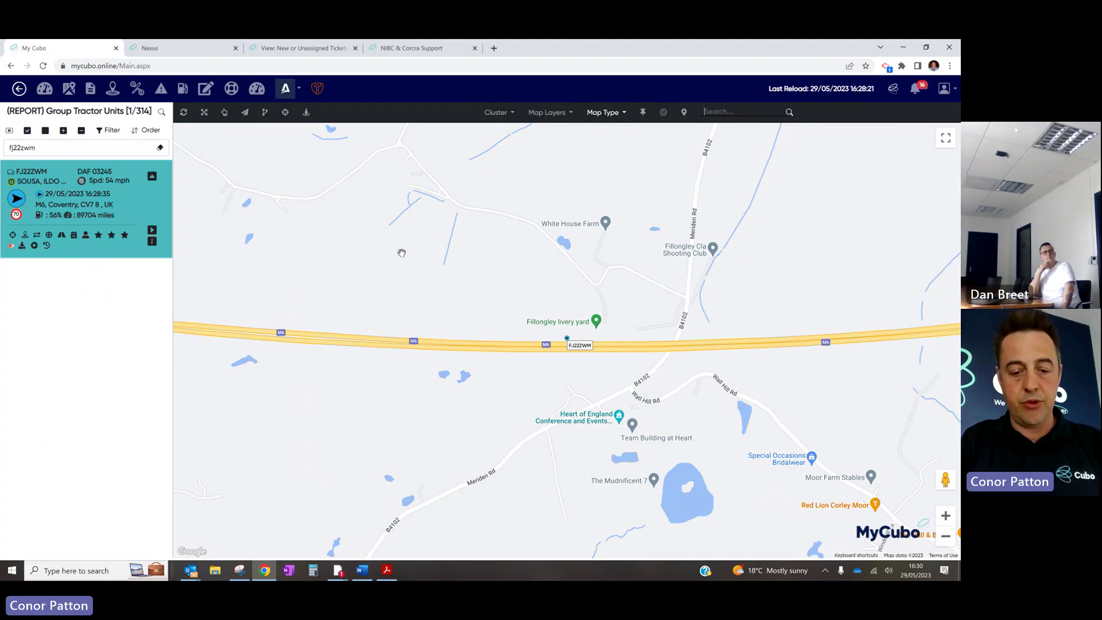
Find GBS Roofing Ltd, Plasket by searching 'gbs roofing', and zoom in with Hybrid map type
type("gbs roofing")
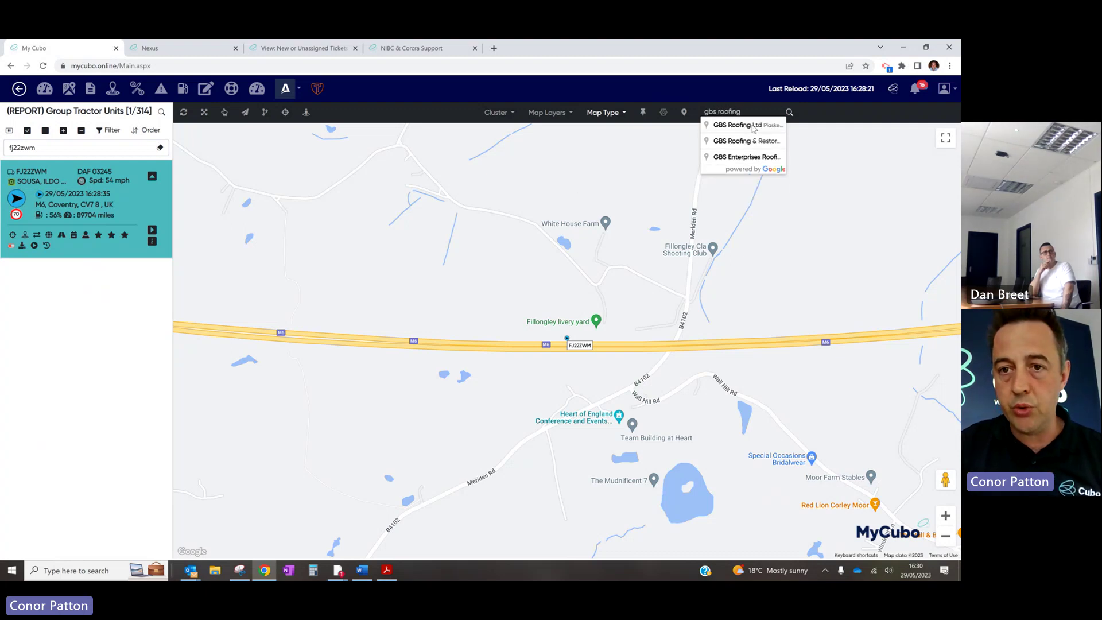
left_click(750, 125)
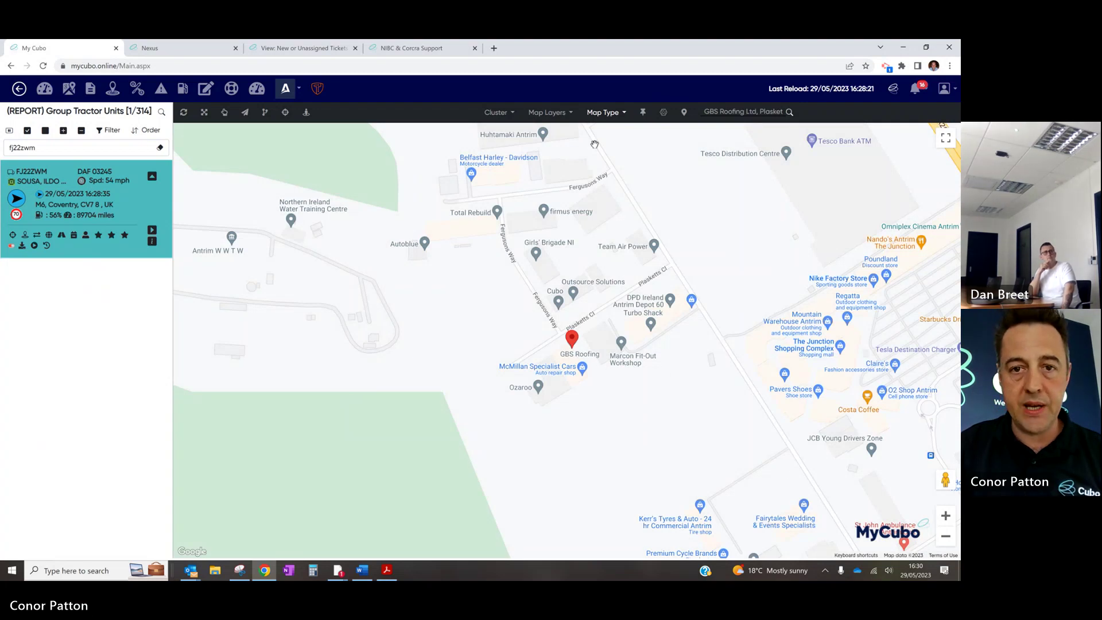
left_click(618, 115)
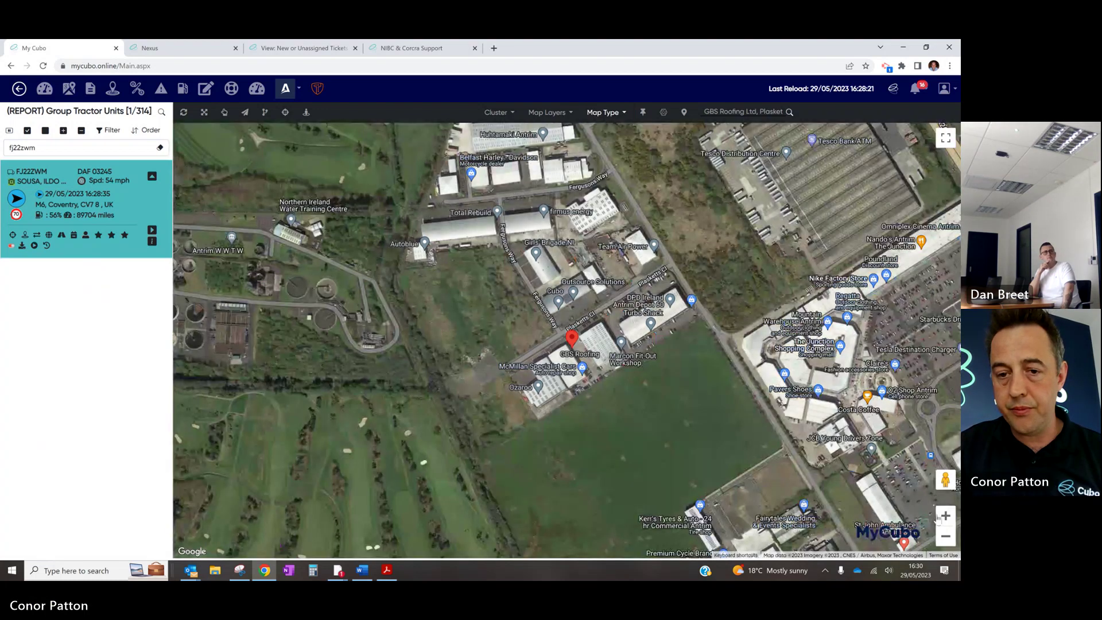
left_click(944, 516)
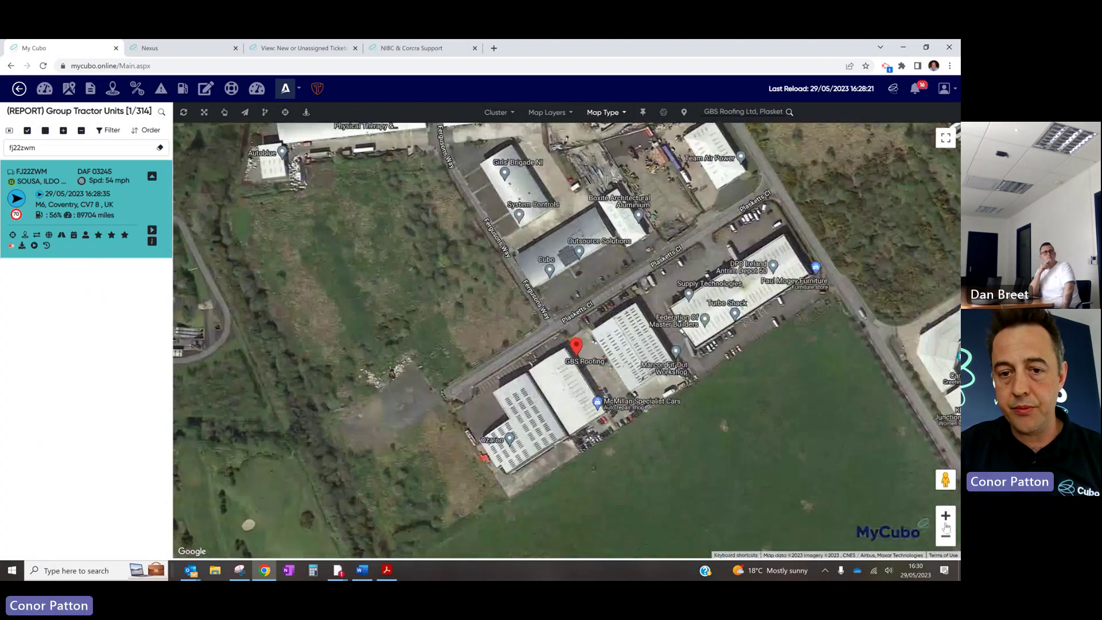
left_click(945, 517)
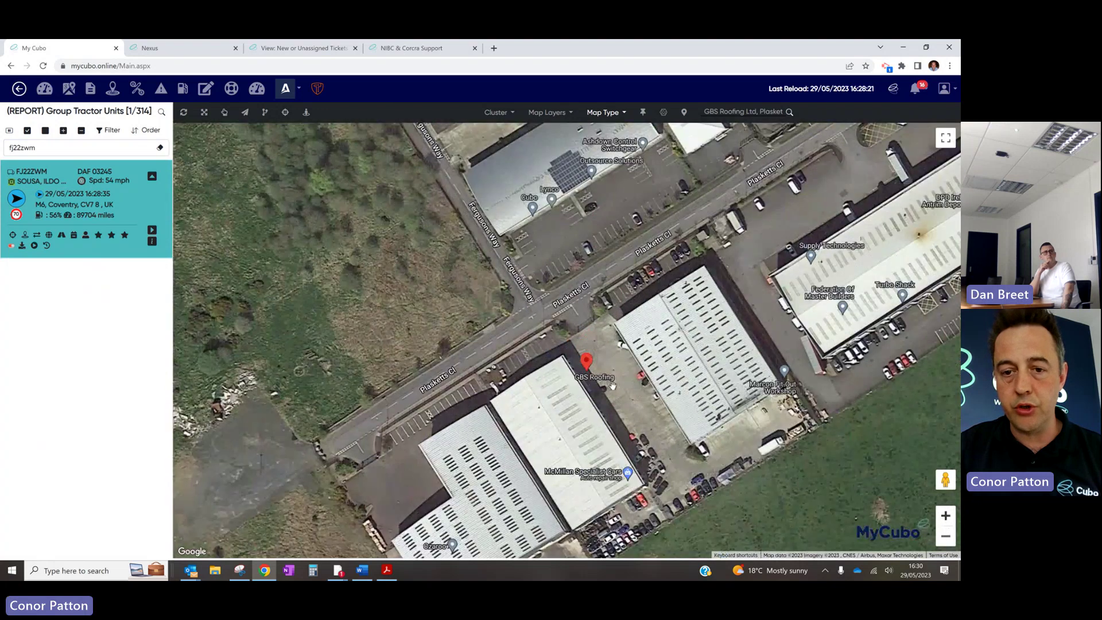
left_click_drag(609, 388, 648, 272)
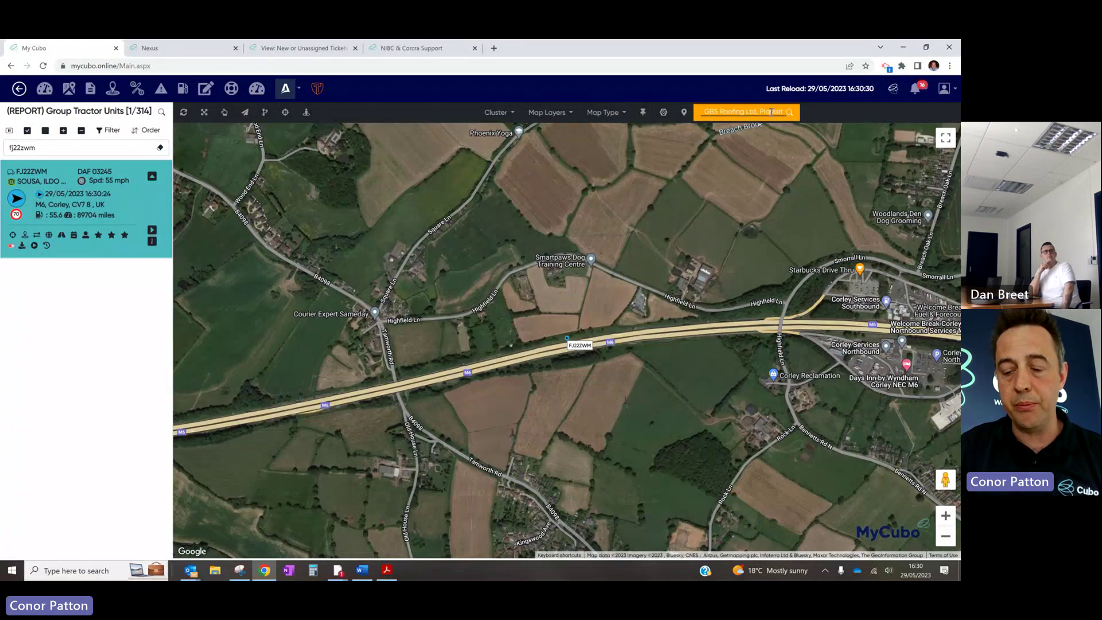
left_click(772, 112)
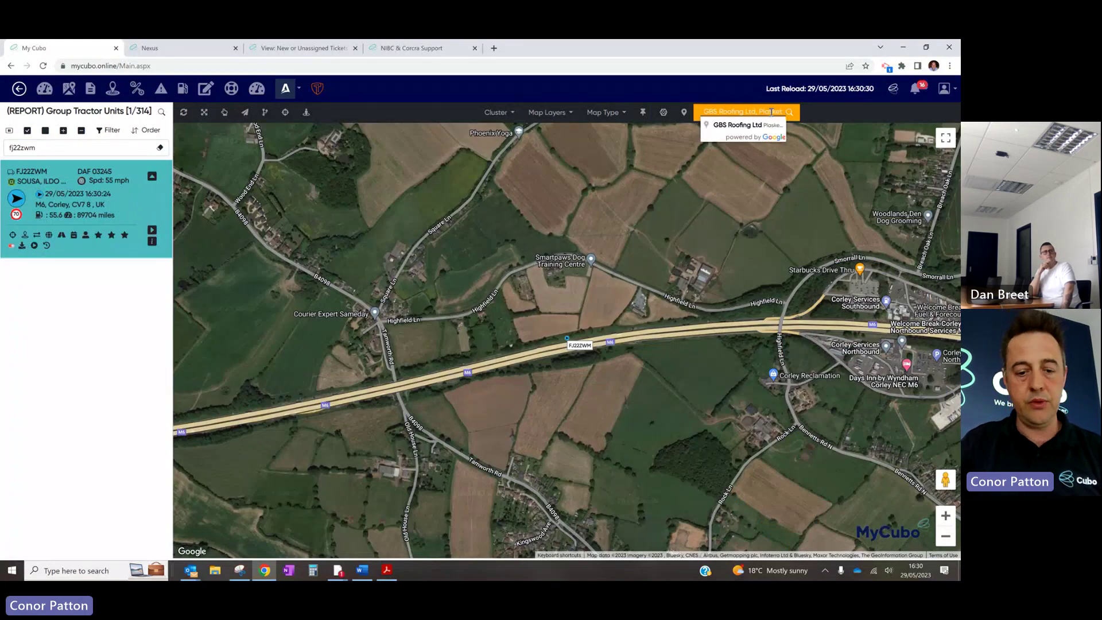
Close the polygon around the site and save it as POI 'GBS Roofing' in group Default
left_click(757, 124)
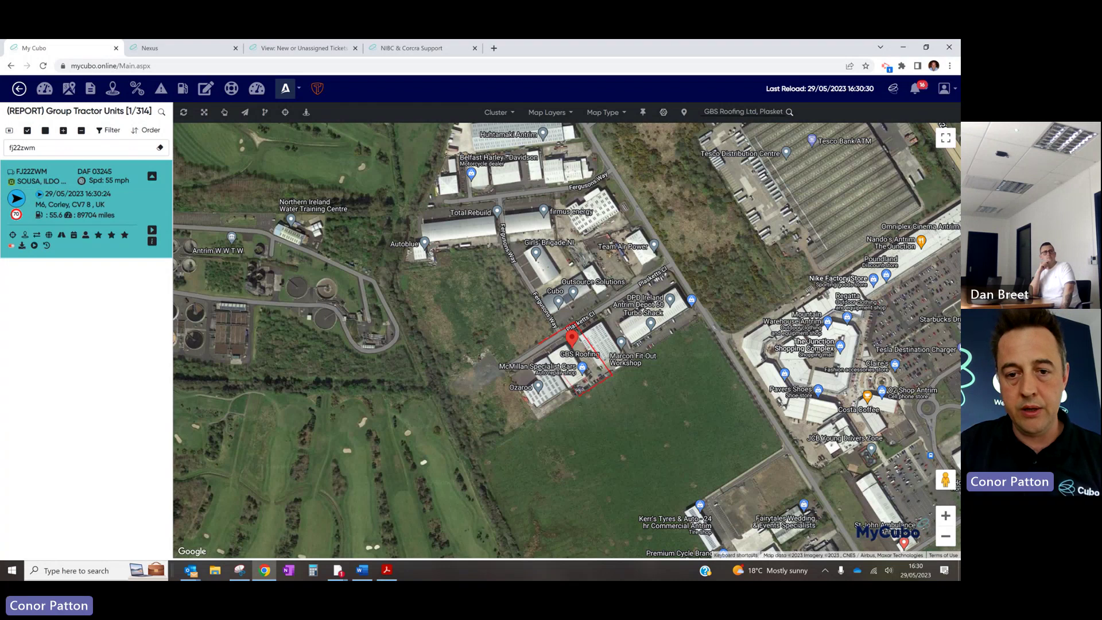
left_click(542, 348)
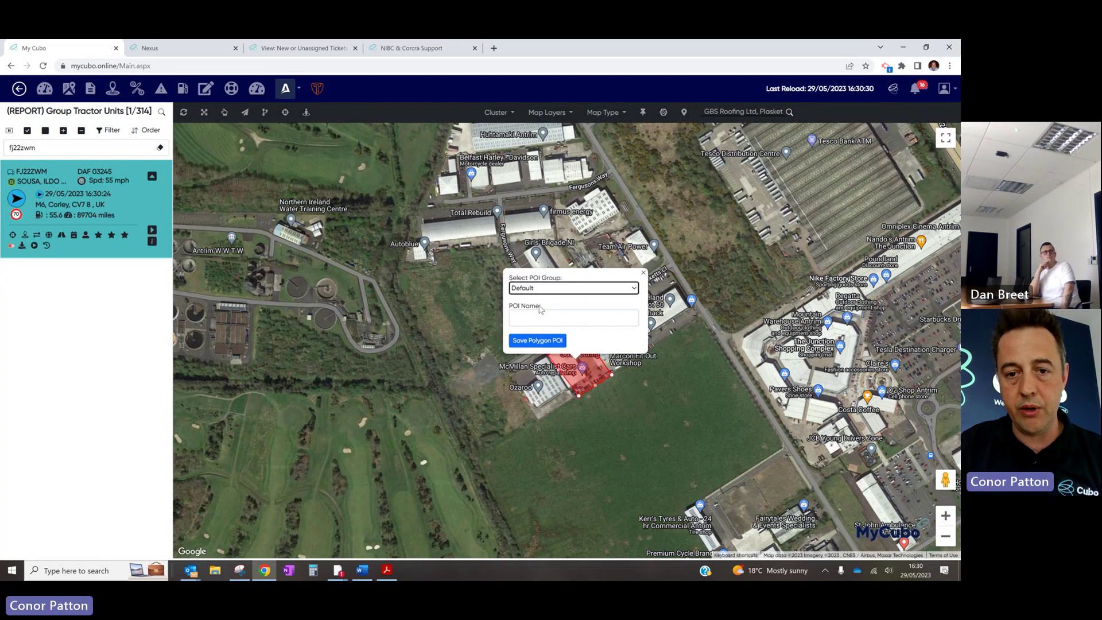
left_click(566, 290)
left_click(563, 291)
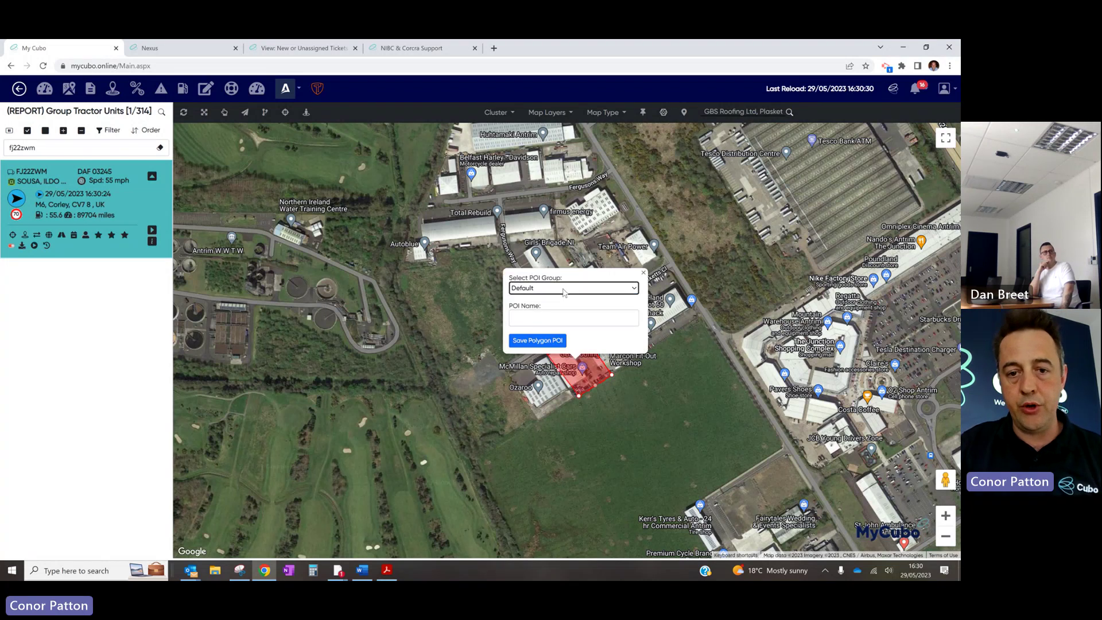
left_click(559, 316)
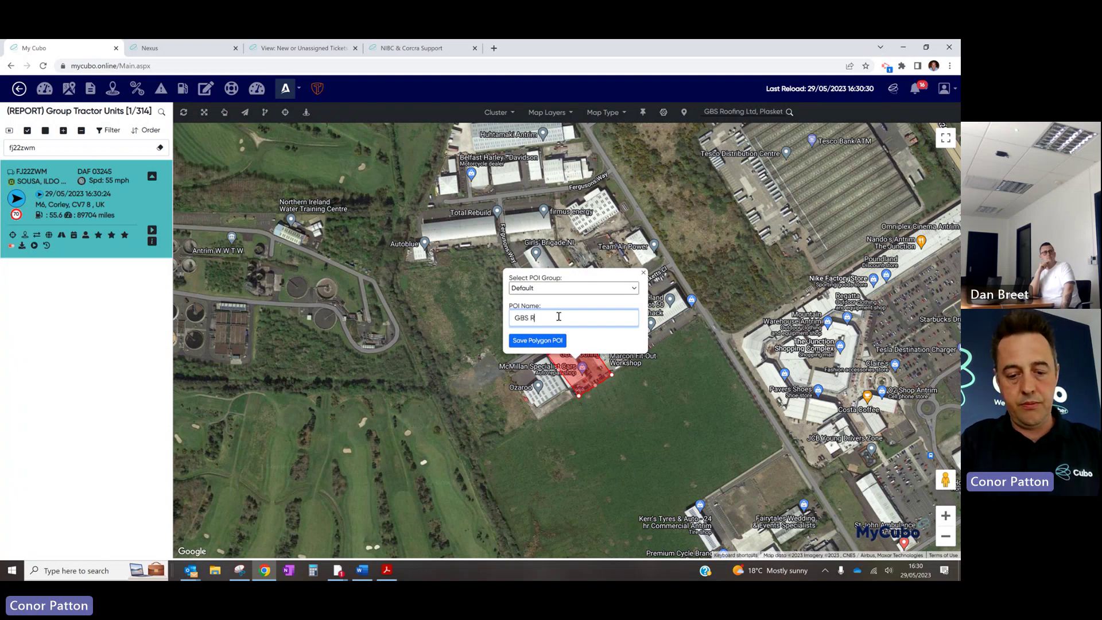
left_click(537, 341)
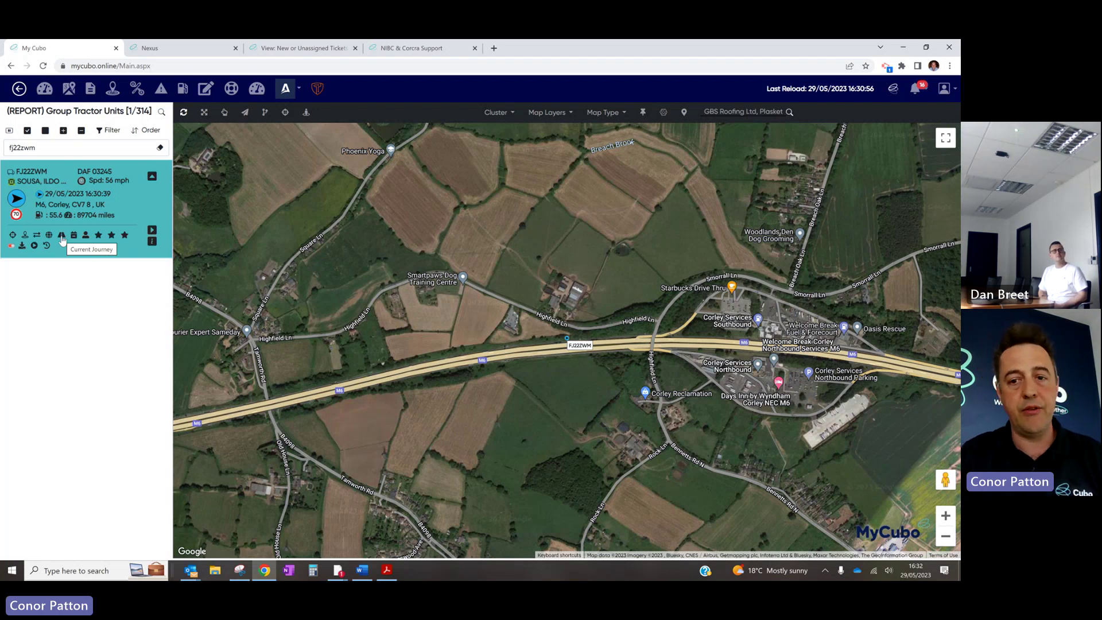
Open the Current Journey plot in line view, starting from the first event
left_click(62, 240)
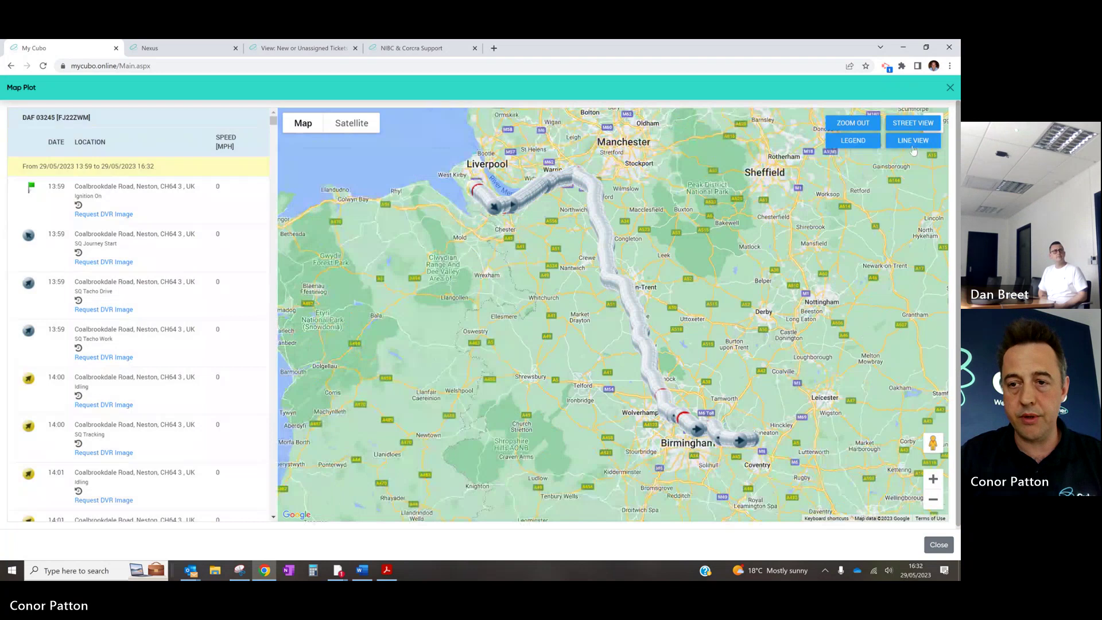
left_click(912, 148)
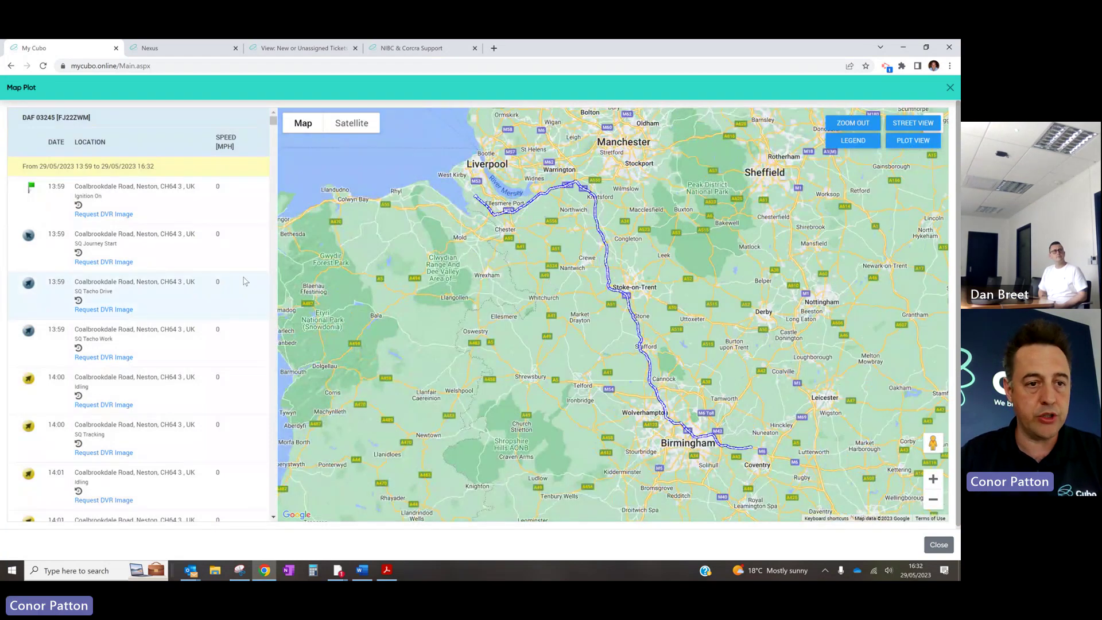
left_click(113, 201)
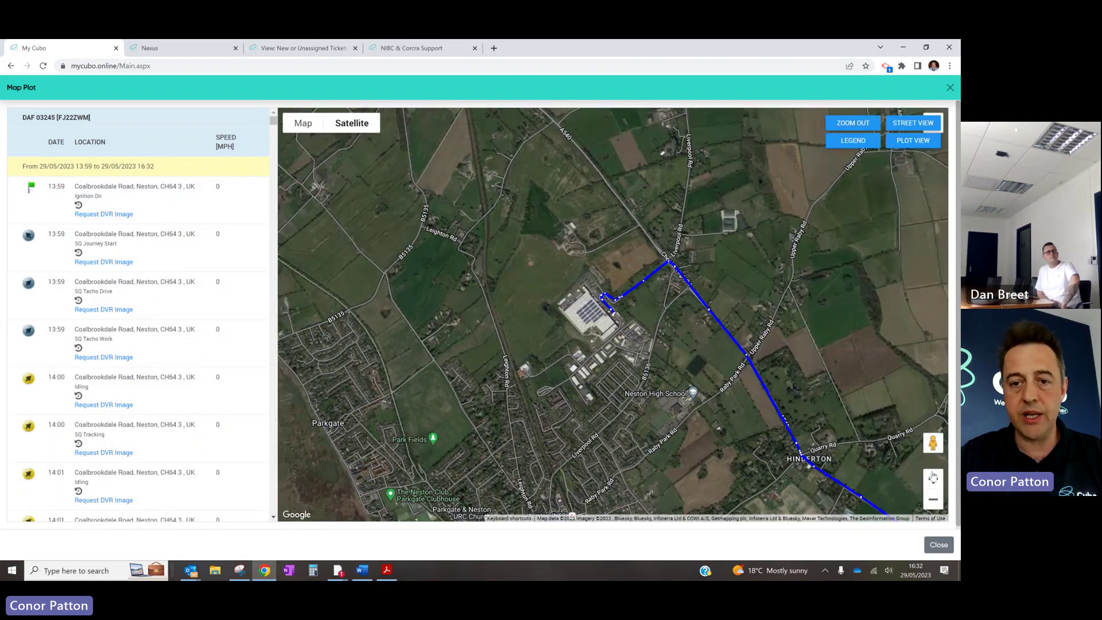
Switch the plot to Satellite, zoom in on the route start and scroll through the events
left_click(933, 479)
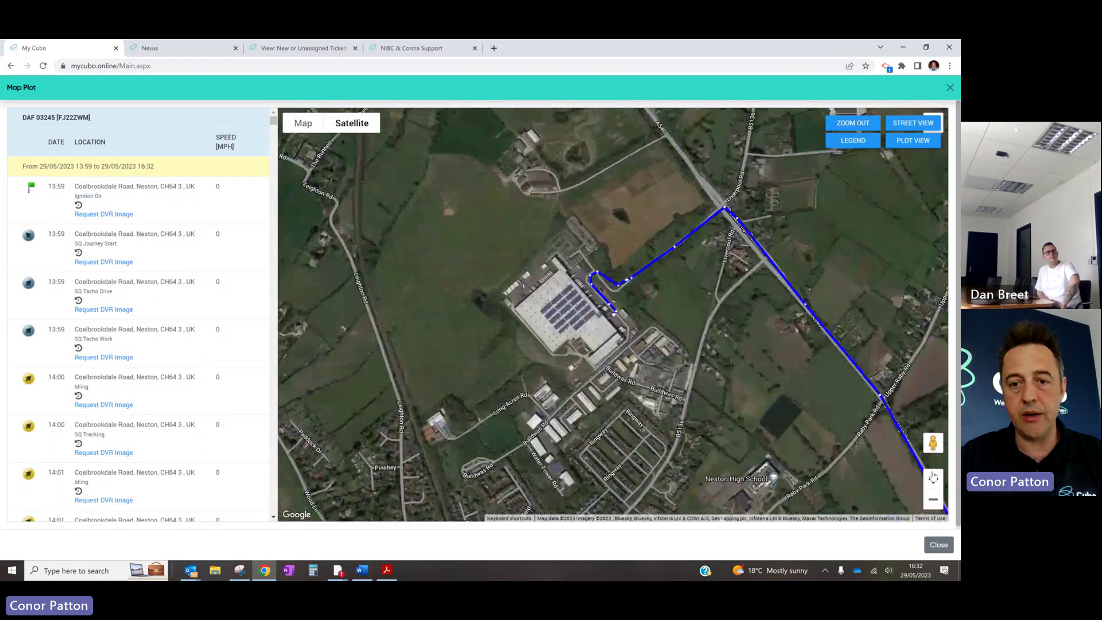
left_click(933, 479)
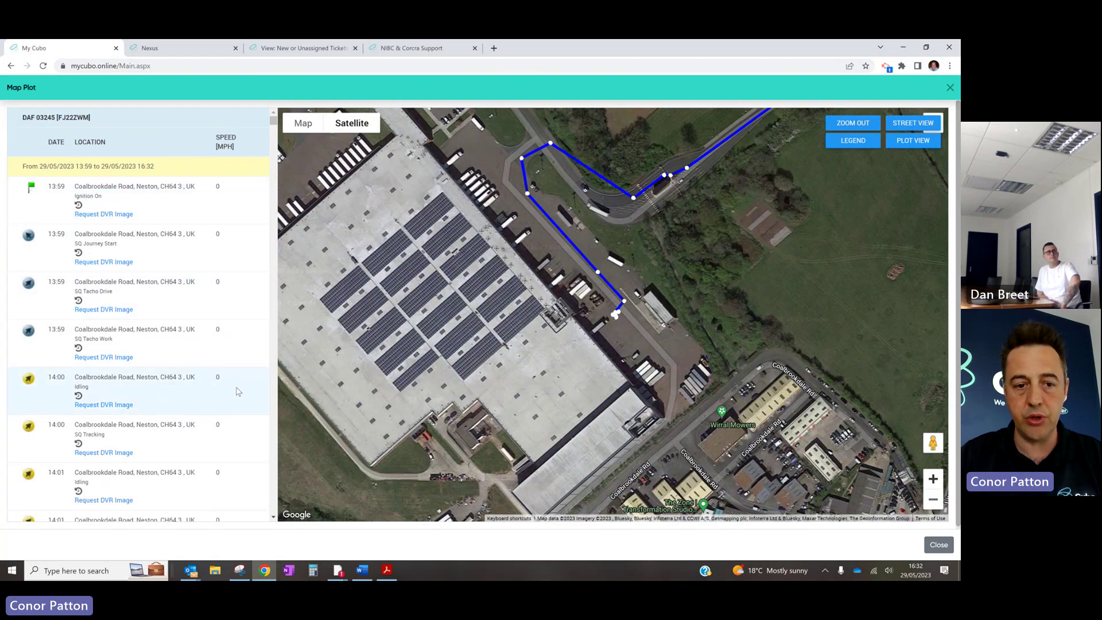
scroll(239, 392, "down", 6)
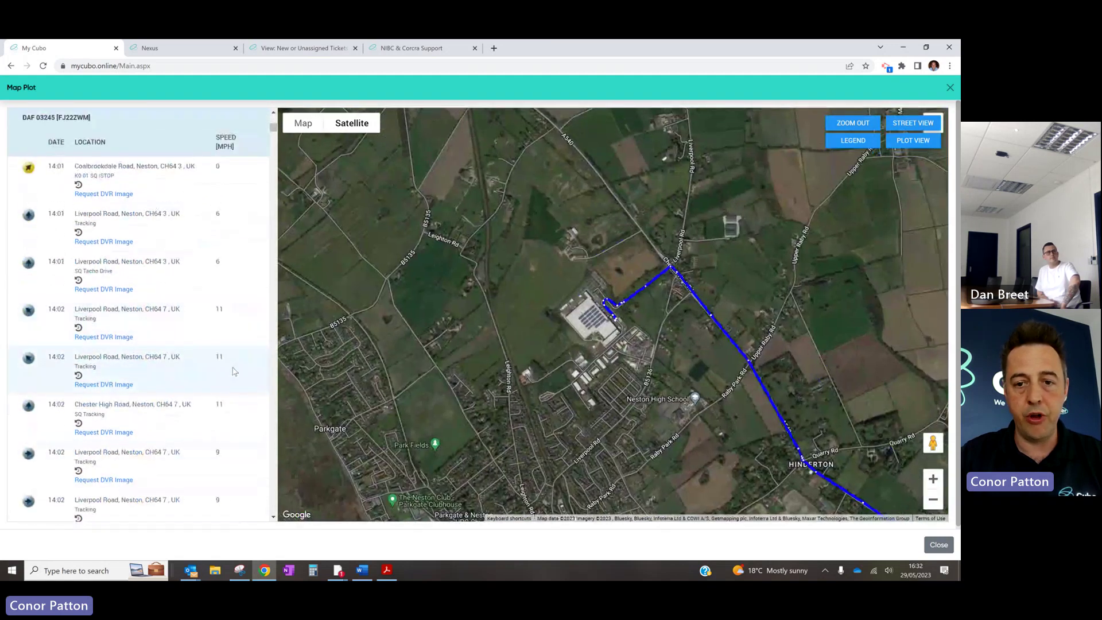
scroll(229, 407, "down", 5)
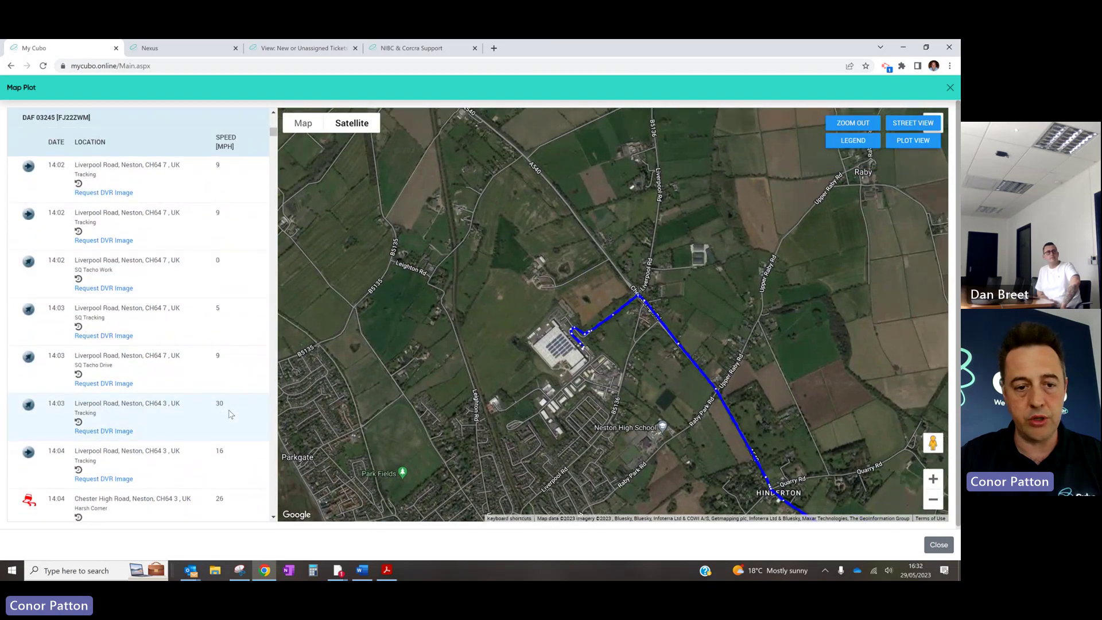
scroll(229, 414, "down", 4)
scroll(229, 413, "down", 10)
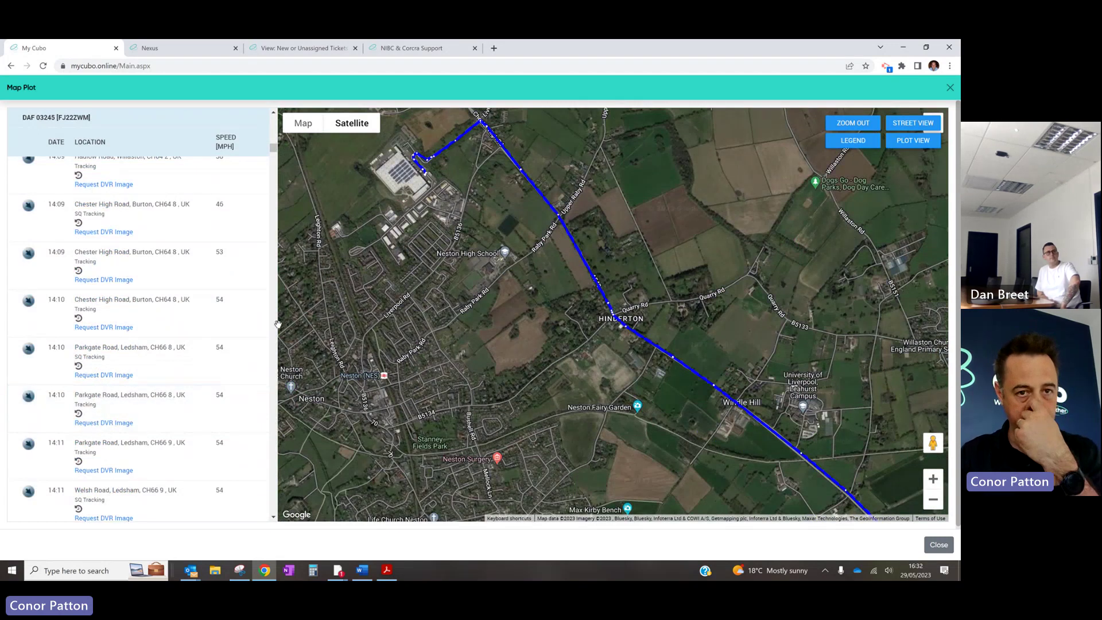
Show Street View of the A540 at the 14:09 Chester High Road event
left_click(918, 125)
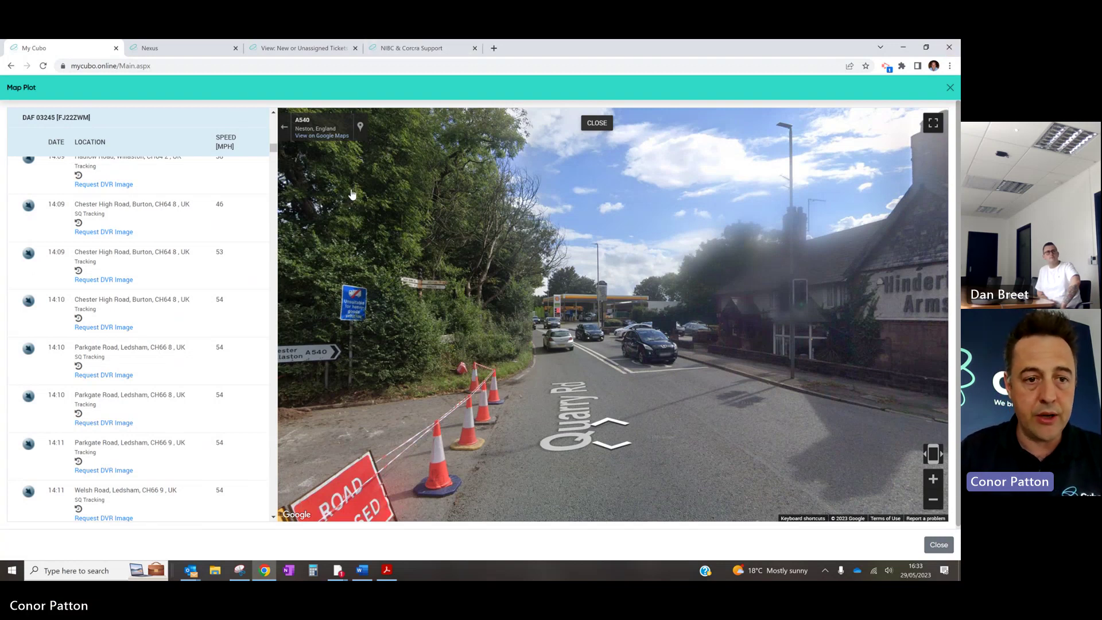
left_click(145, 261)
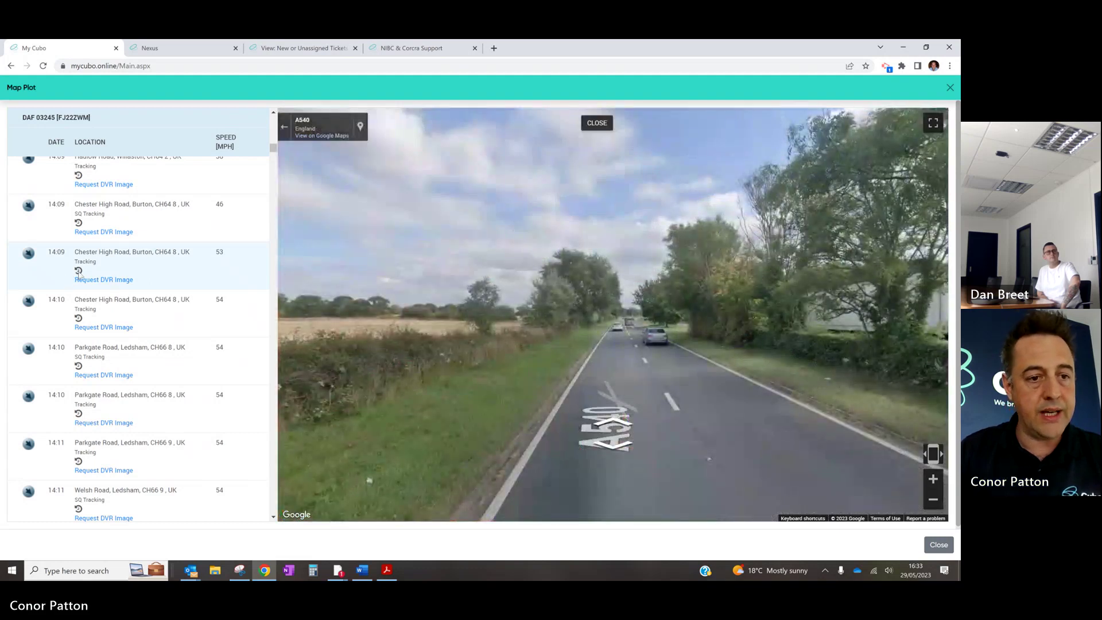
Play the 14:09 event's dashcam video, then switch to the NS camera and play it
left_click(79, 270)
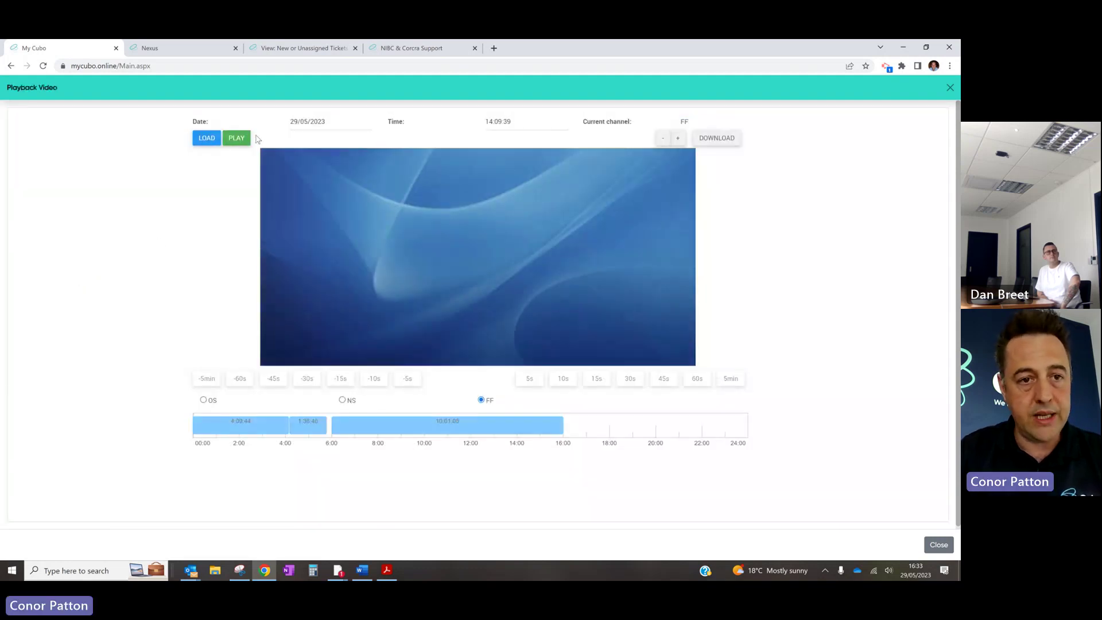
left_click(233, 141)
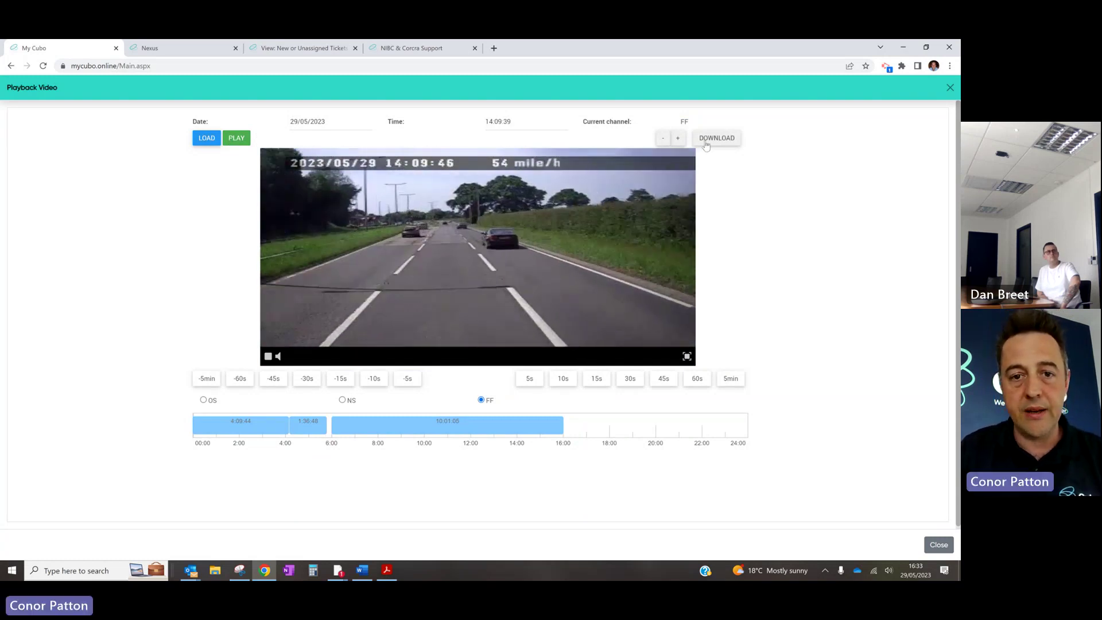
left_click(342, 400)
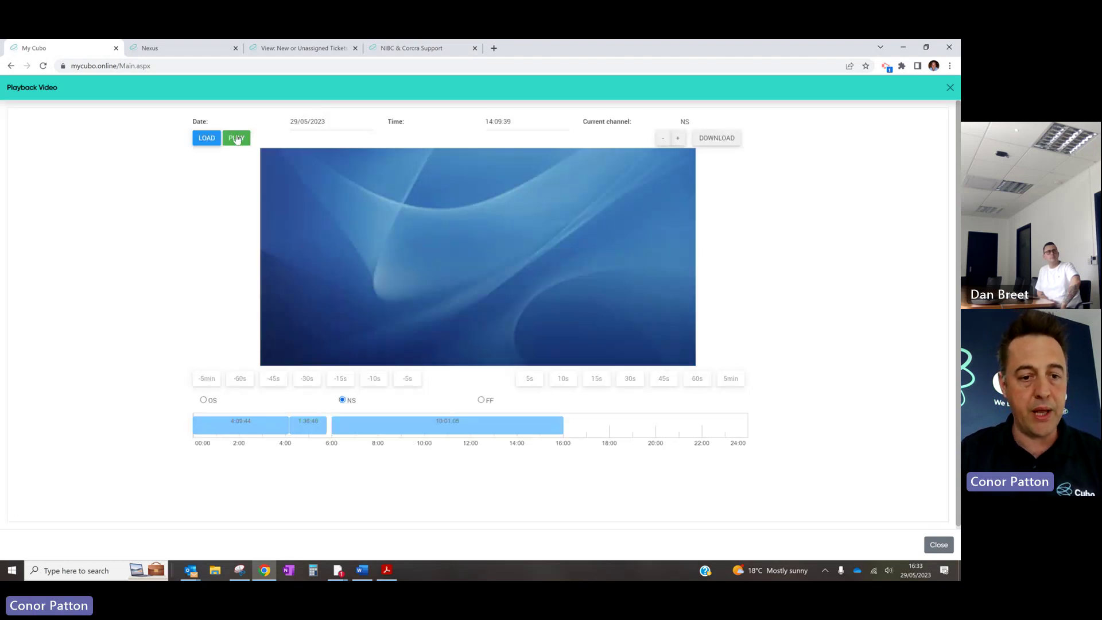
left_click(236, 138)
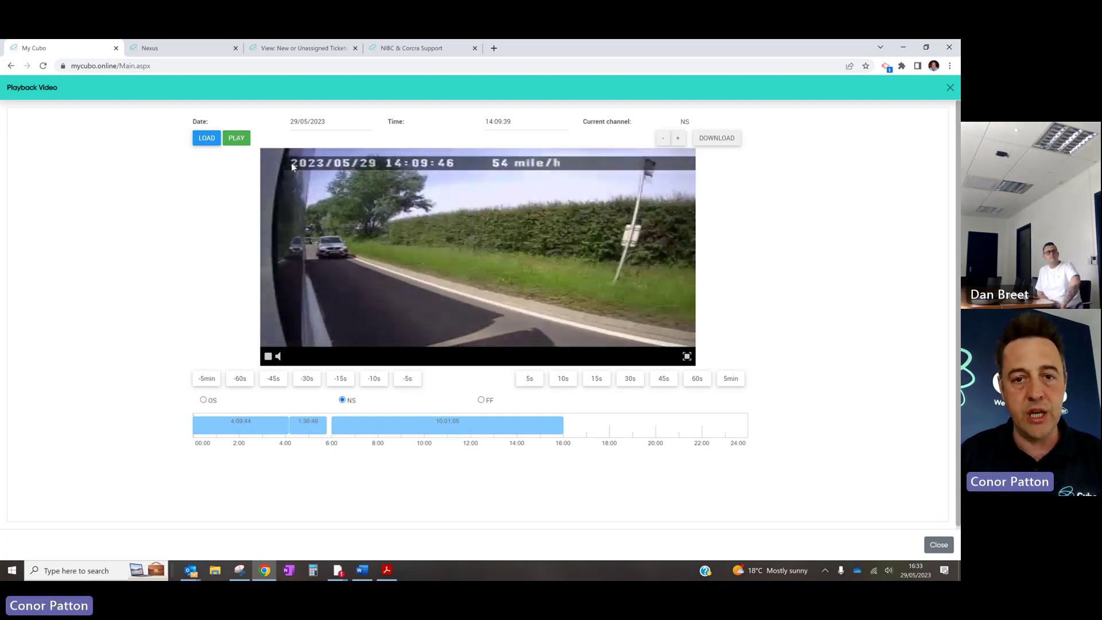
Submit and confirm a download request adding cameras OS and FF to NS for 14:09:23–14:09:55
left_click(714, 138)
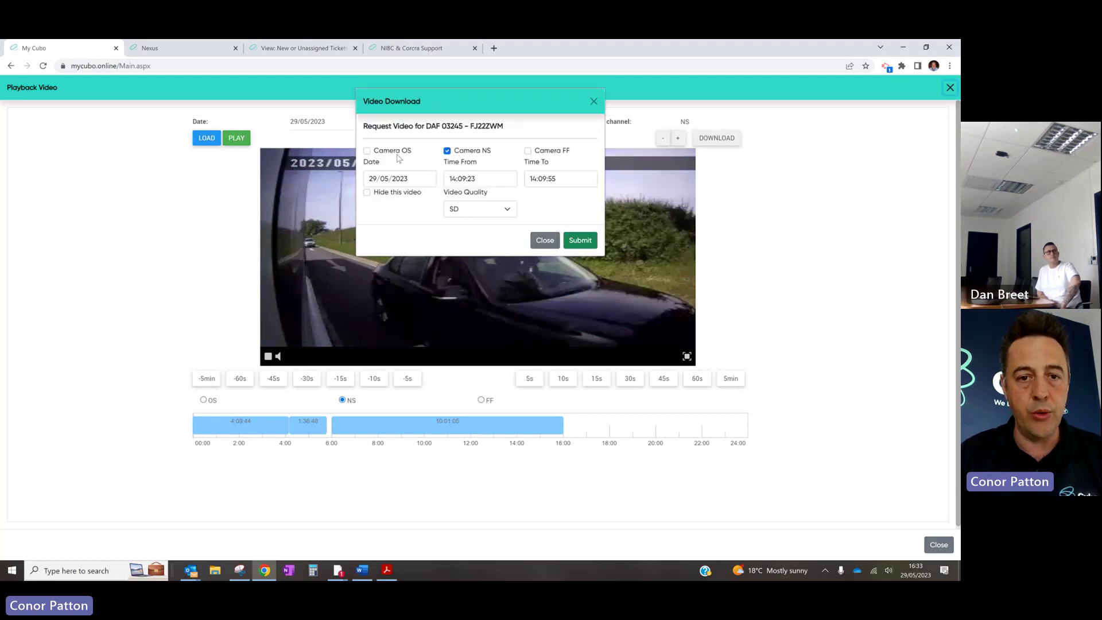
left_click(367, 150)
left_click(528, 151)
left_click(569, 242)
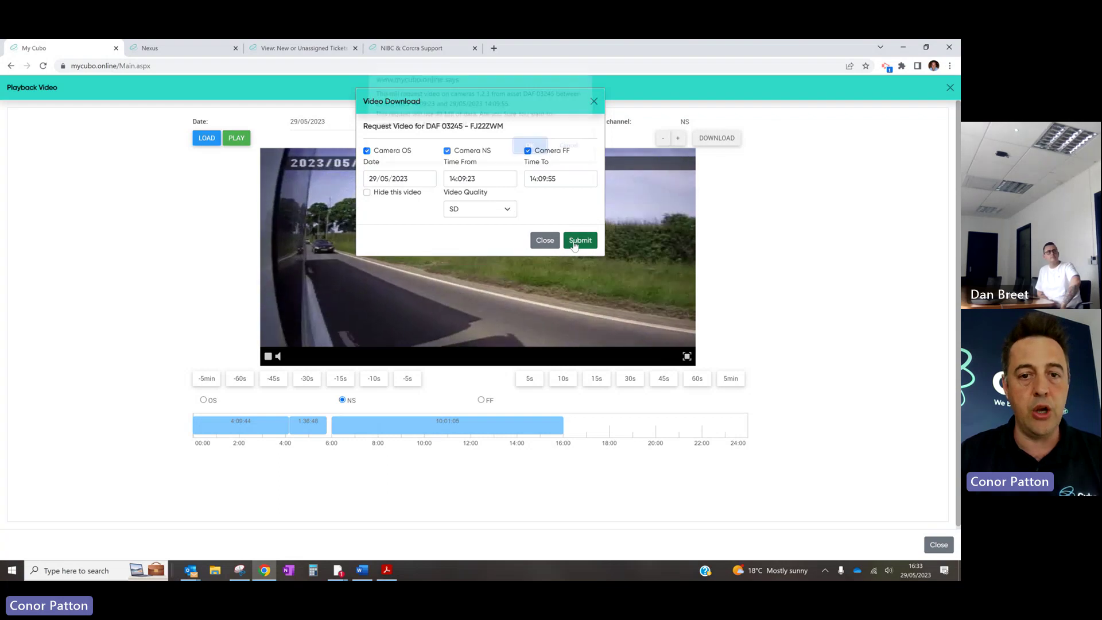
left_click(528, 153)
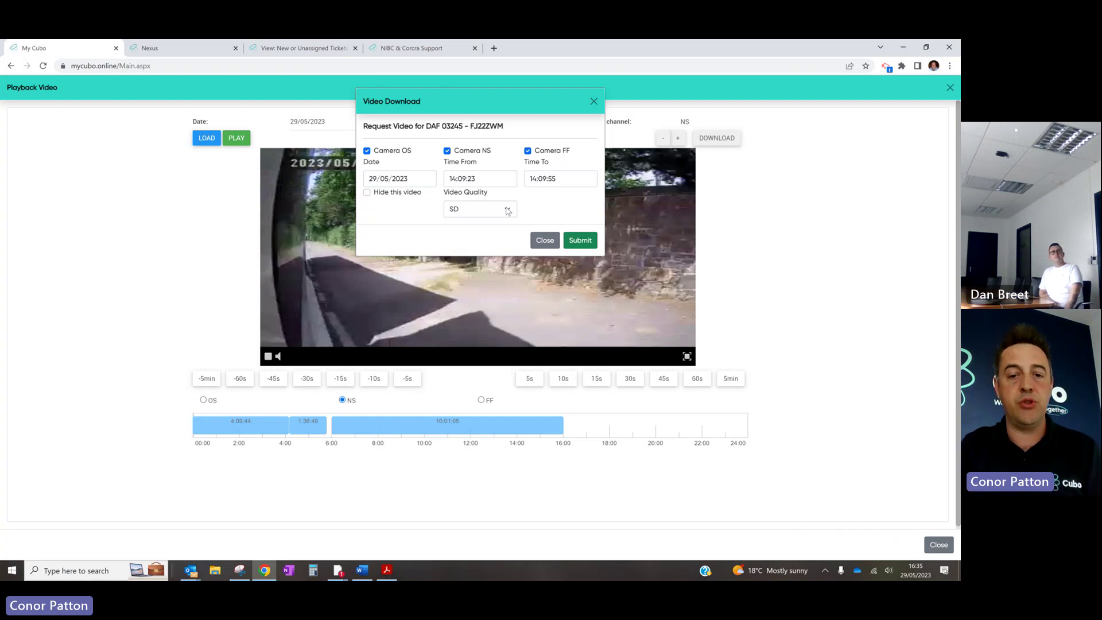
Resubmit the three-camera footage download in HD quality, accept the confirmation, and close the download form
left_click(507, 211)
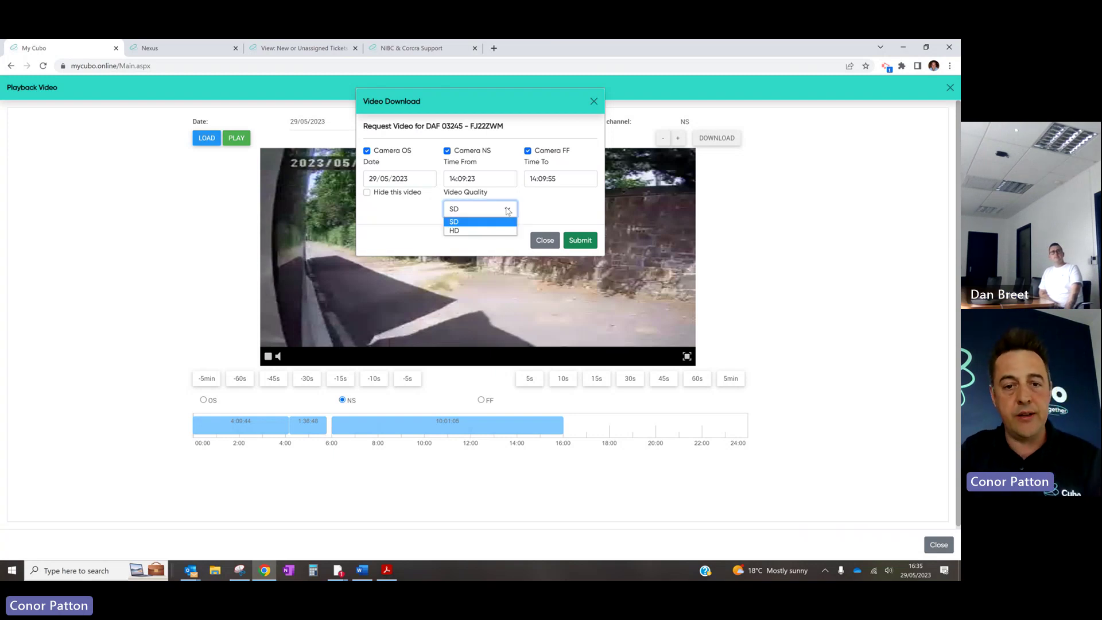
left_click(472, 233)
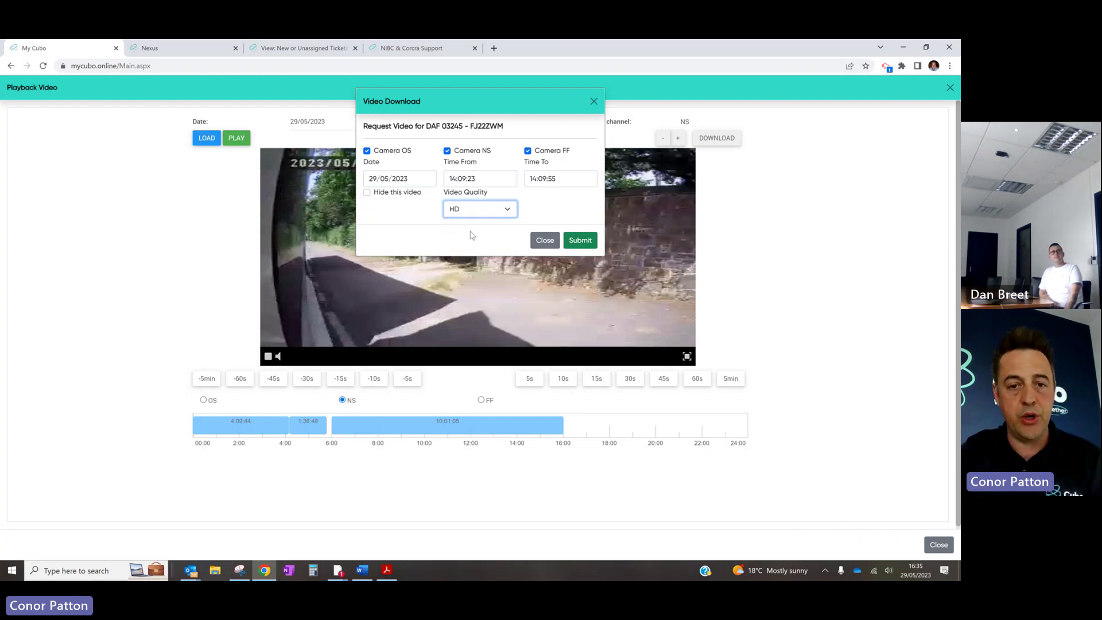
left_click(582, 242)
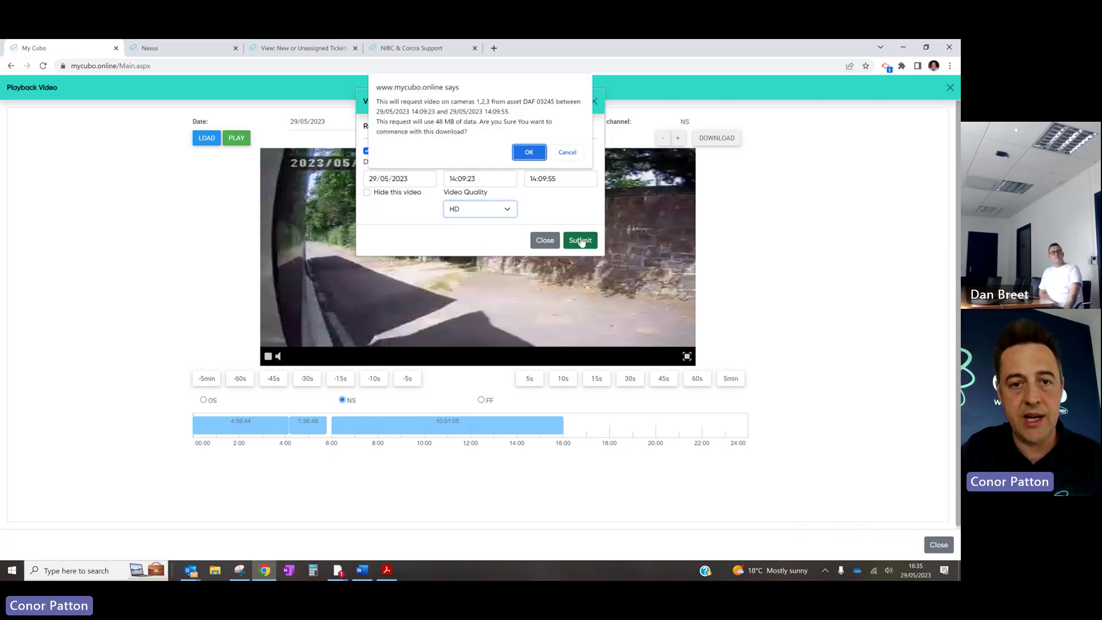
left_click(533, 155)
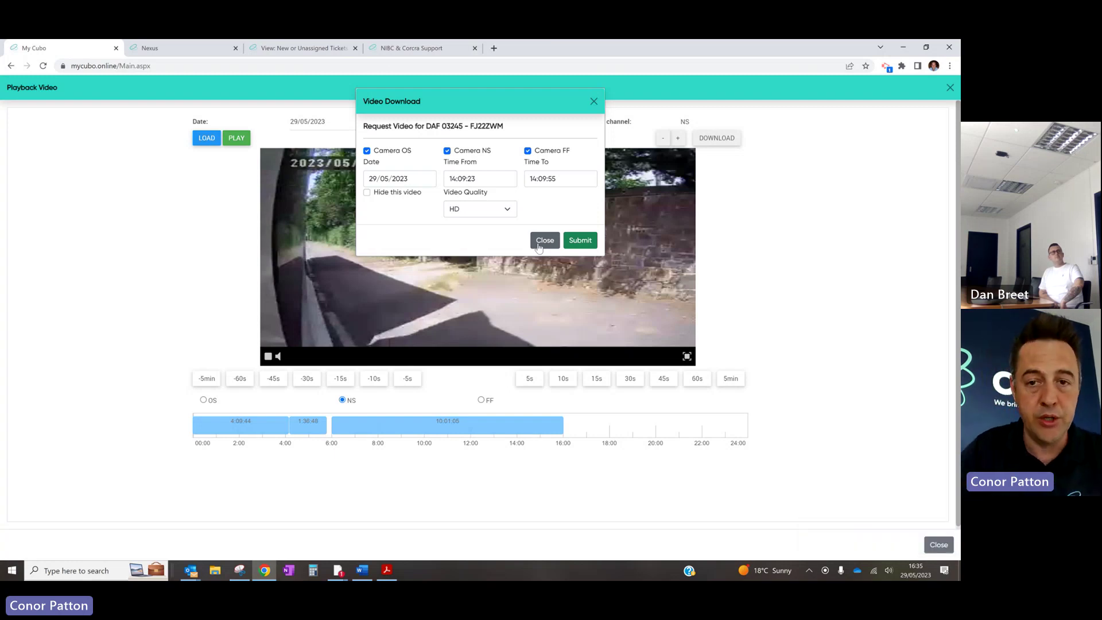
left_click(544, 241)
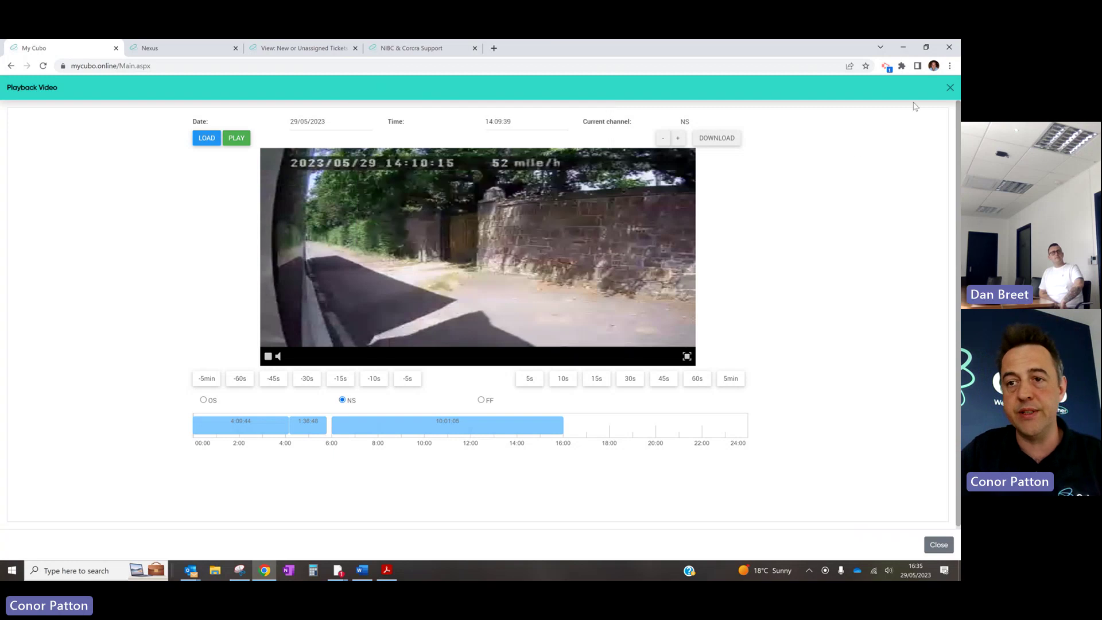
Close the playback and show street view at the 14:14 Harsh Brake event
left_click(951, 88)
scroll(150, 317, "down", 3)
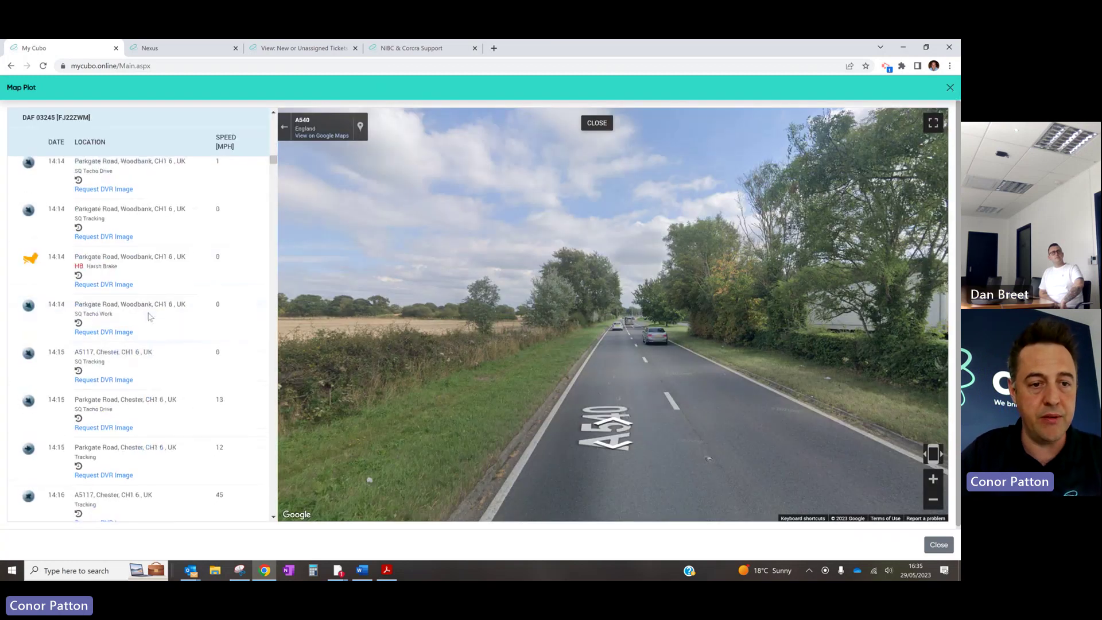
left_click(180, 278)
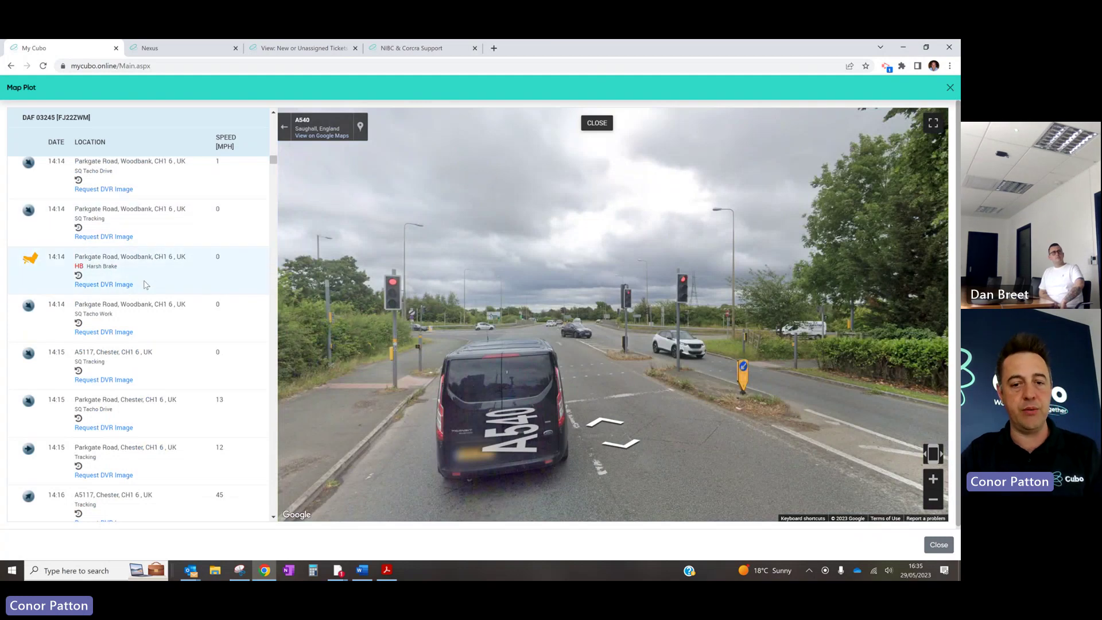
Find 'harsh brake' in the event list and open video playback for the 16:03 Harsh Brake
key("ctrl+f")
type("har")
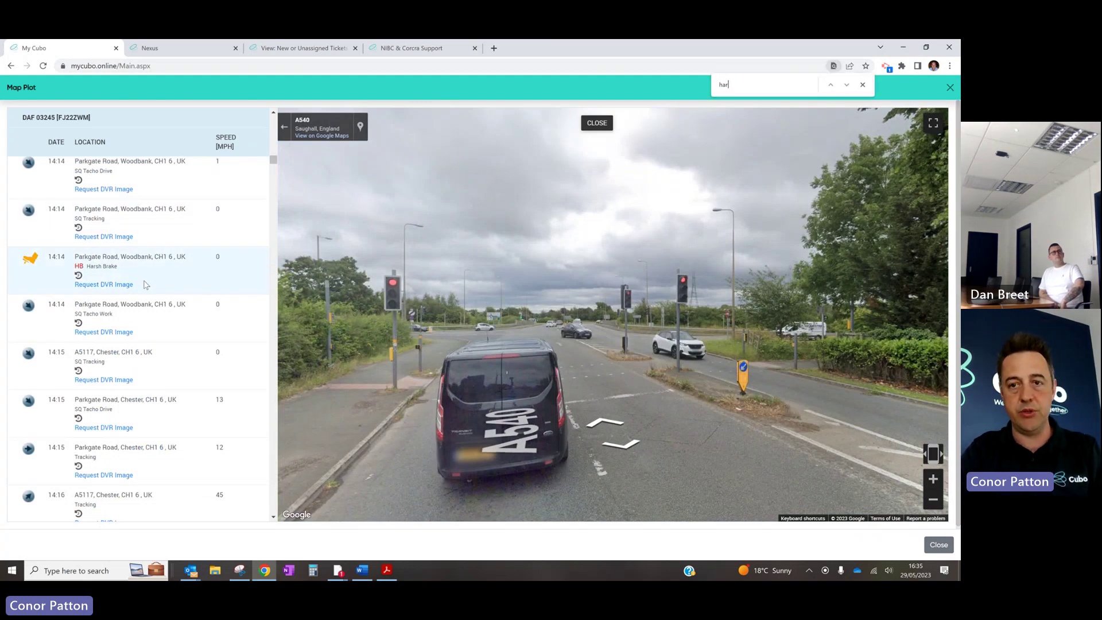
type("sh brake")
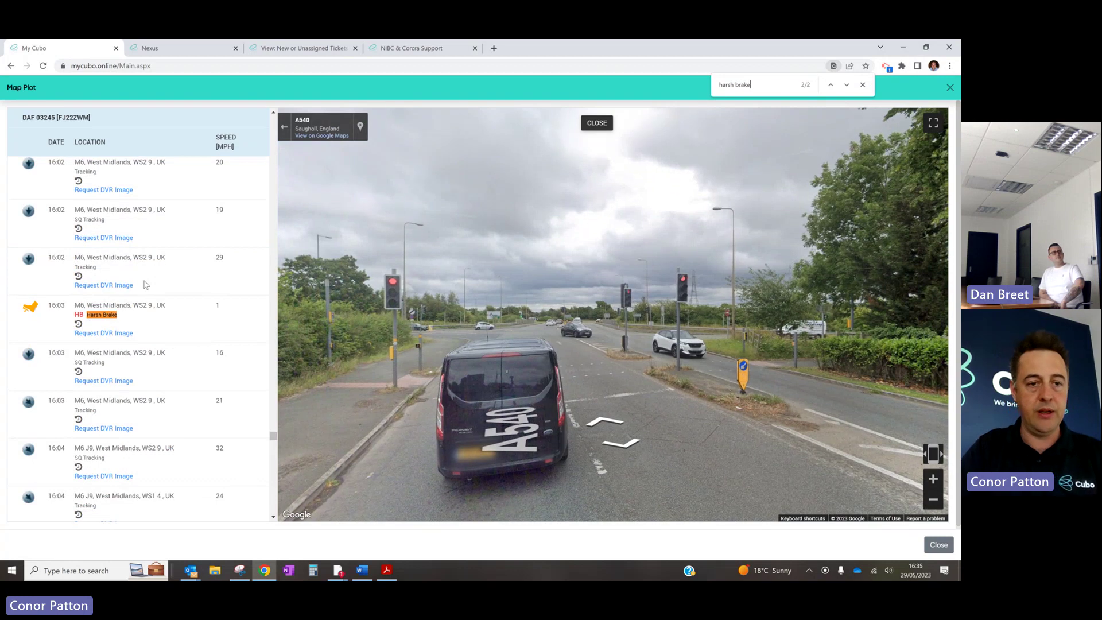
left_click(221, 257)
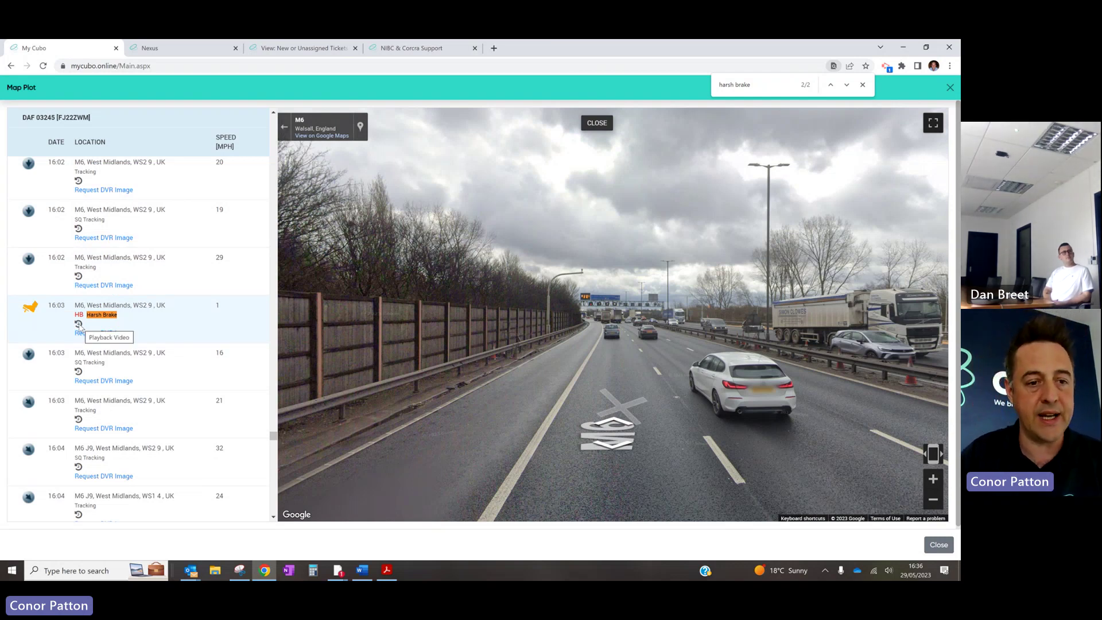
left_click(79, 324)
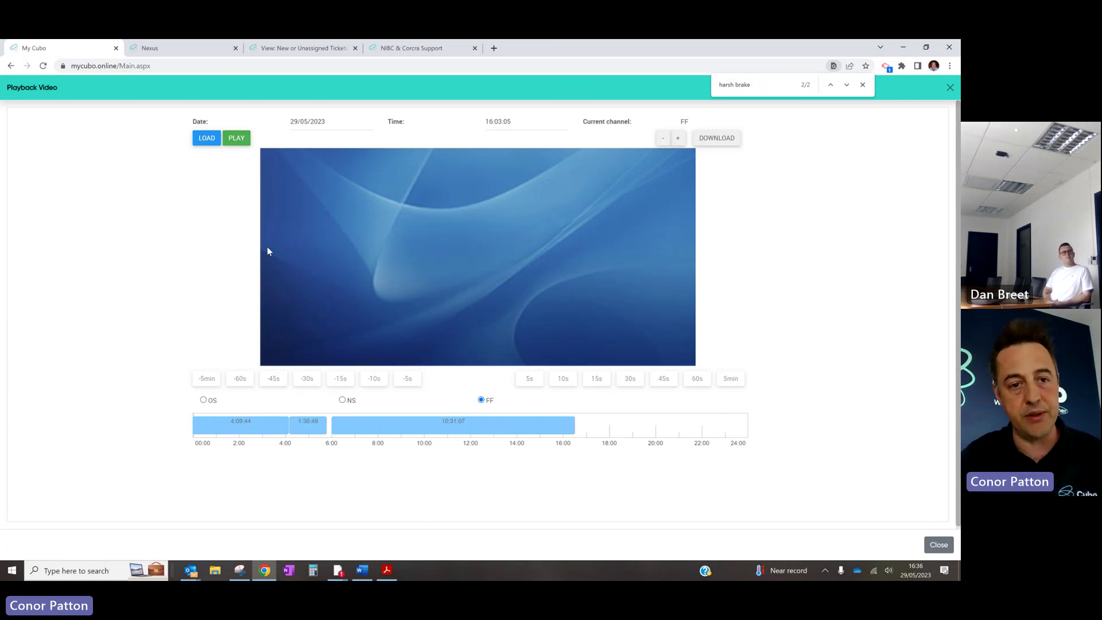
left_click(238, 139)
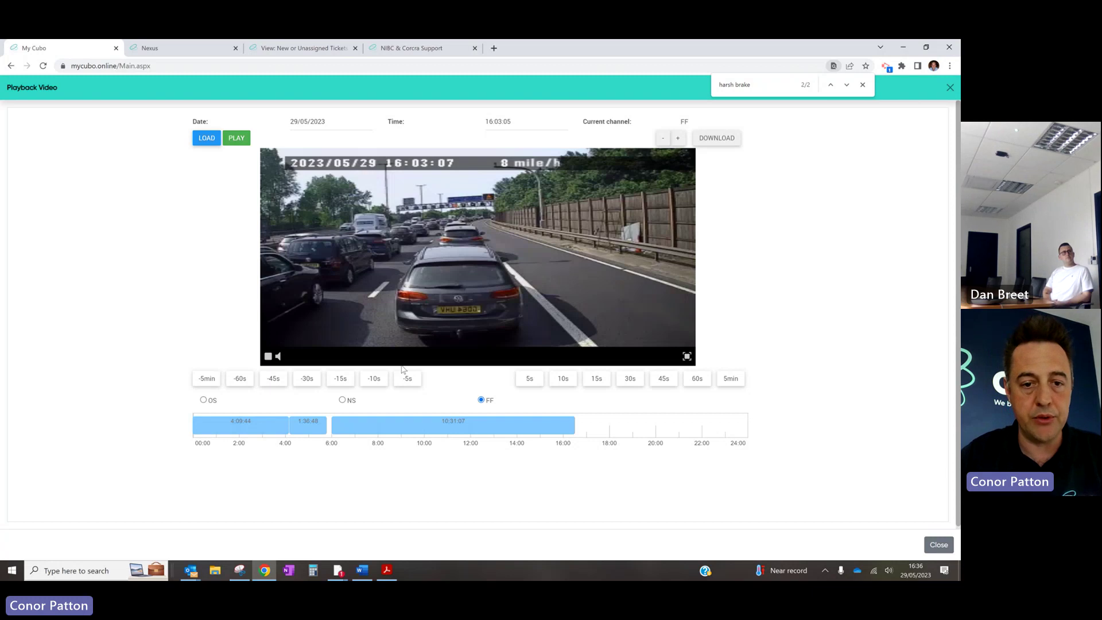
left_click(377, 380)
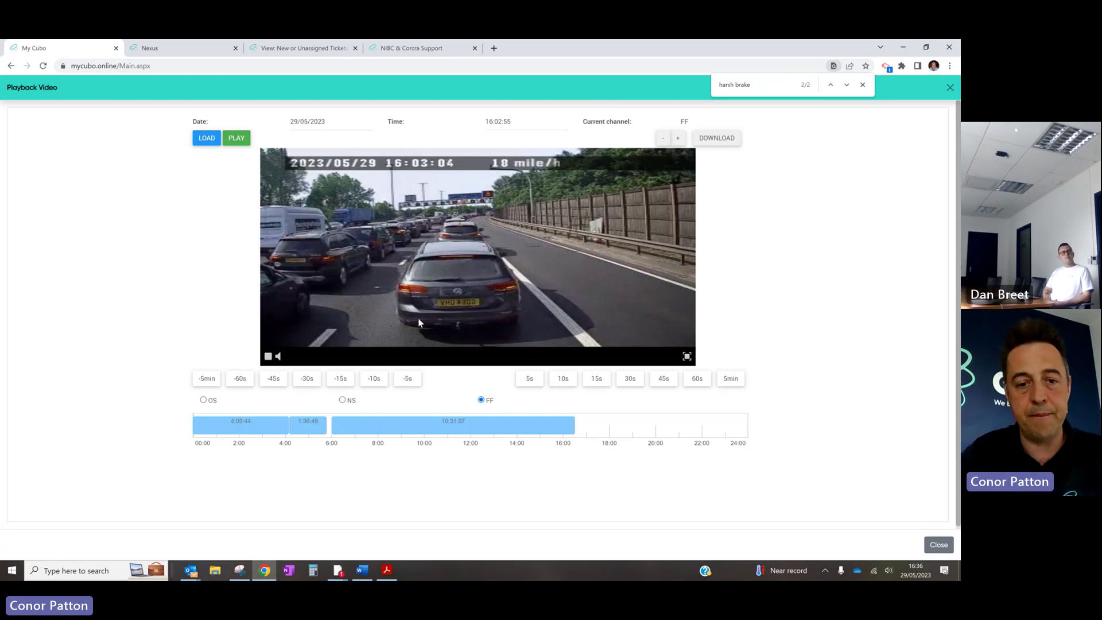
left_click(568, 381)
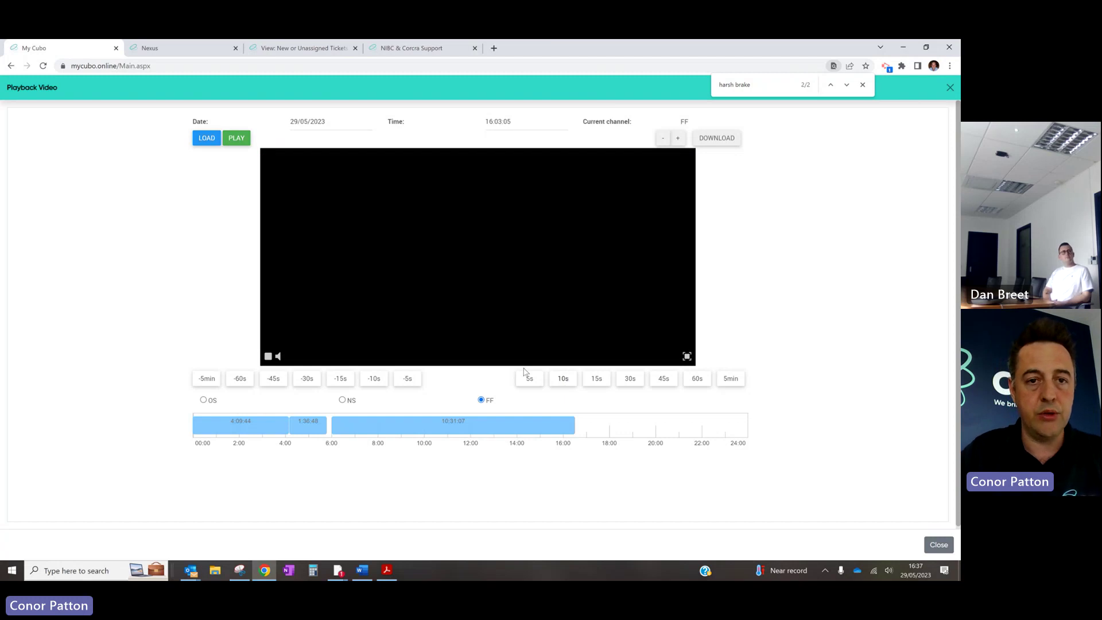
Request the 16:02:49–16:03:21 clip in HD including NS and OS cameras, confirming the 48 MB download
left_click(715, 138)
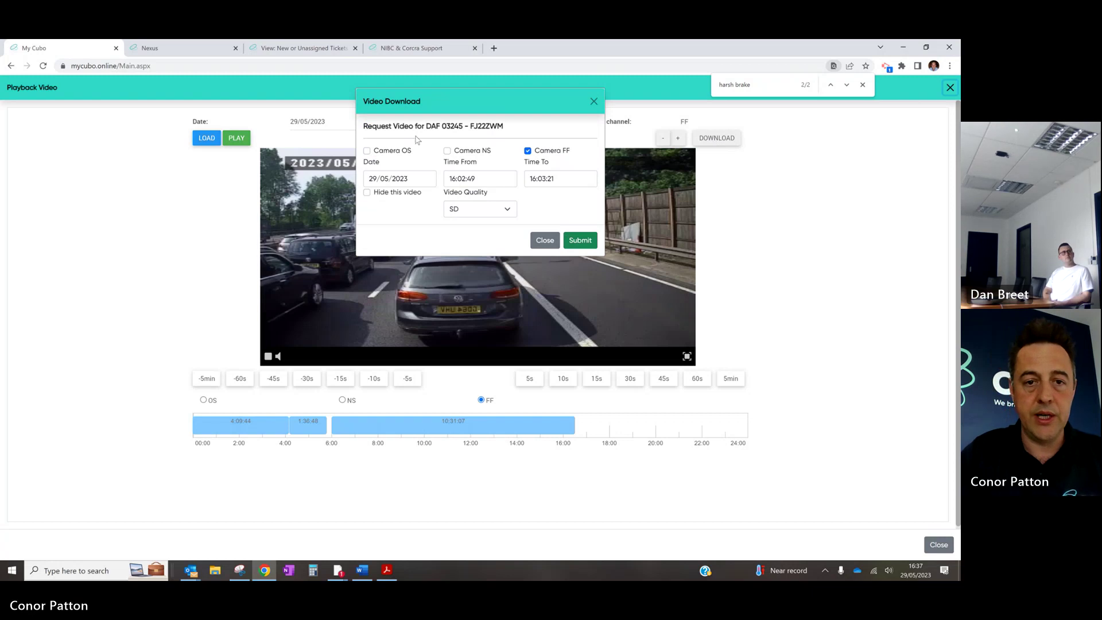
left_click(447, 150)
left_click(368, 151)
left_click(508, 209)
left_click(491, 230)
left_click(581, 240)
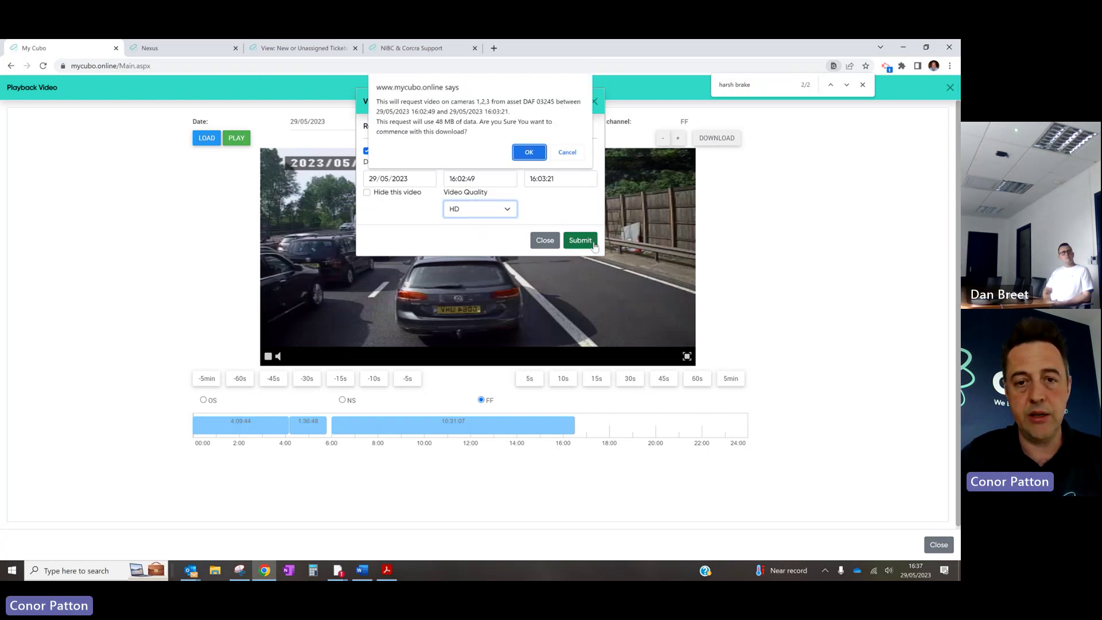
left_click(523, 153)
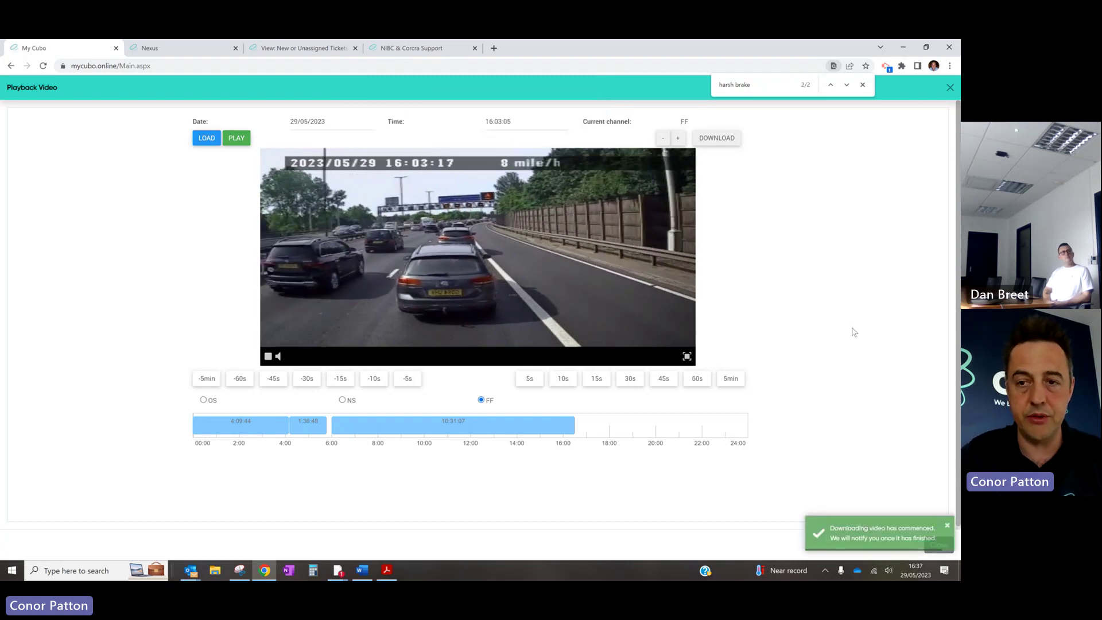
Close the dashcam playback and the event map plot to reach the live map
left_click(950, 87)
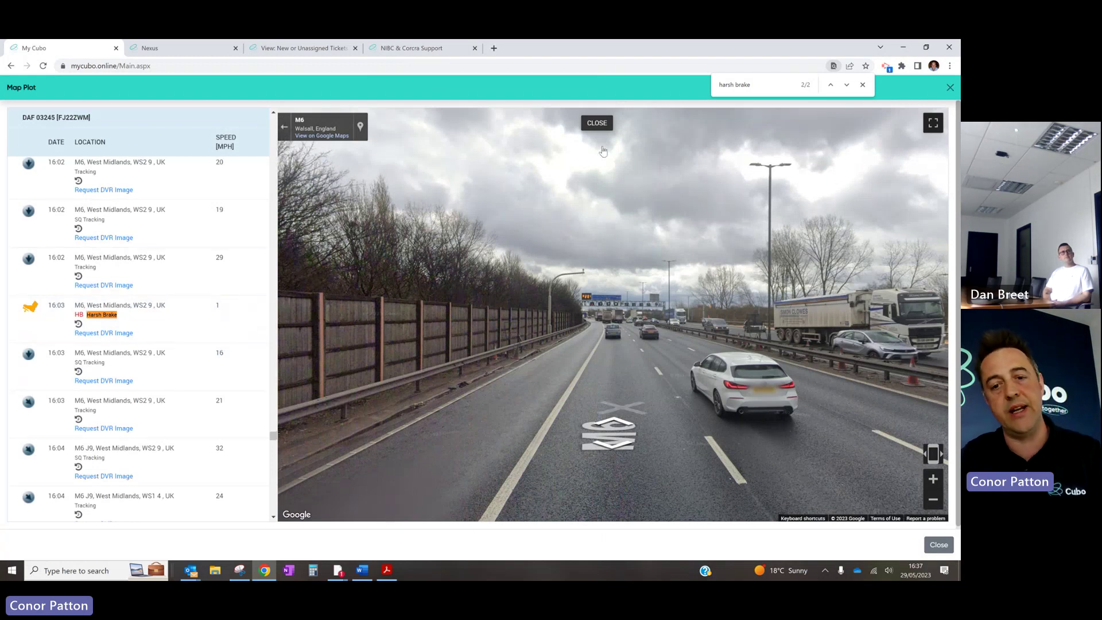
left_click(950, 88)
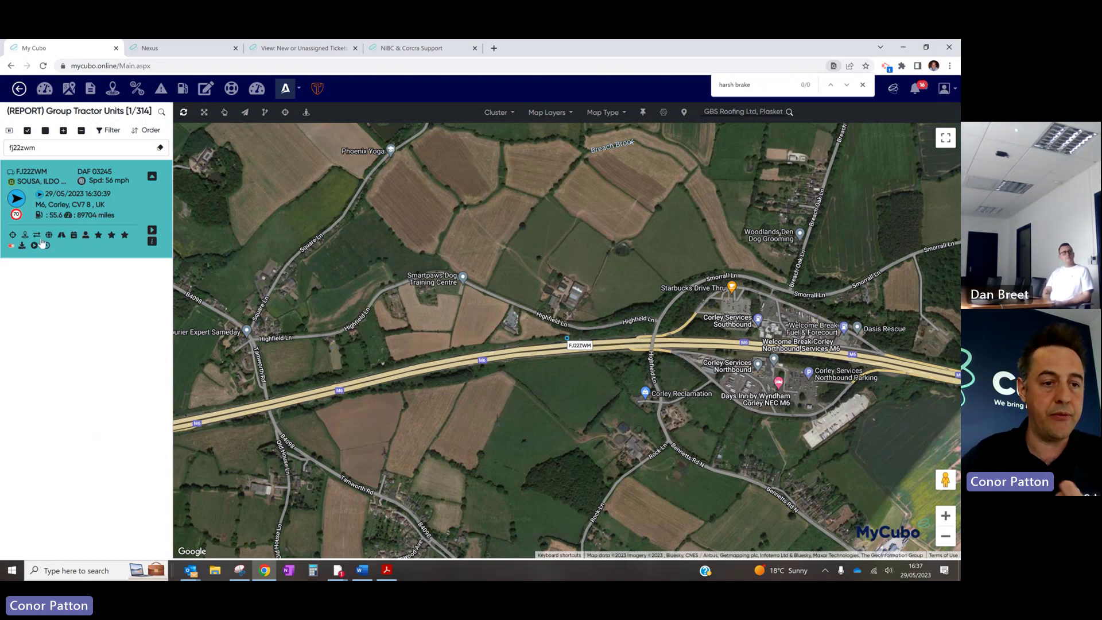
left_click(62, 236)
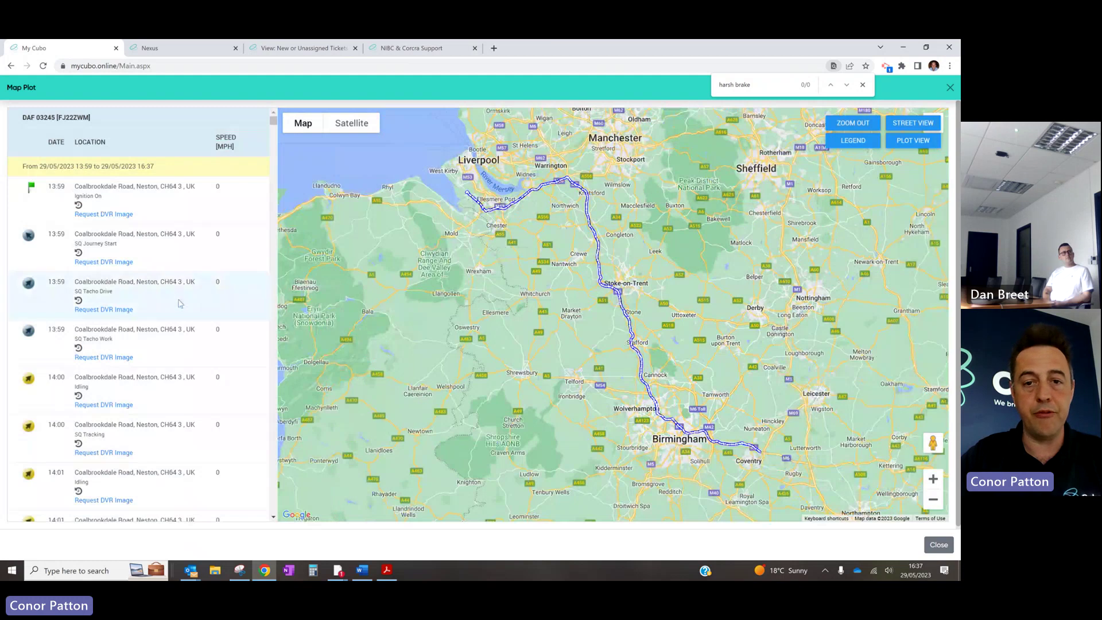
left_click(181, 303)
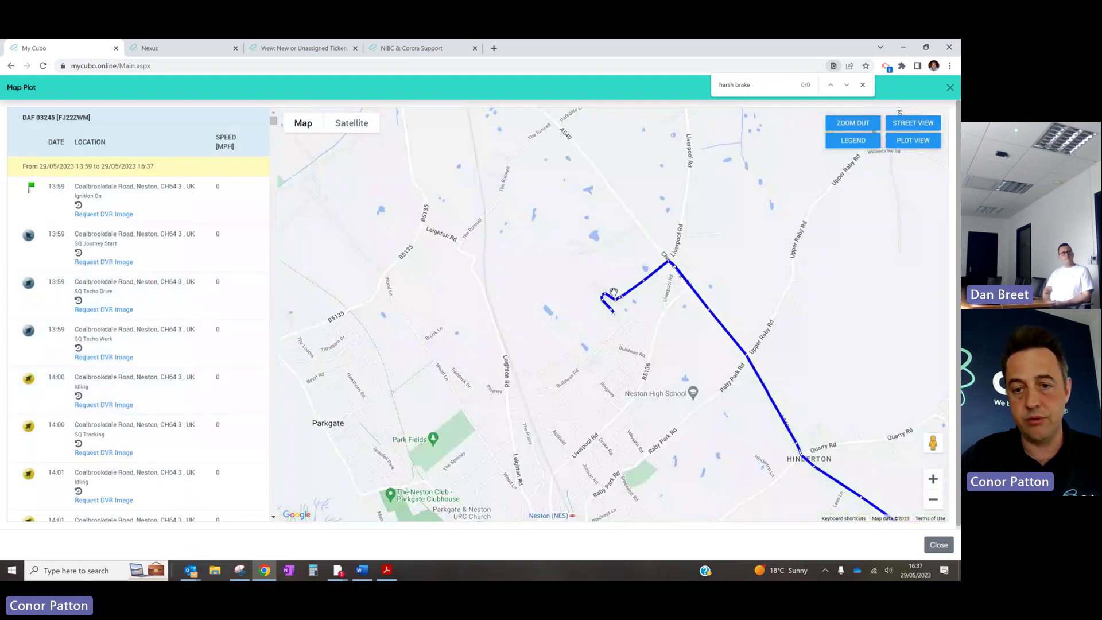
scroll(614, 293, "down", 1)
left_click_drag(665, 345, 776, 362)
scroll(676, 274, "down", 1)
scroll(576, 249, "up", 1)
scroll(567, 258, "down", 1)
scroll(770, 333, "up", 1)
scroll(775, 361, "down", 1)
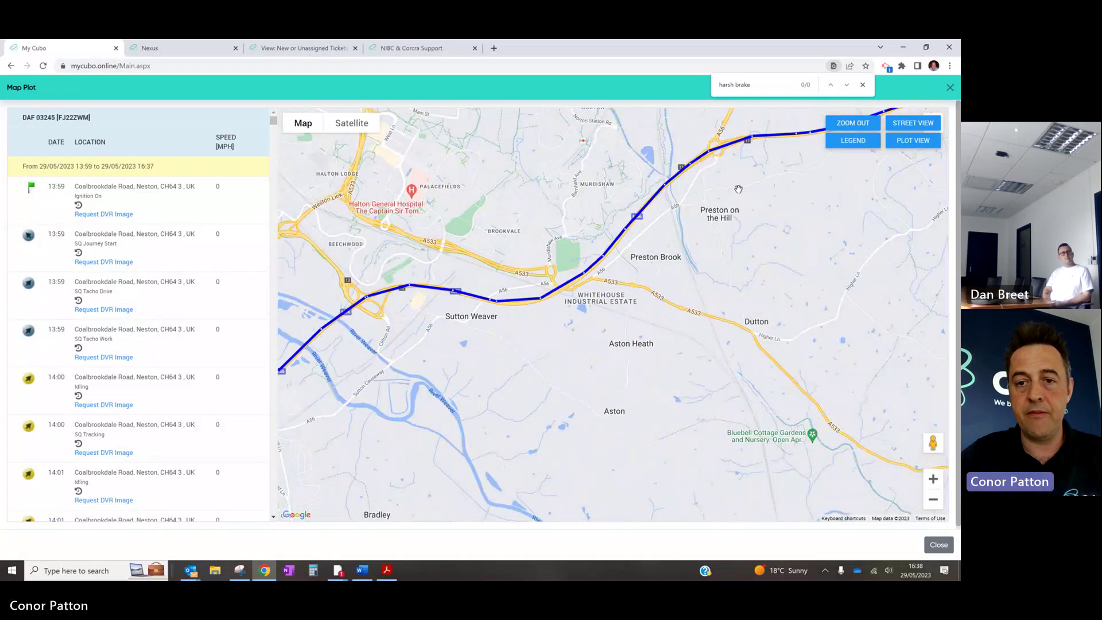
scroll(691, 358, "up", 1)
left_click_drag(690, 357, 316, 376)
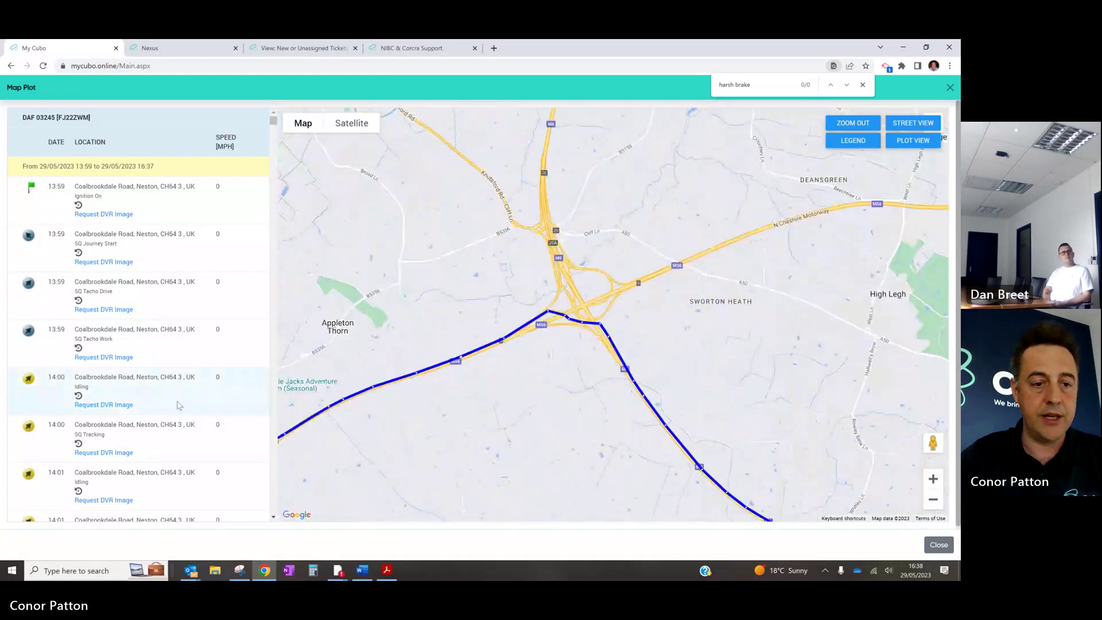
scroll(178, 406, "down", 8)
left_click(194, 279)
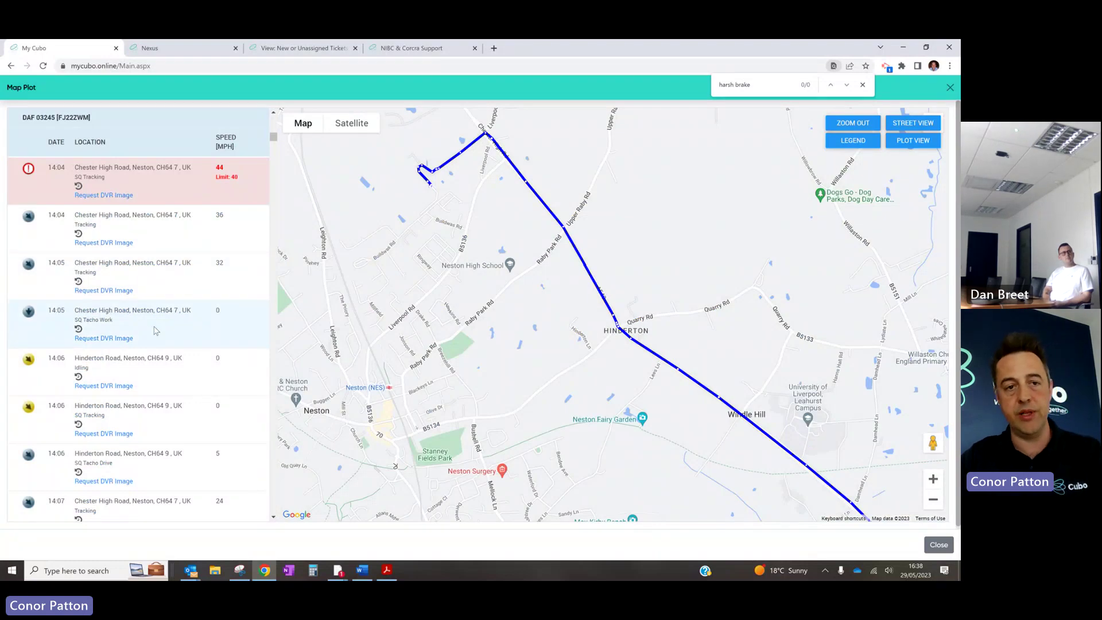
scroll(172, 339, "down", 10)
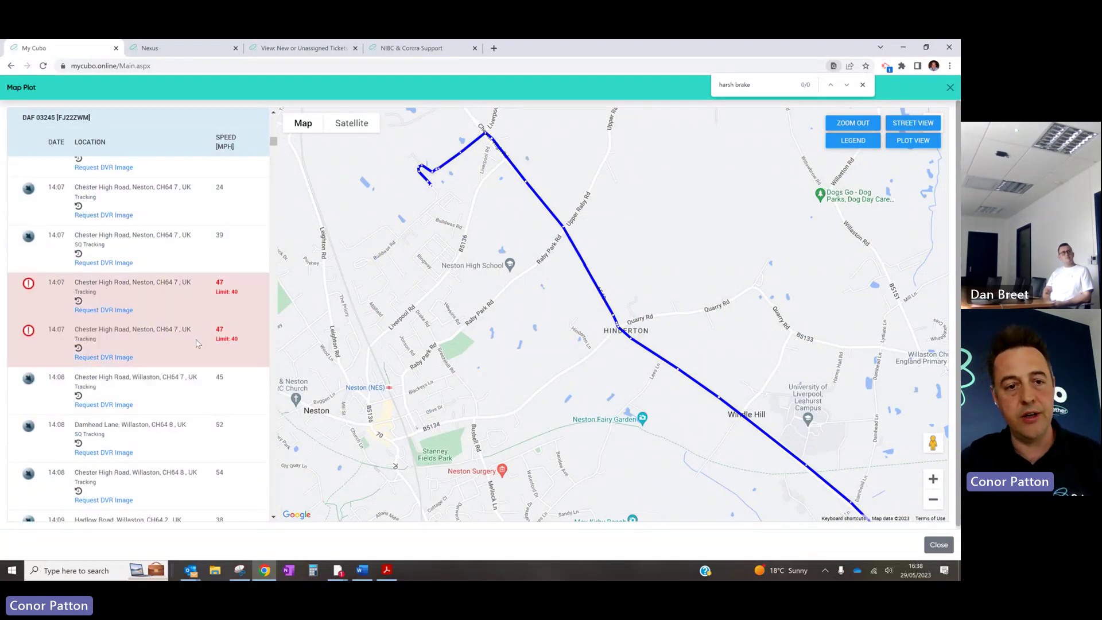
left_click(949, 89)
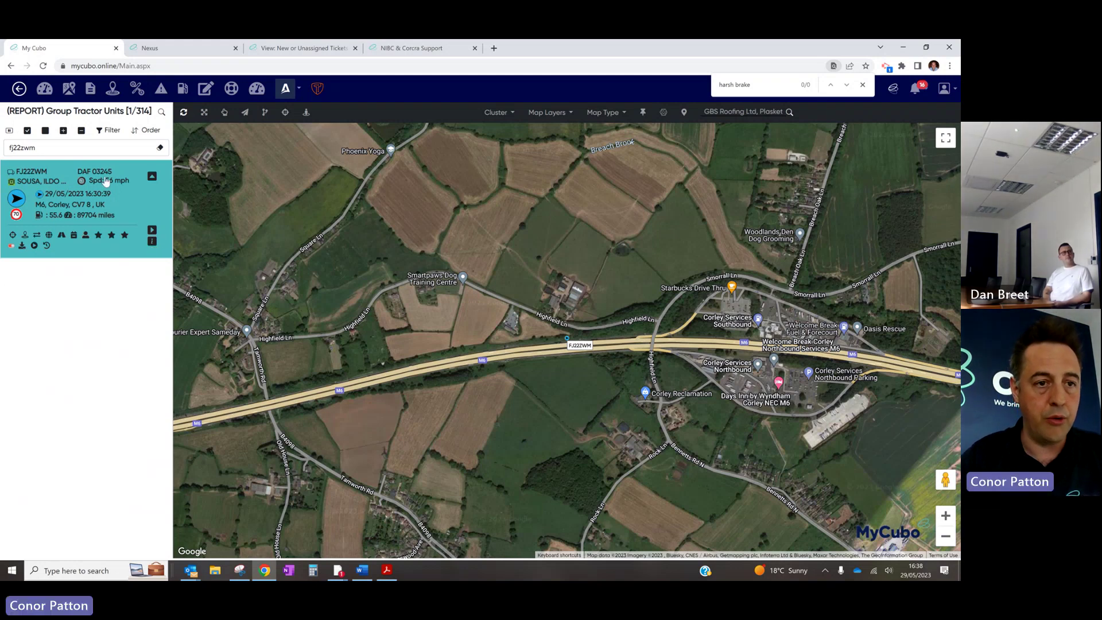
Load the Journey Report for vehicle DAF 03245 from the Reports page
left_click(91, 90)
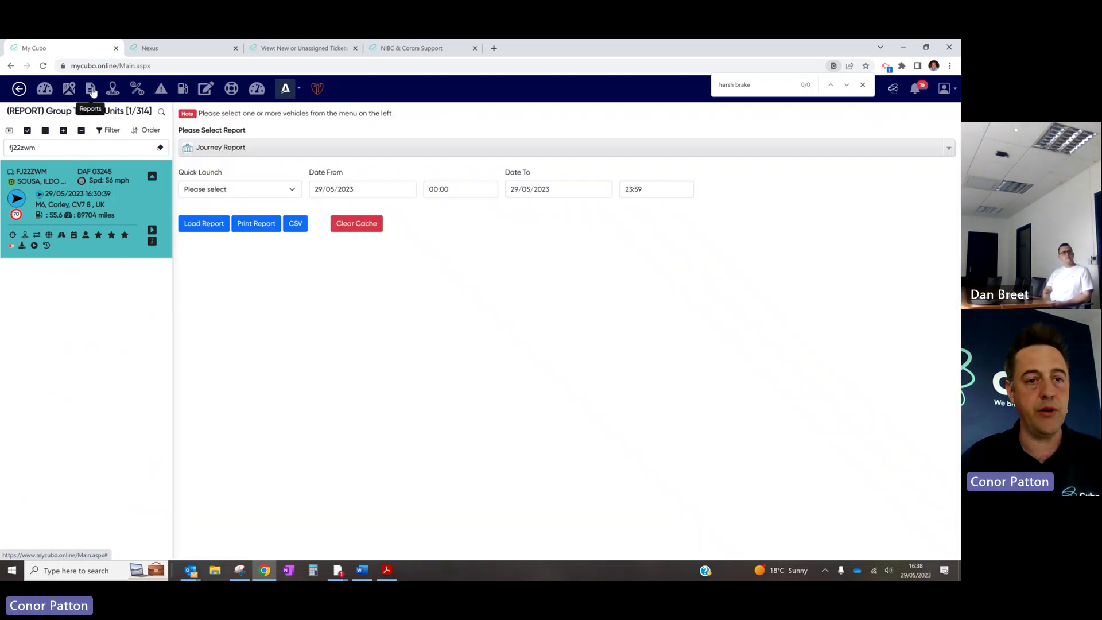
left_click(293, 148)
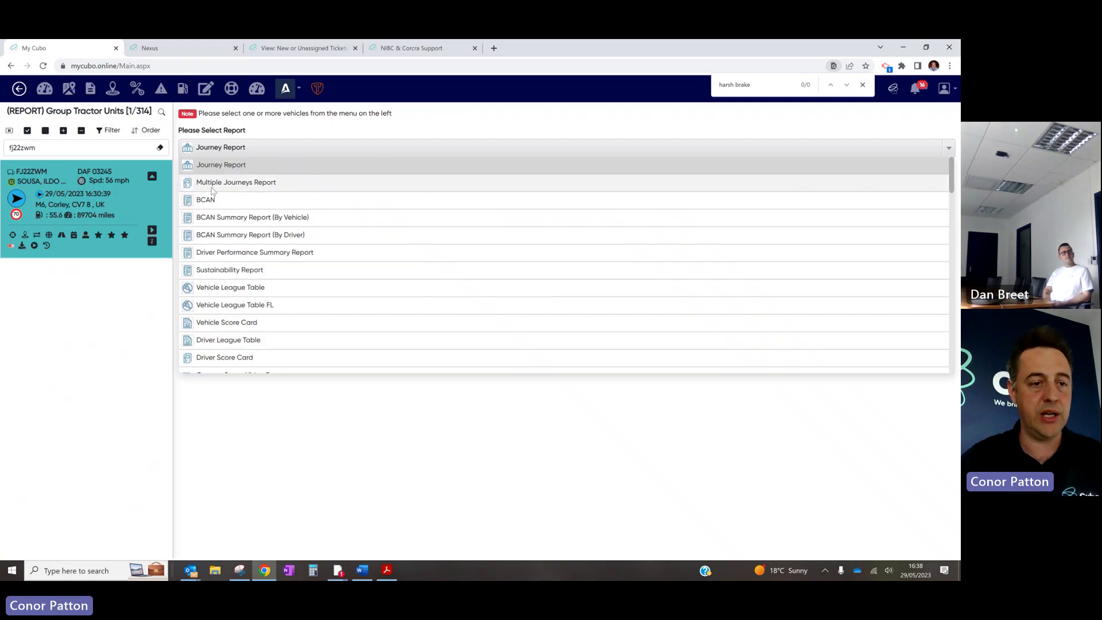
left_click(16, 240)
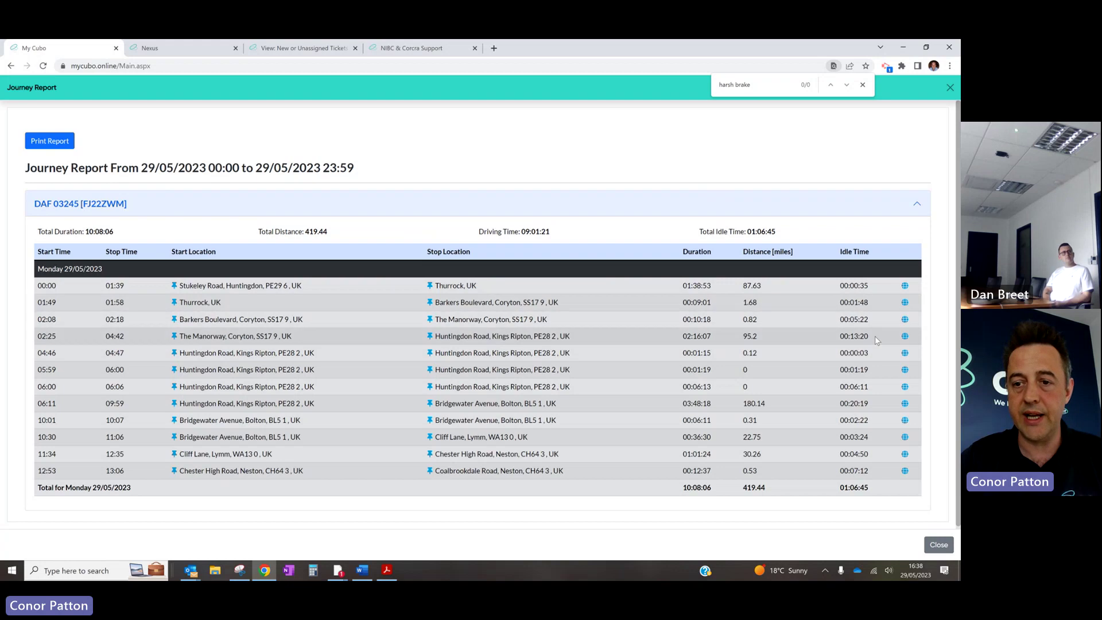
Map the 02:25 journey from Coryton and centre on its start and the 02:56 M25 position
left_click(905, 336)
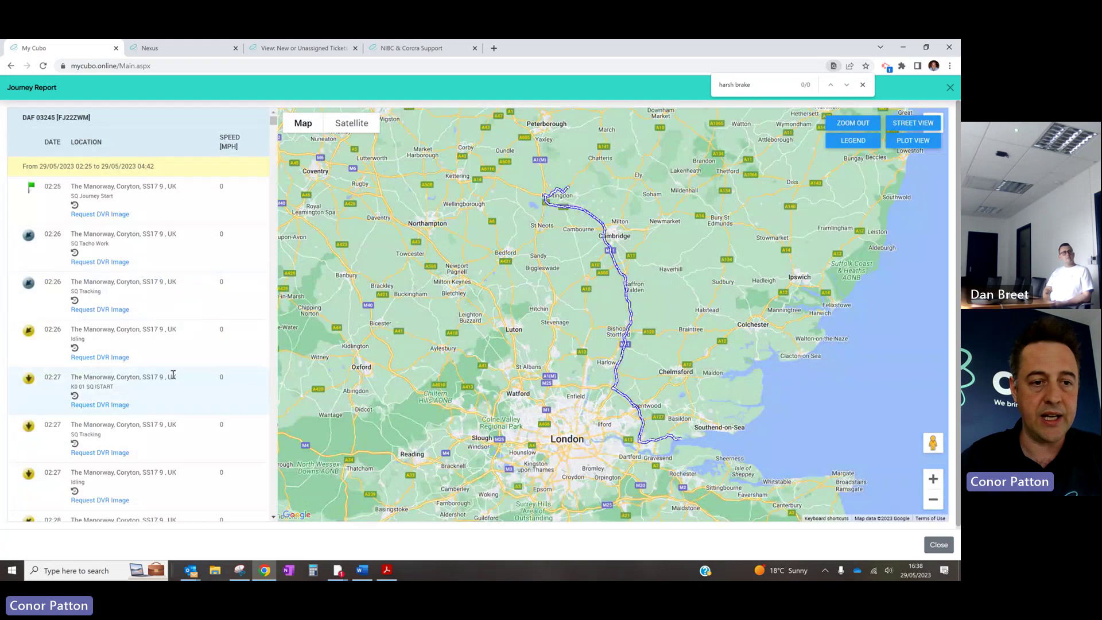
scroll(172, 374, "down", 8)
left_click(185, 325)
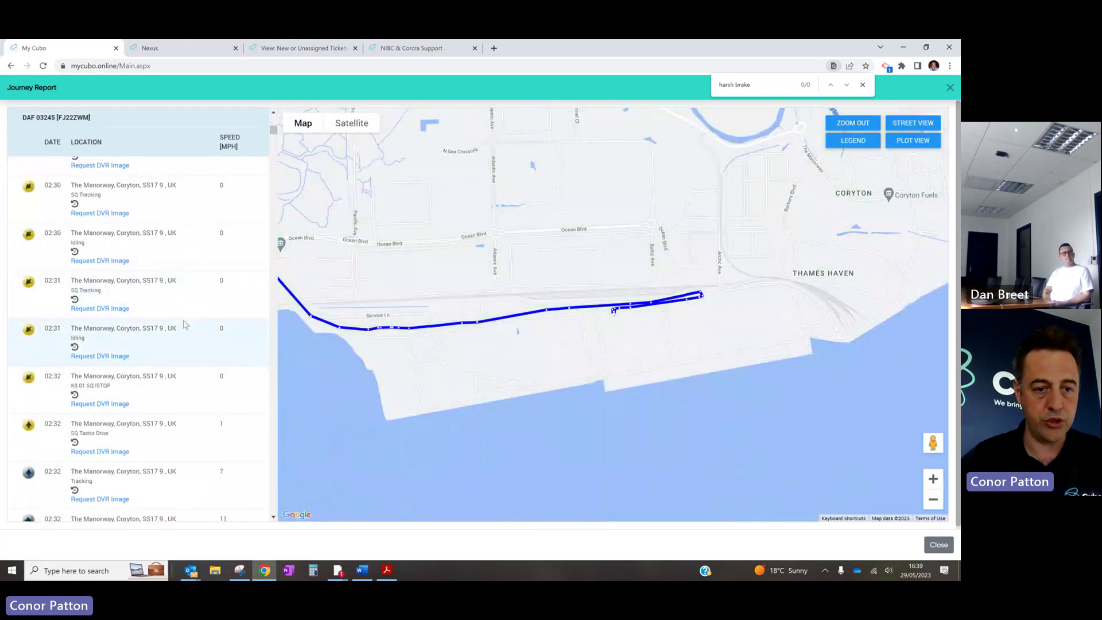
scroll(186, 325, "down", 10)
scroll(185, 325, "down", 10)
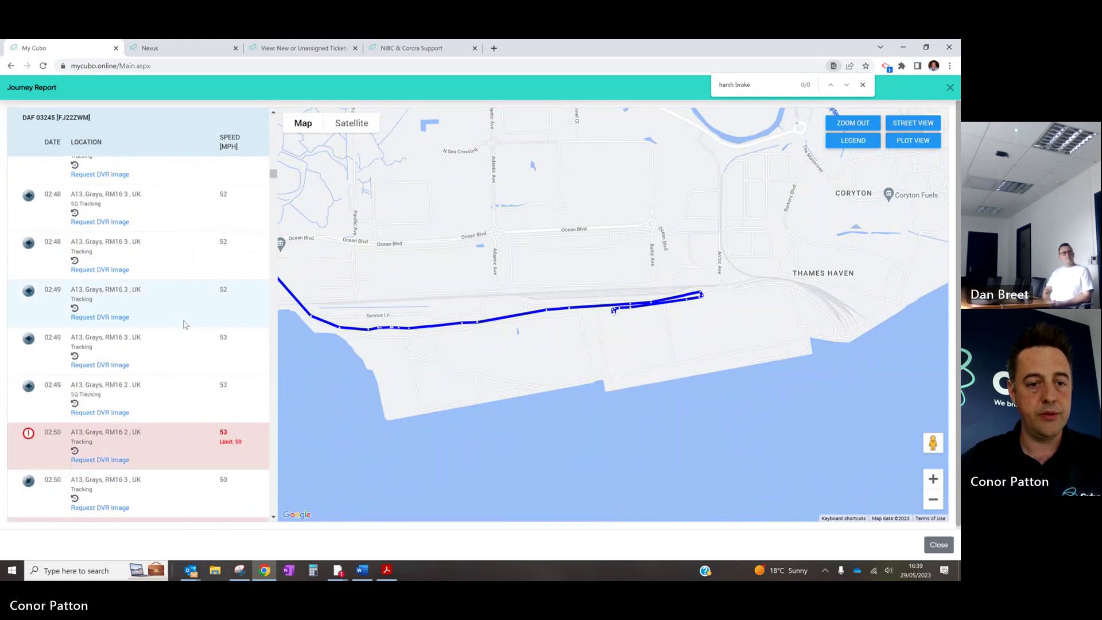
left_click(185, 312)
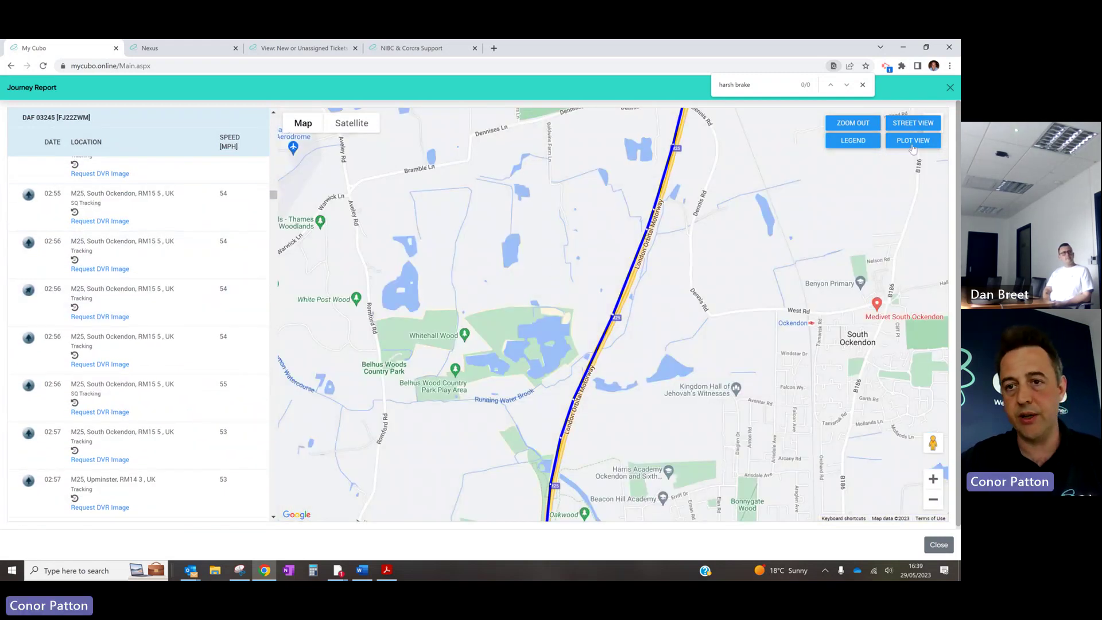
Close the journey map and select the BCAN report type by searching 'bcan'
left_click(950, 90)
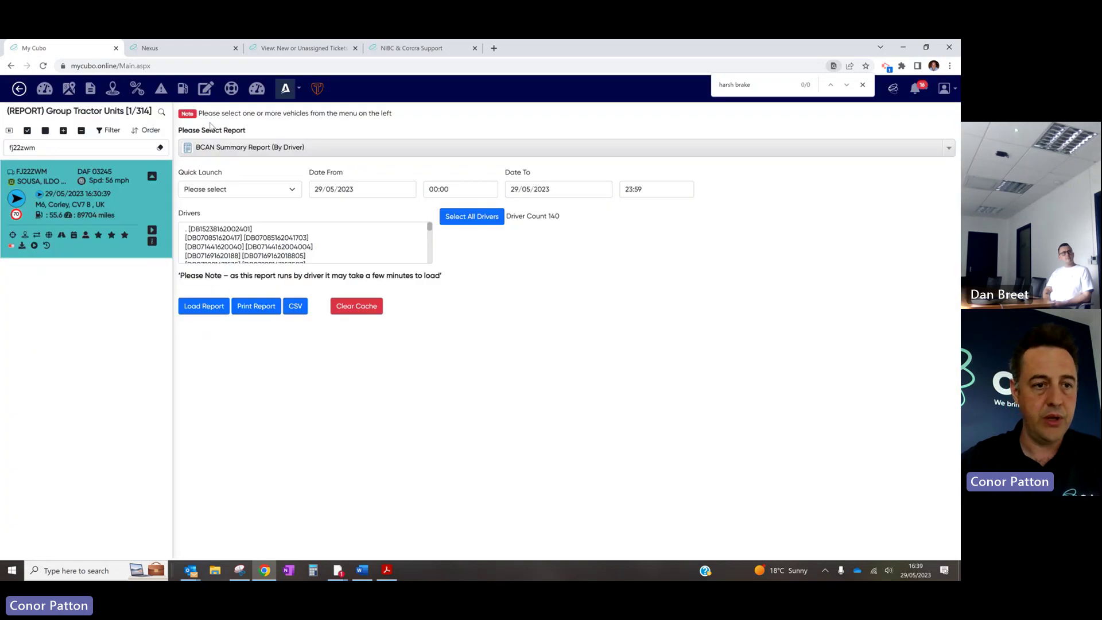
left_click(252, 147)
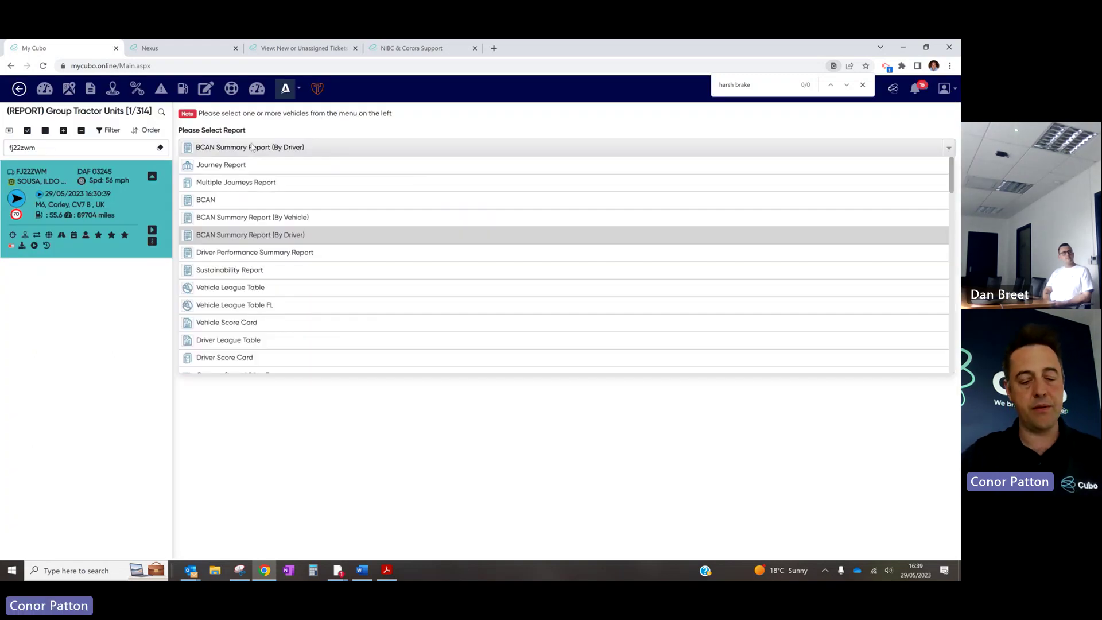
type("bcan")
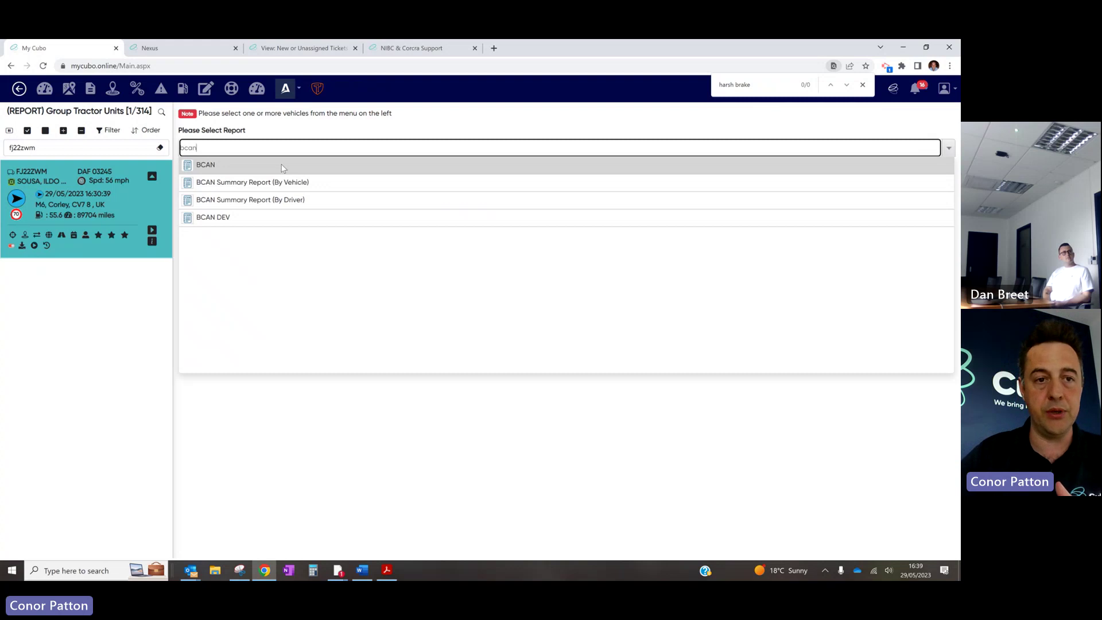
left_click(281, 166)
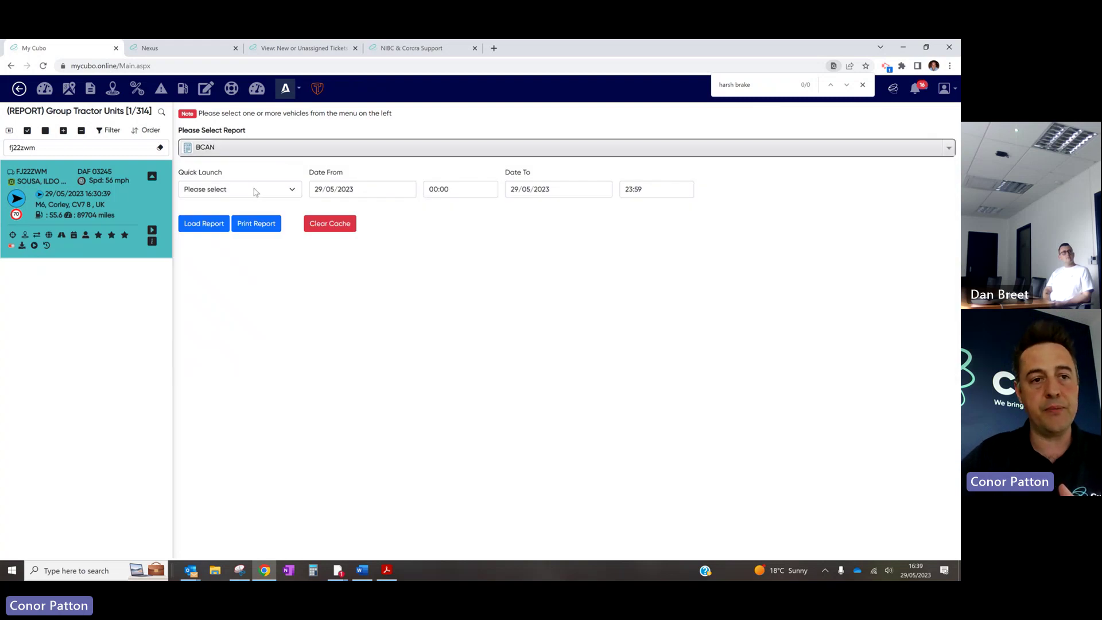
Switch to the Nexus project dashboard browser tab
left_click(172, 48)
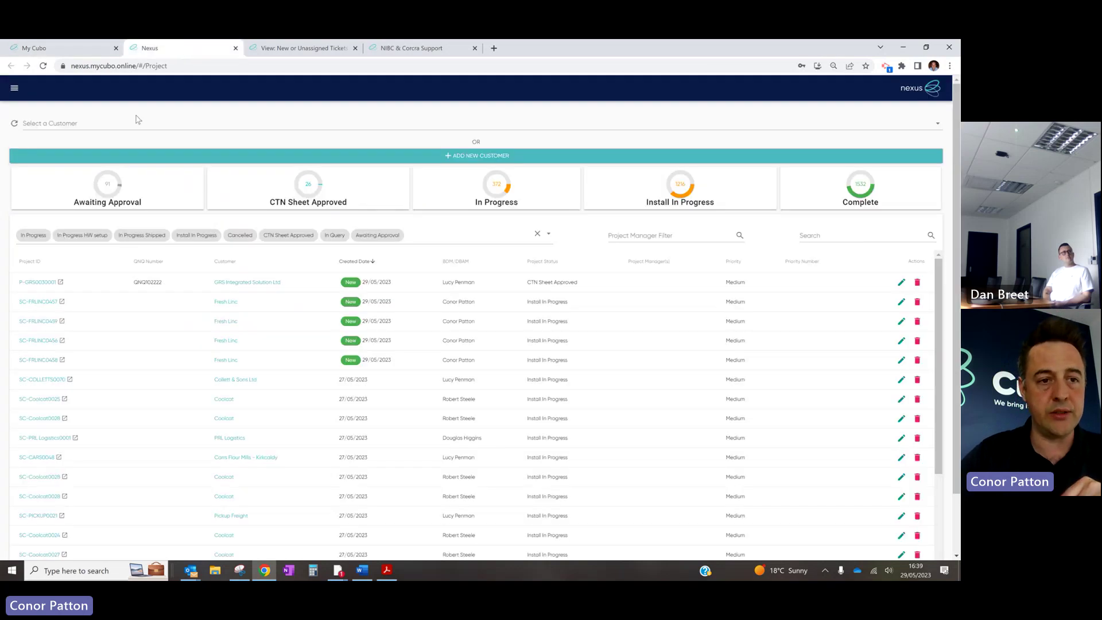
left_click(84, 48)
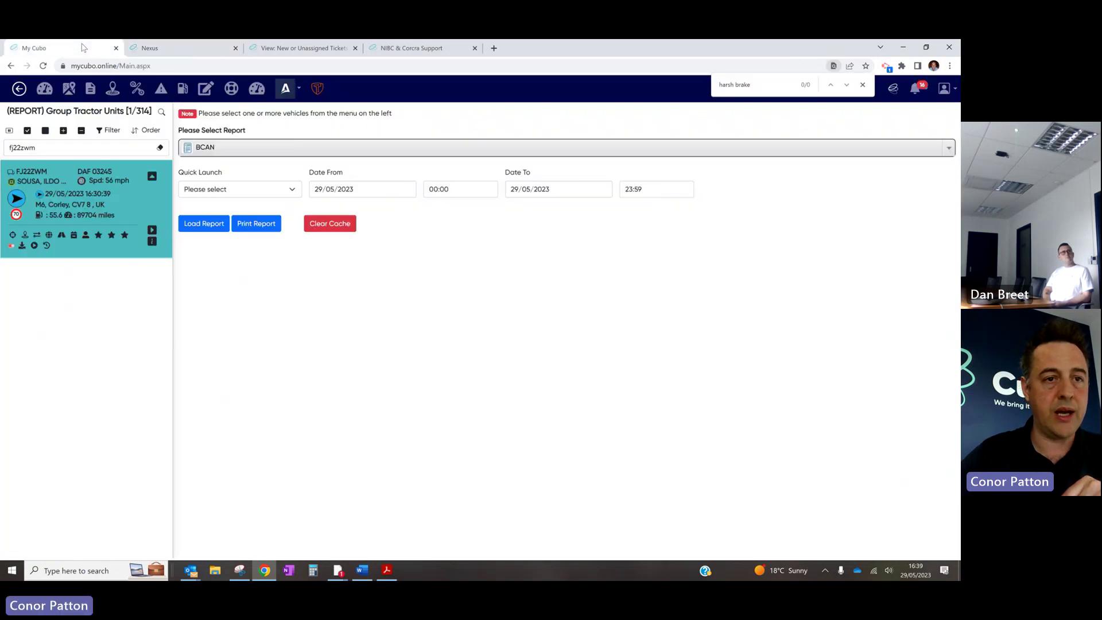
left_click(172, 48)
Filter Nexus projects to customer Essex Bulk Services Ltd
left_click(148, 120)
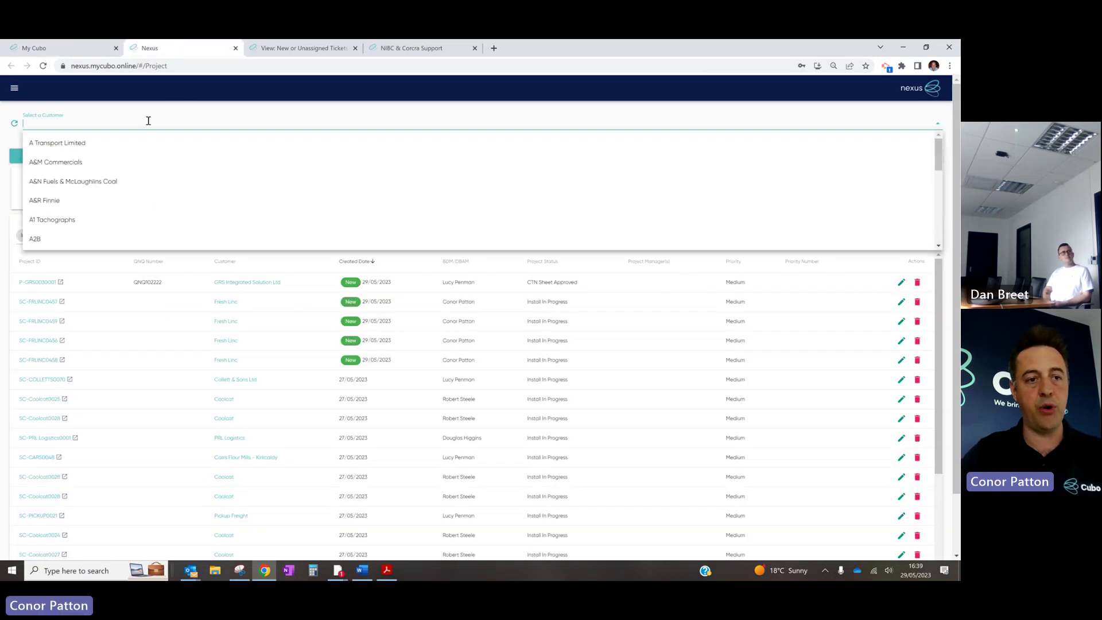
type("esse")
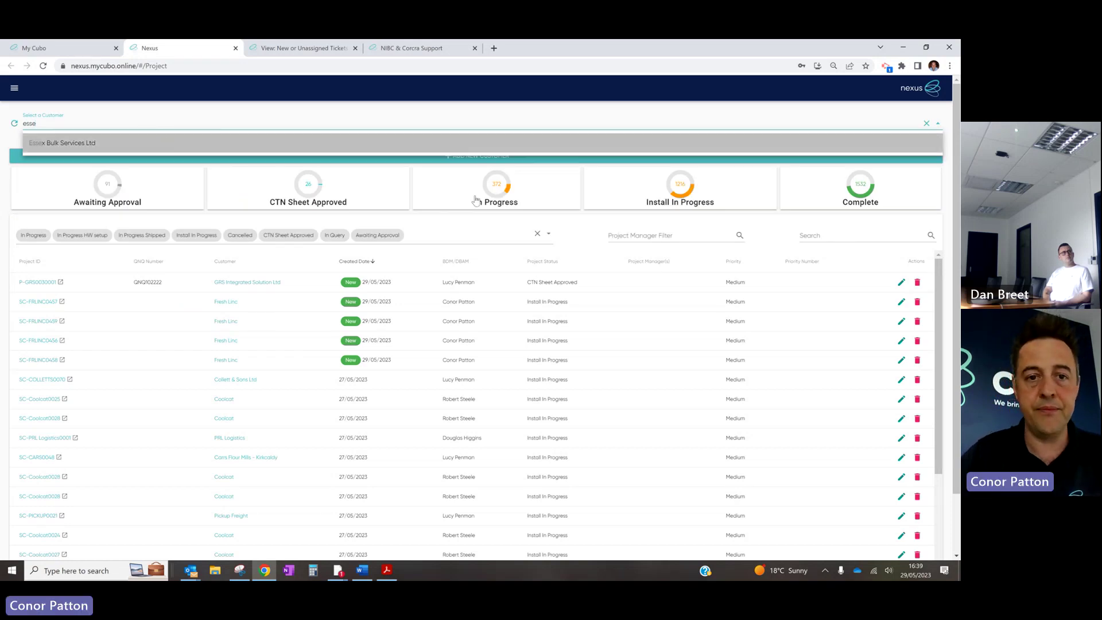
key("Return")
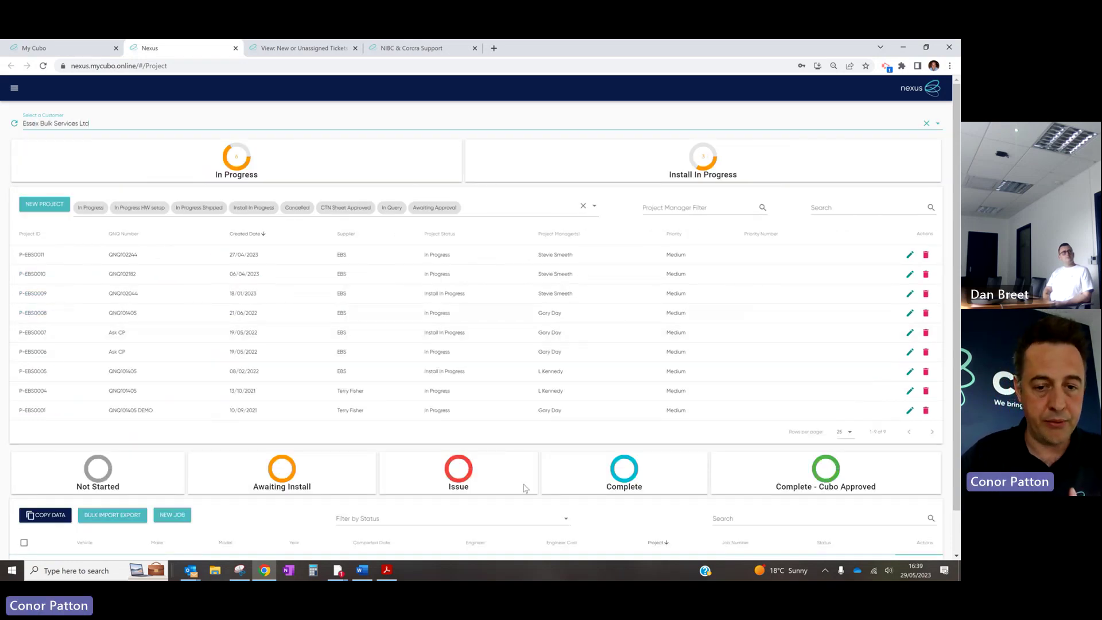
Sort jobs by completed date, expand ESBJAN23TBC01's checklist, and open its detail view
scroll(586, 513, "down", 1)
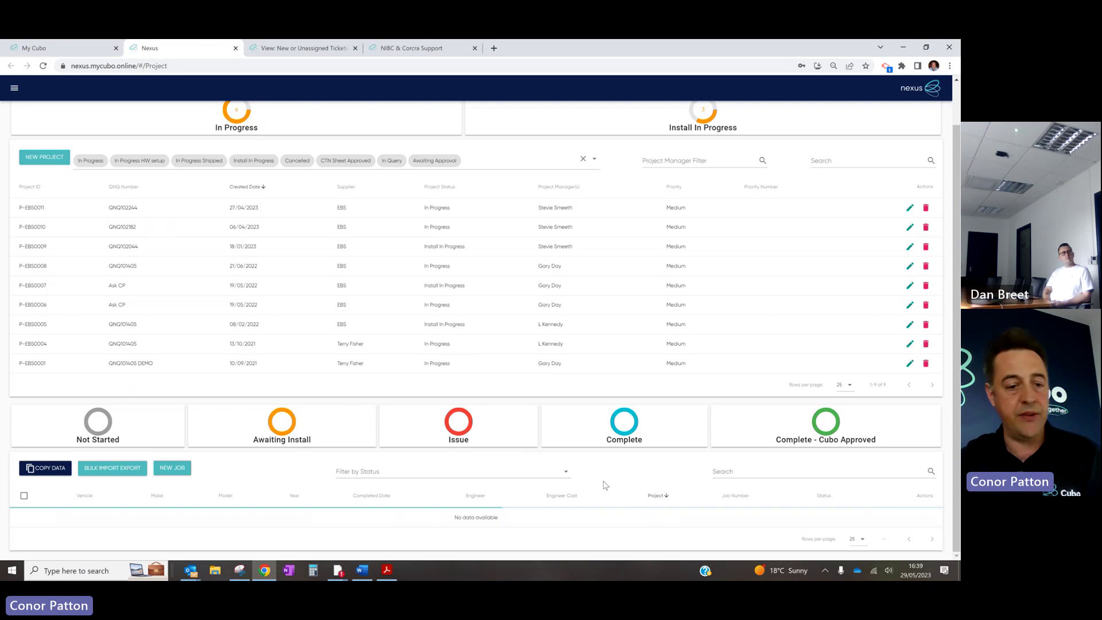
left_click(355, 496)
scroll(384, 506, "down", 10)
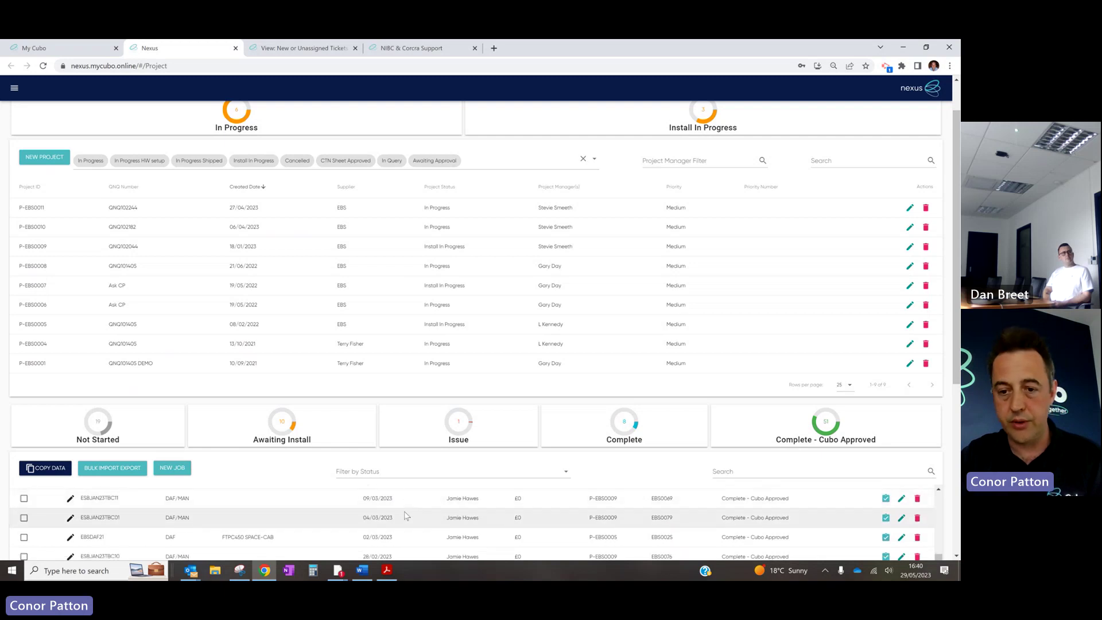
left_click(711, 520)
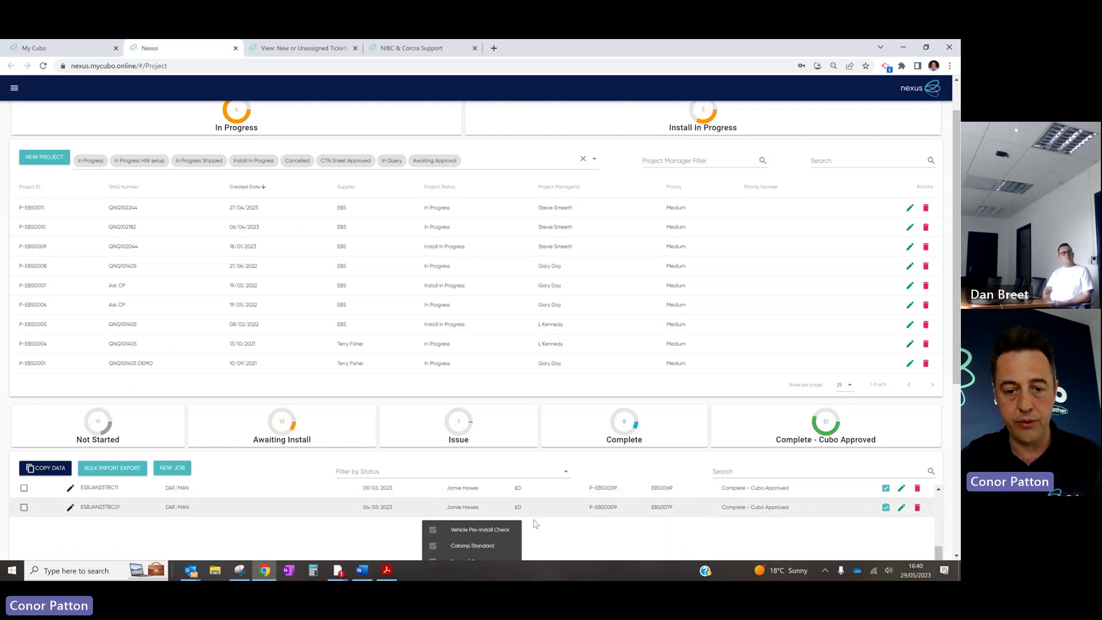
scroll(534, 524, "down", 2)
scroll(612, 523, "down", 1)
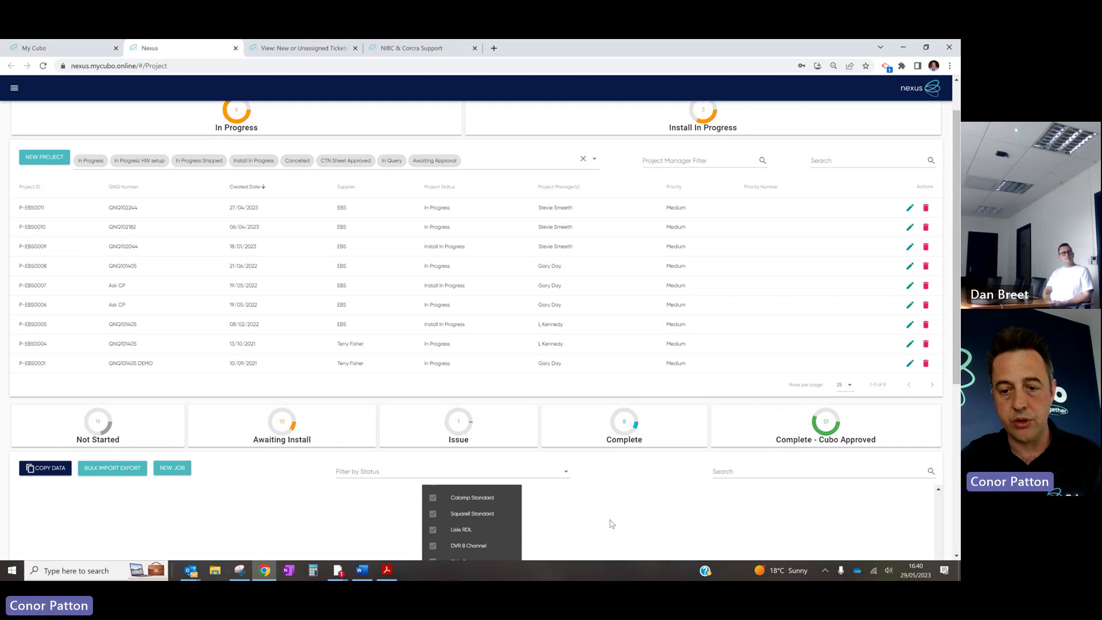
scroll(612, 524, "up", 3)
left_click(886, 532)
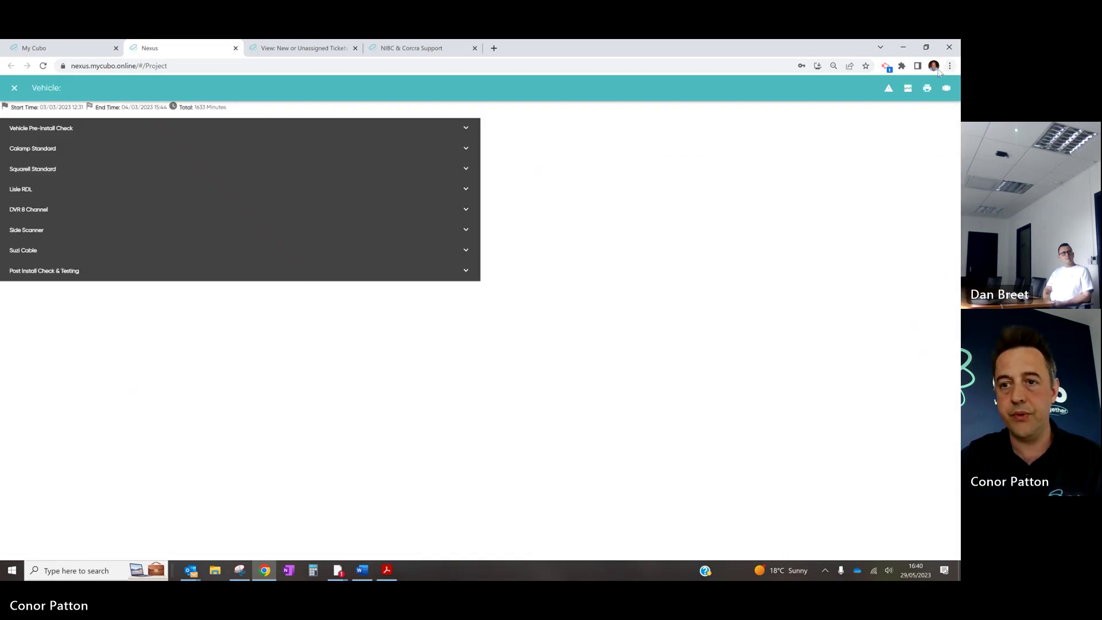
Open the job's photos and browse cab, dashboard, serial label and Calamp power and location shots
left_click(946, 87)
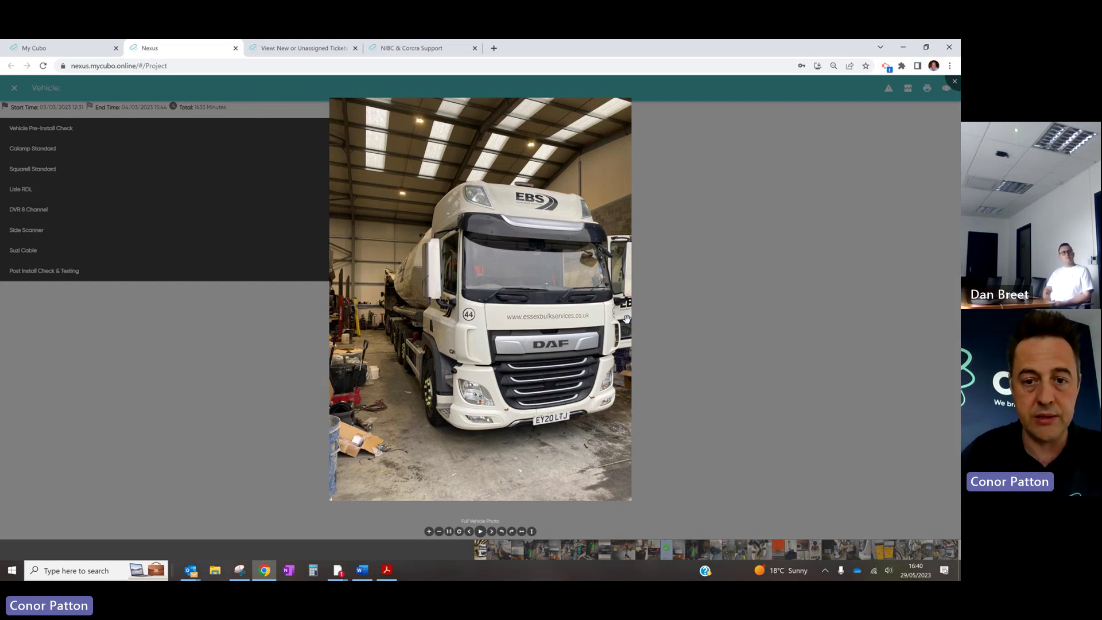
key("Right")
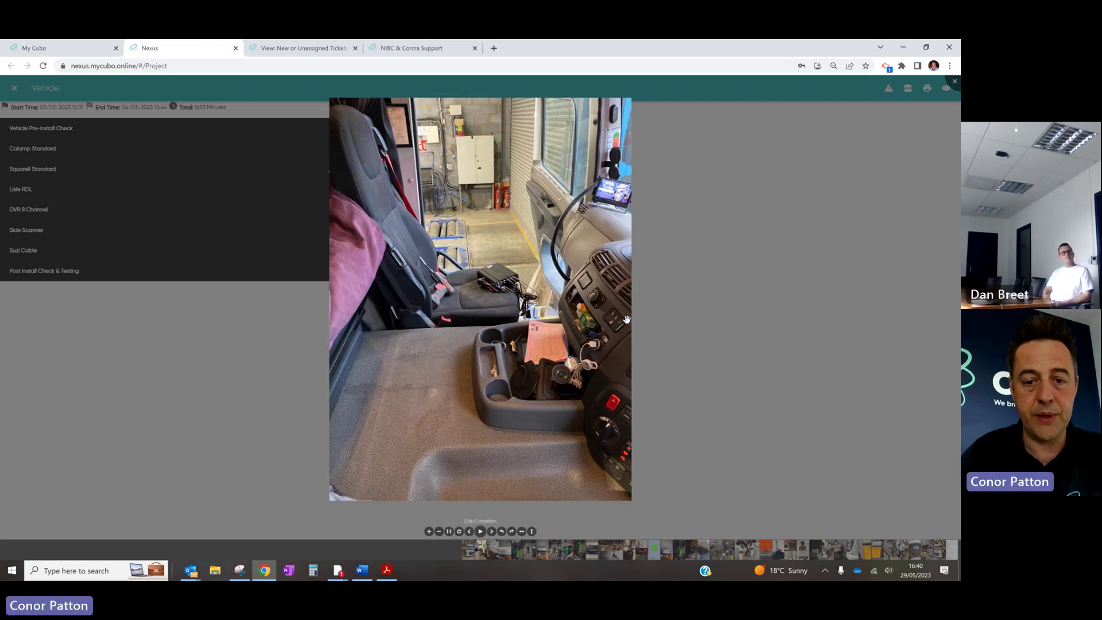
key("Right")
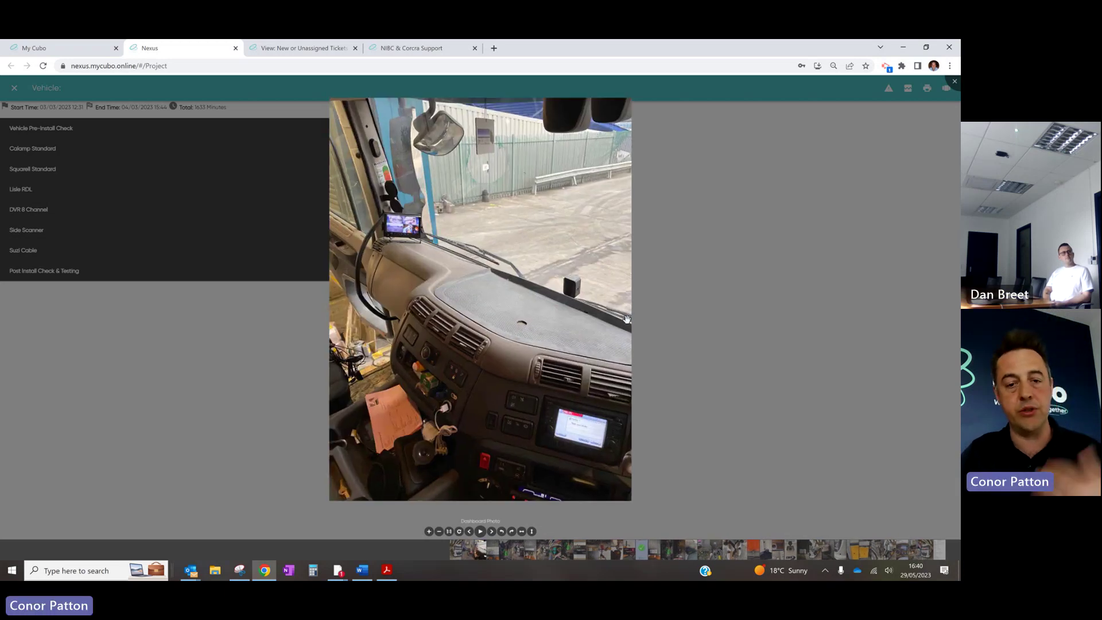
key("Right")
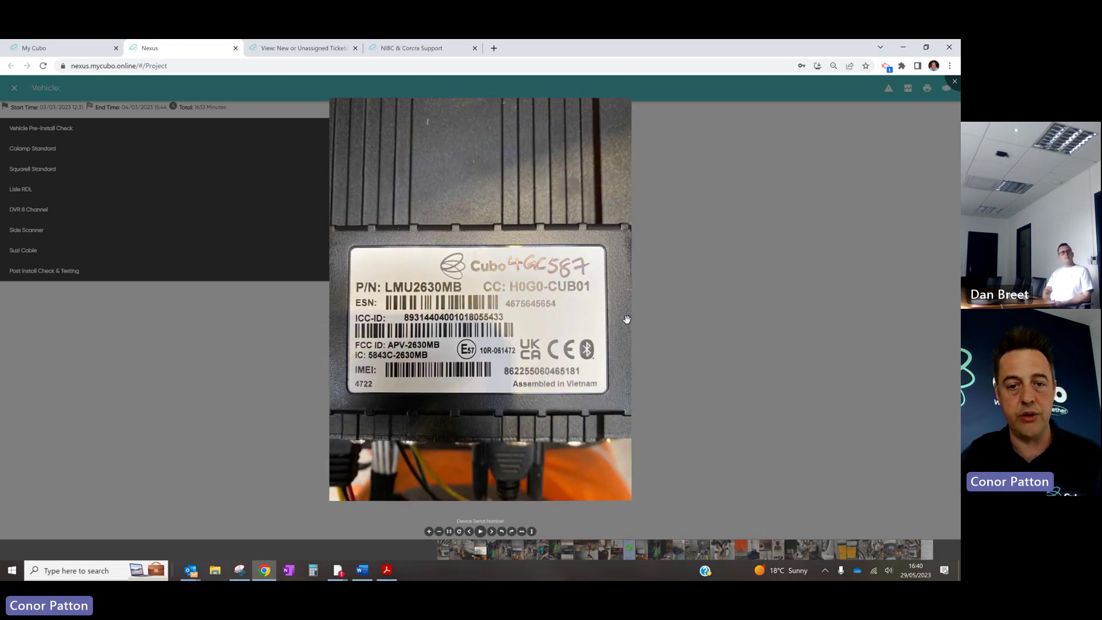
key("Right")
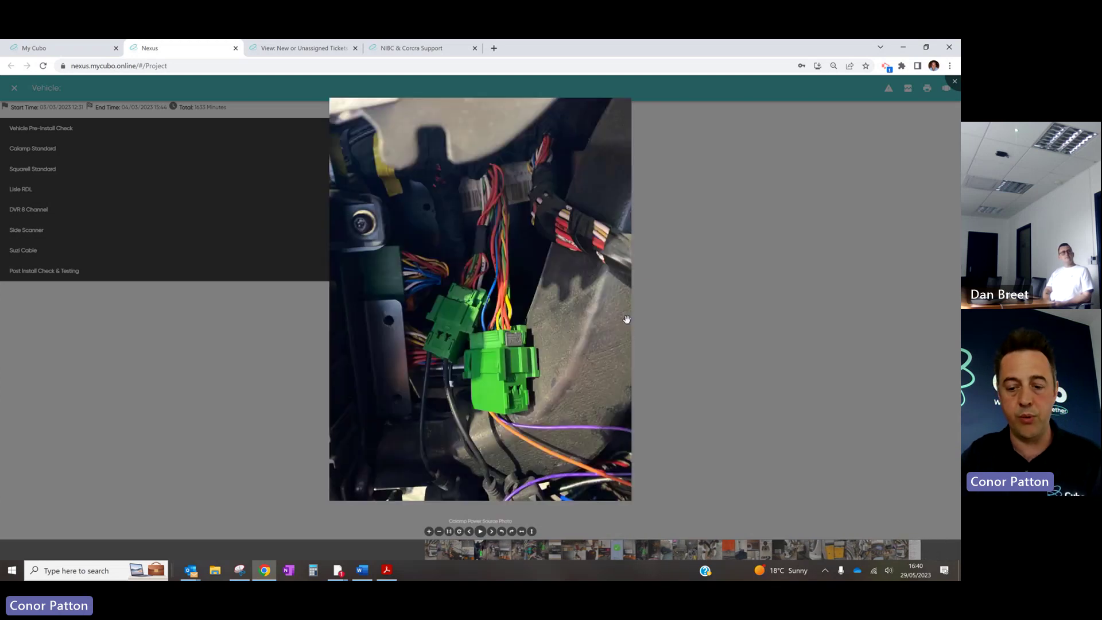
key("Left")
key("Right")
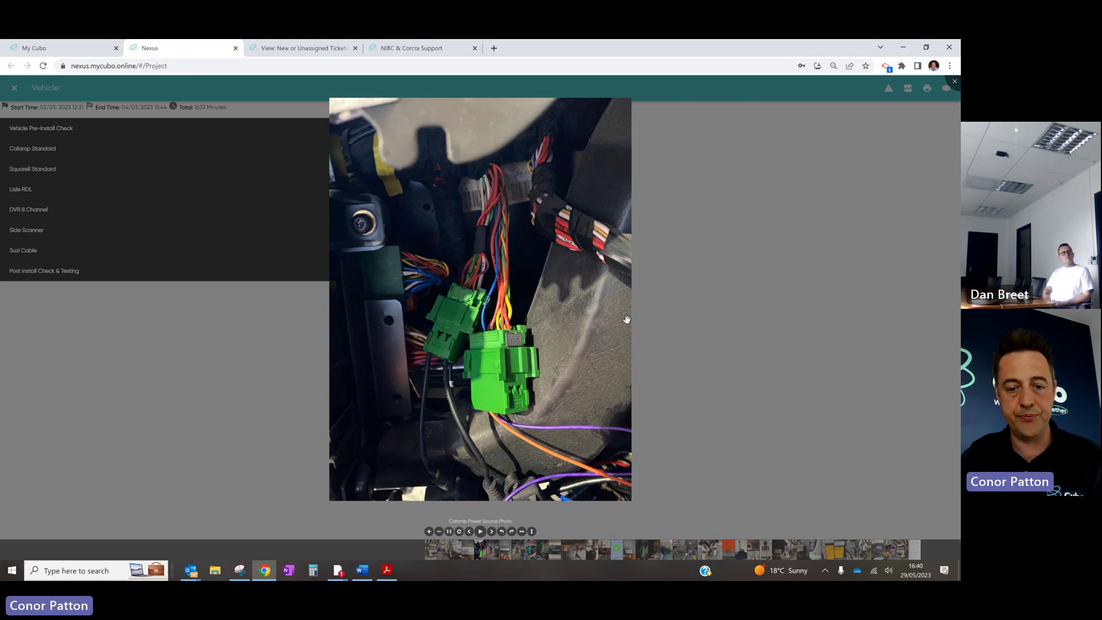
key("Right")
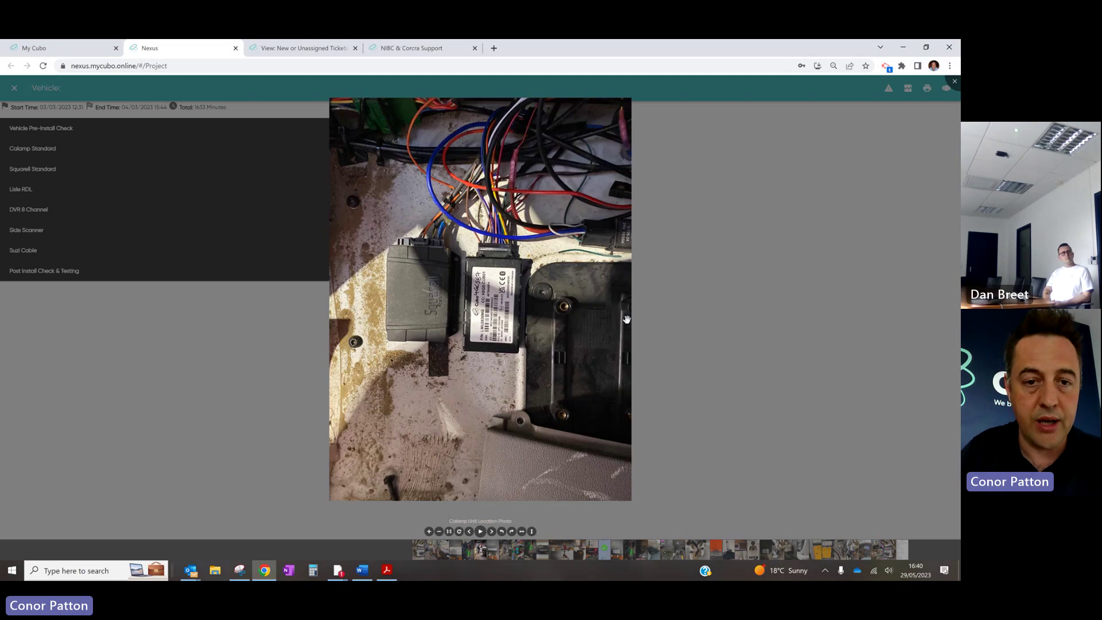
Continue through SQ Unit, wiring, VDO label, Digi Down and Tacho photos to Other Photos
key("Right")
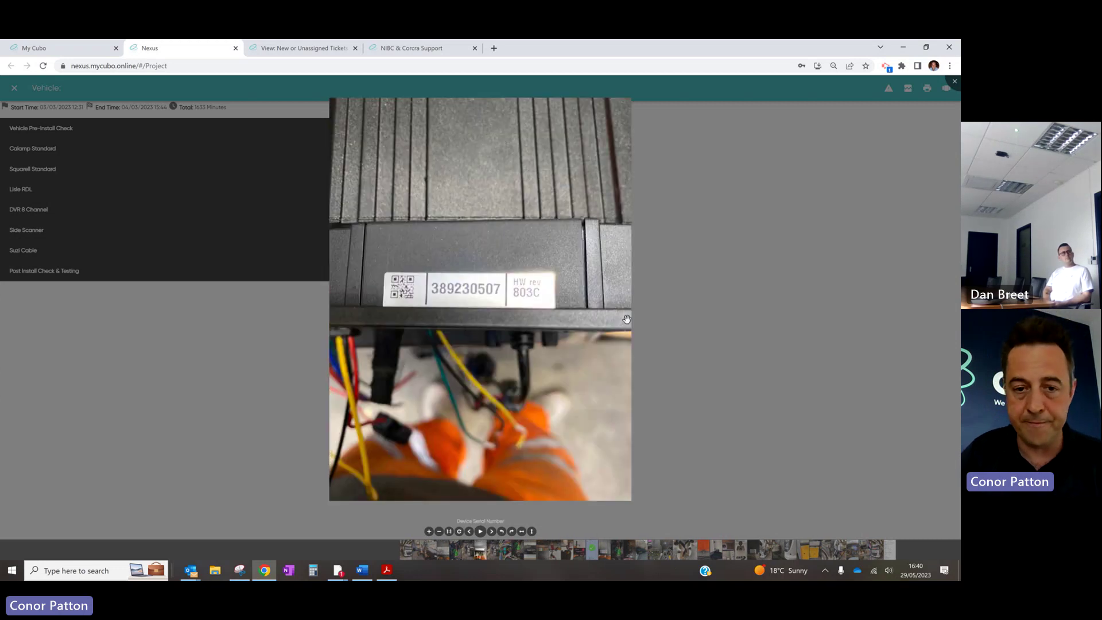
key("Right")
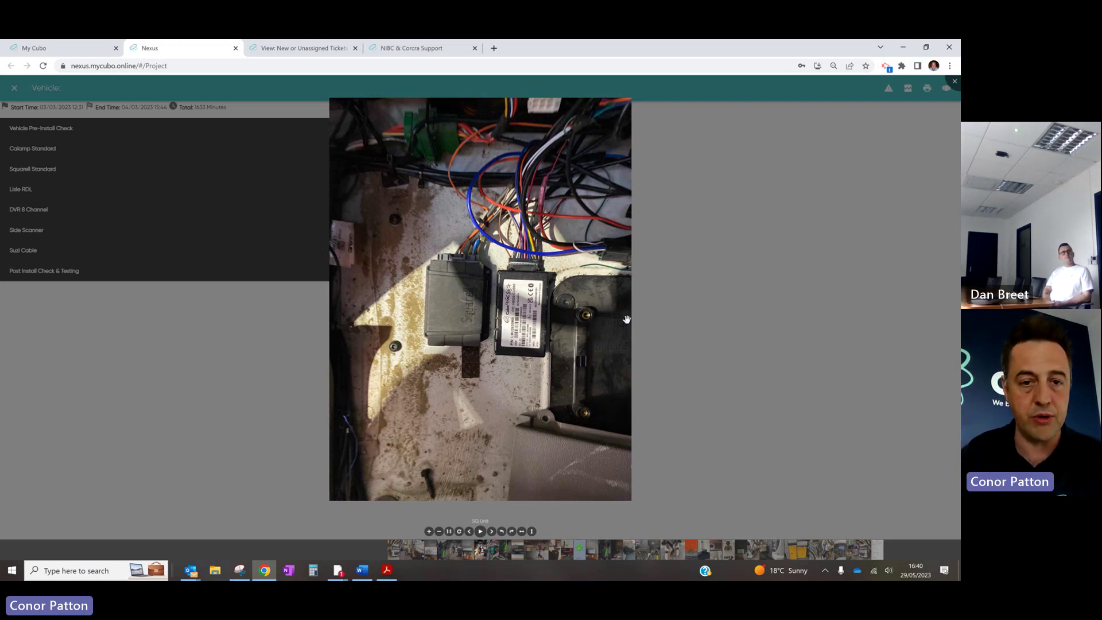
key("Right")
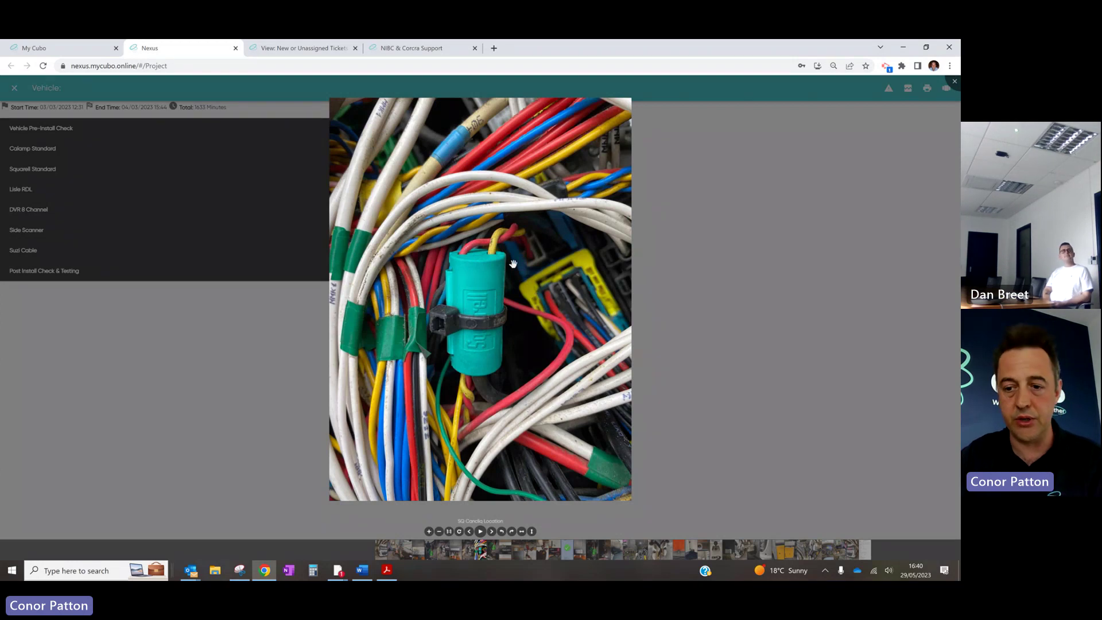
key("Right")
key("Right")
key("Right")
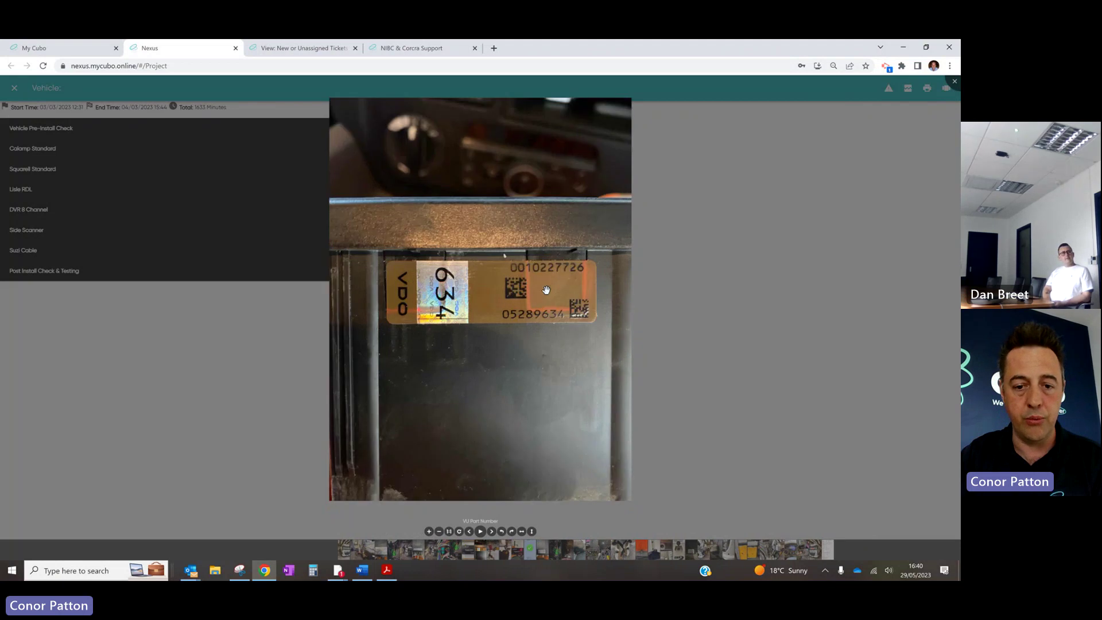
key("Right")
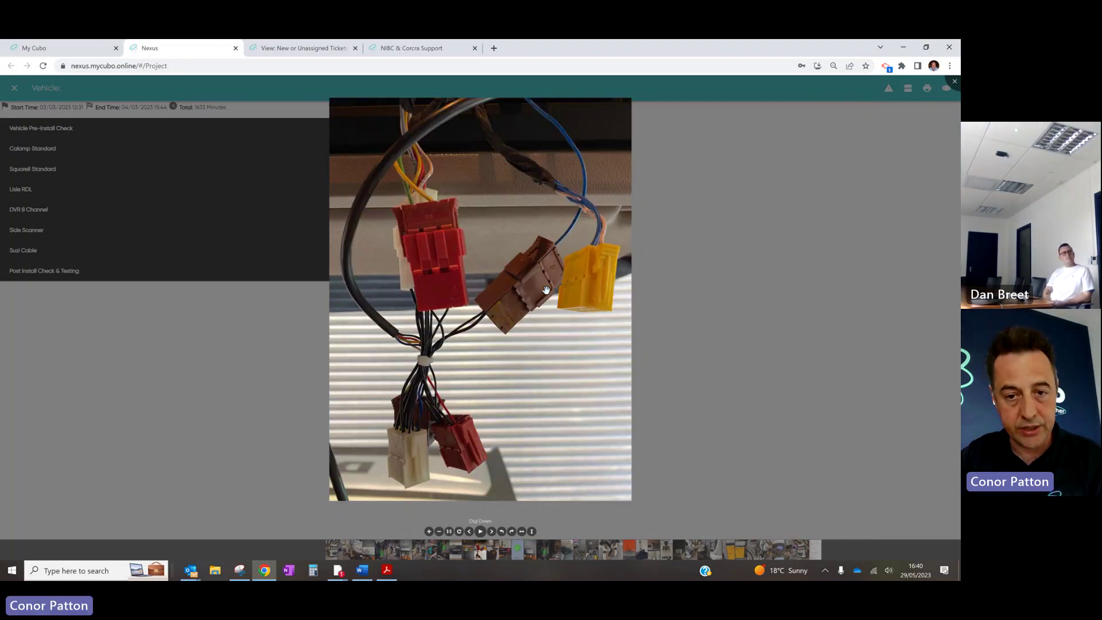
key("Right")
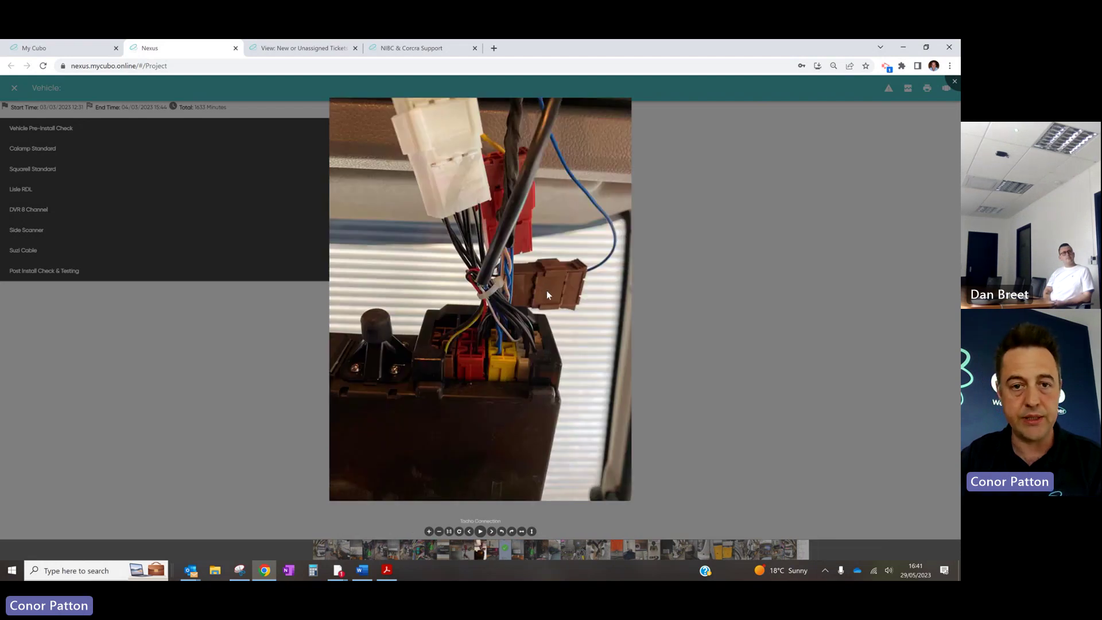
key("Left")
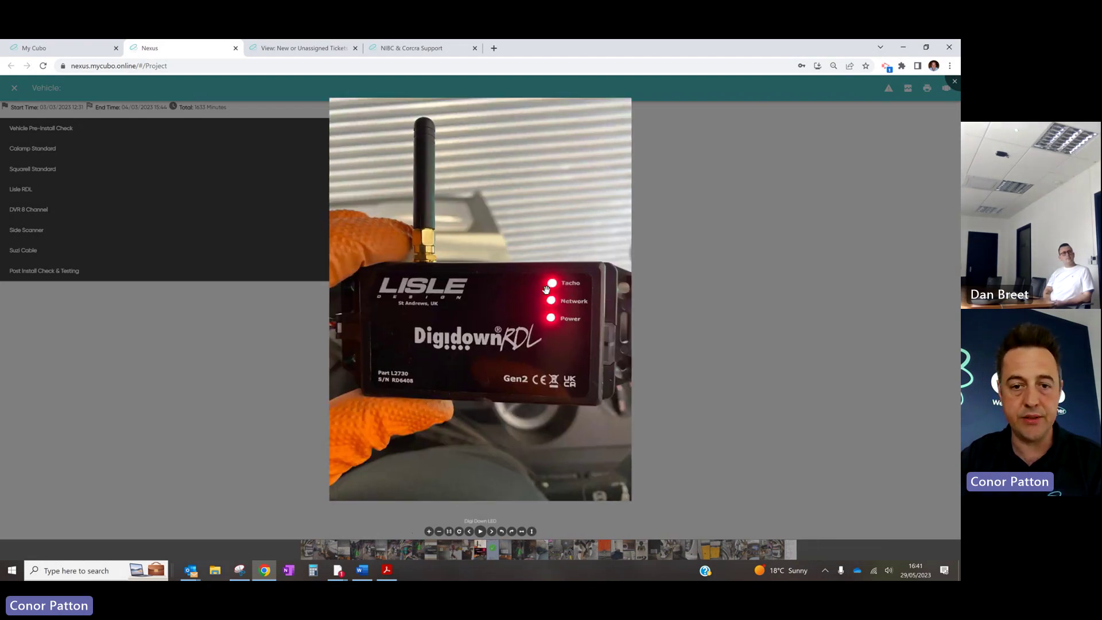
key("Right")
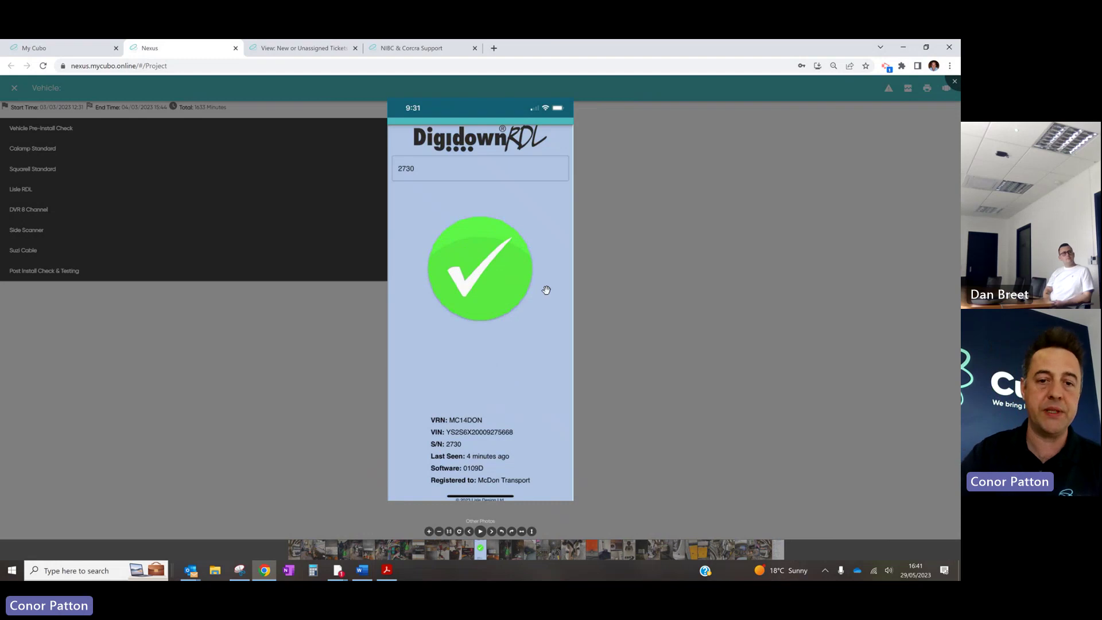
Browse the DVR serial label, power, mount, back and GPS antenna photos
key("Right")
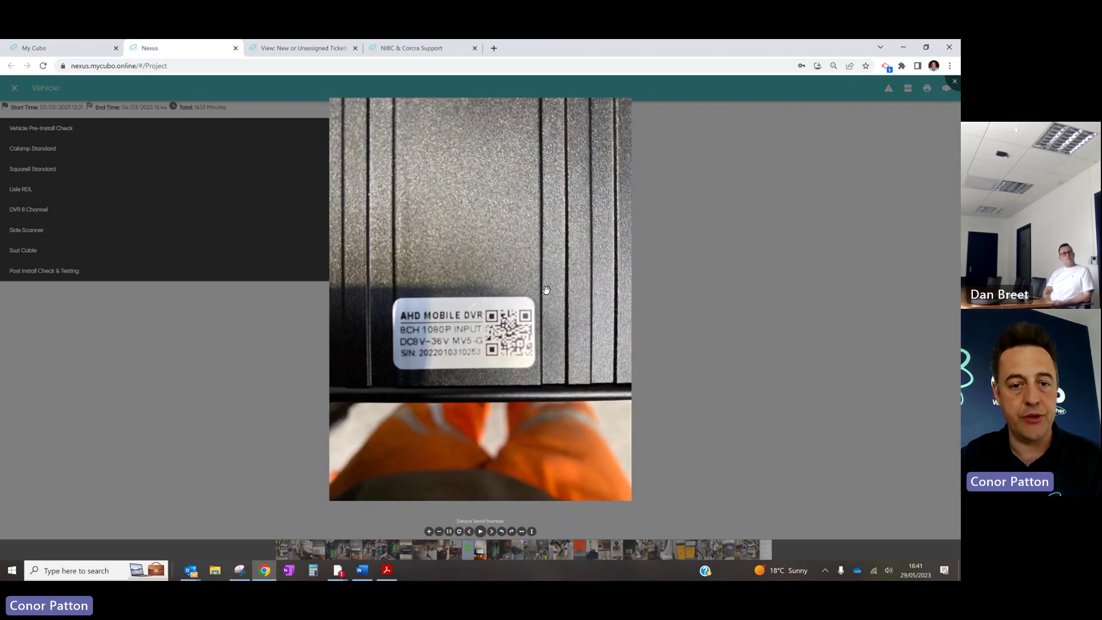
key("Right")
key("Right")
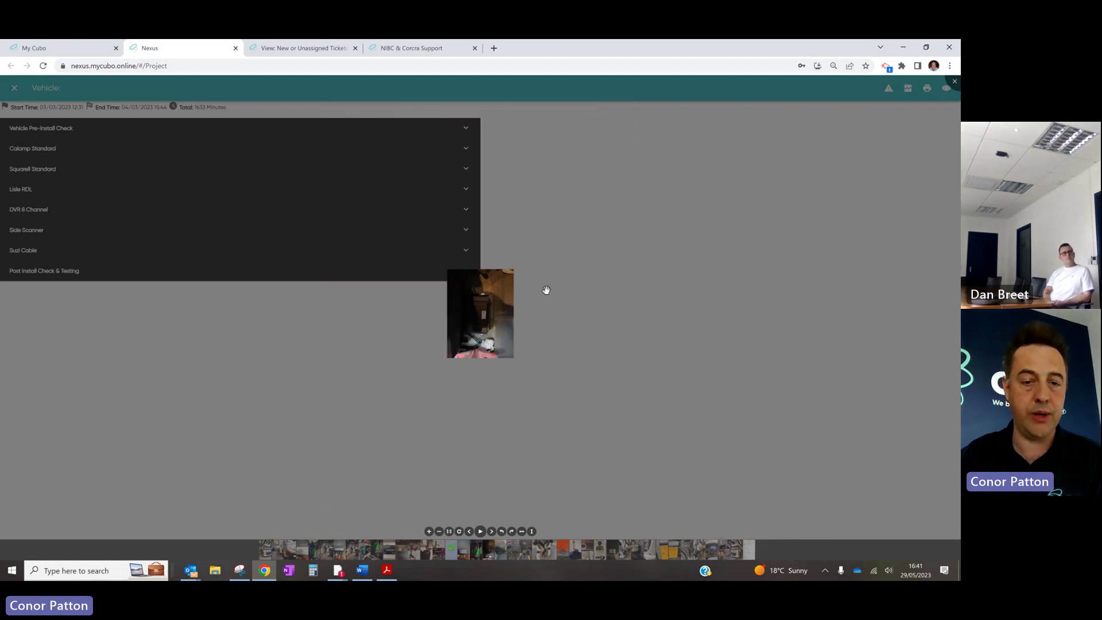
key("Right")
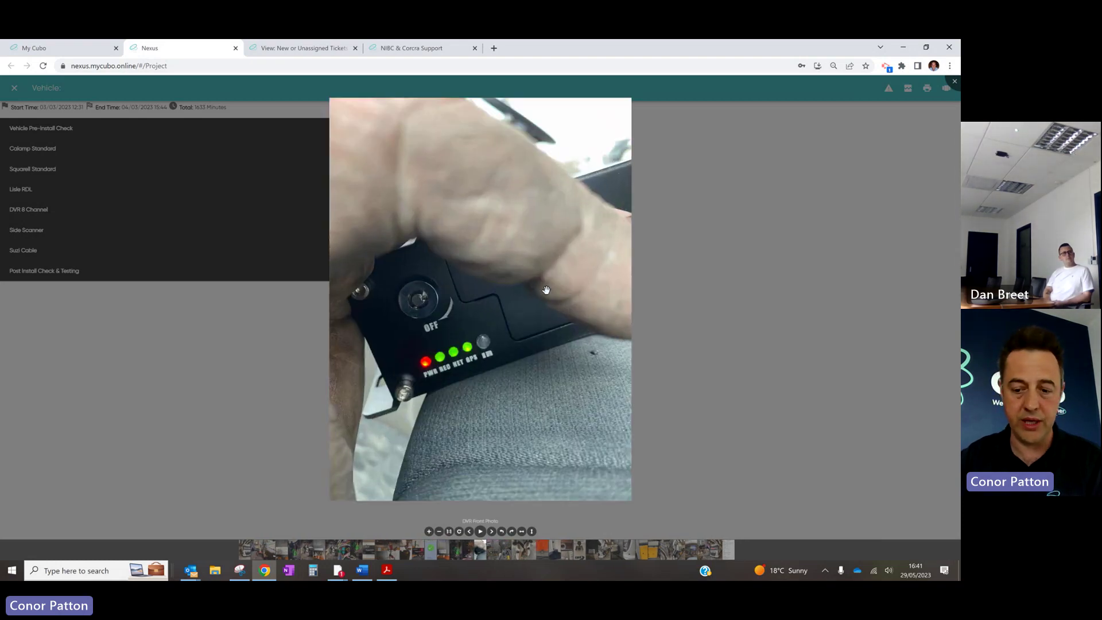
key("Right")
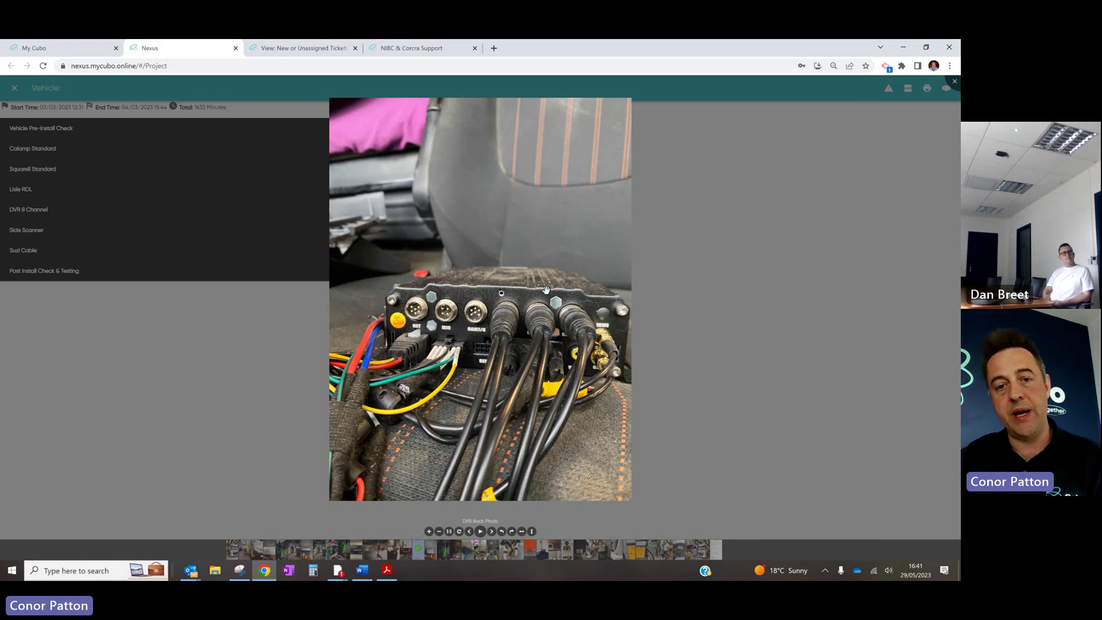
key("Right")
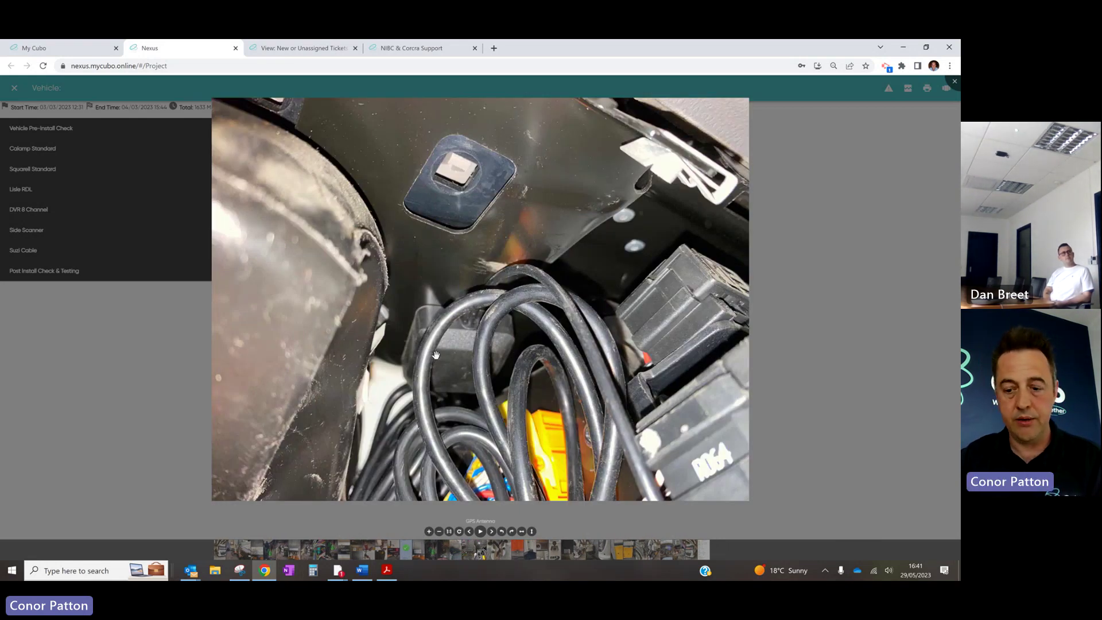
Continue through the camera, dome camera, device label, truck side and Side Scanner 1 photos
key("Right")
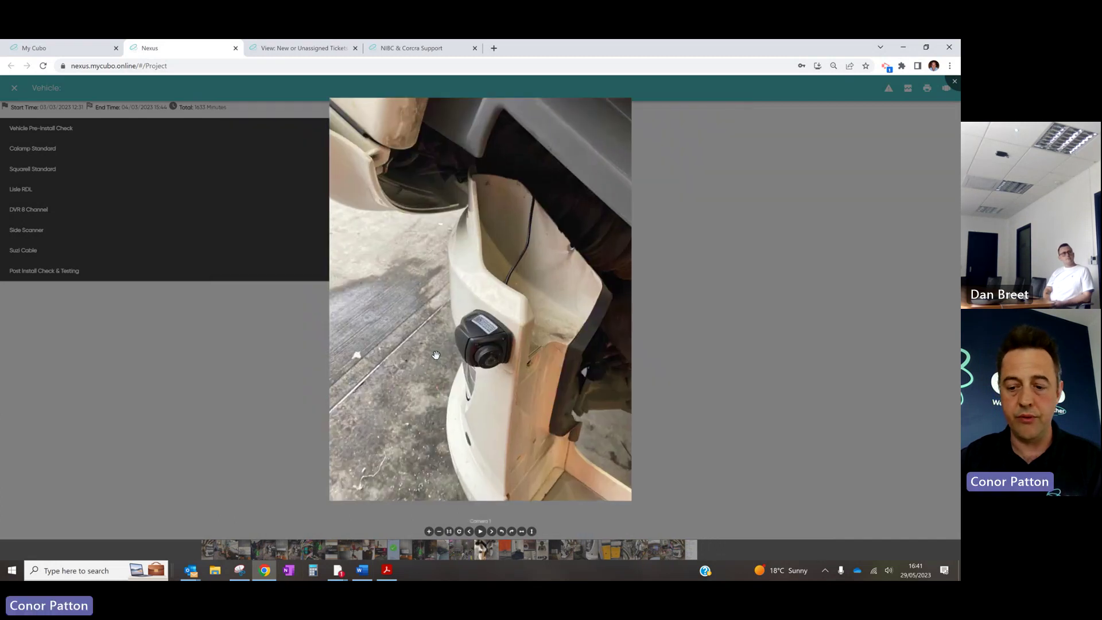
key("Right")
key("Right")
key("Right")
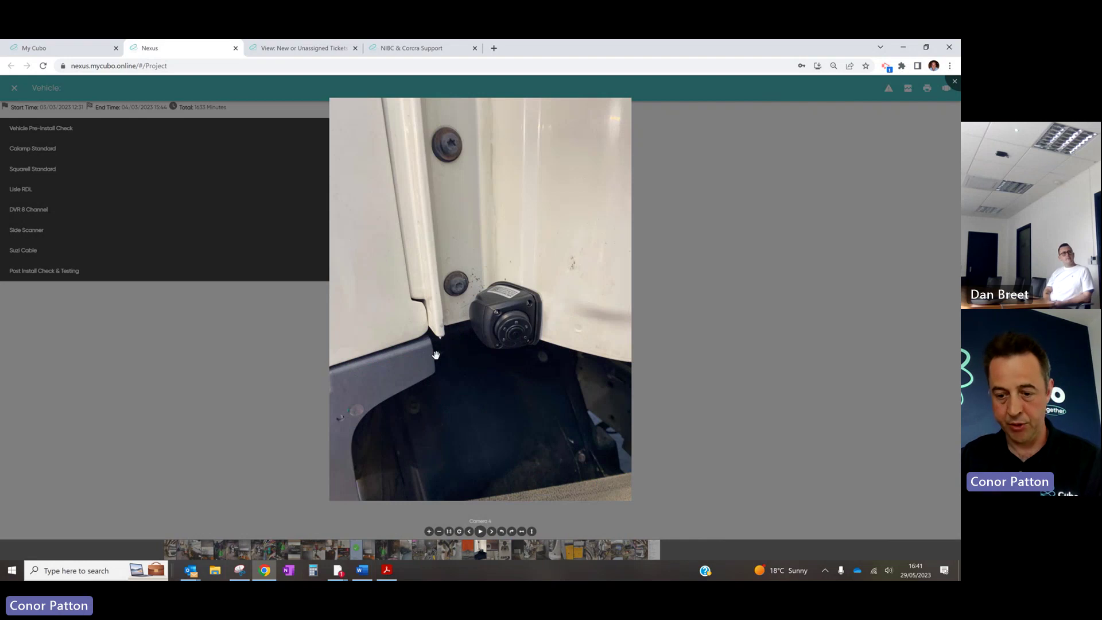
key("Right")
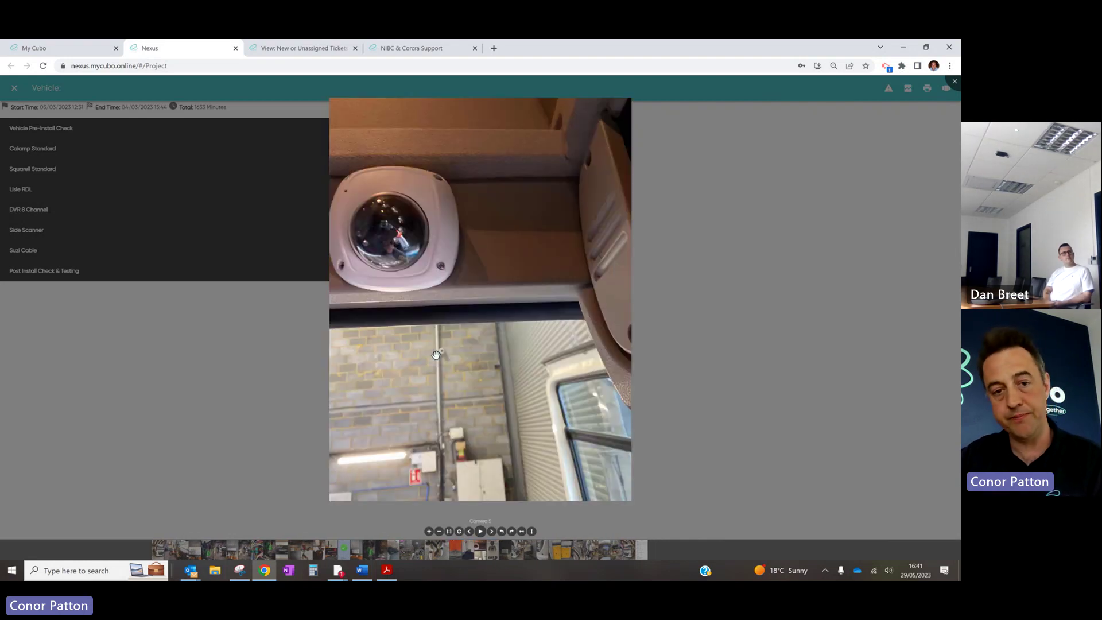
key("Right")
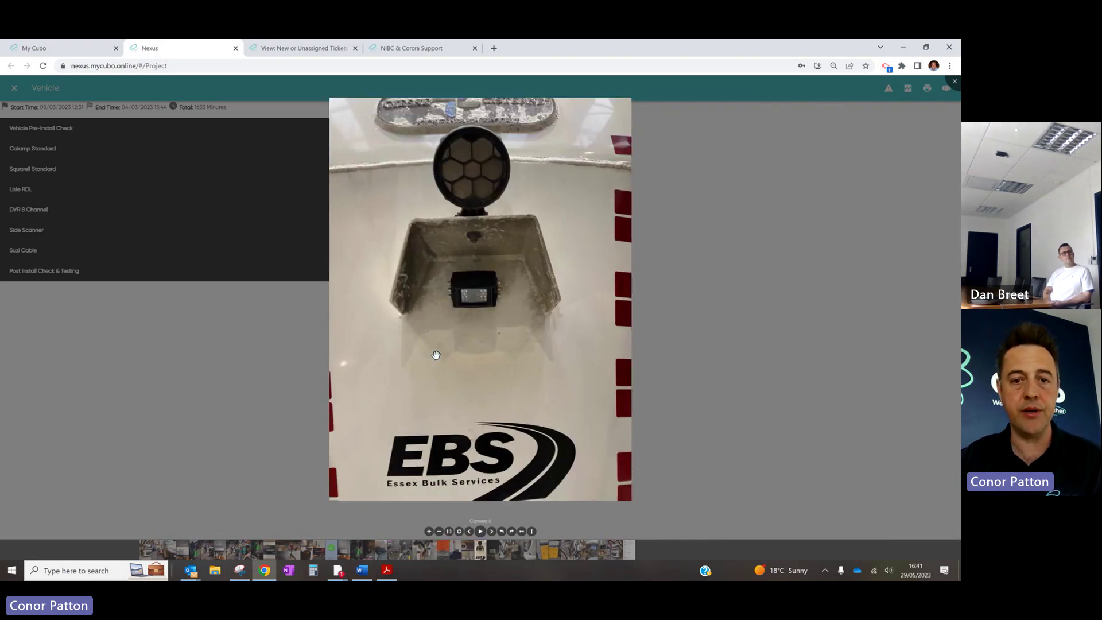
key("Right")
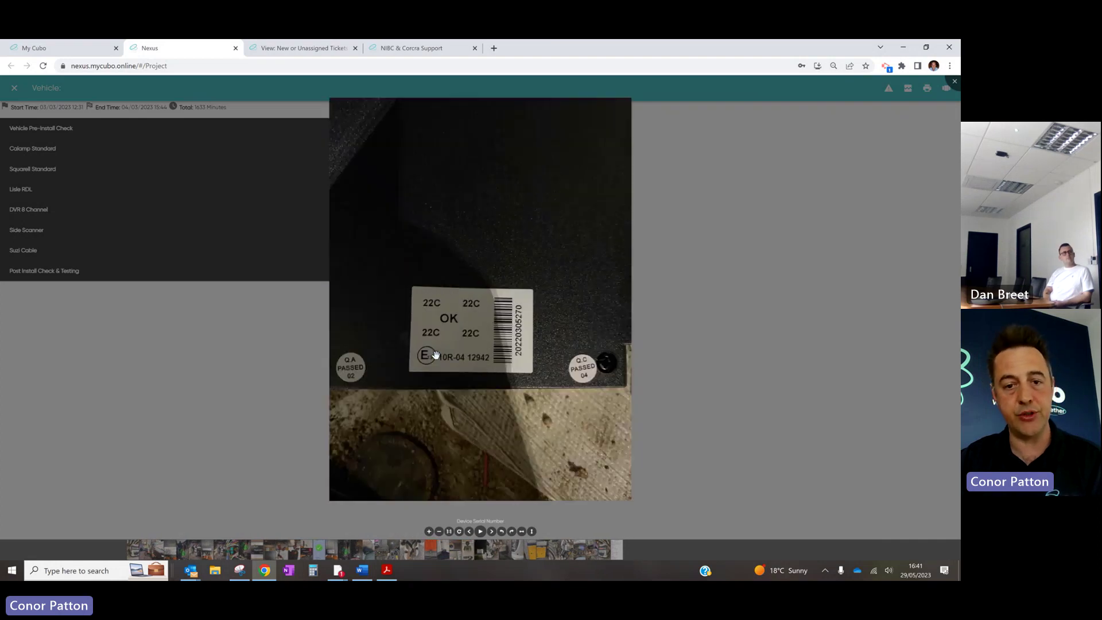
key("Right")
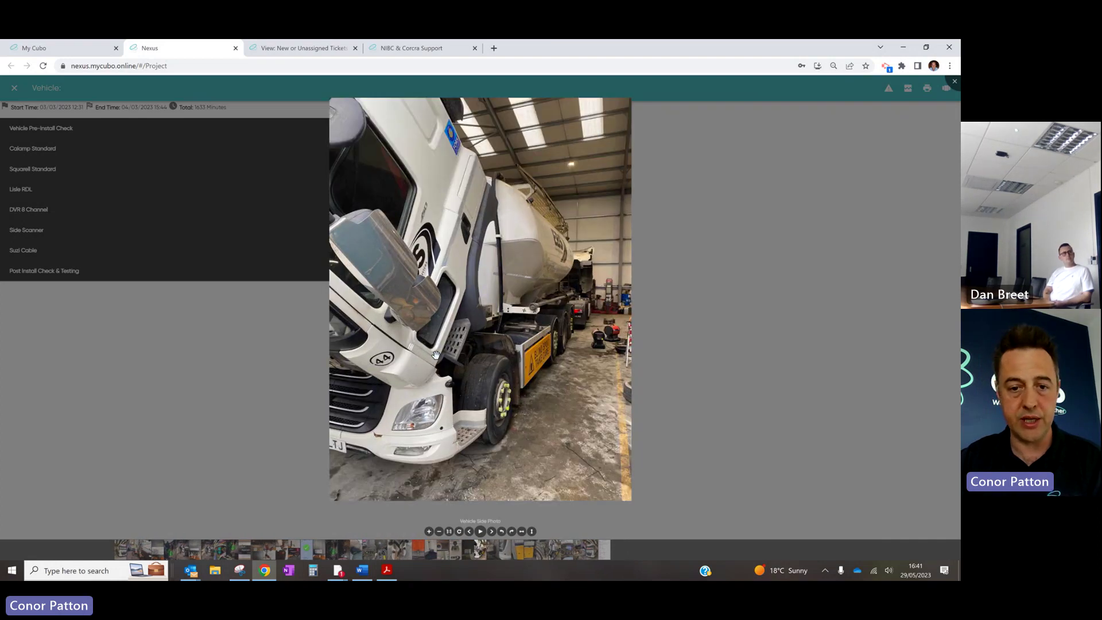
key("Right")
key("Right")
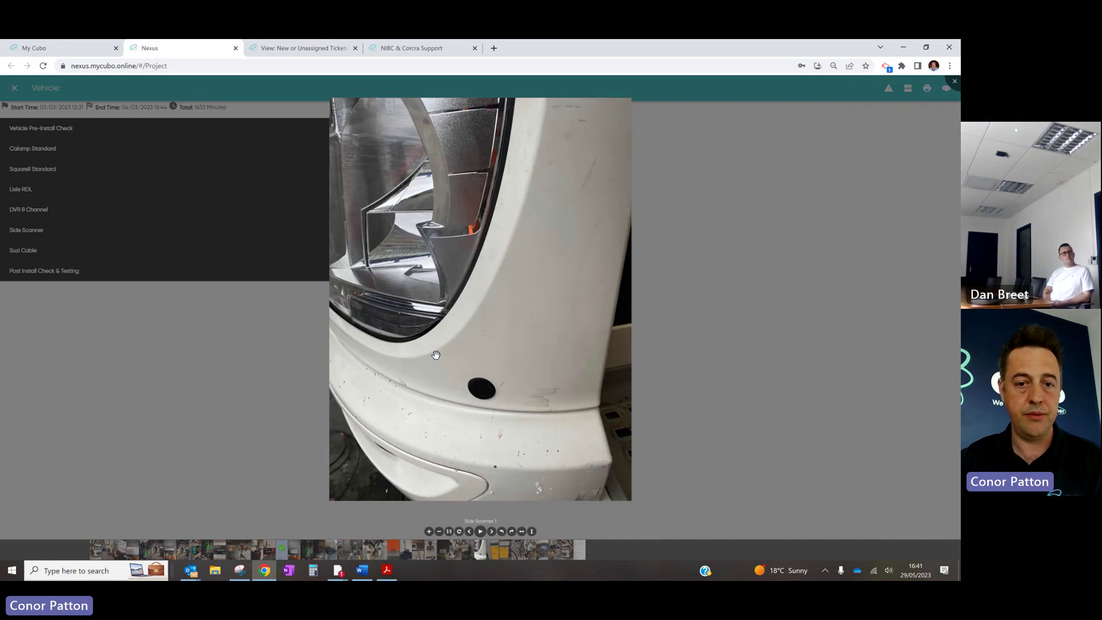
key("Right")
key("Right")
key("Right")
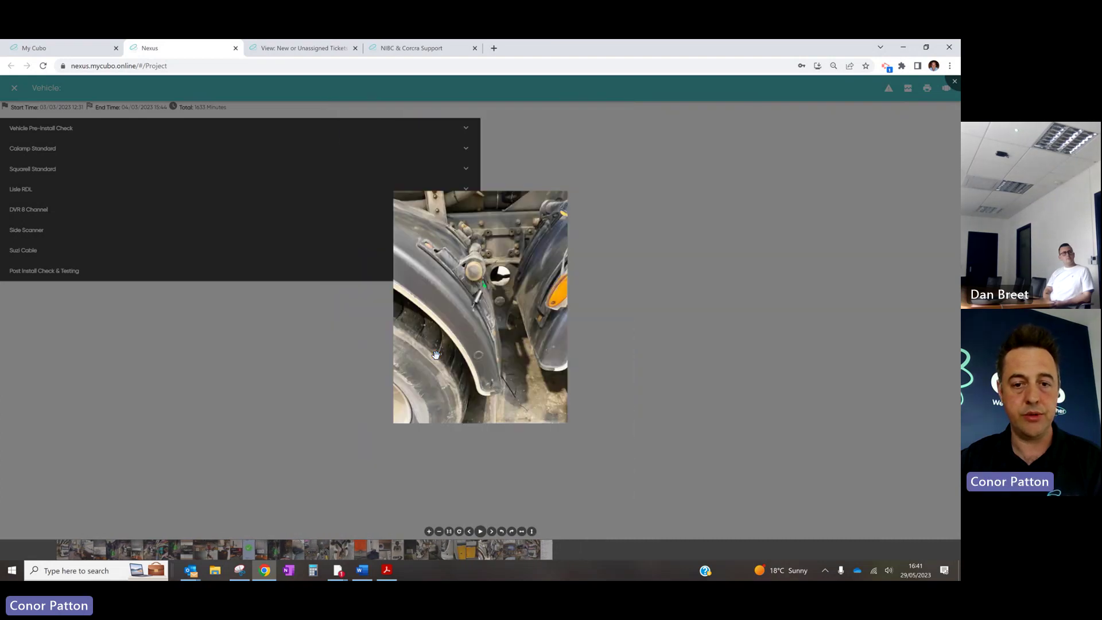
key("Right")
key("Right")
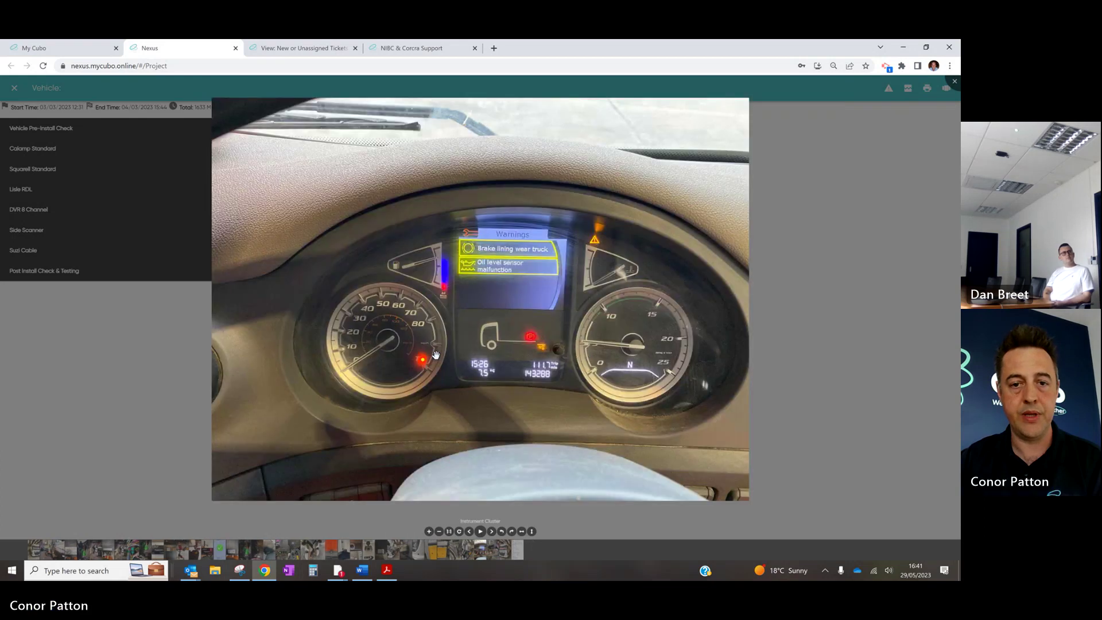
key("Right")
key("Right")
Close the photo viewer and open the Testing page under Post Install Check & Testing
left_click(143, 293)
left_click(145, 275)
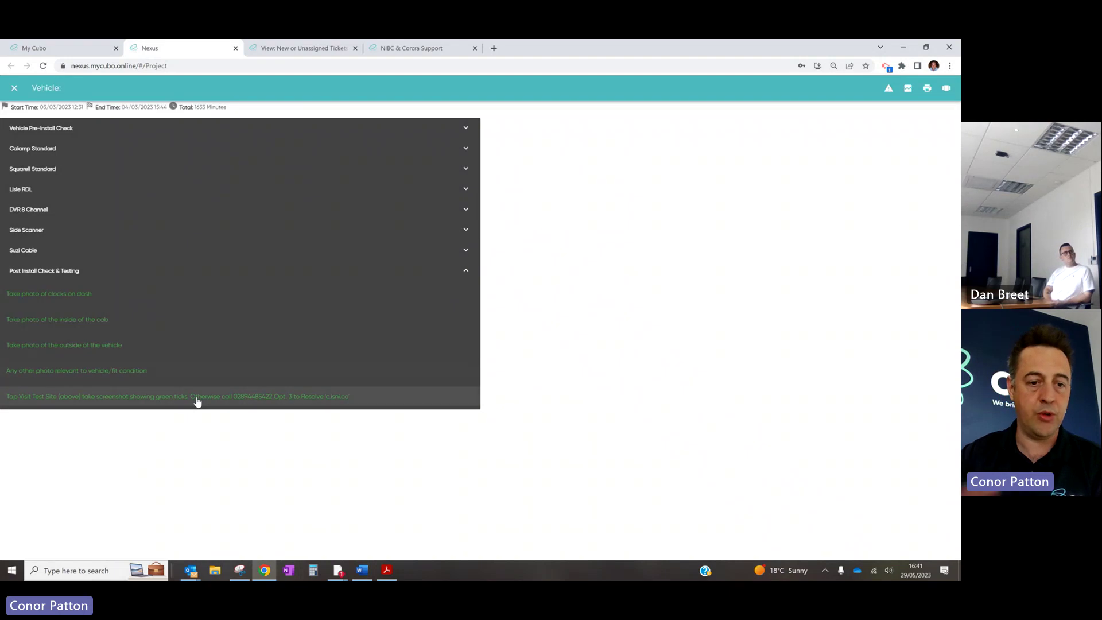
left_click(197, 399)
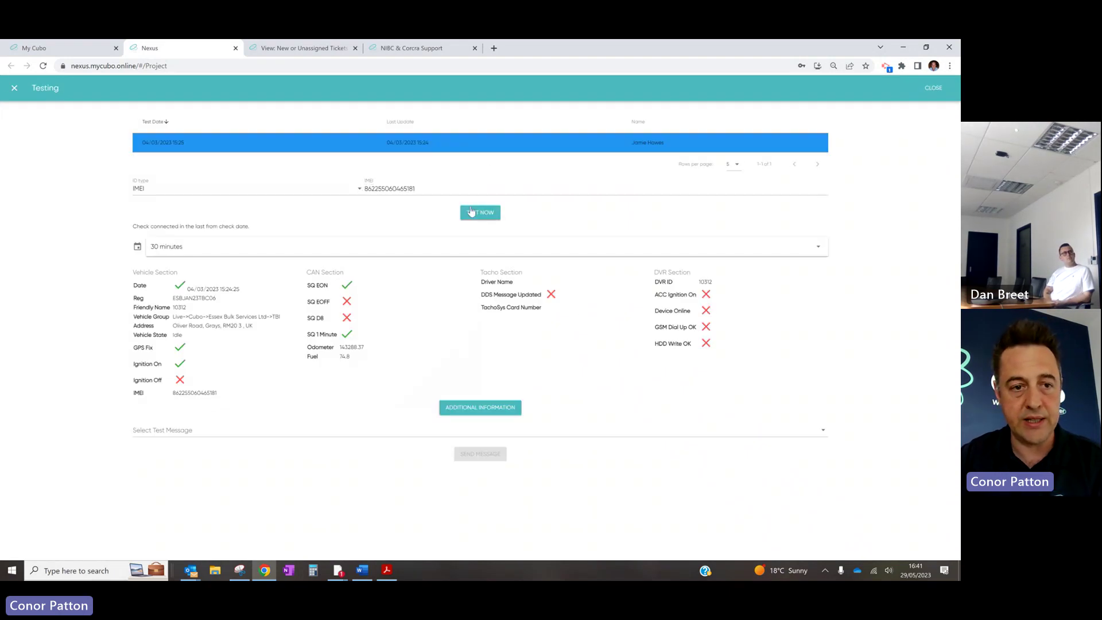
Run a new tracker test with a 24-hour check window and compare it with the older test
left_click(253, 246)
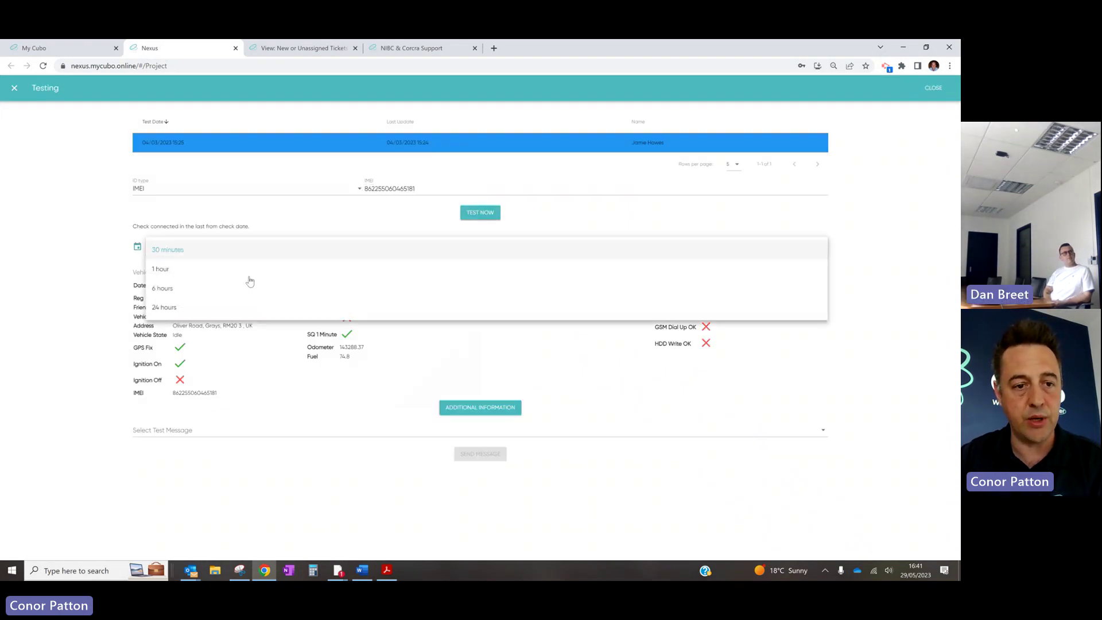
left_click(248, 308)
left_click(484, 221)
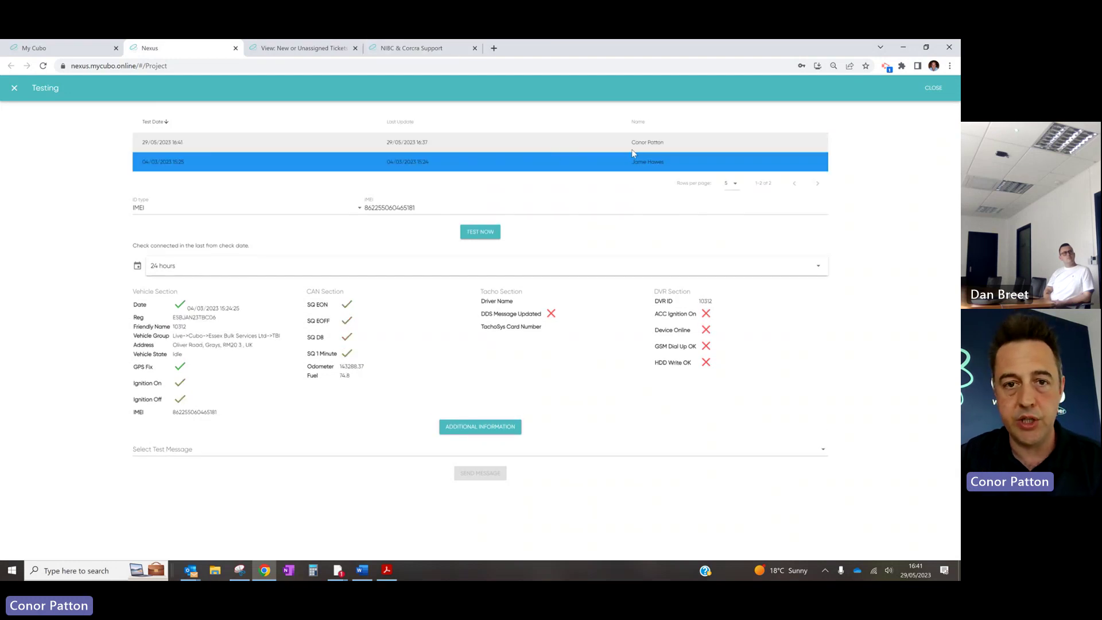
left_click(549, 148)
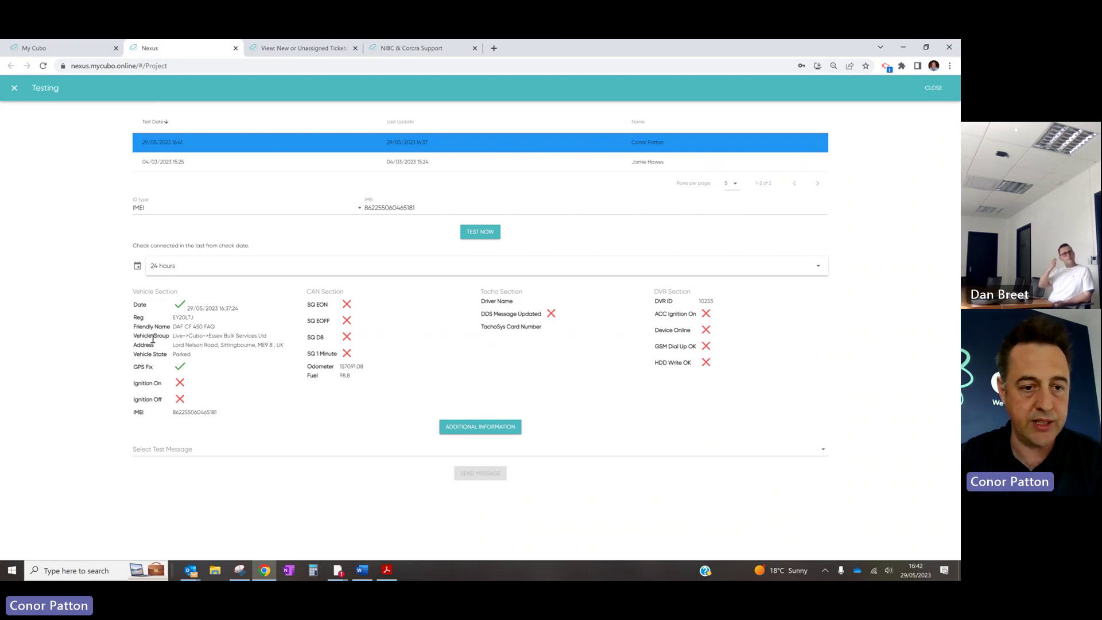
left_click(462, 160)
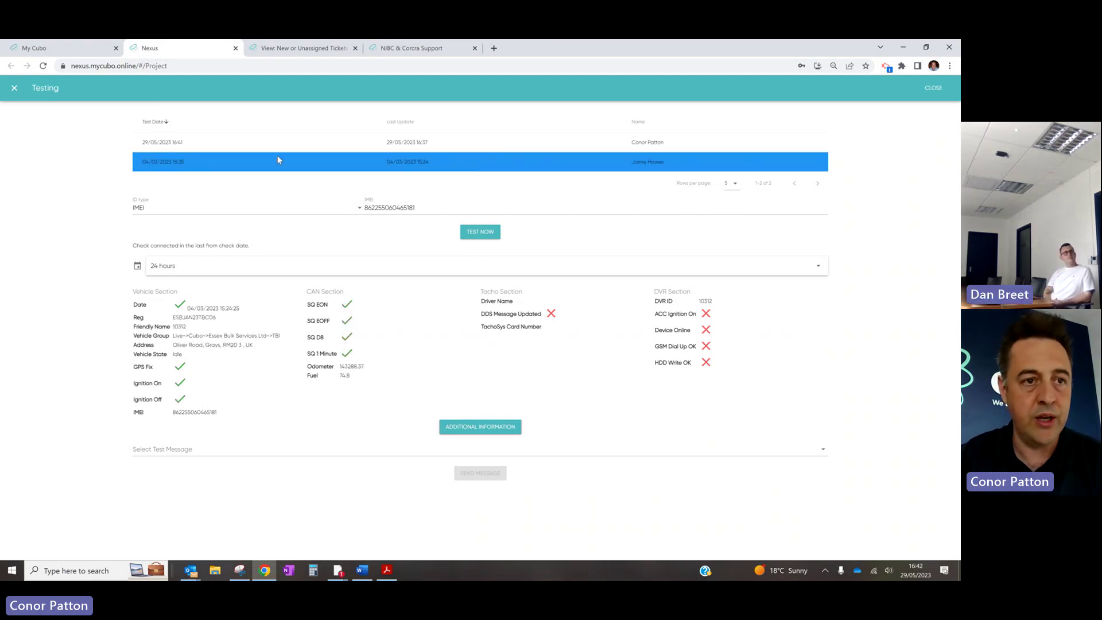
Load today's BCAN report for DAF 03245 and review its fuel and emission summary
left_click(55, 47)
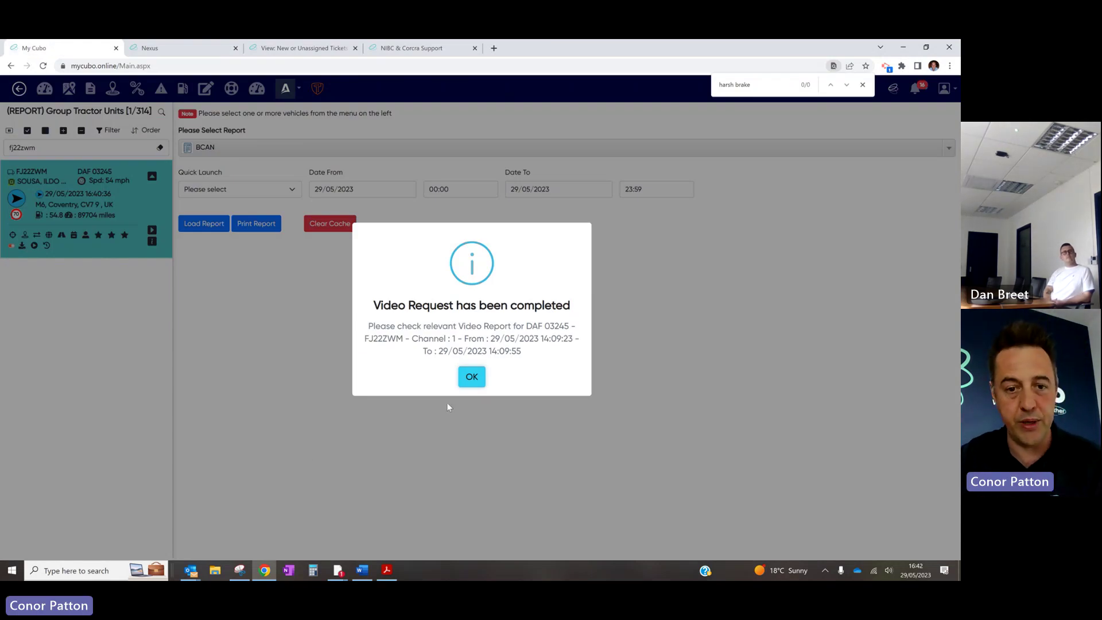
left_click(468, 381)
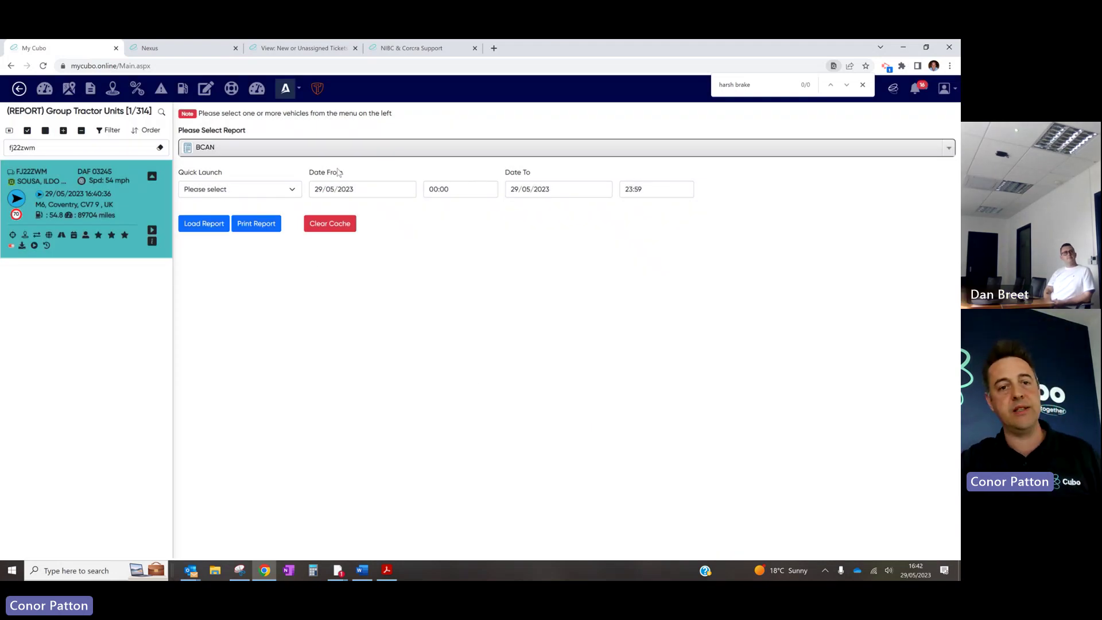
left_click(269, 195)
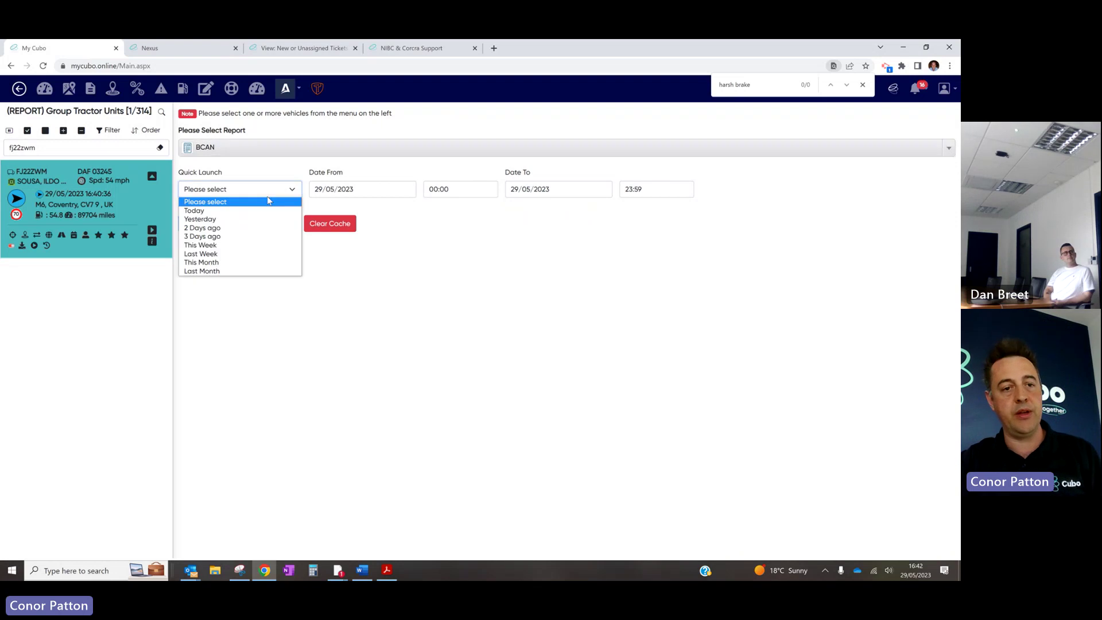
left_click(243, 216)
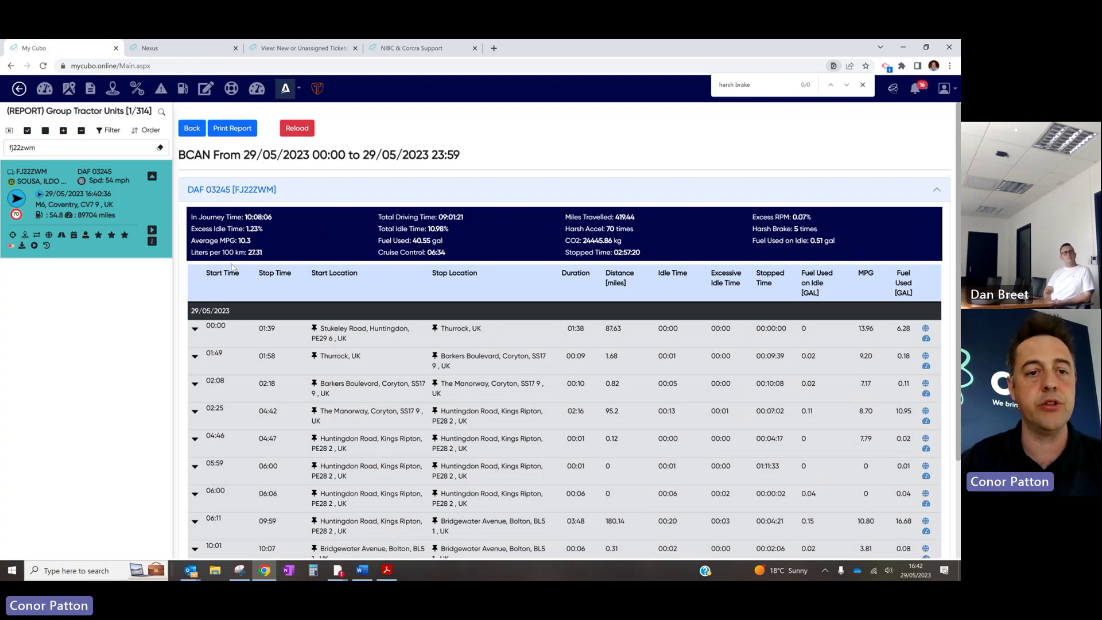
left_click_drag(198, 240, 264, 253)
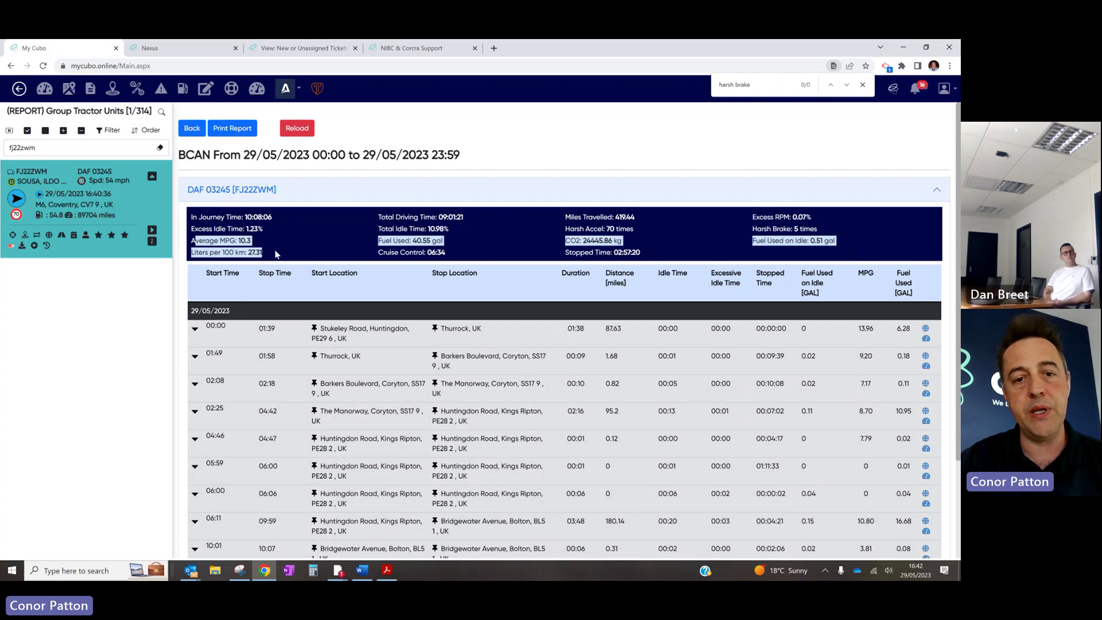
left_click(420, 231)
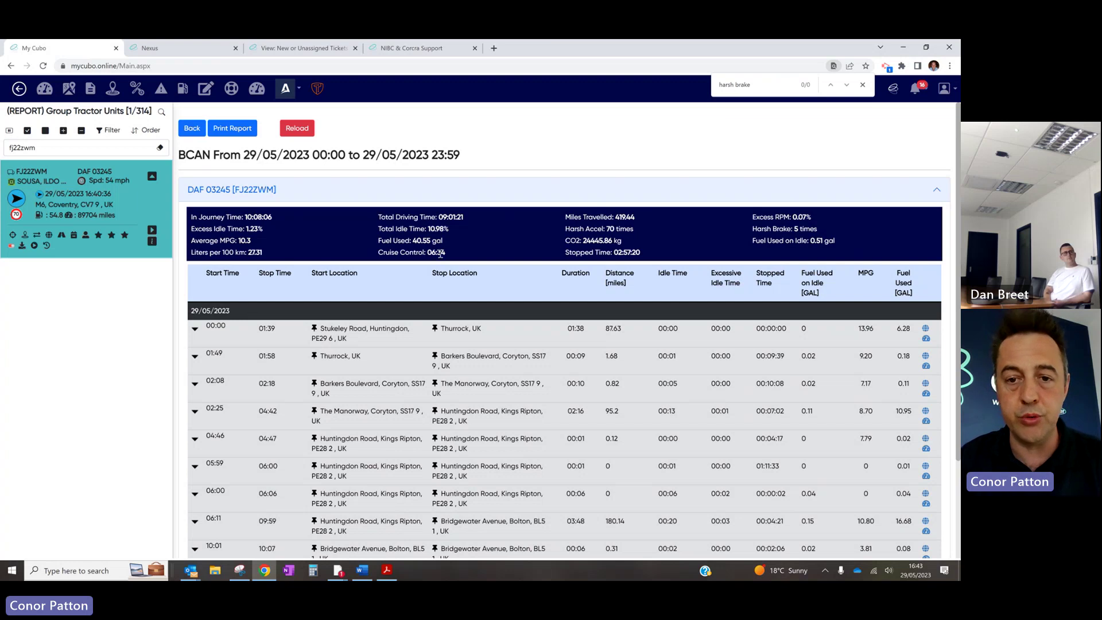
scroll(441, 254, "down", 1)
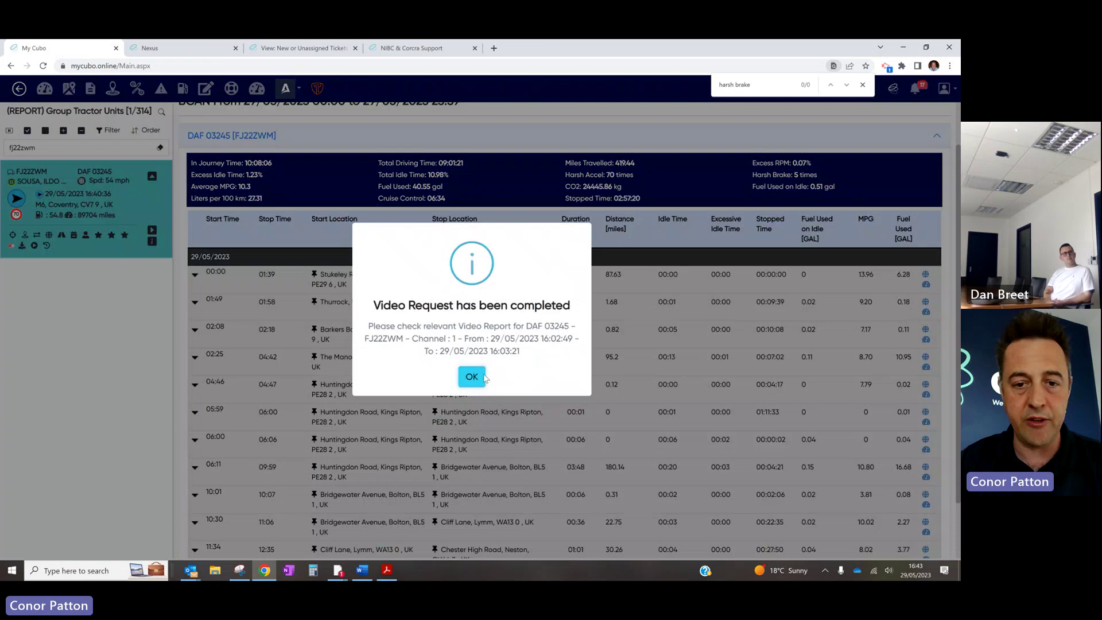
left_click(472, 379)
left_click(615, 357)
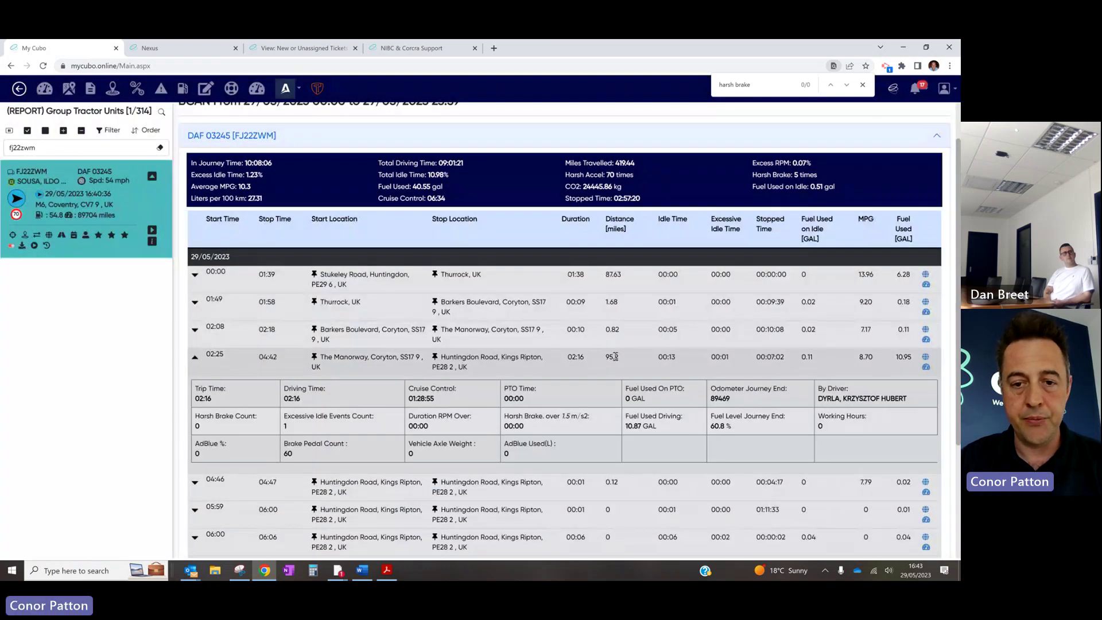
scroll(233, 359, "down", 1)
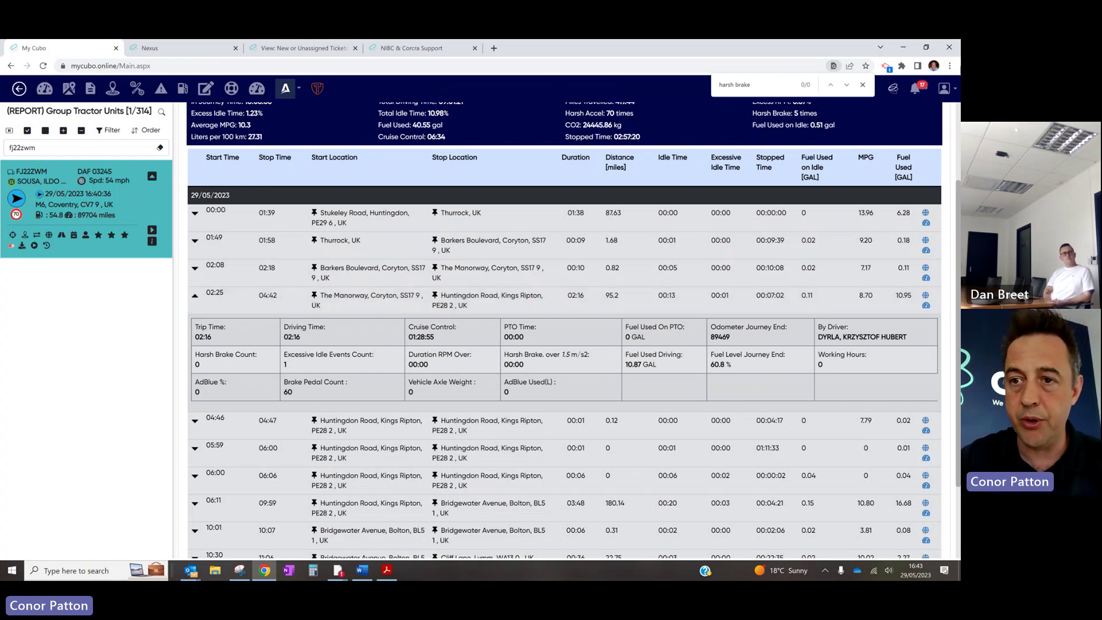
left_click(945, 88)
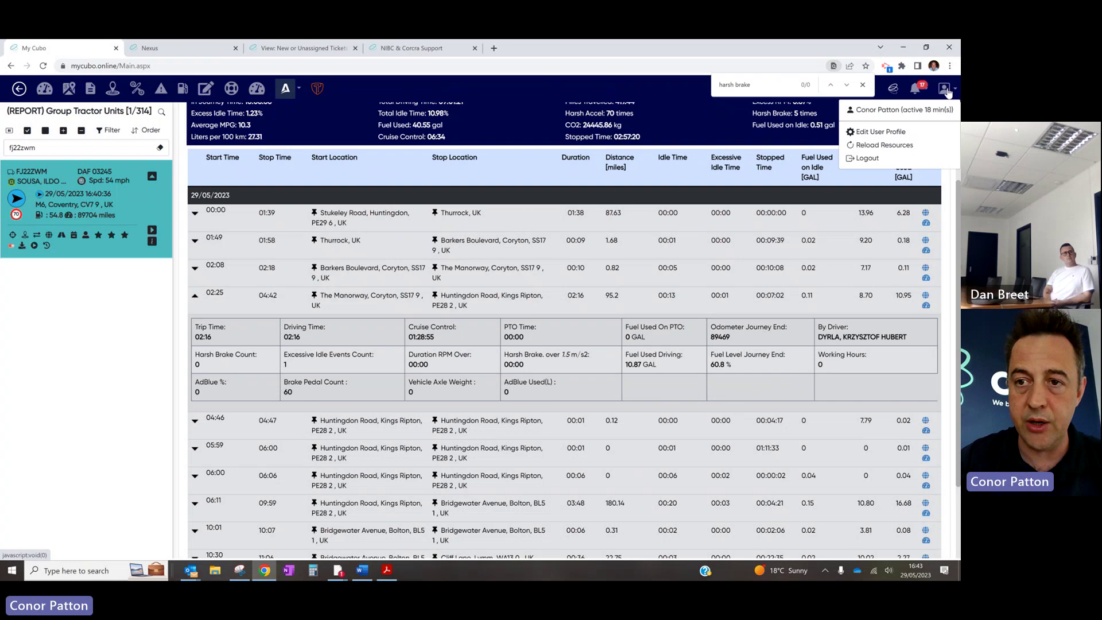
left_click(884, 131)
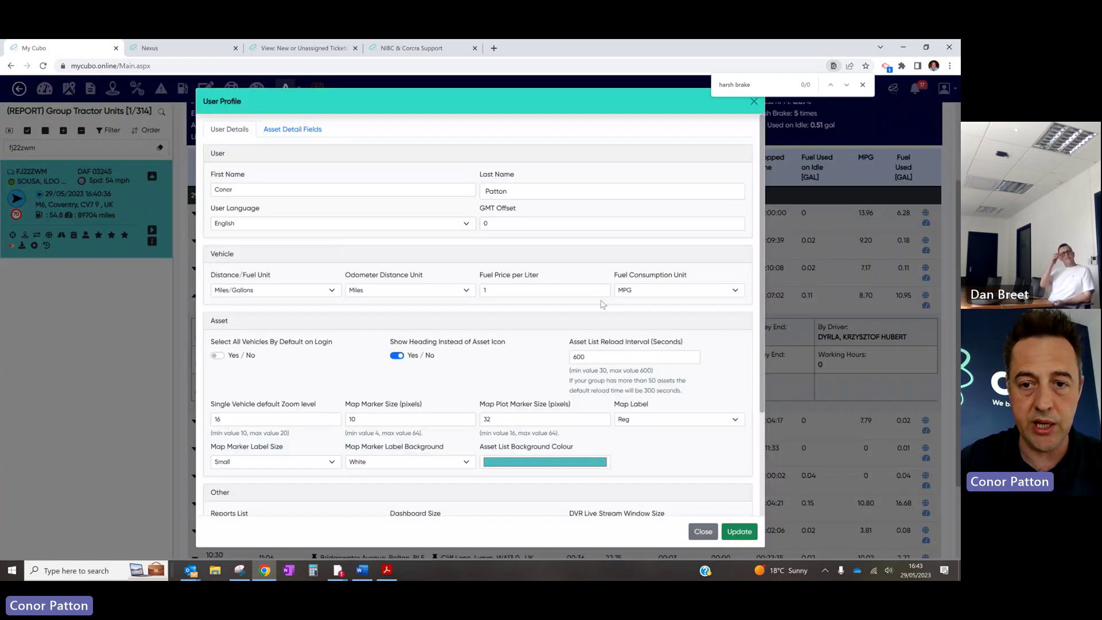
left_click(678, 289)
left_click(631, 300)
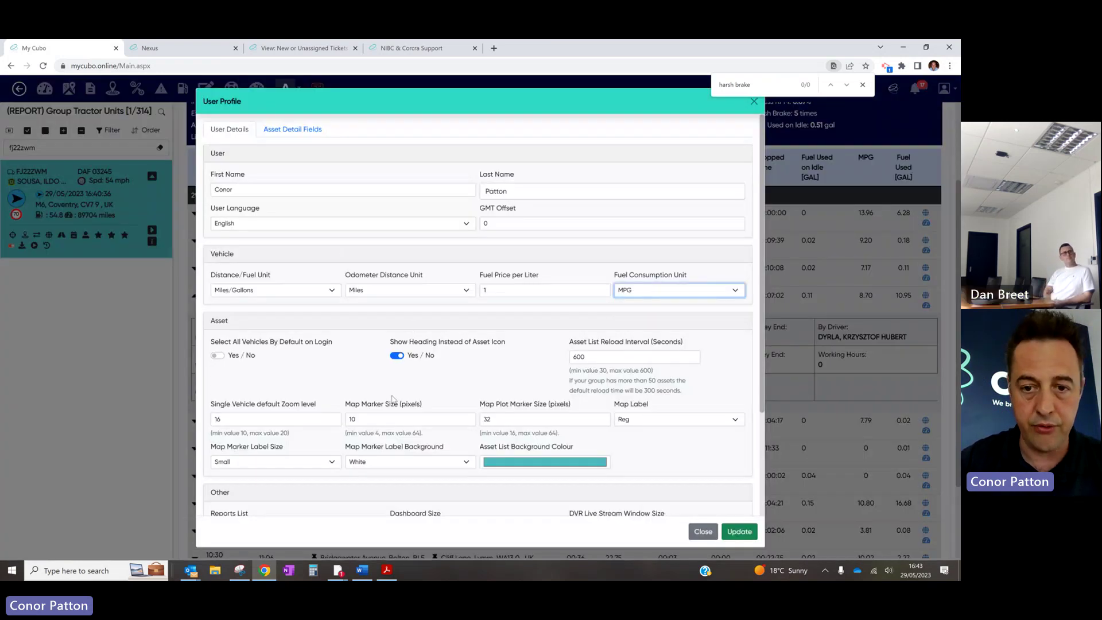
scroll(437, 339, "down", 2)
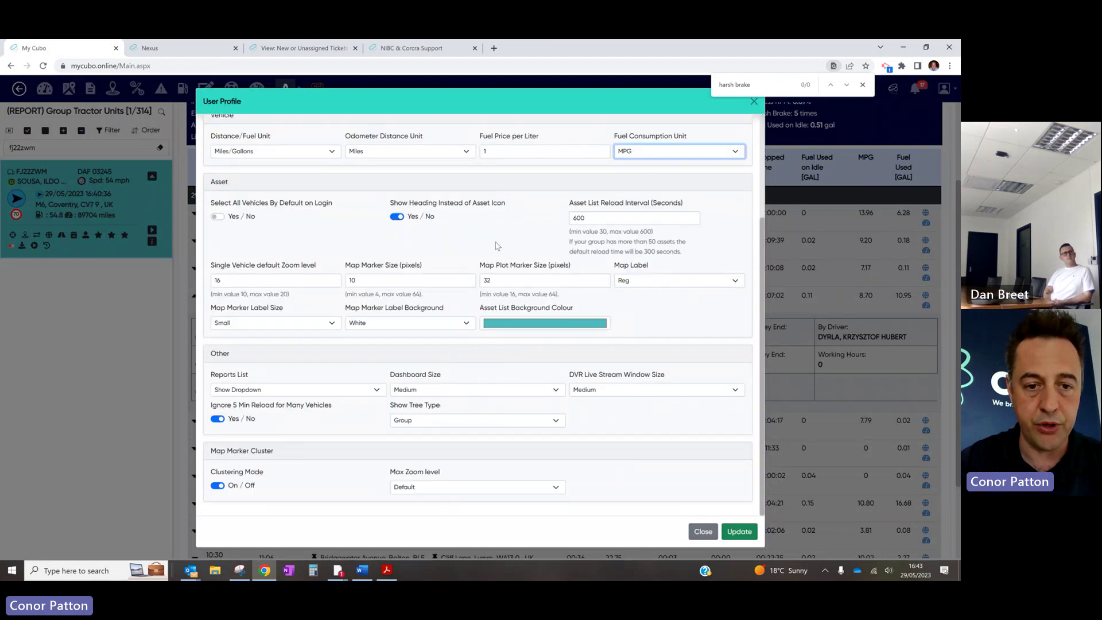
scroll(497, 245, "up", 2)
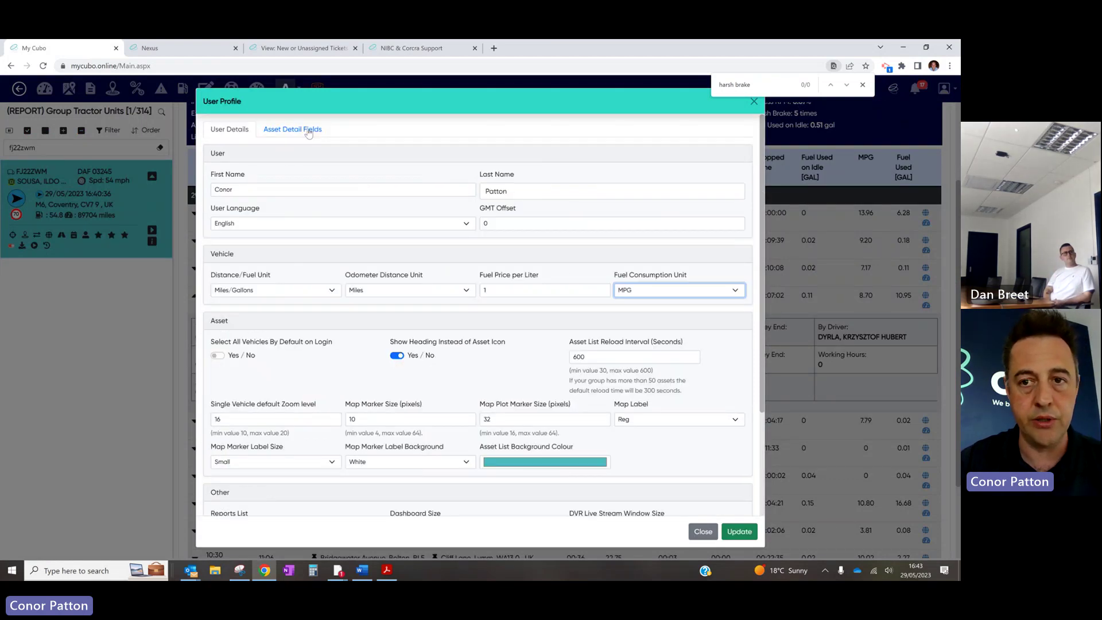
left_click(756, 123)
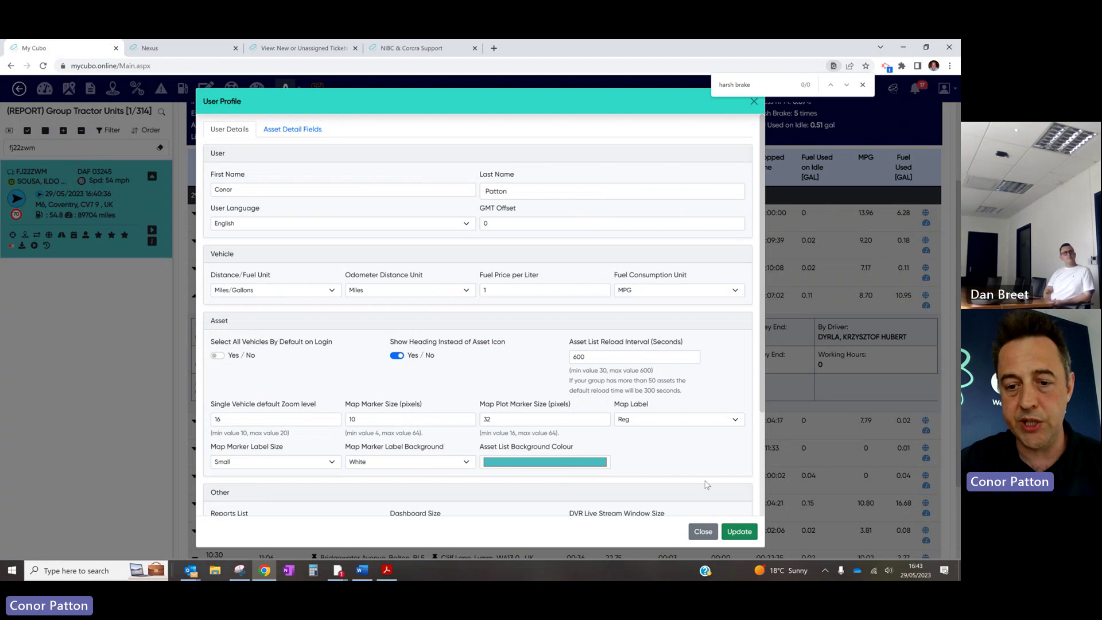
left_click(702, 532)
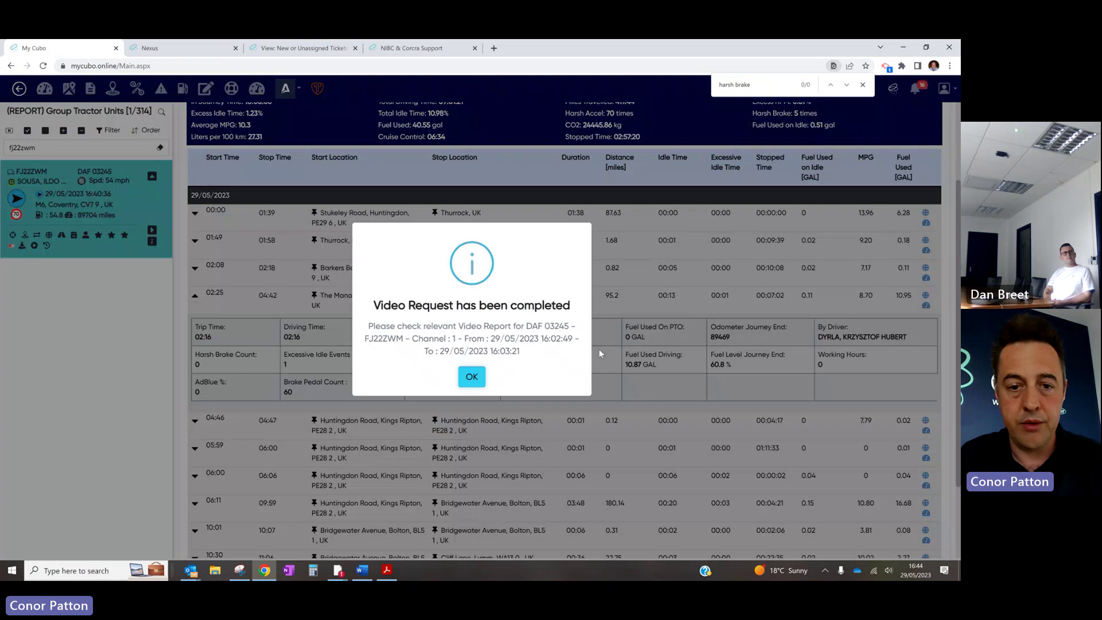
Dismiss the 'Video Request has been completed' notice with OK
left_click(471, 379)
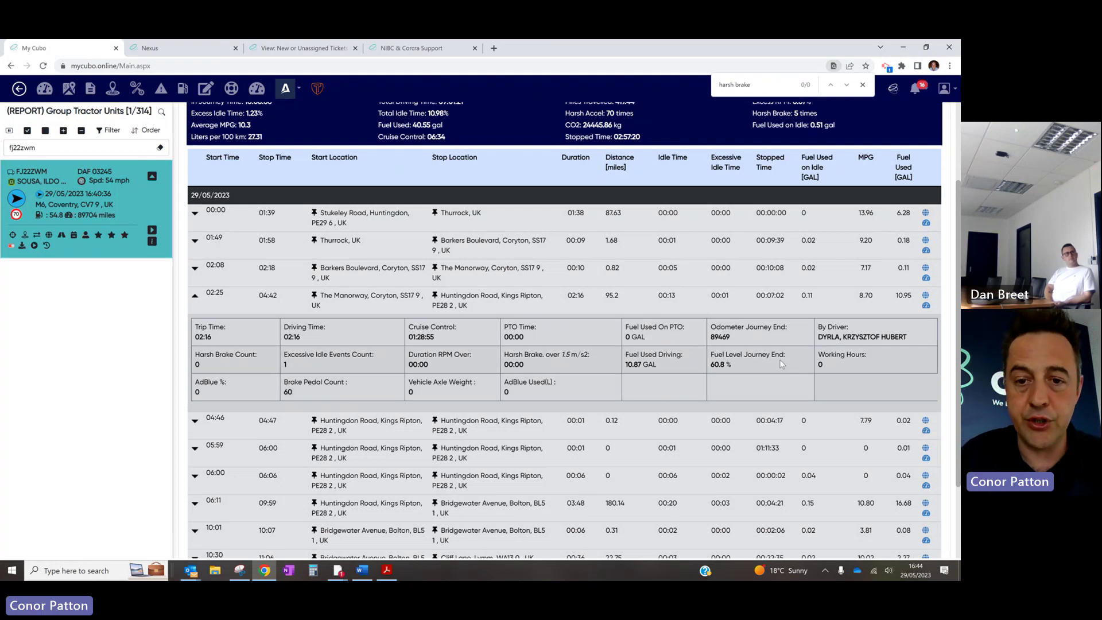
Plot the 02:25 trip's route on the map, close it, and open that trip's score card
left_click(926, 296)
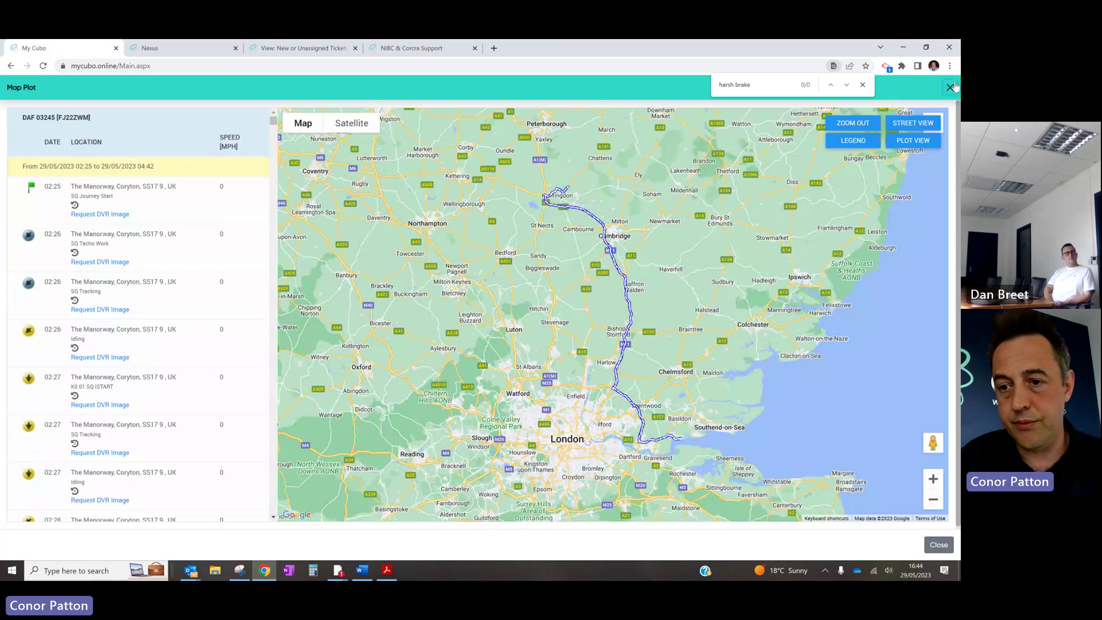
left_click(951, 87)
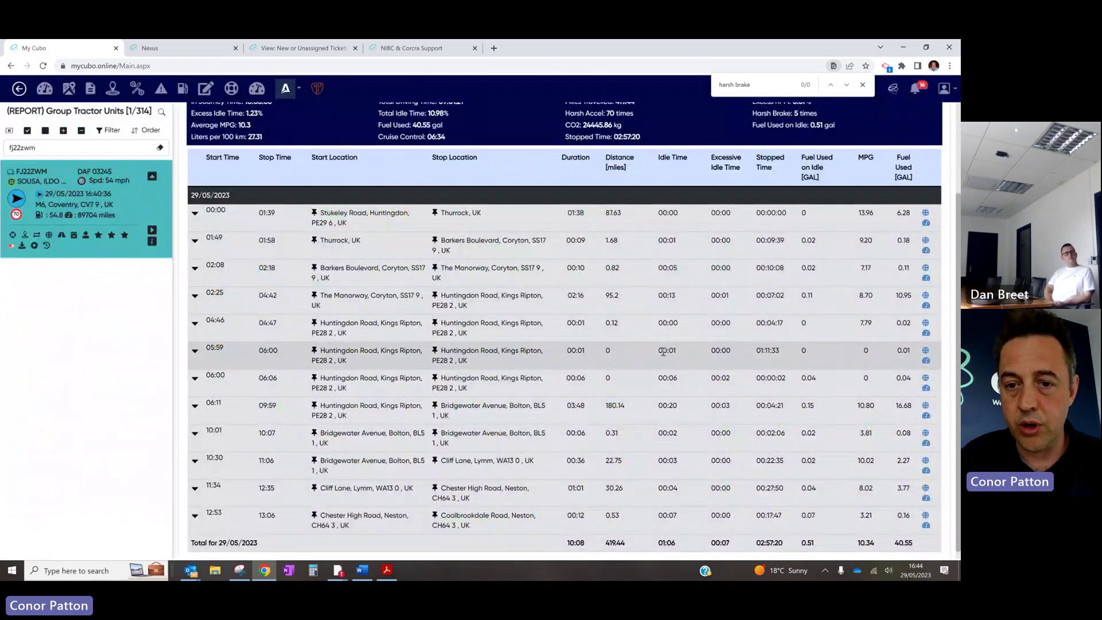
left_click(926, 306)
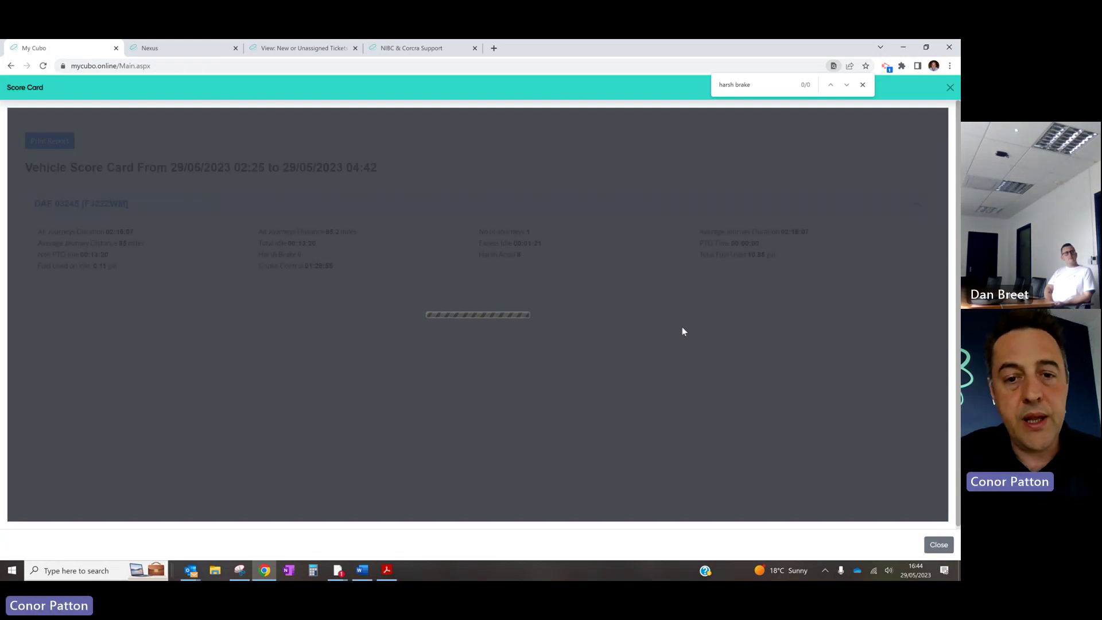
Review the score card (Harsh Brake count, 956 average revs, 8.7 MPG), then close it
scroll(352, 313, "down", 3)
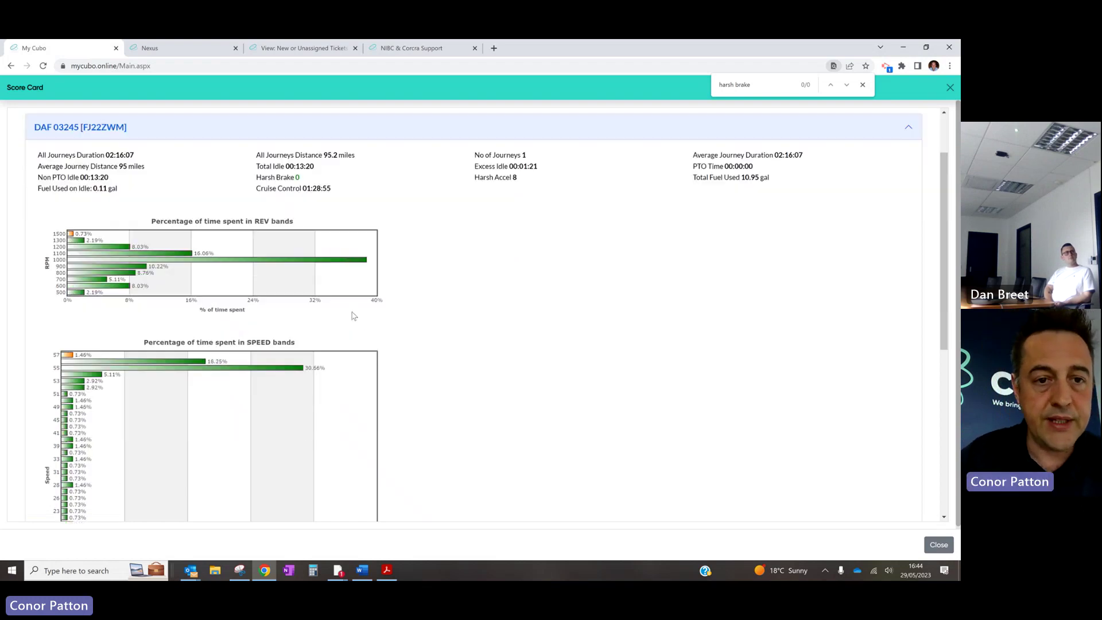
scroll(539, 304, "up", 2)
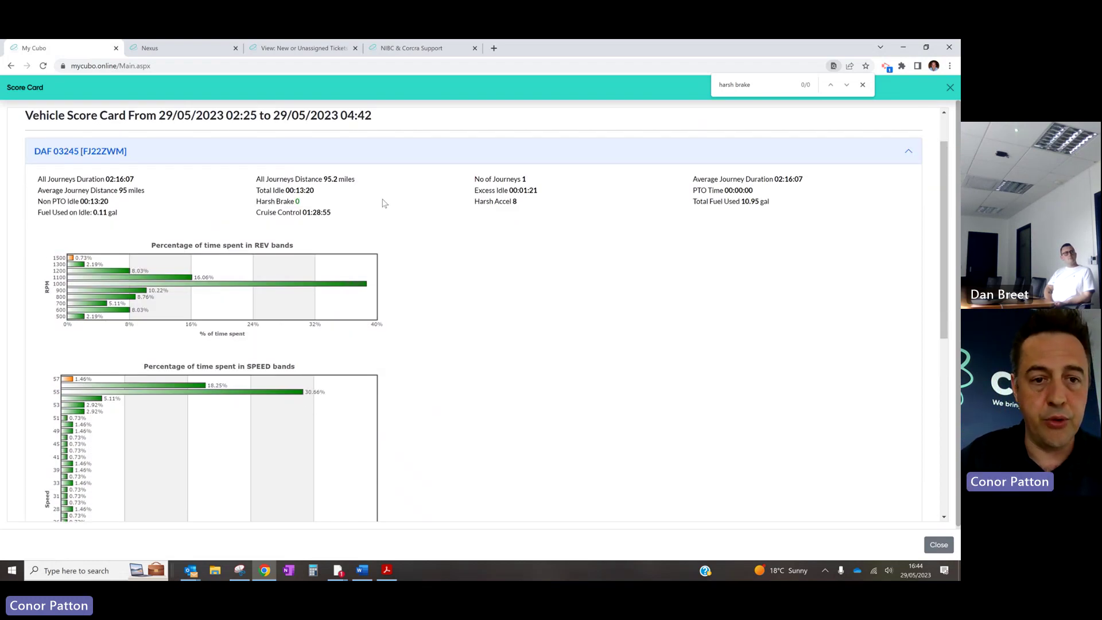
left_click_drag(298, 202, 284, 208)
left_click(508, 286)
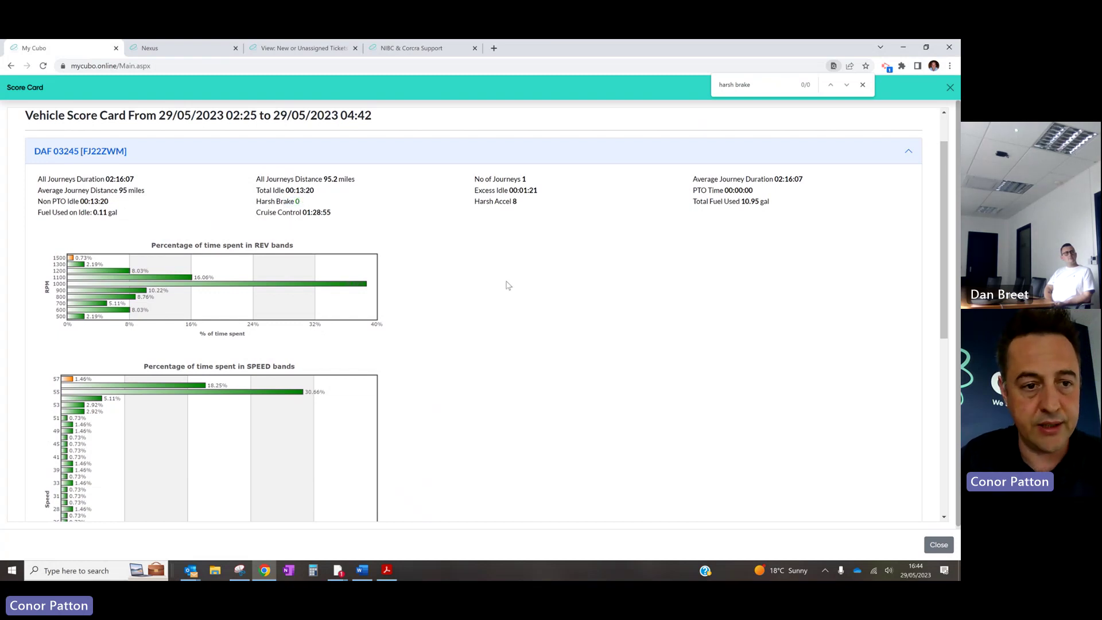
scroll(507, 286, "down", 3)
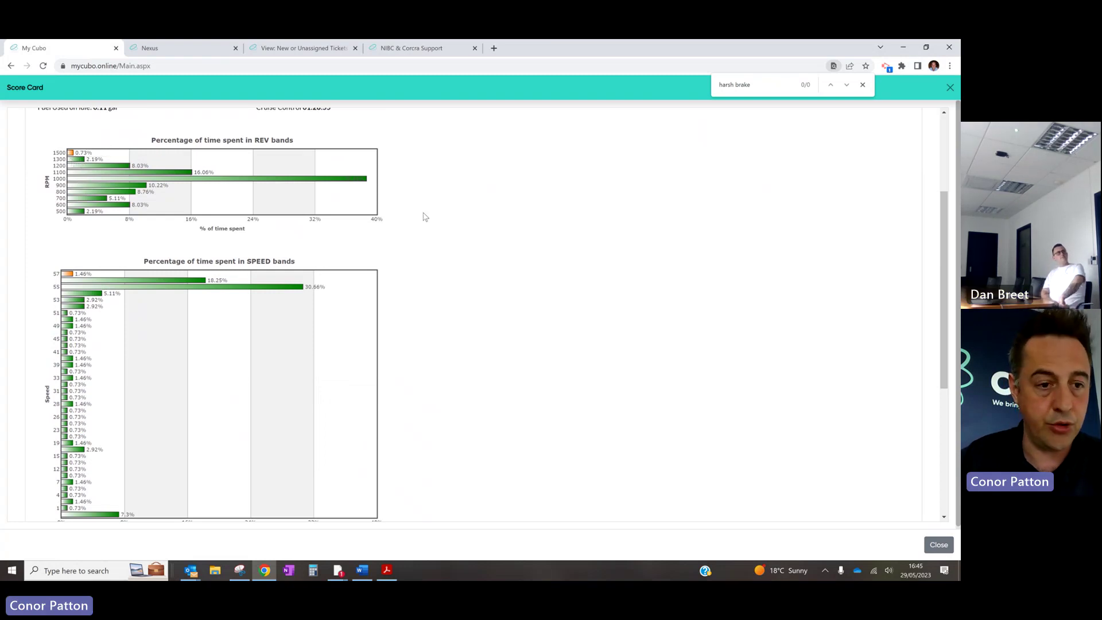
scroll(683, 367, "down", 5)
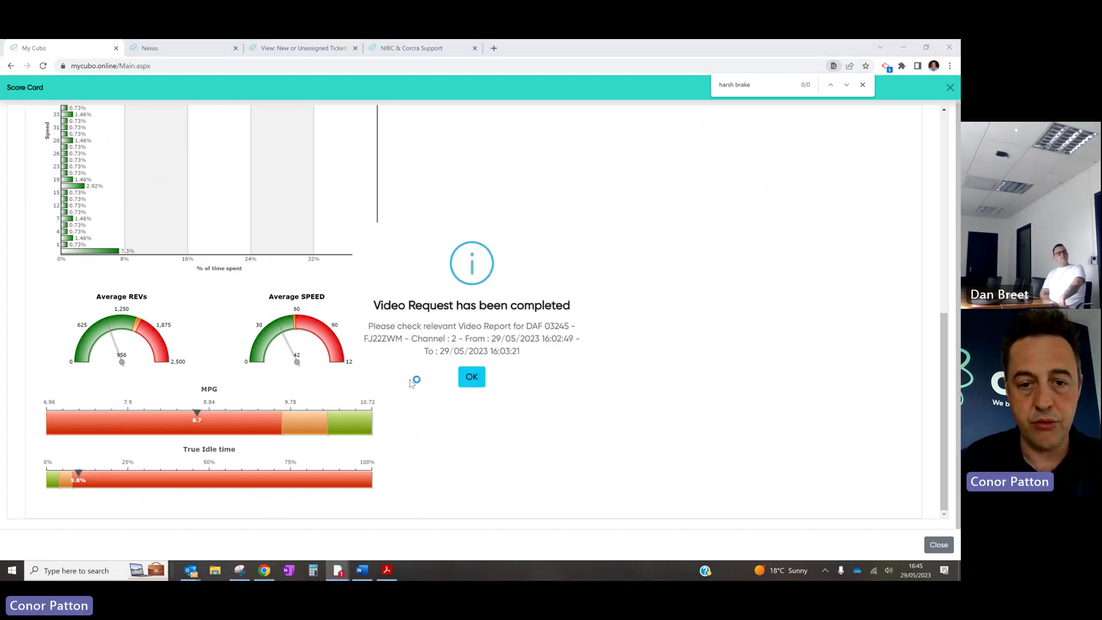
left_click(470, 374)
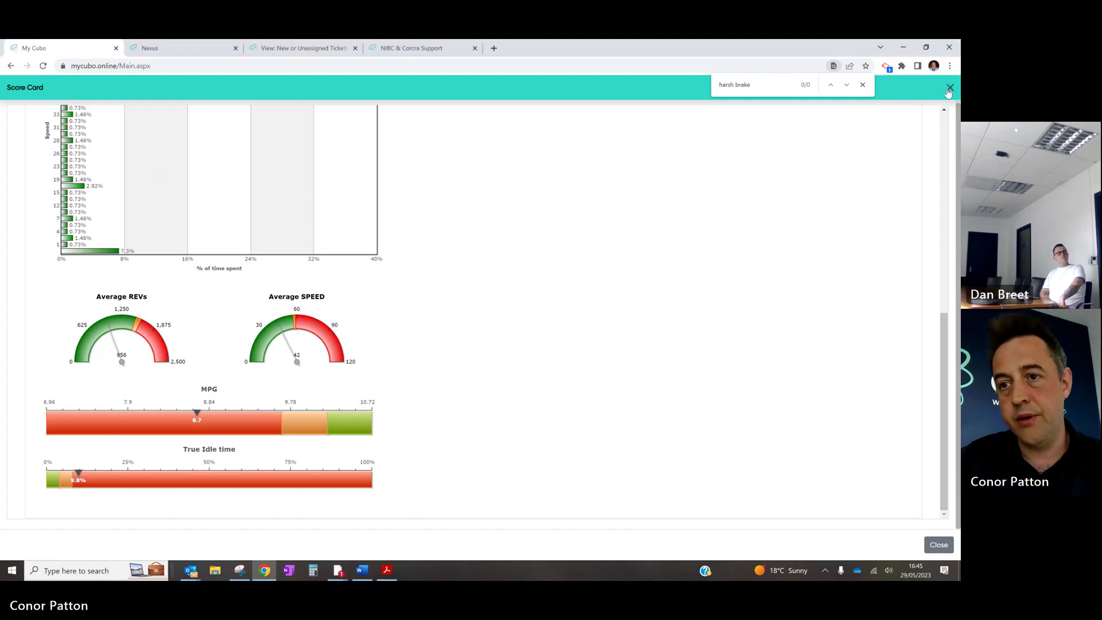
left_click(950, 87)
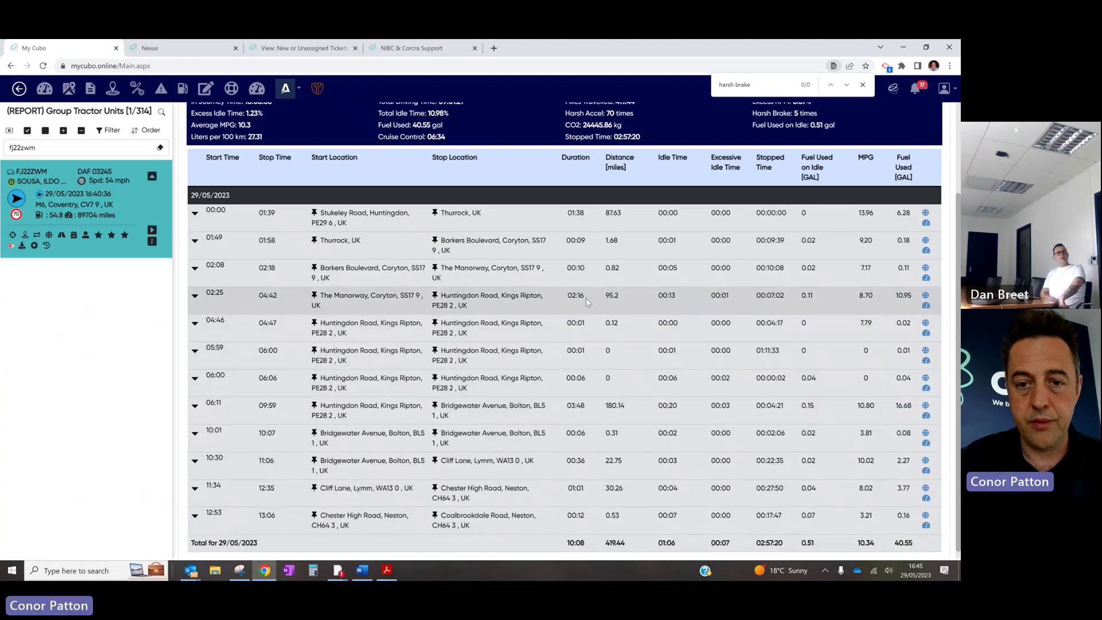
Scroll back to the top of DAF 03245's BCAN report for 29/05/2023
scroll(587, 303, "up", 1)
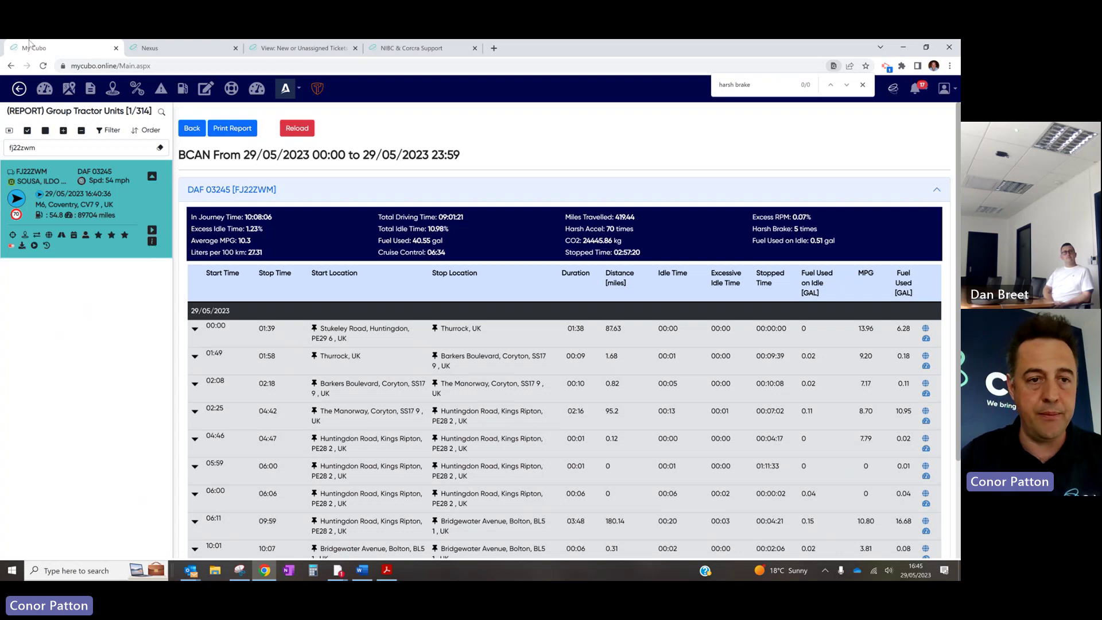
Return to report selection and pick the BCAN report category
left_click(188, 130)
left_click(296, 153)
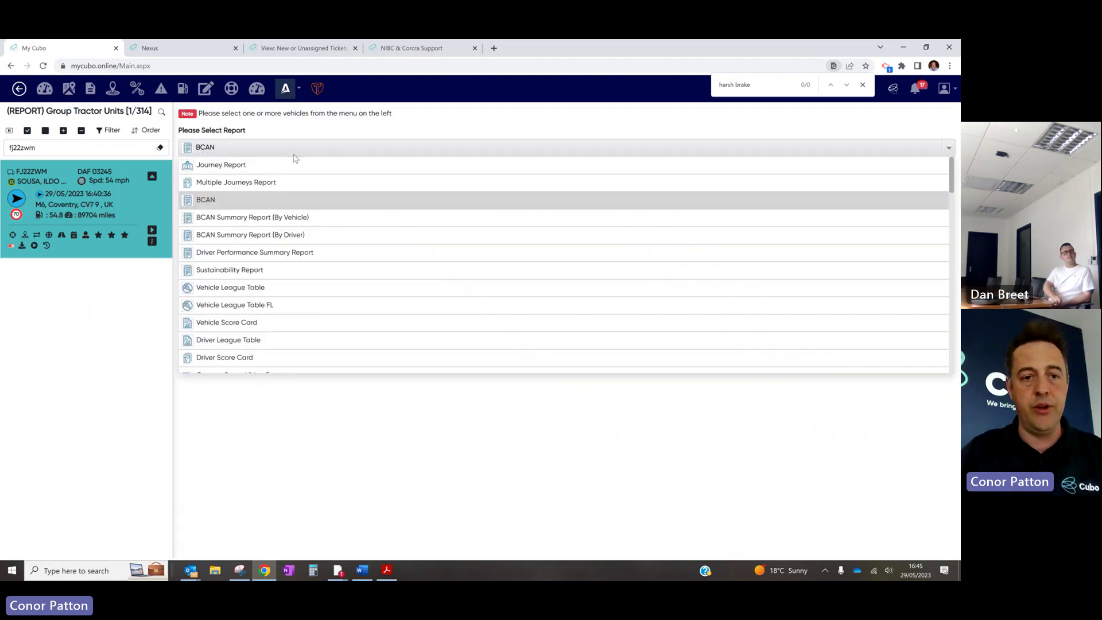
type("bcan")
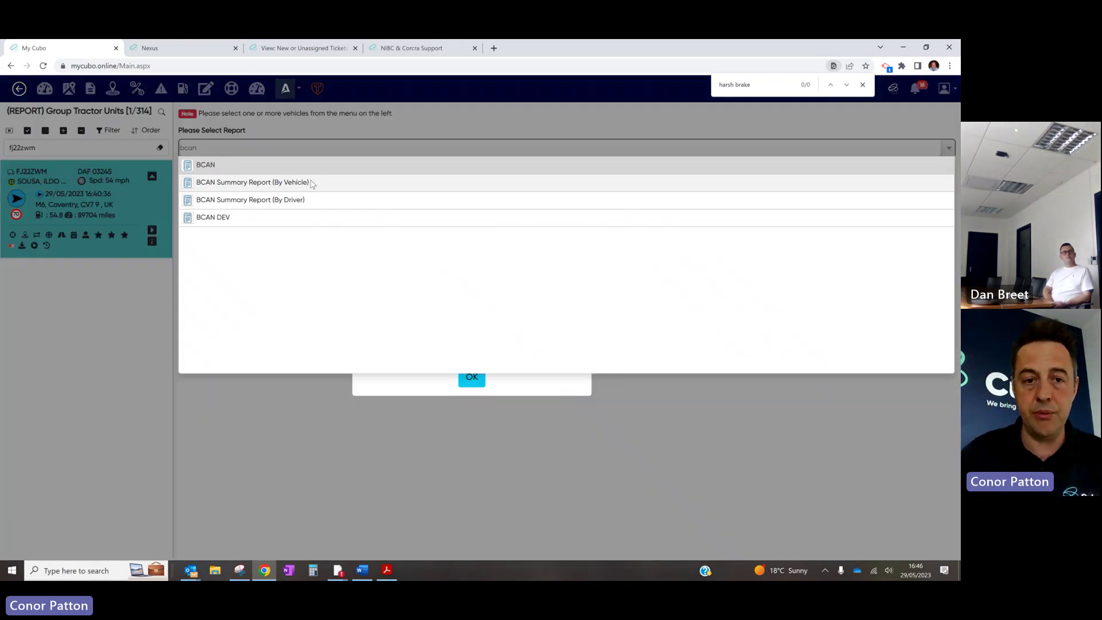
key("Return")
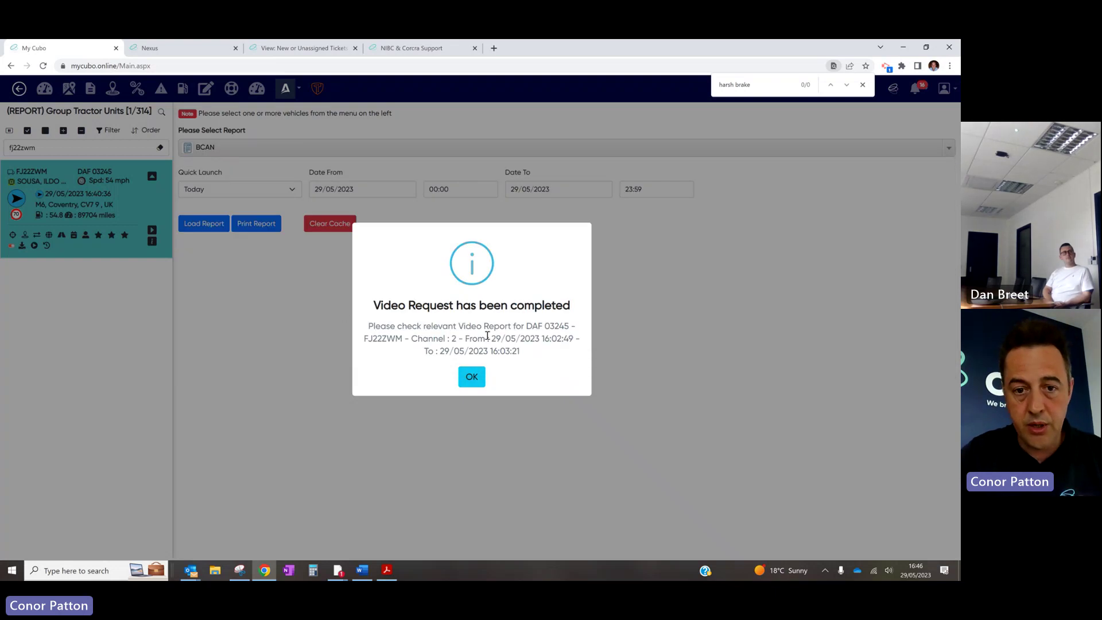
left_click(471, 379)
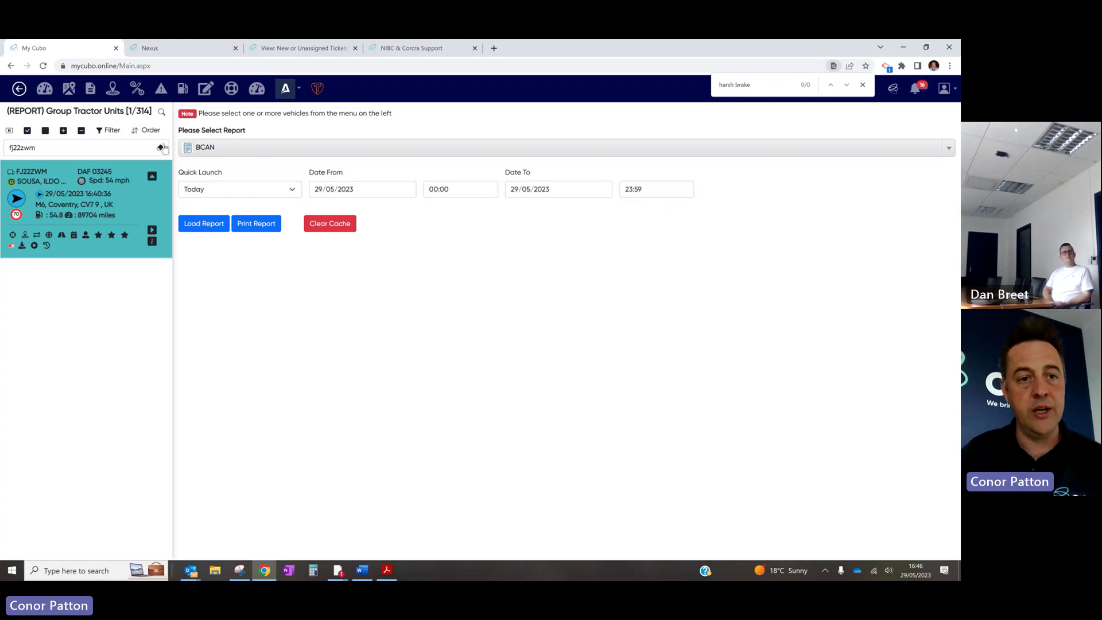
Select all 314 vehicles, choose BCAN Summary Report (By Vehicle), and set the period to Last Week
left_click(27, 131)
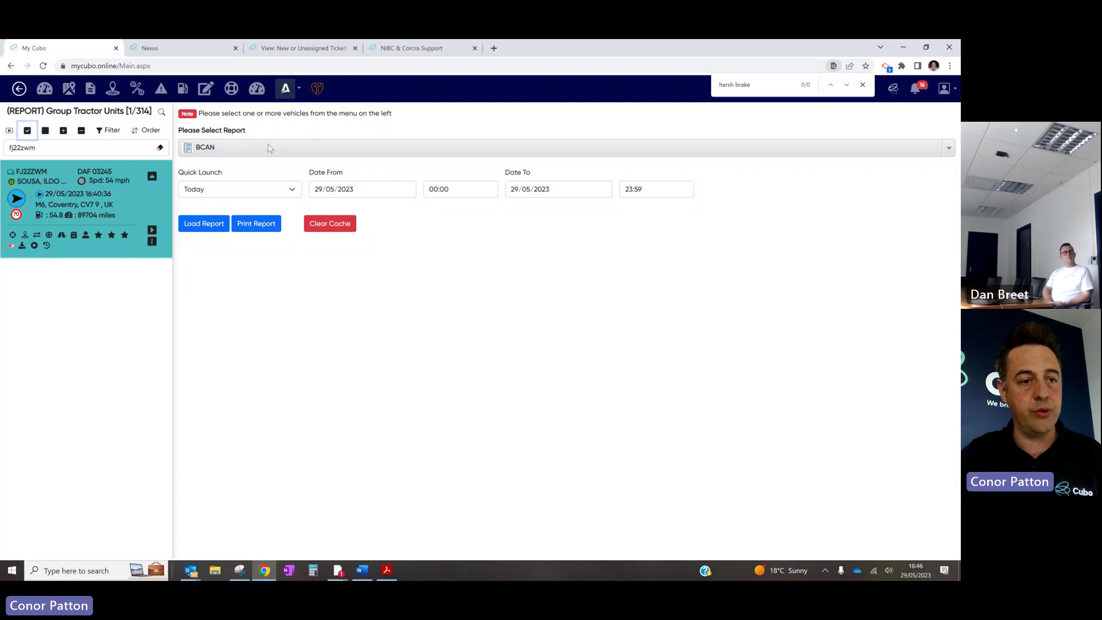
left_click(160, 146)
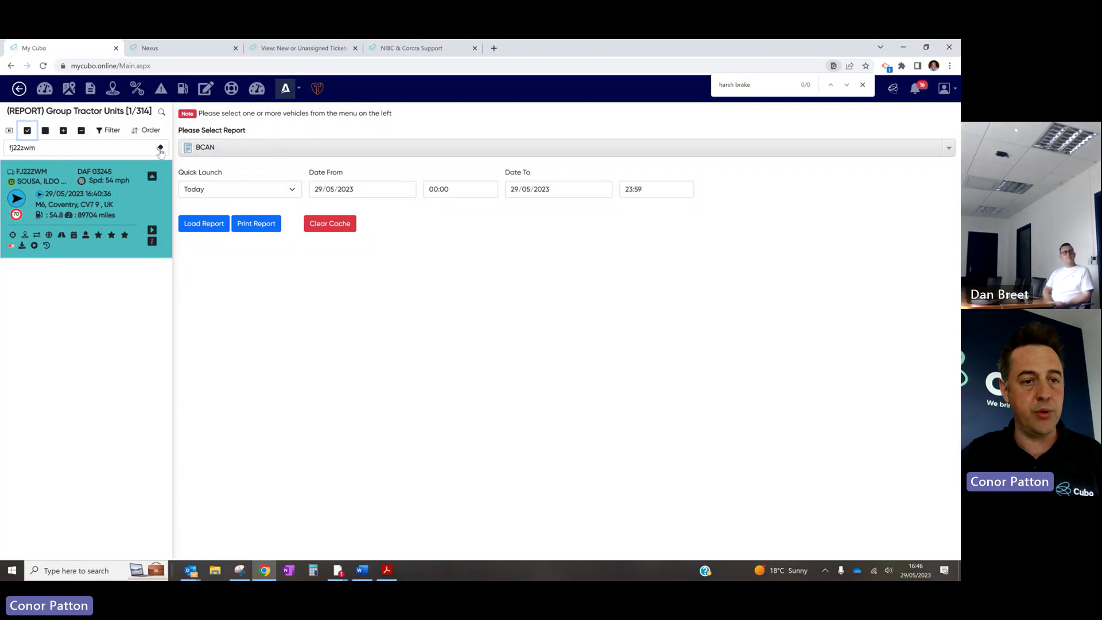
left_click(27, 132)
left_click(248, 150)
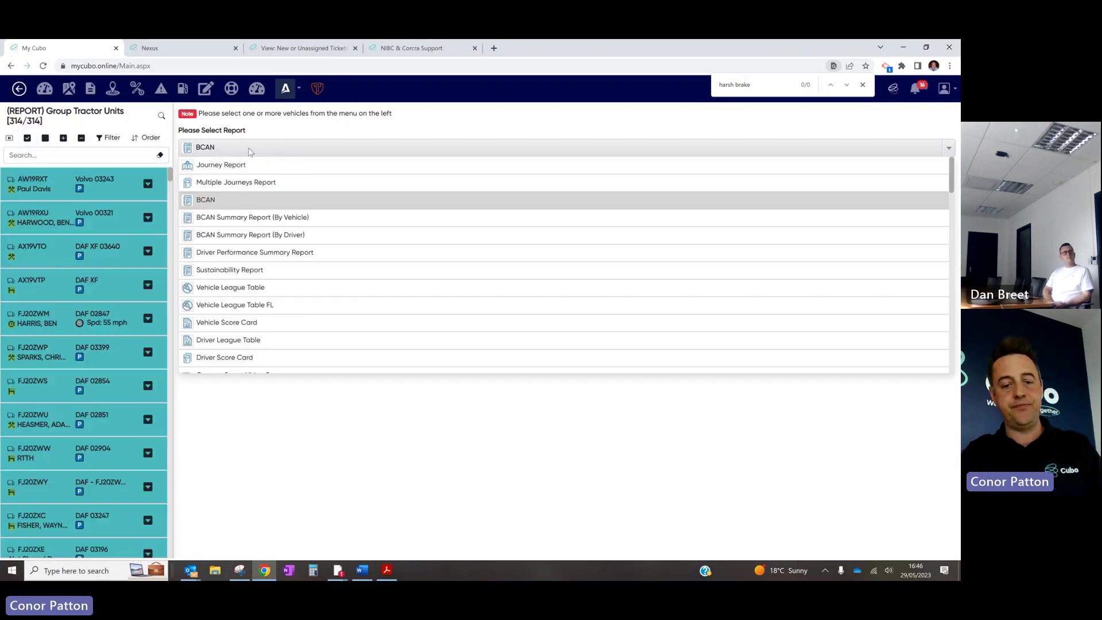
type("bcan")
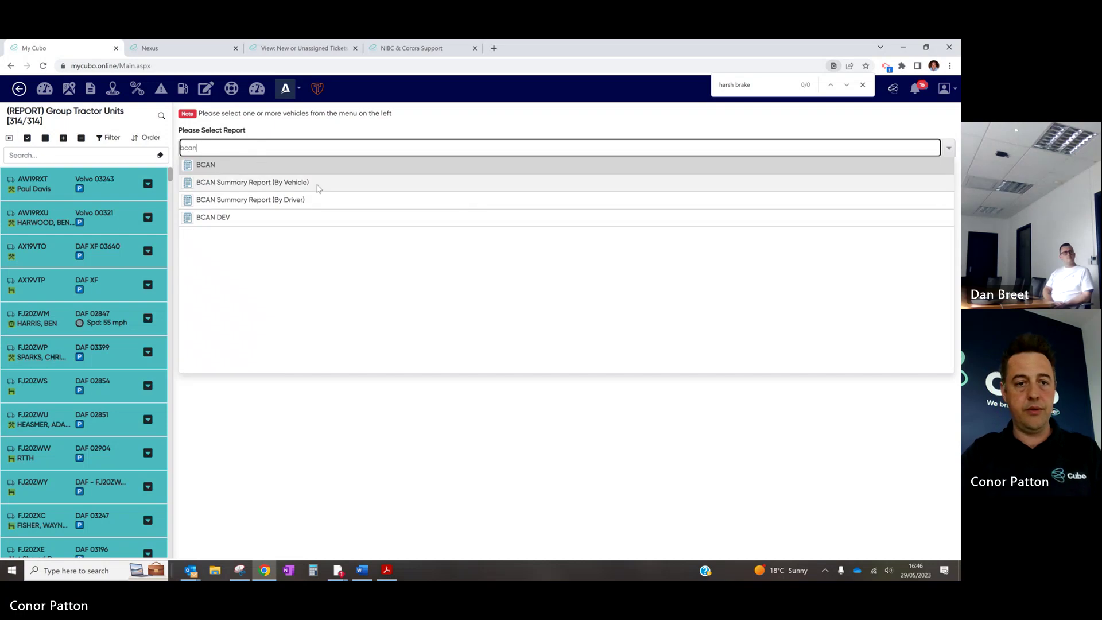
left_click(315, 182)
left_click(293, 191)
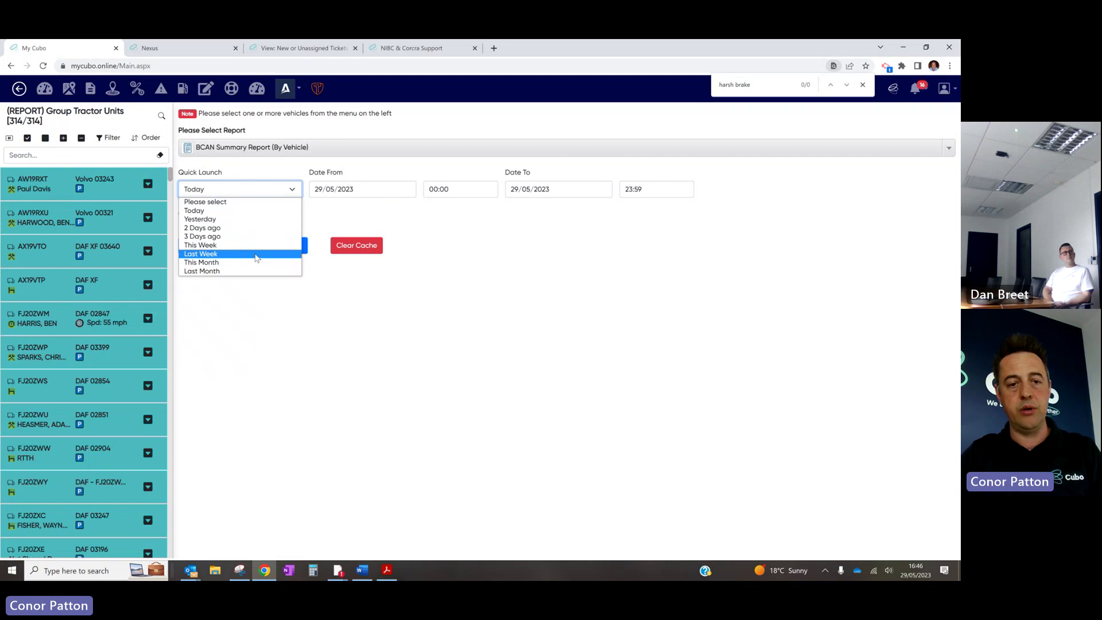
left_click(256, 254)
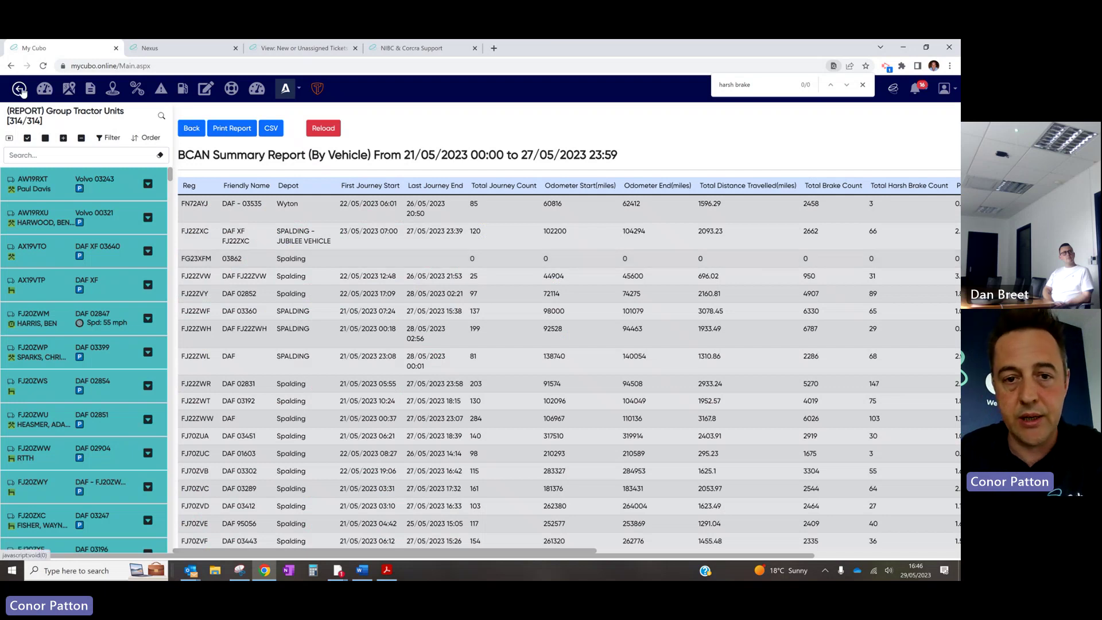
Collapse the vehicle list to widen the By Vehicle report and scroll through its rows
left_click(19, 89)
scroll(470, 277, "right", 15)
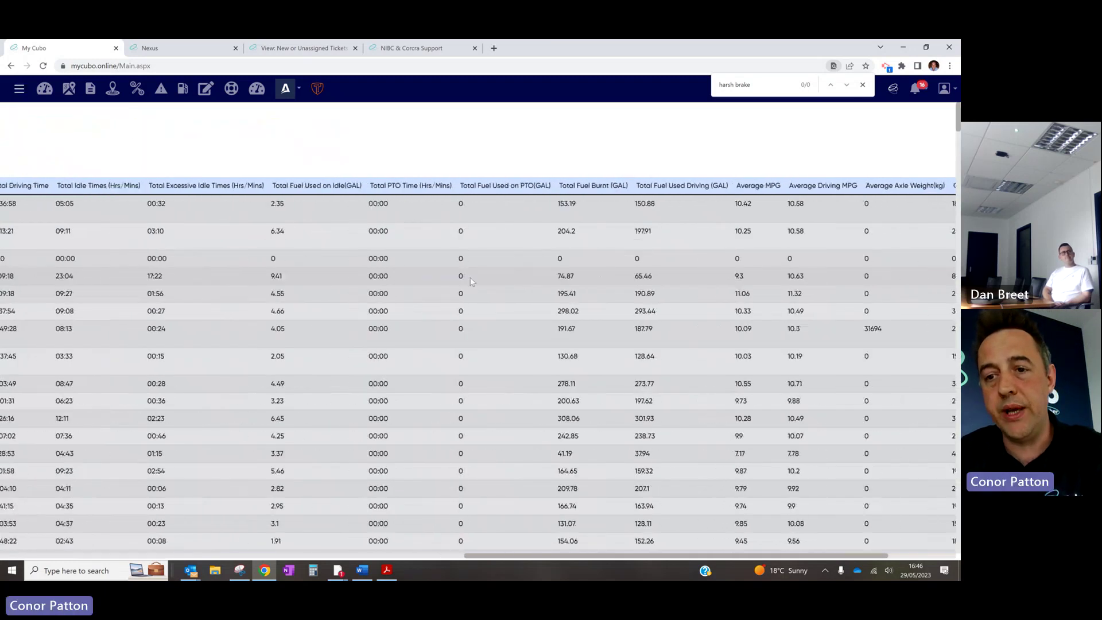
scroll(470, 281, "left", 10)
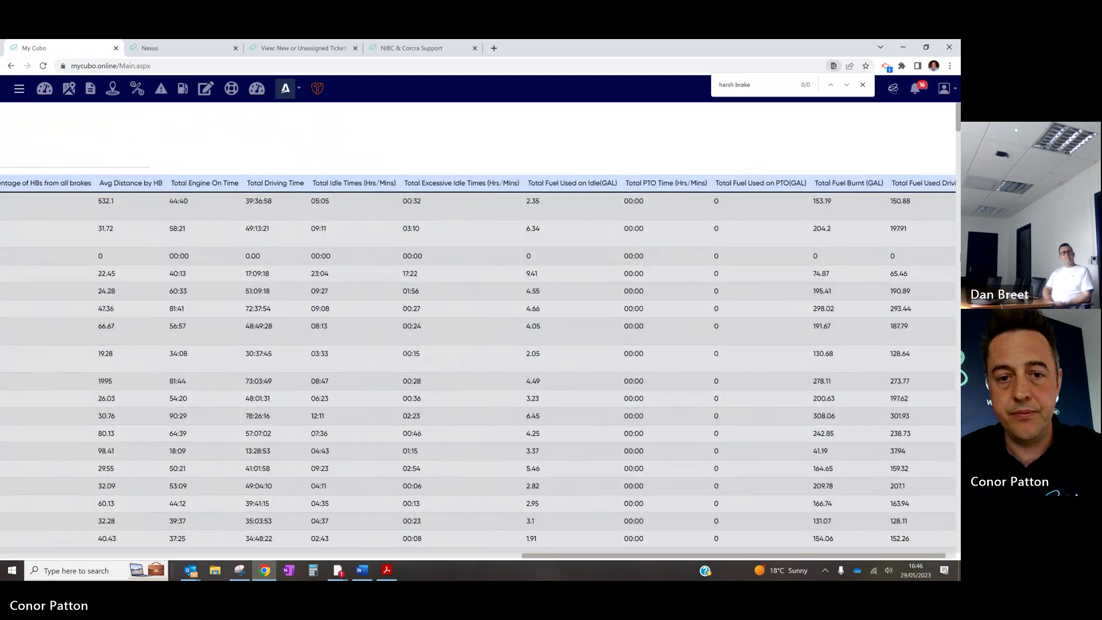
scroll(901, 308, "left", 4)
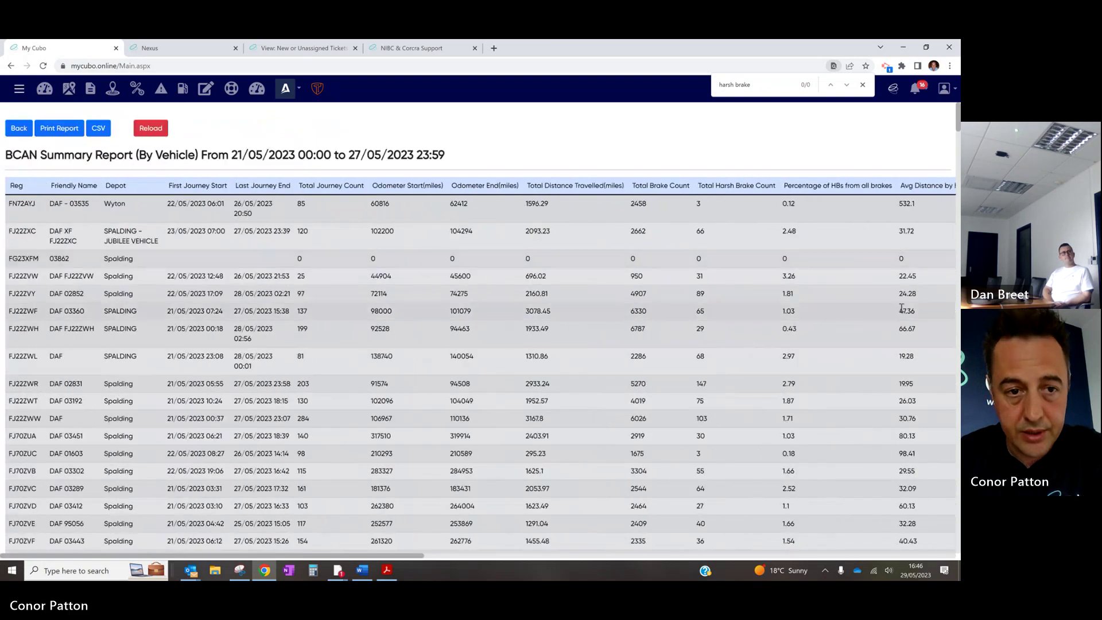
scroll(901, 308, "down", 6)
scroll(901, 307, "down", 20)
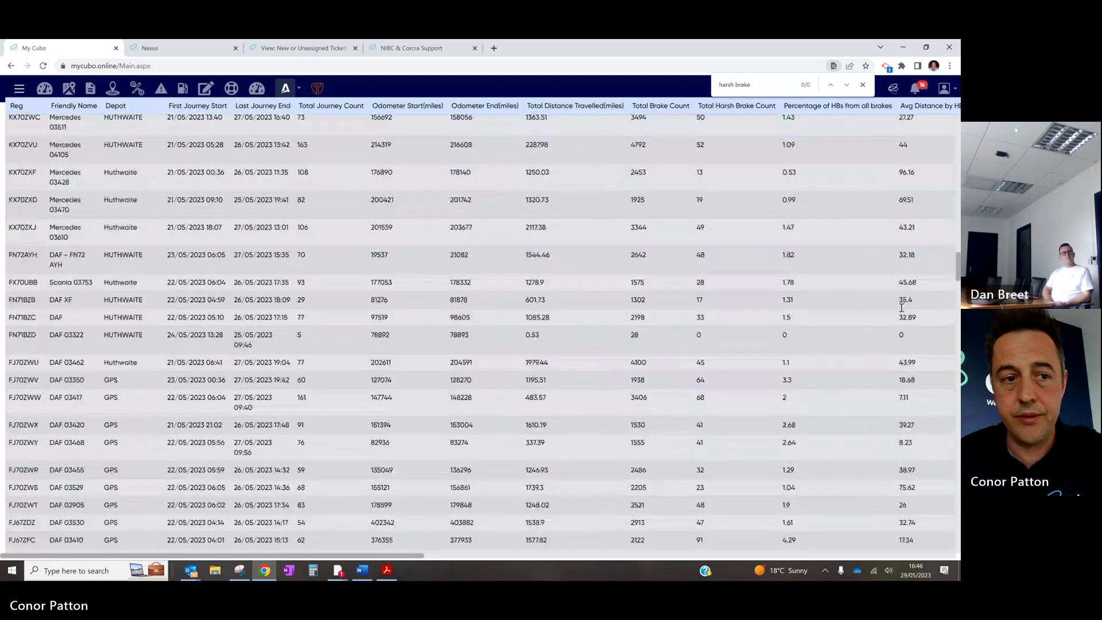
scroll(902, 308, "up", 10)
scroll(901, 308, "down", 15)
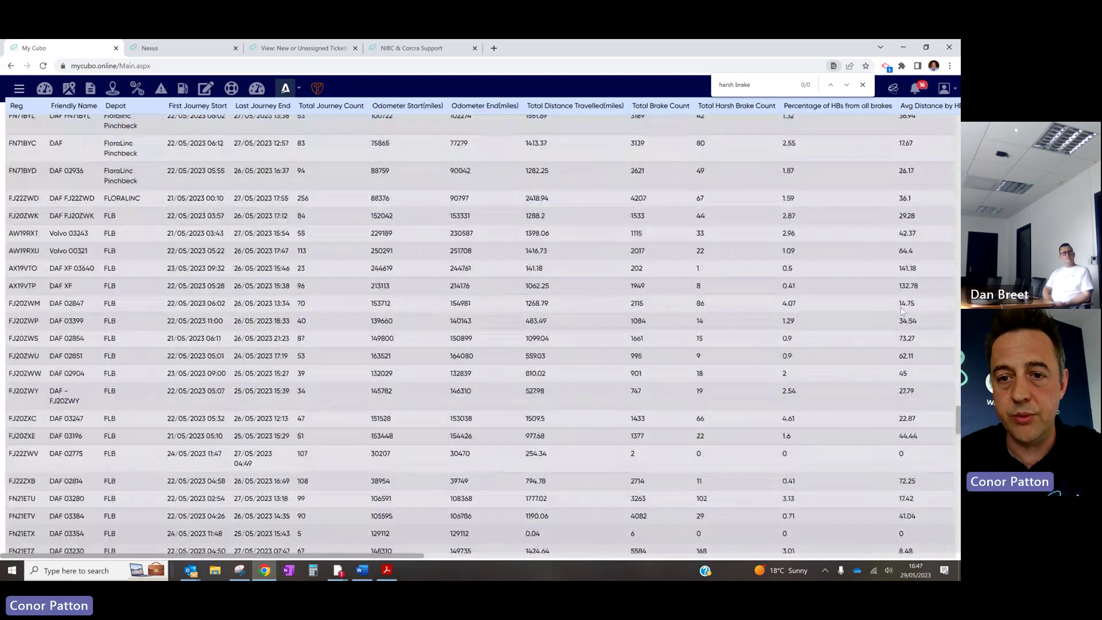
scroll(903, 310, "up", 20)
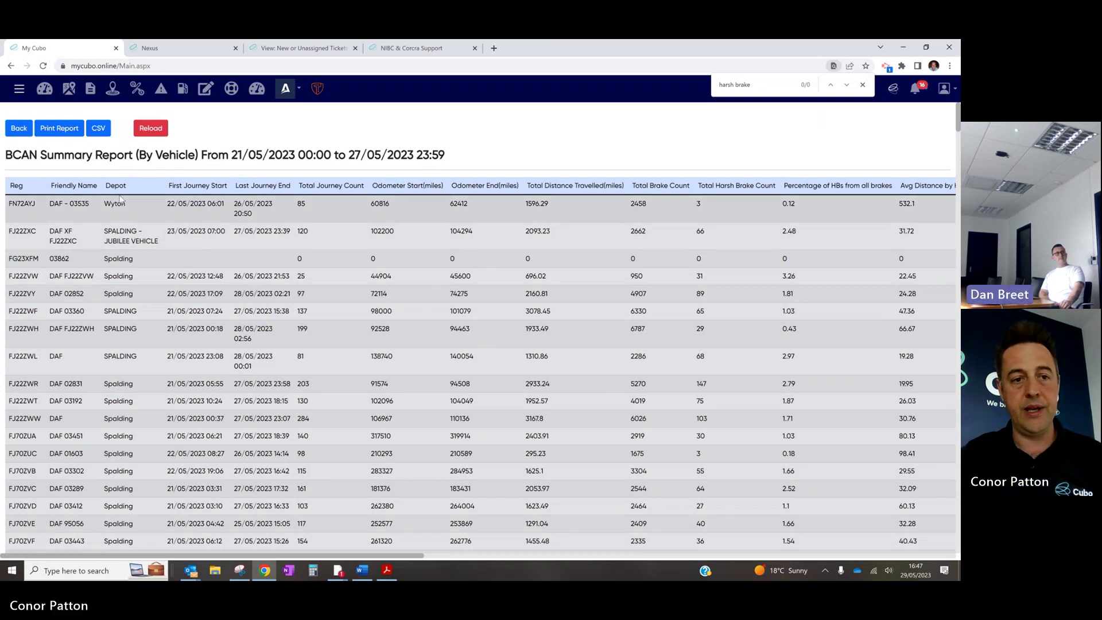
scroll(305, 183, "right", 3)
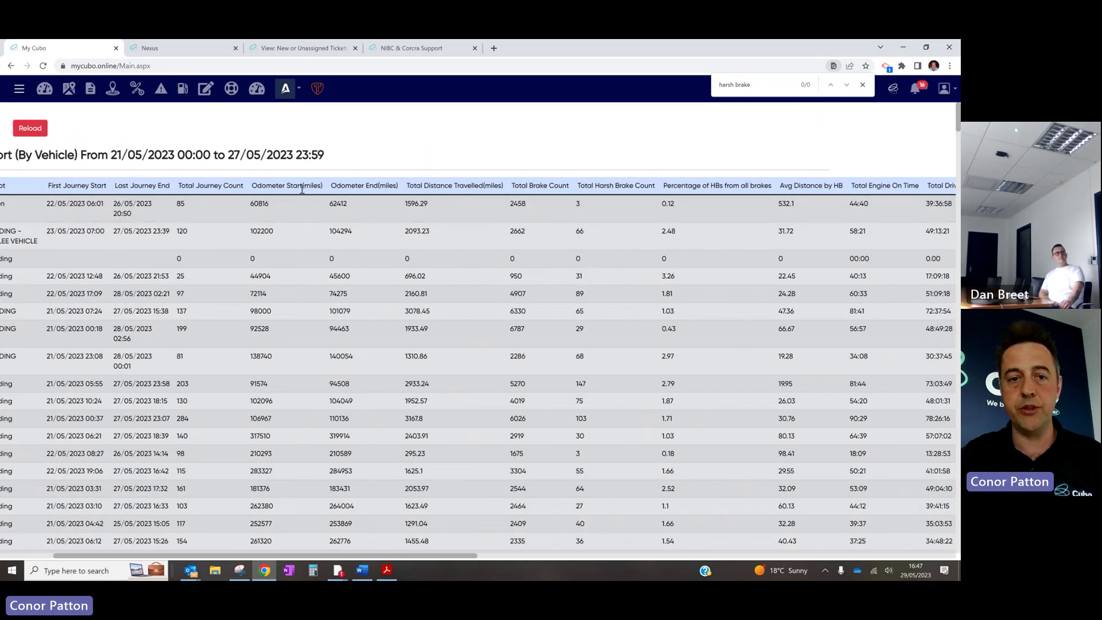
scroll(302, 189, "right", 3)
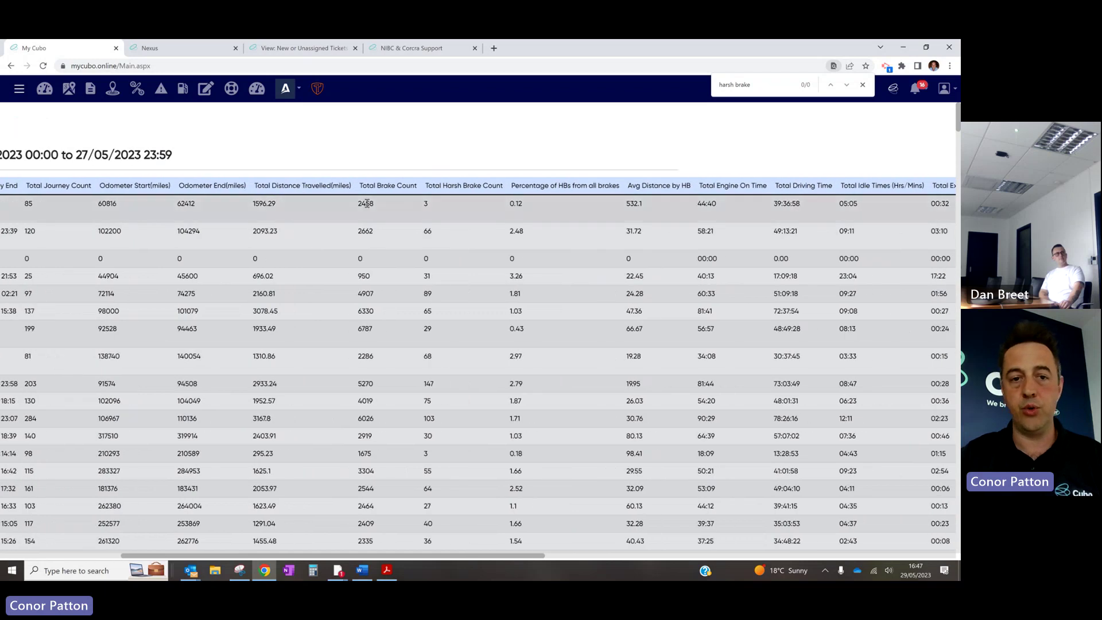
scroll(366, 202, "right", 3)
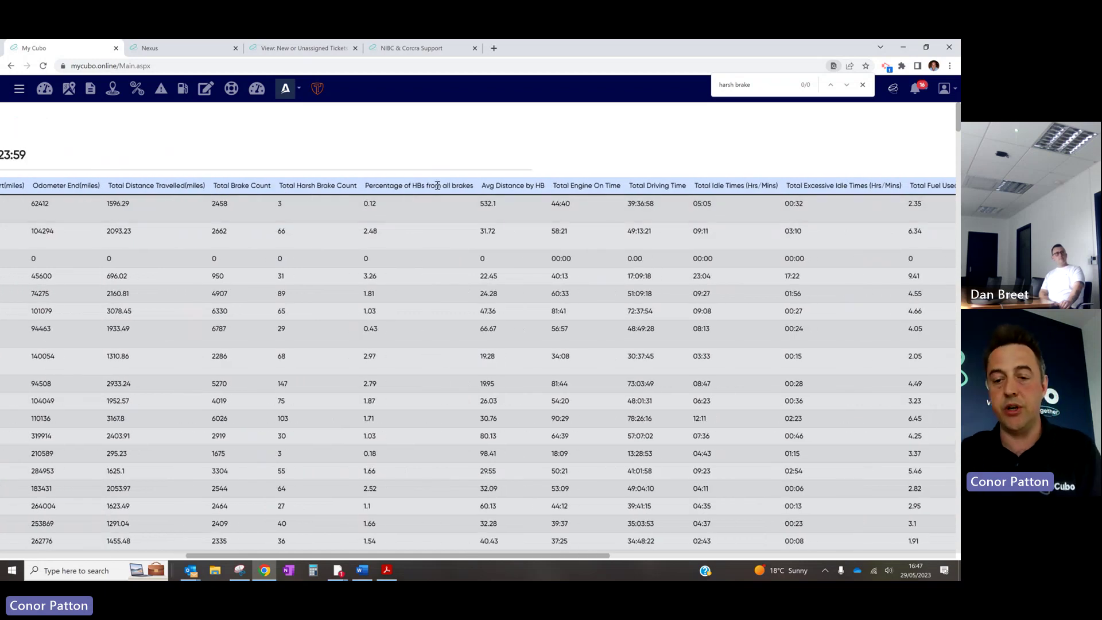
scroll(531, 209, "right", 2)
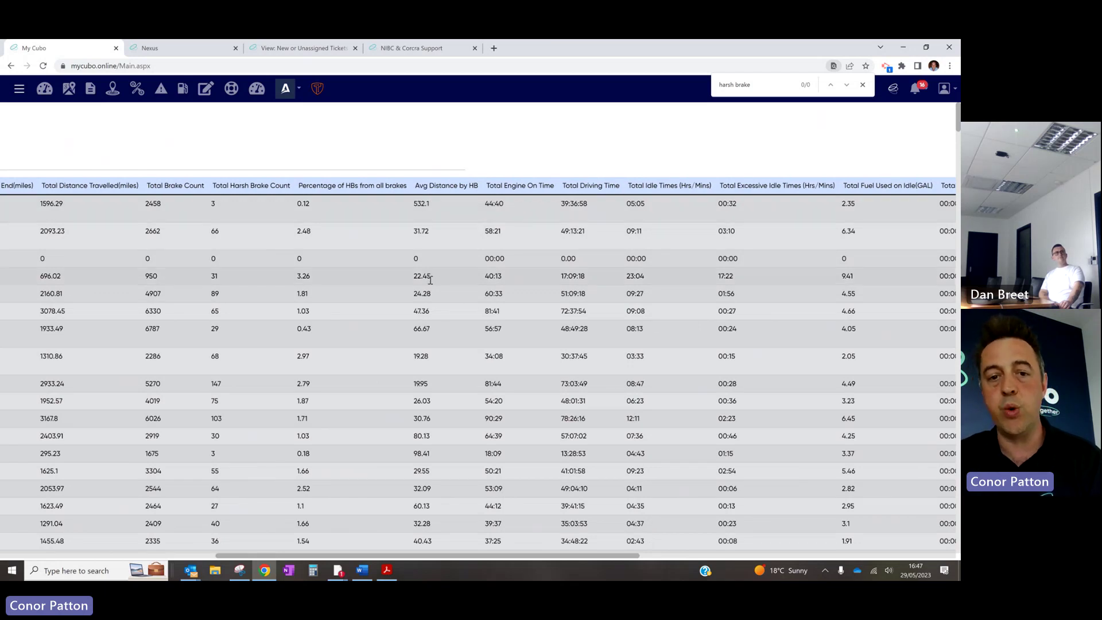
scroll(430, 279, "right", 10)
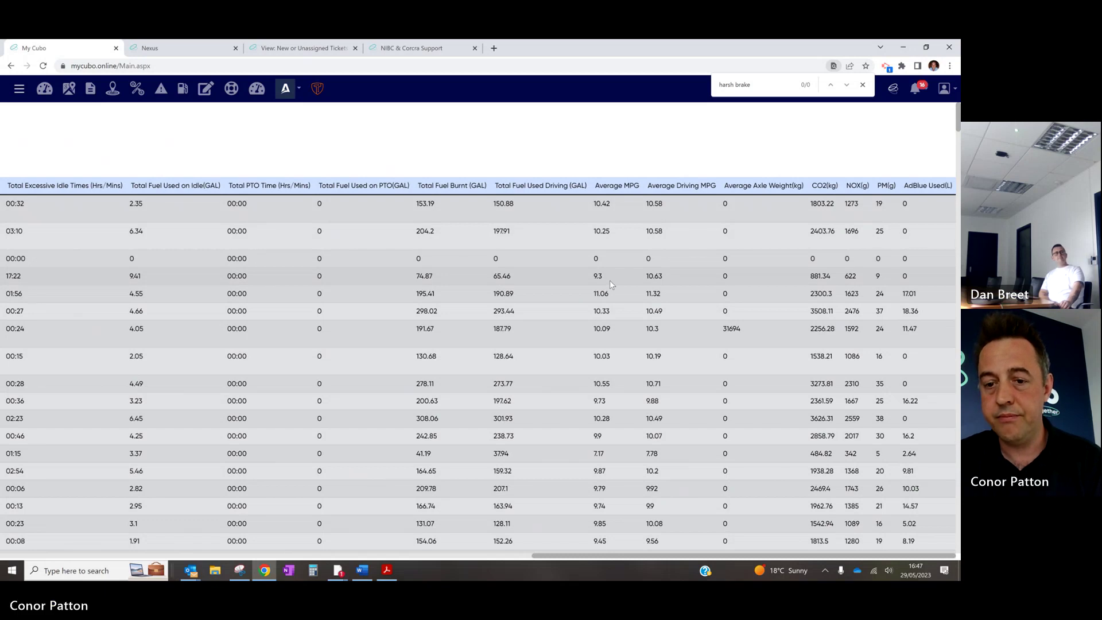
scroll(529, 285, "left", 10)
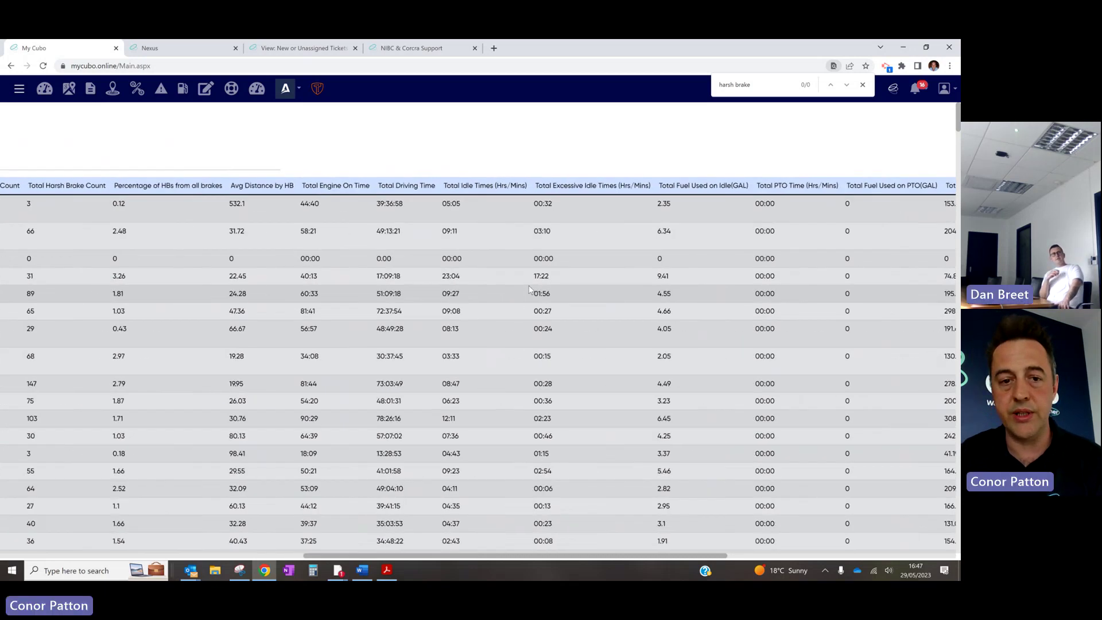
scroll(529, 284, "left", 2)
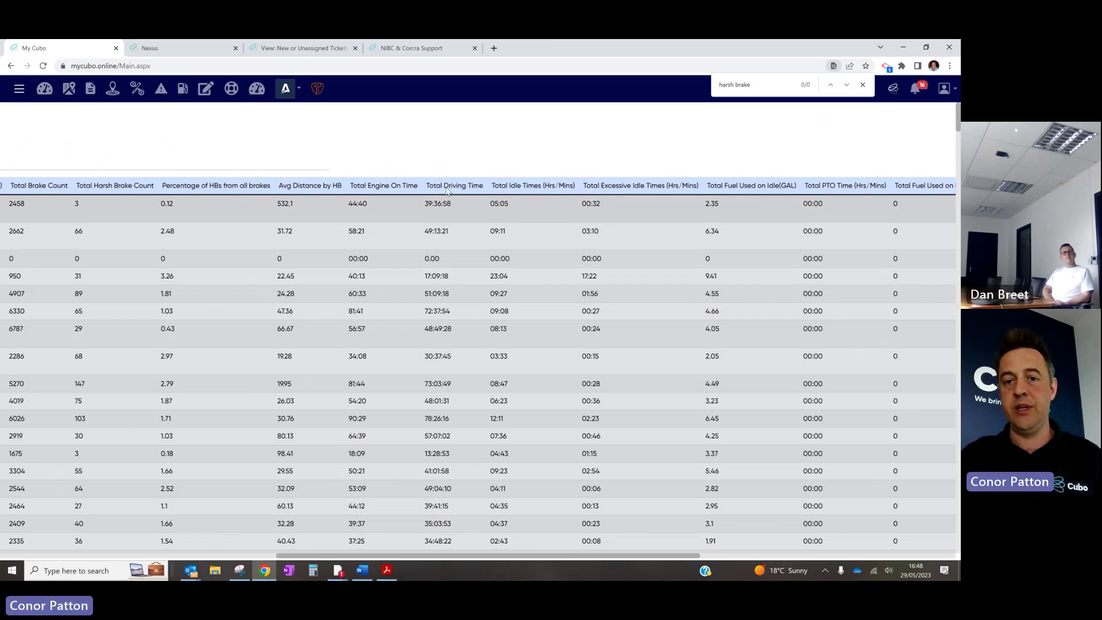
scroll(466, 198, "right", 6)
scroll(594, 208, "right", 3)
scroll(533, 216, "right", 2)
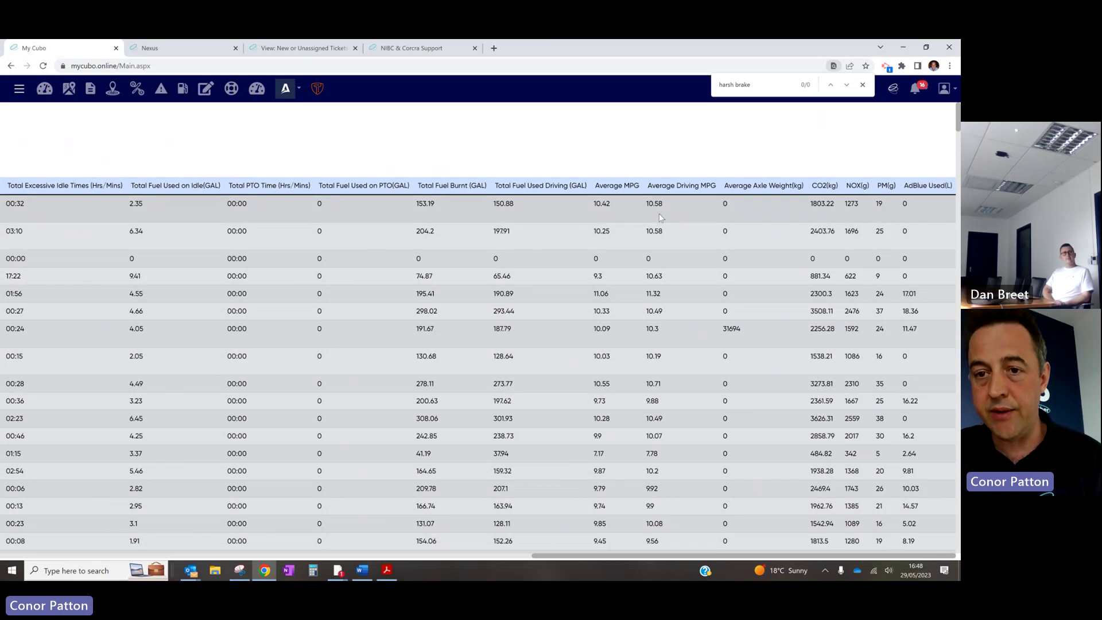
scroll(741, 321, "down", 2)
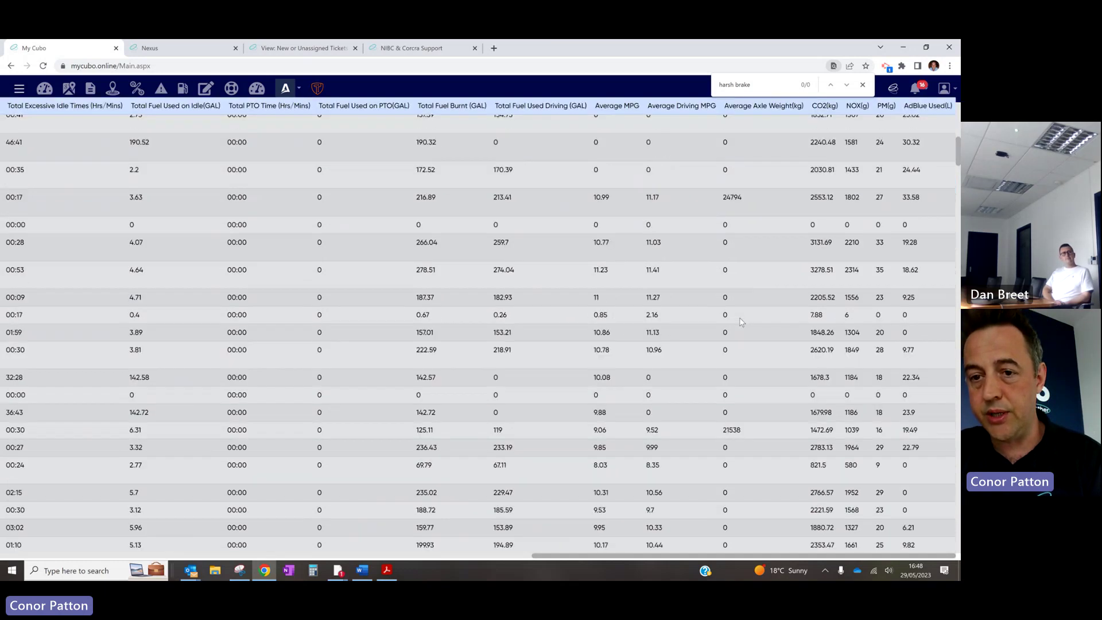
scroll(740, 321, "up", 2)
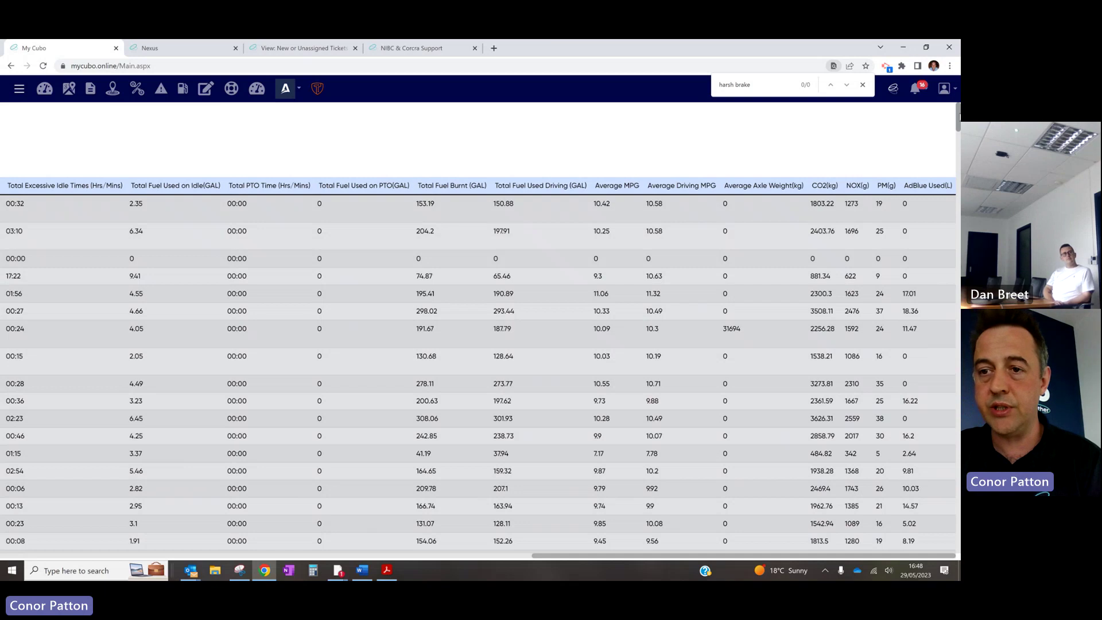
scroll(942, 380, "down", 10)
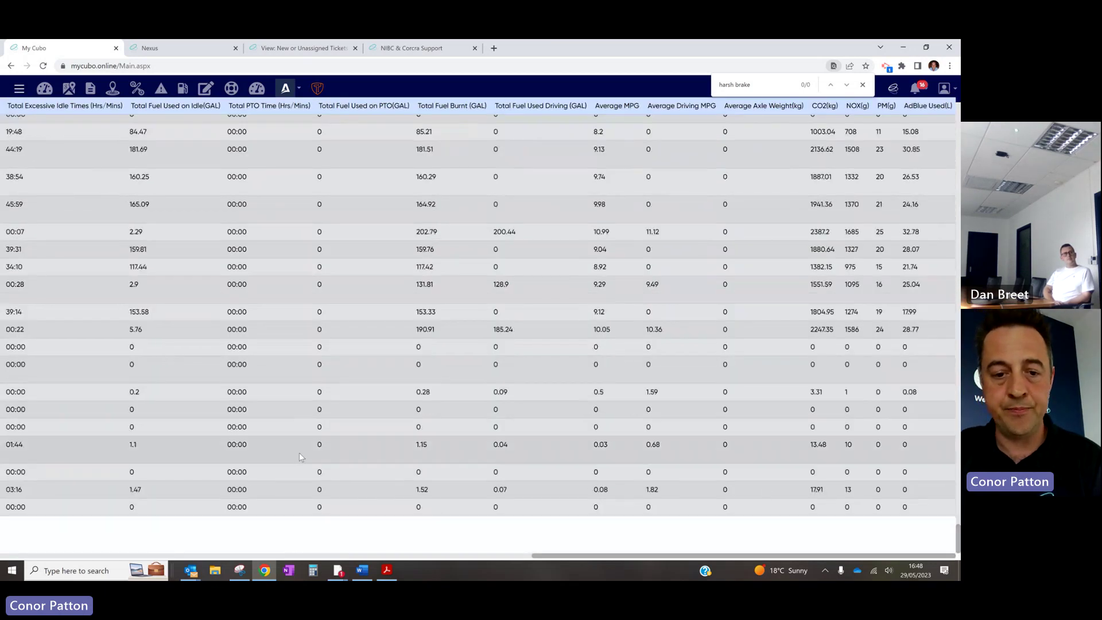
scroll(299, 453, "left", 15)
scroll(300, 457, "down", 1)
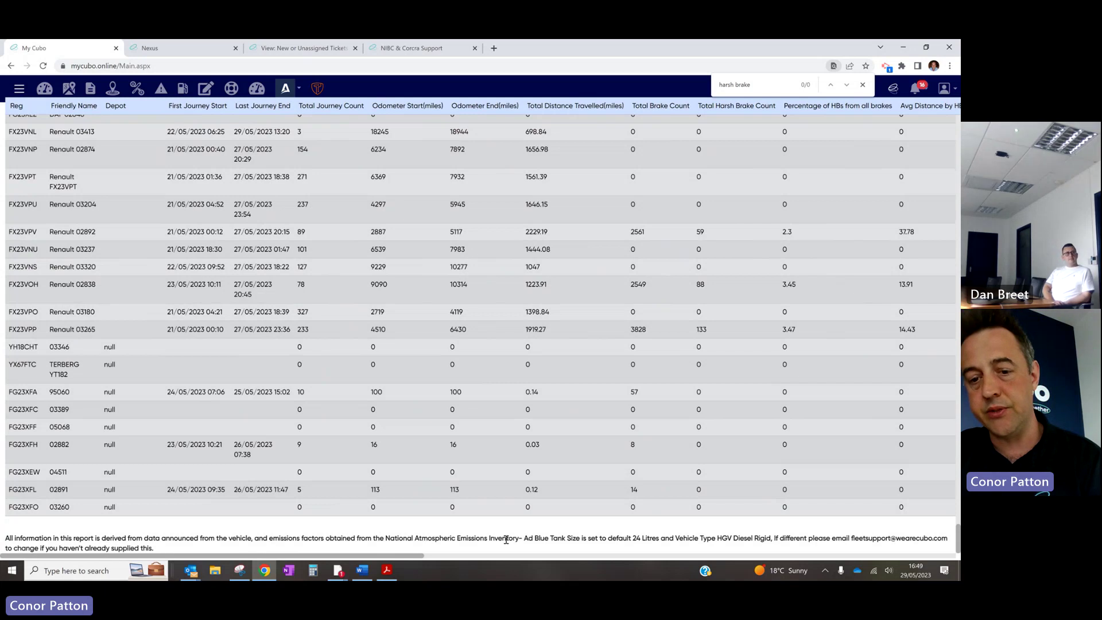
left_click_drag(511, 539, 189, 550)
left_click(311, 537)
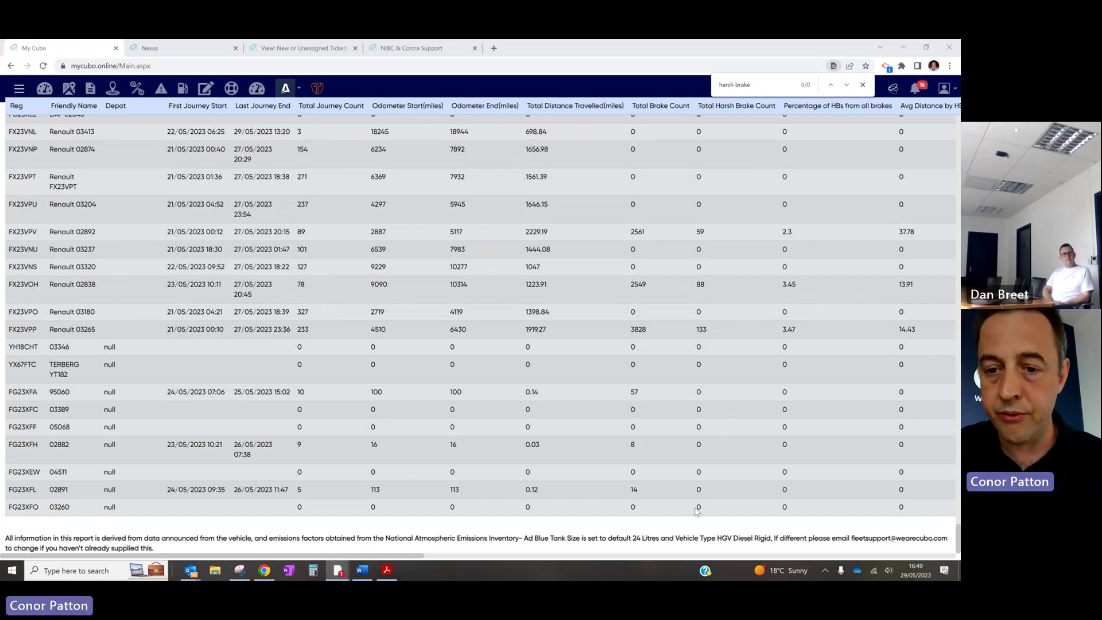
scroll(404, 316, "up", 3)
scroll(404, 315, "up", 15)
scroll(404, 318, "up", 15)
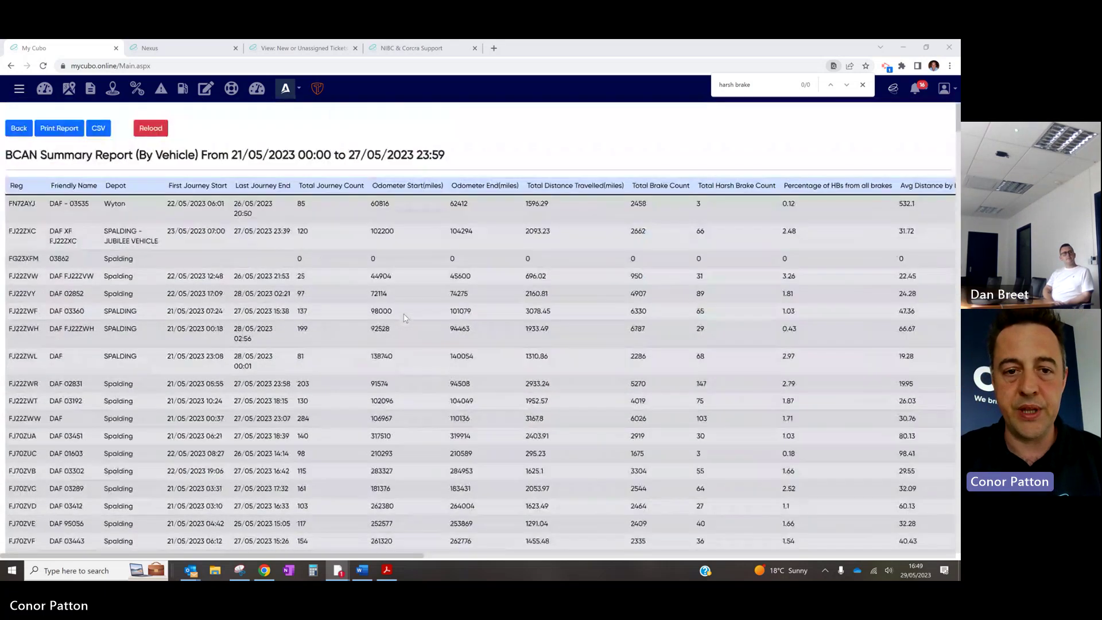
Choose BCAN Summary Report (By Driver) with all drivers selected and load it
left_click(22, 130)
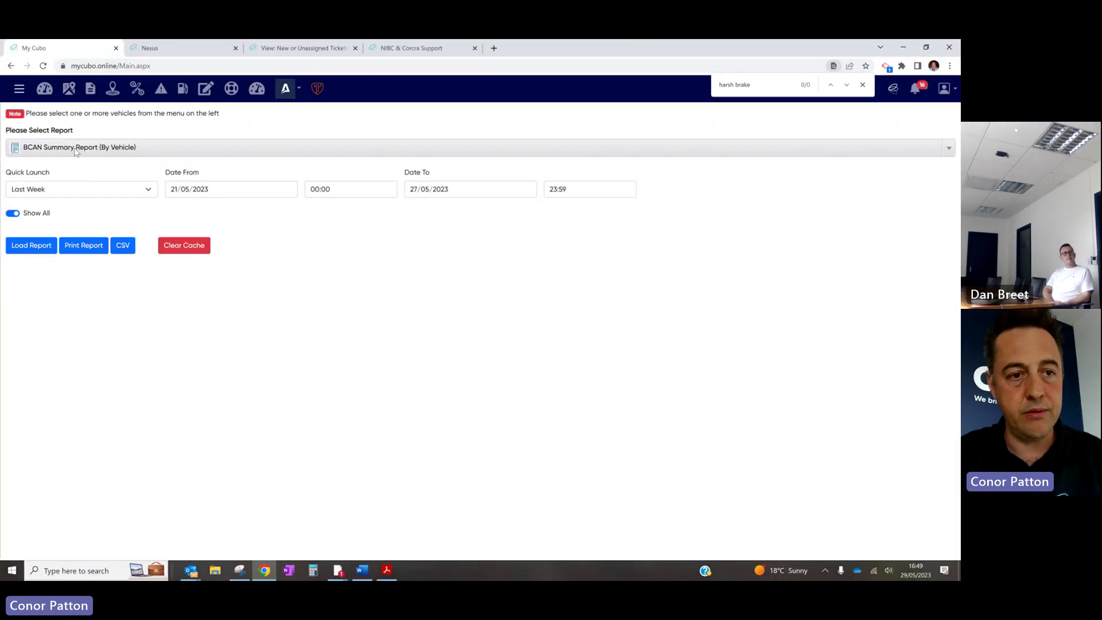
left_click(75, 151)
left_click(119, 232)
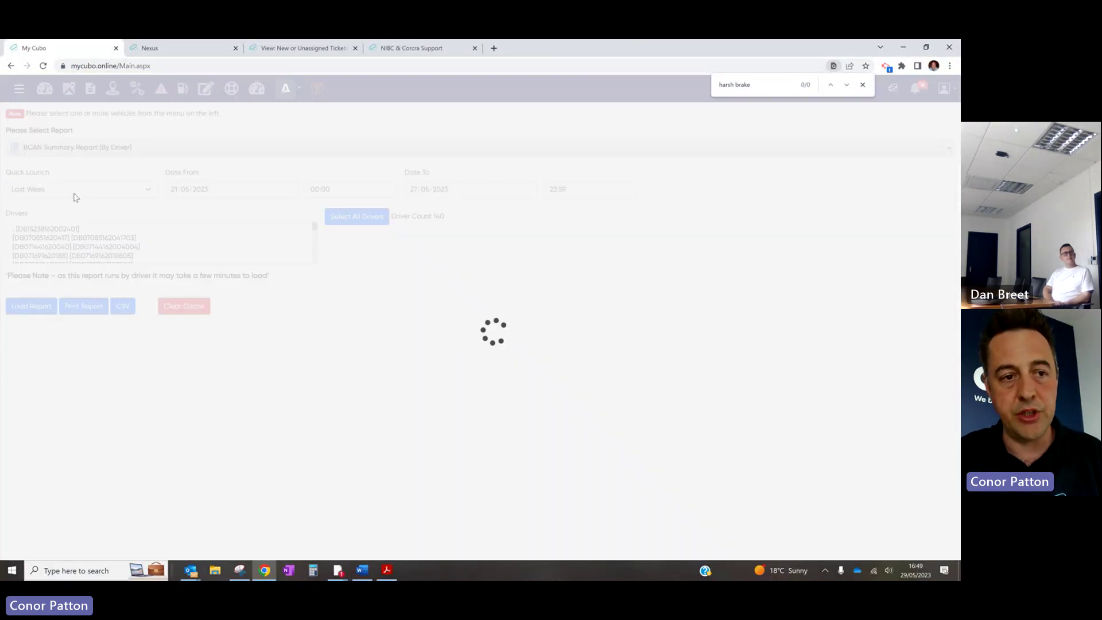
left_click(364, 217)
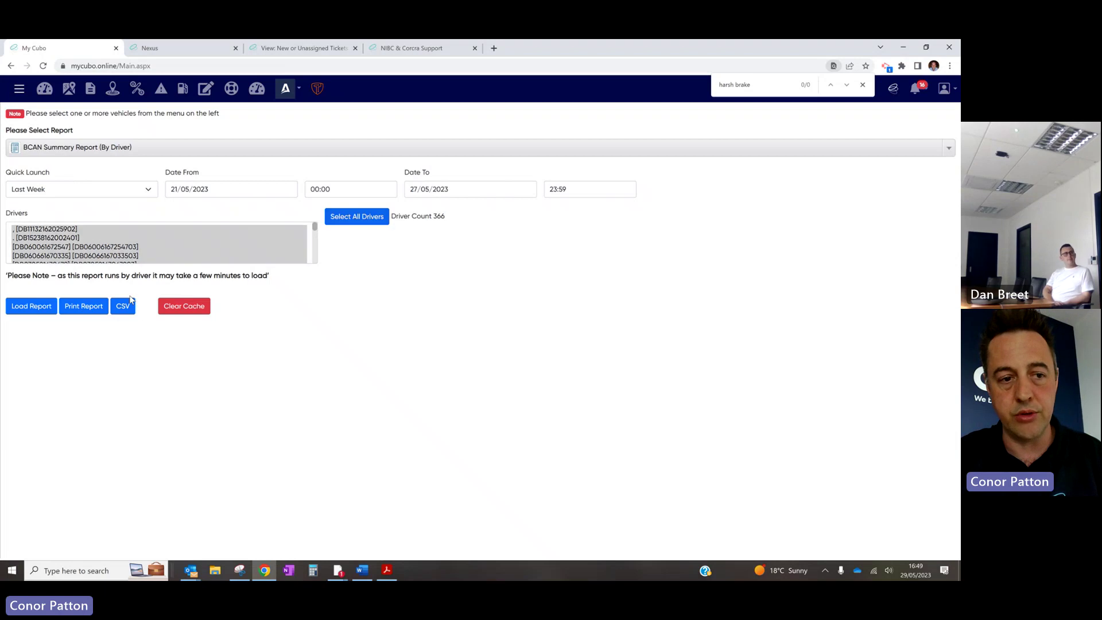
left_click(29, 313)
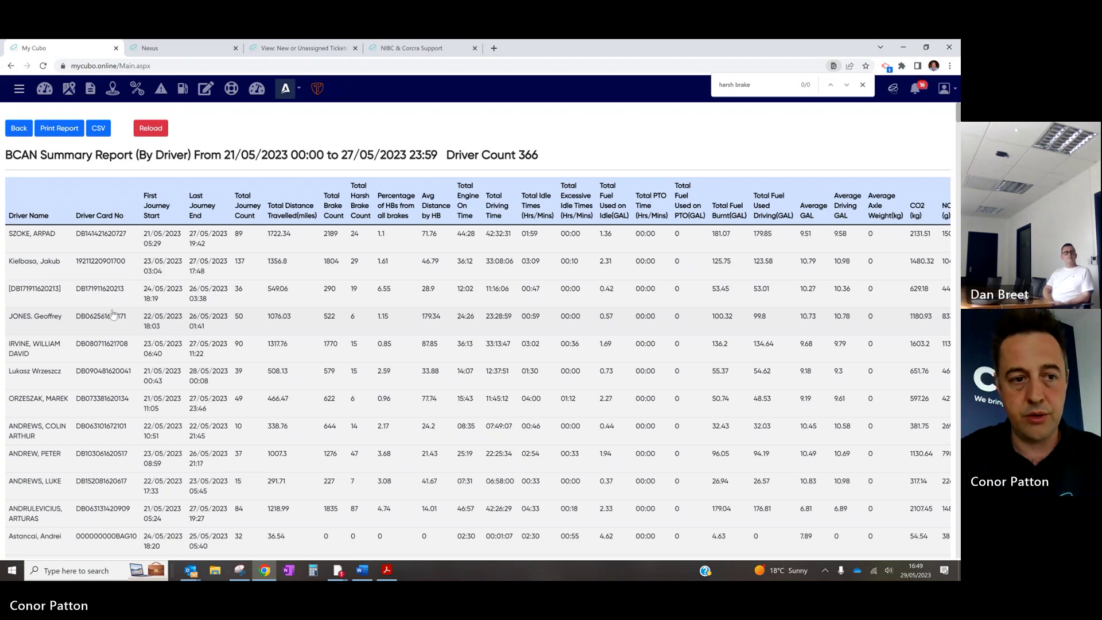
Scroll through the 366 drivers' harsh-brake results for 21/05–27/05/2023
scroll(218, 310, "down", 15)
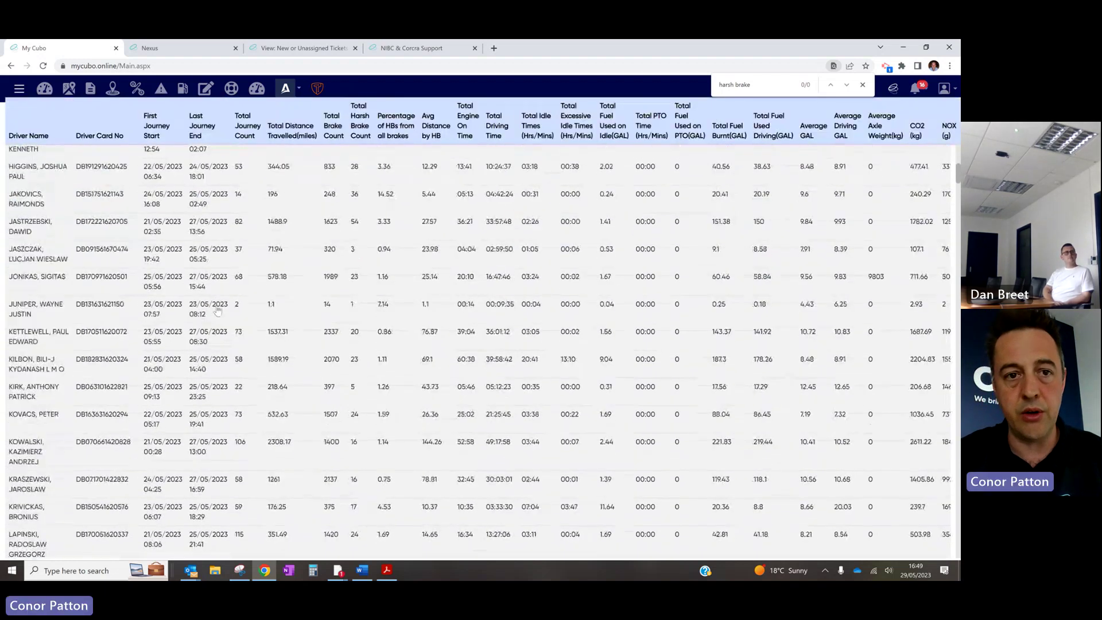
scroll(218, 310, "down", 20)
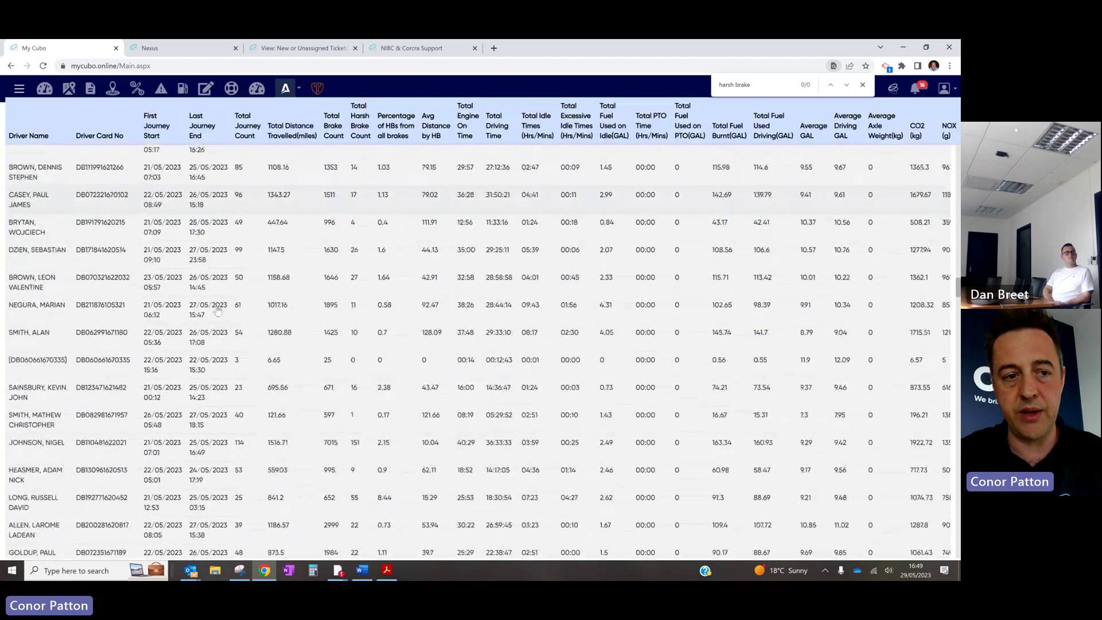
scroll(218, 311, "down", 20)
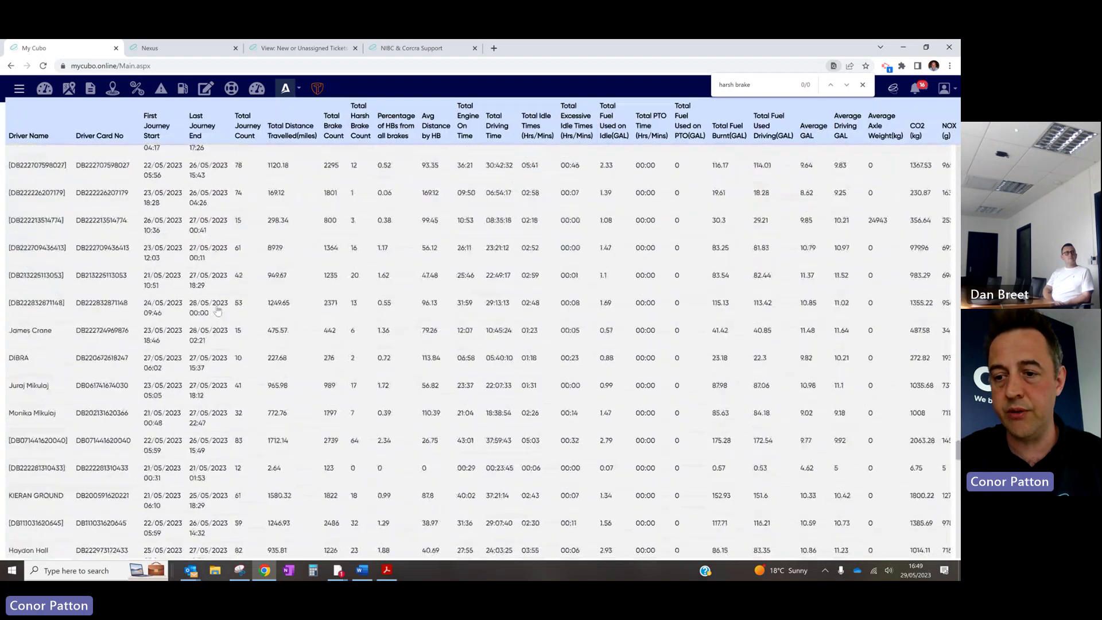
scroll(282, 335, "down", 20)
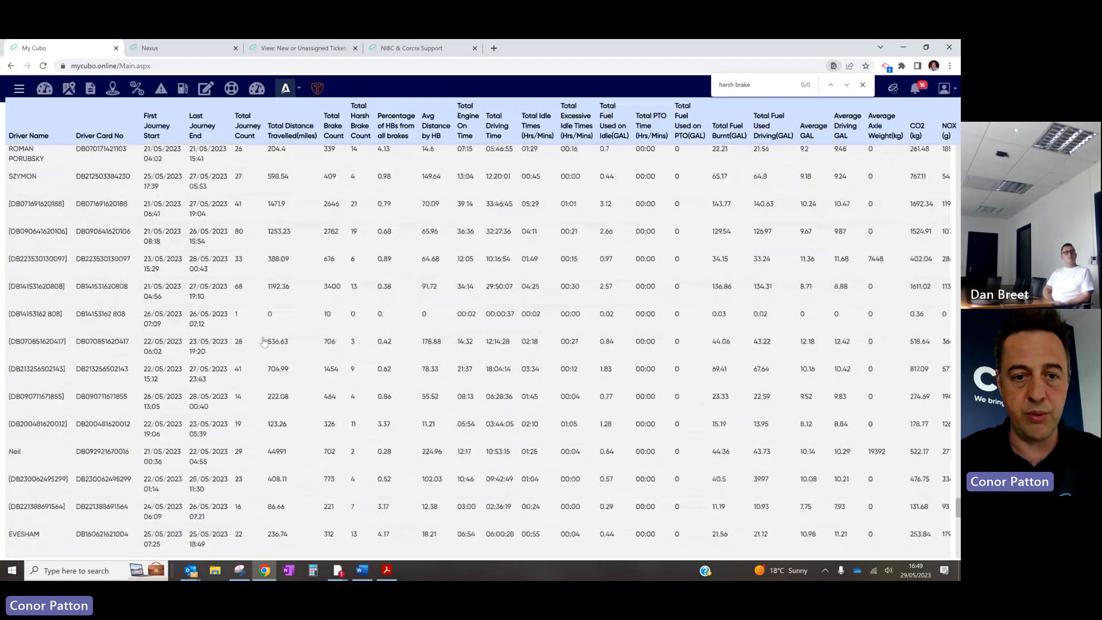
scroll(264, 341, "up", 15)
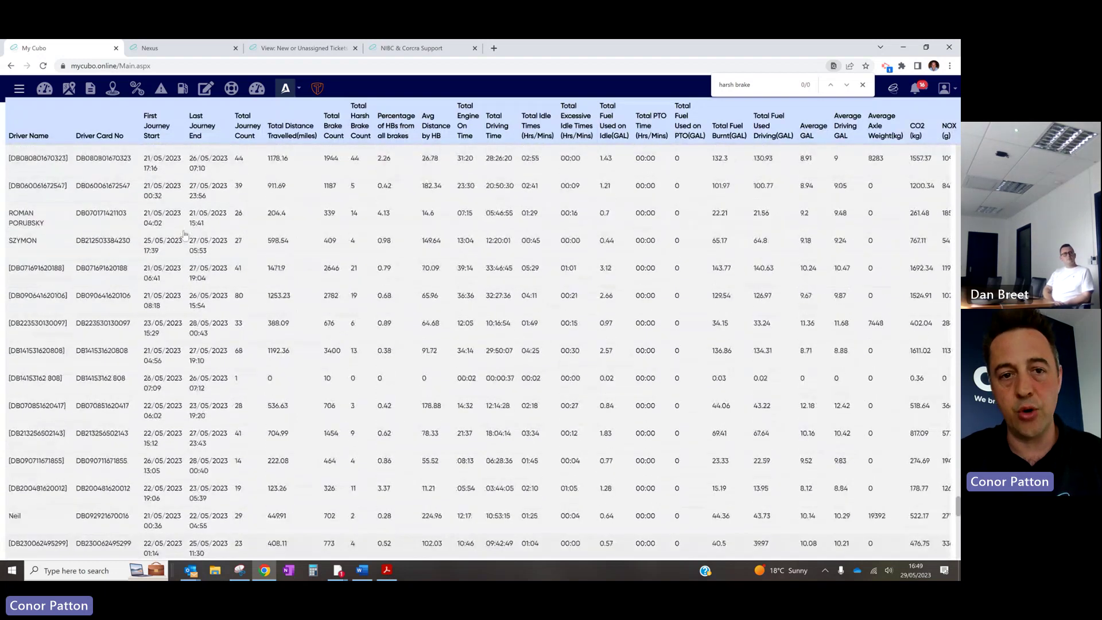
scroll(185, 234, "up", 5)
scroll(333, 200, "right", 2)
scroll(333, 200, "left", 2)
scroll(333, 199, "up", 10)
scroll(333, 200, "up", 15)
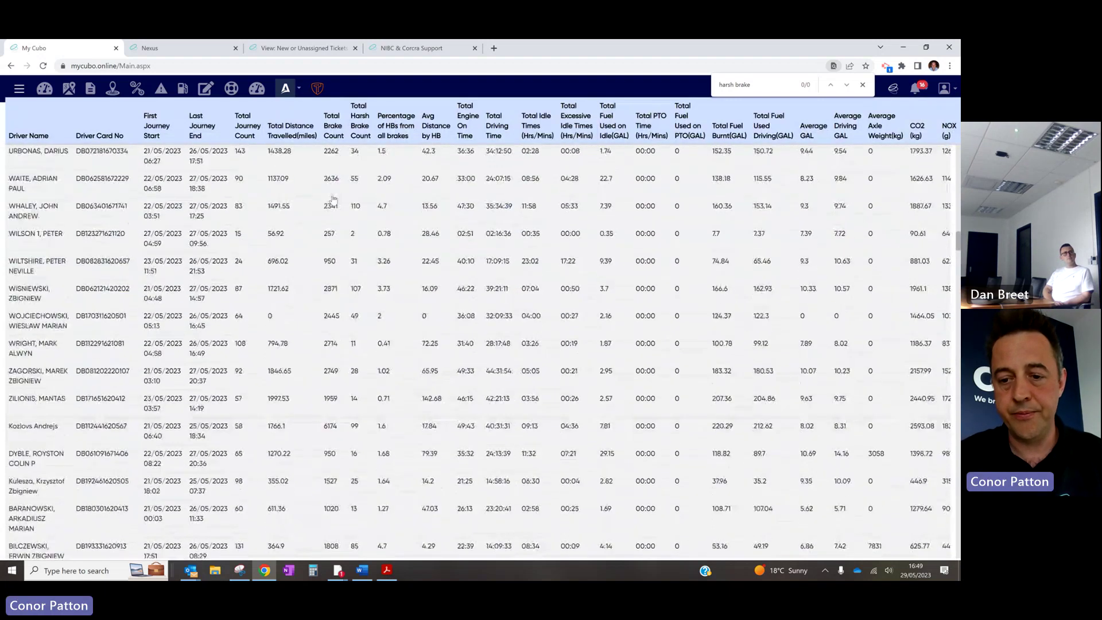
scroll(333, 200, "up", 5)
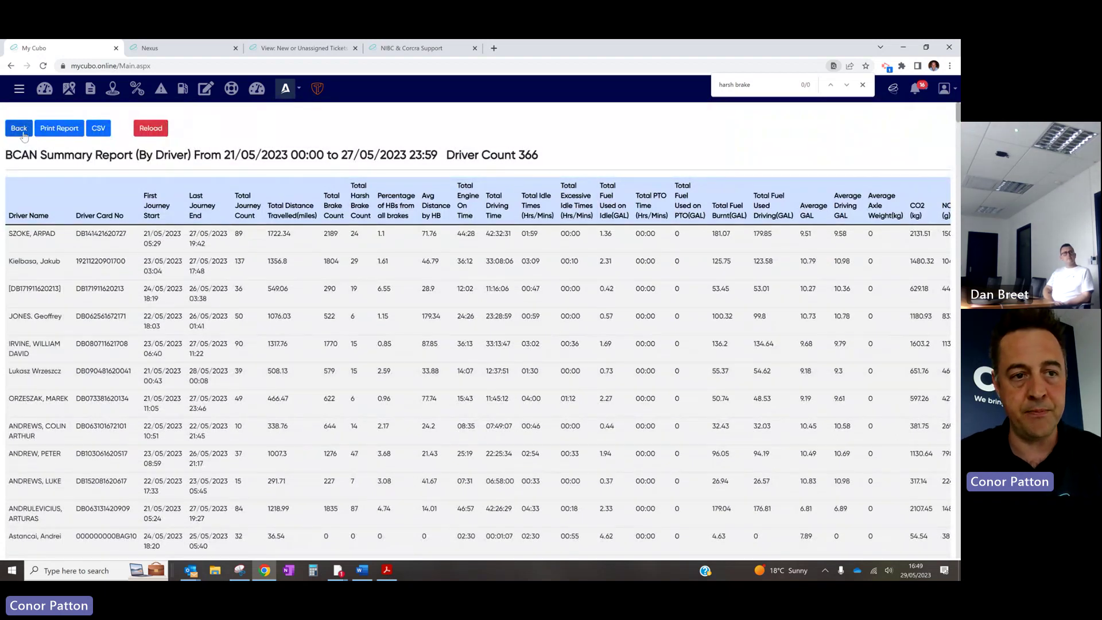
Attempt a CSV export of the driver report, close the failed download page, and return to report selection
left_click(99, 128)
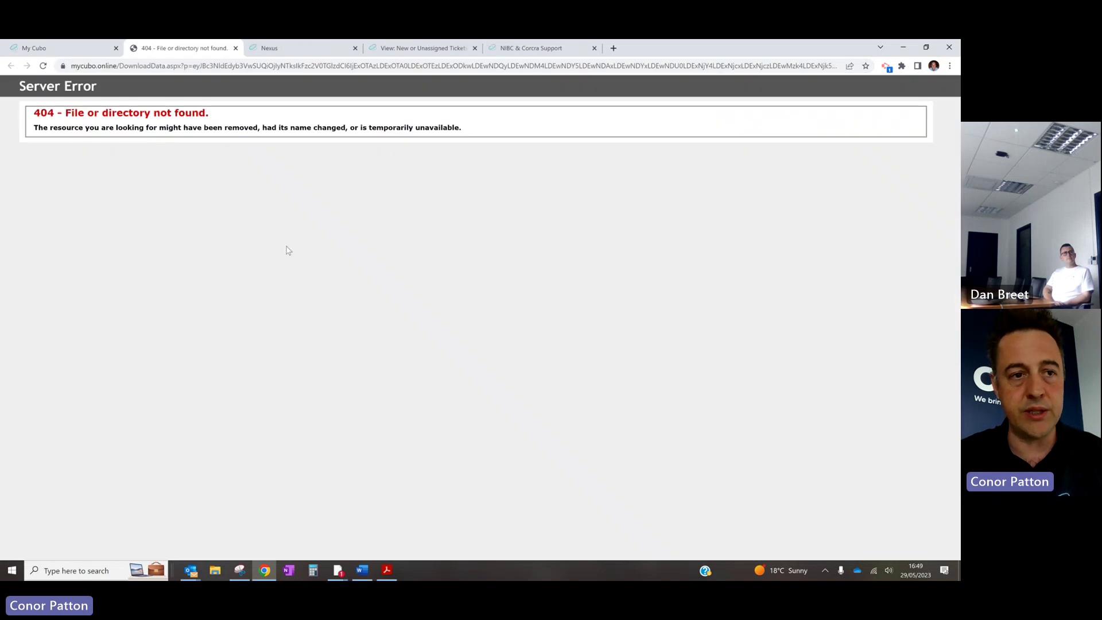
left_click(236, 49)
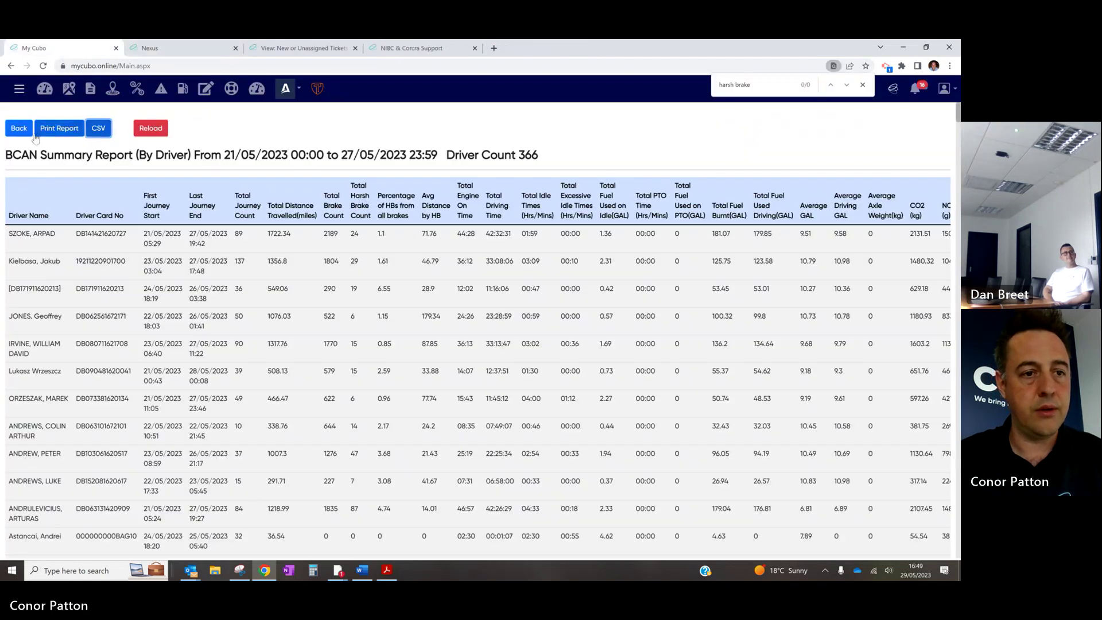
left_click(19, 129)
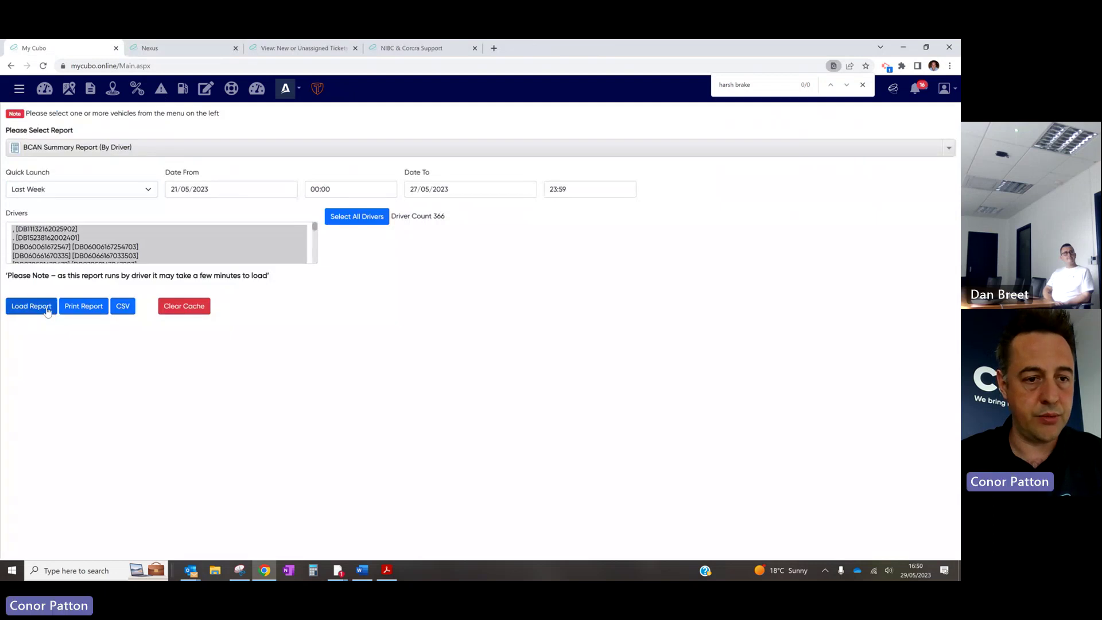
Regenerate the BCAN Summary Report (By Vehicle), export it as CSV, and view it in Excel
left_click(75, 146)
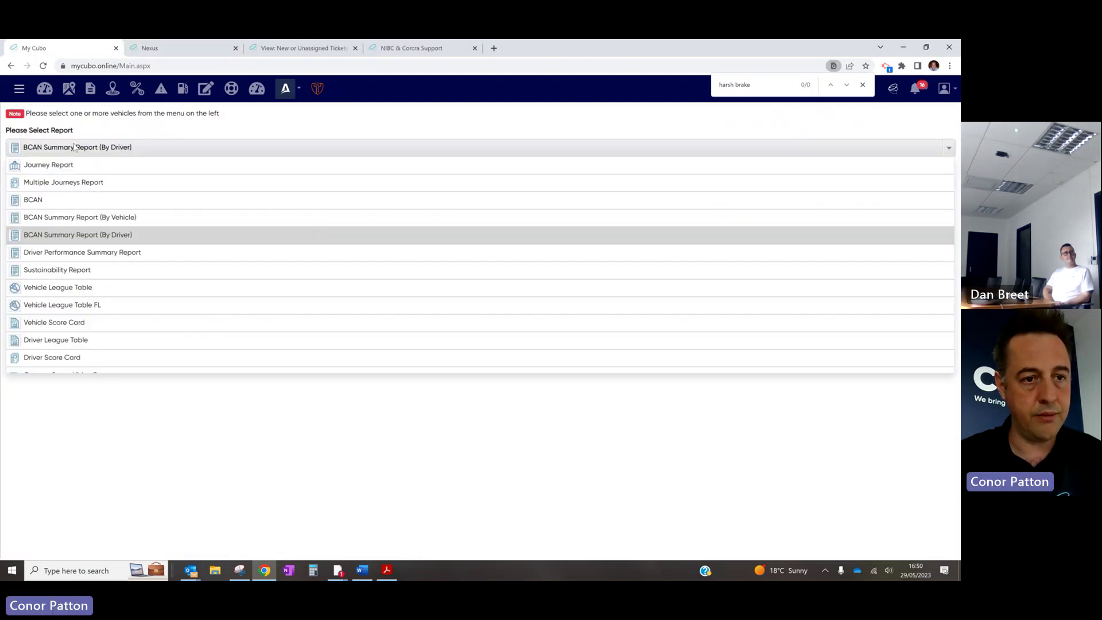
left_click(98, 217)
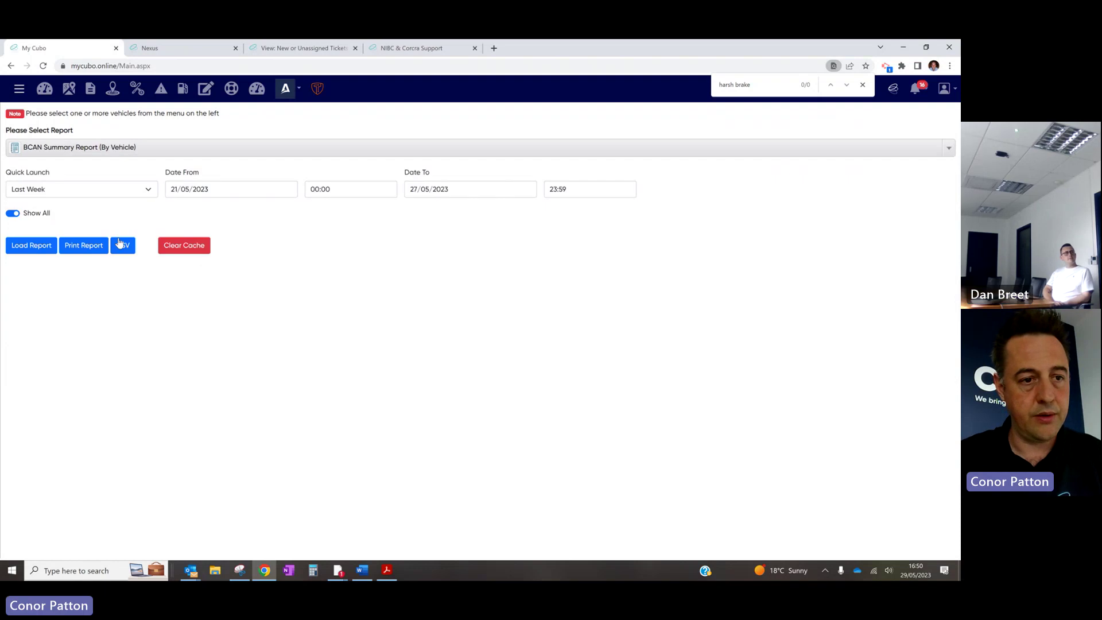
left_click(32, 244)
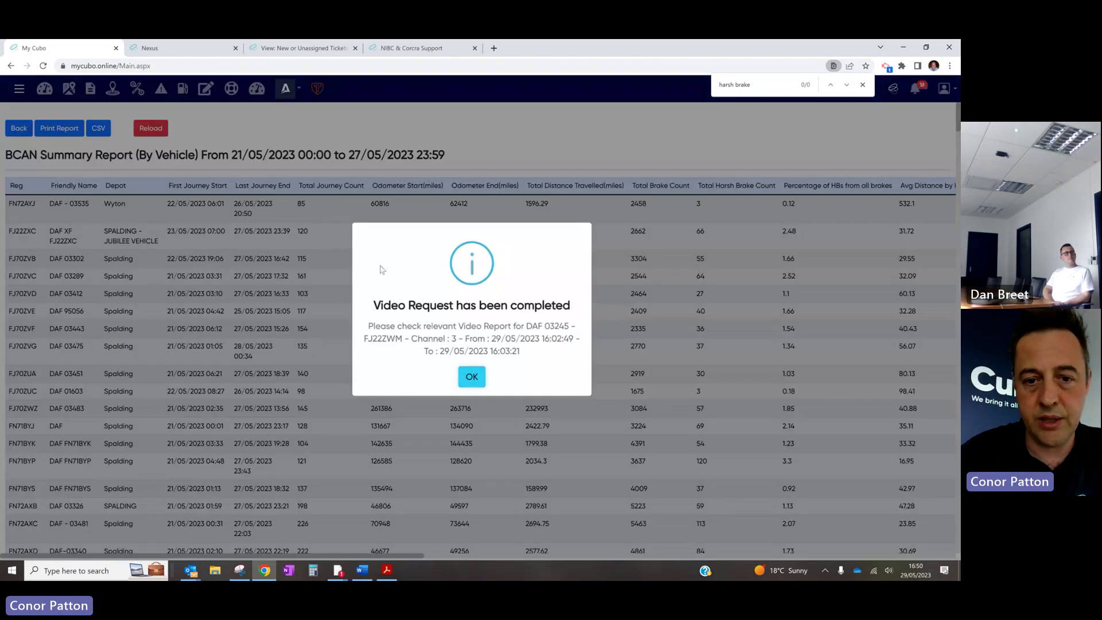
left_click(483, 377)
left_click(98, 129)
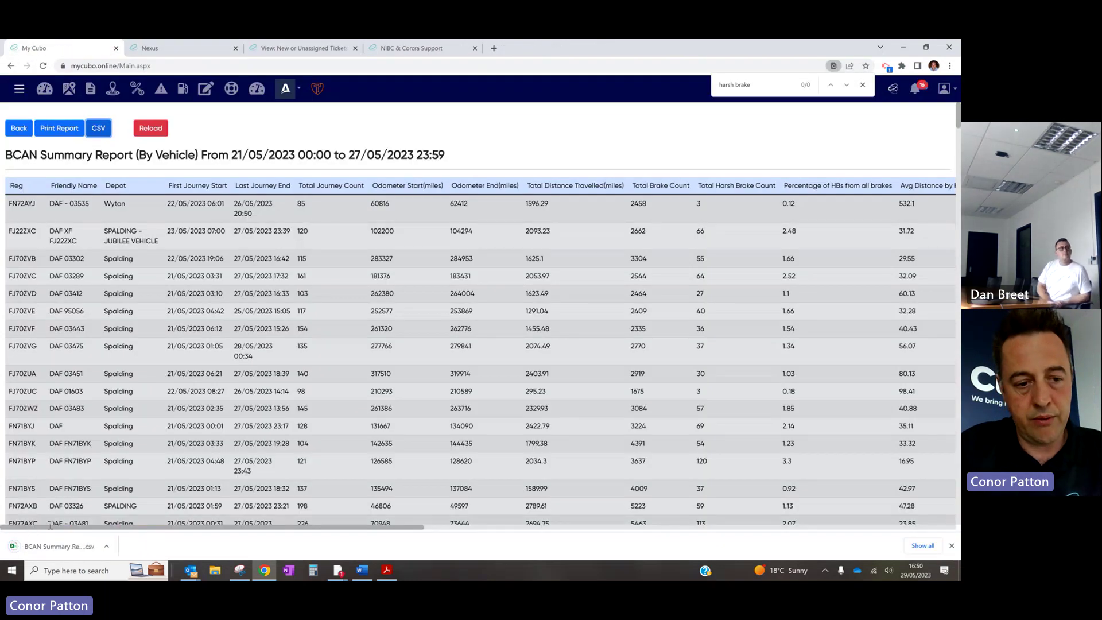
left_click(68, 548)
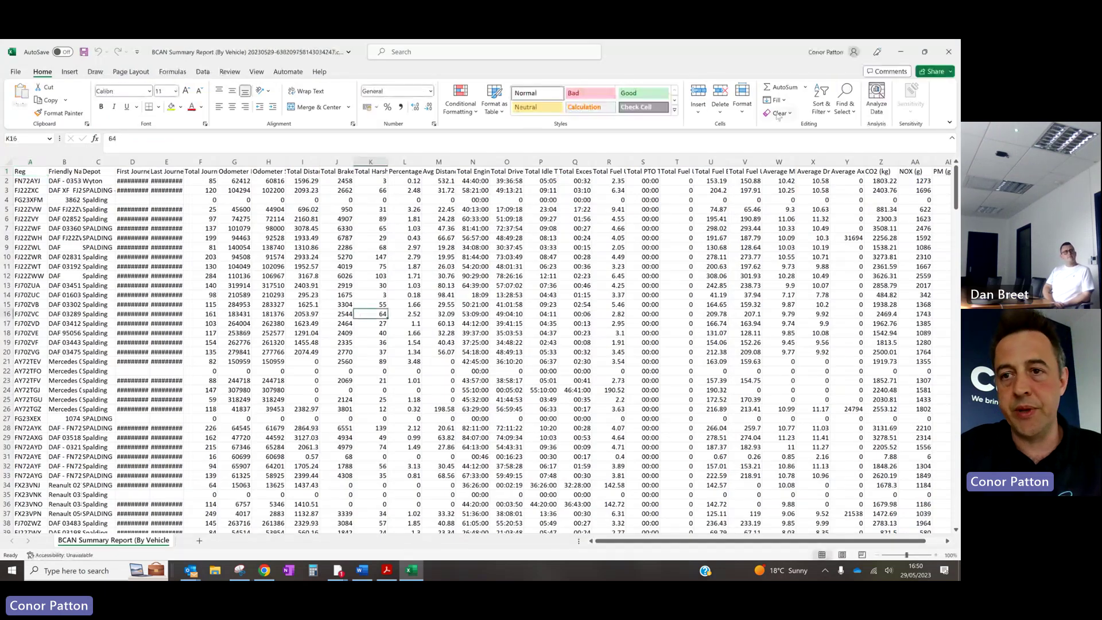
left_click(948, 51)
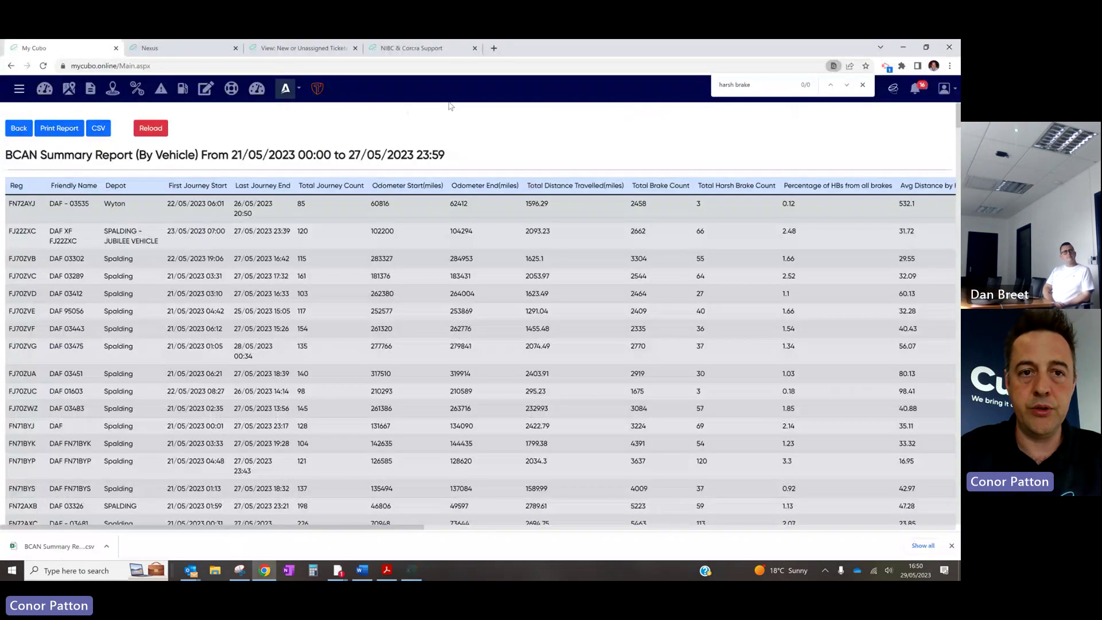
left_click(332, 45)
left_click(420, 51)
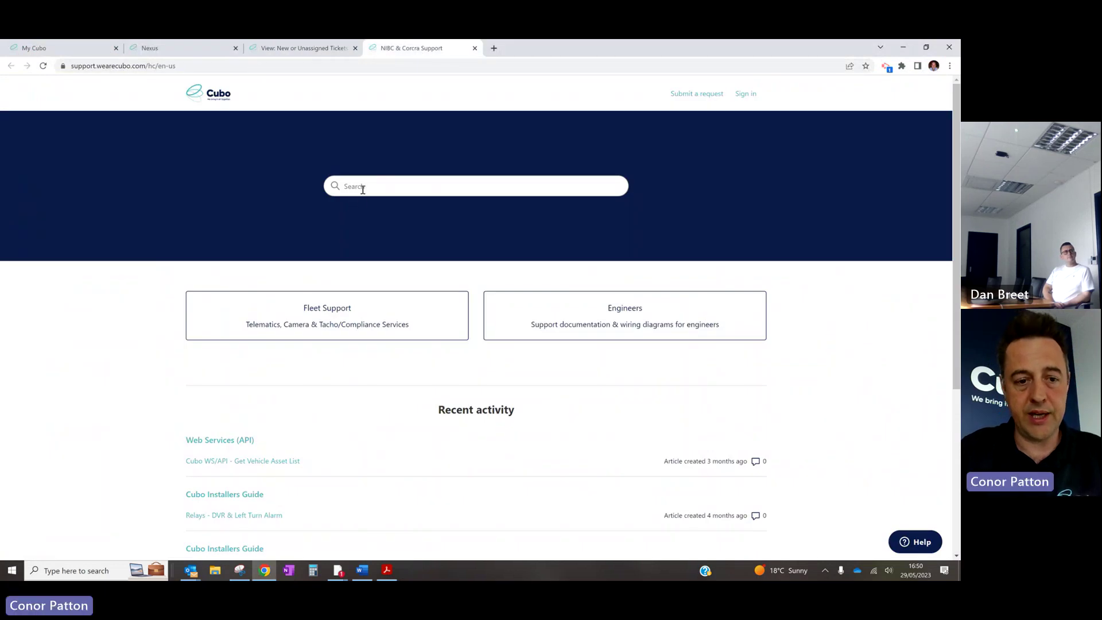
Read the BCAN Summary By Vehicle article in the Web Services (API) section
left_click(222, 442)
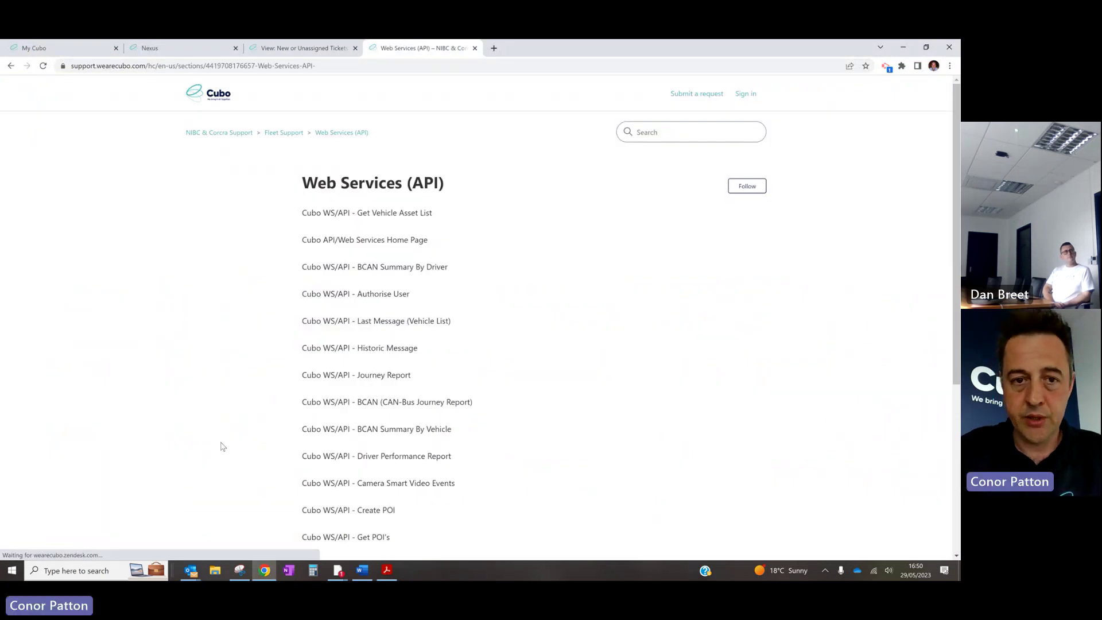
scroll(446, 349, "down", 1)
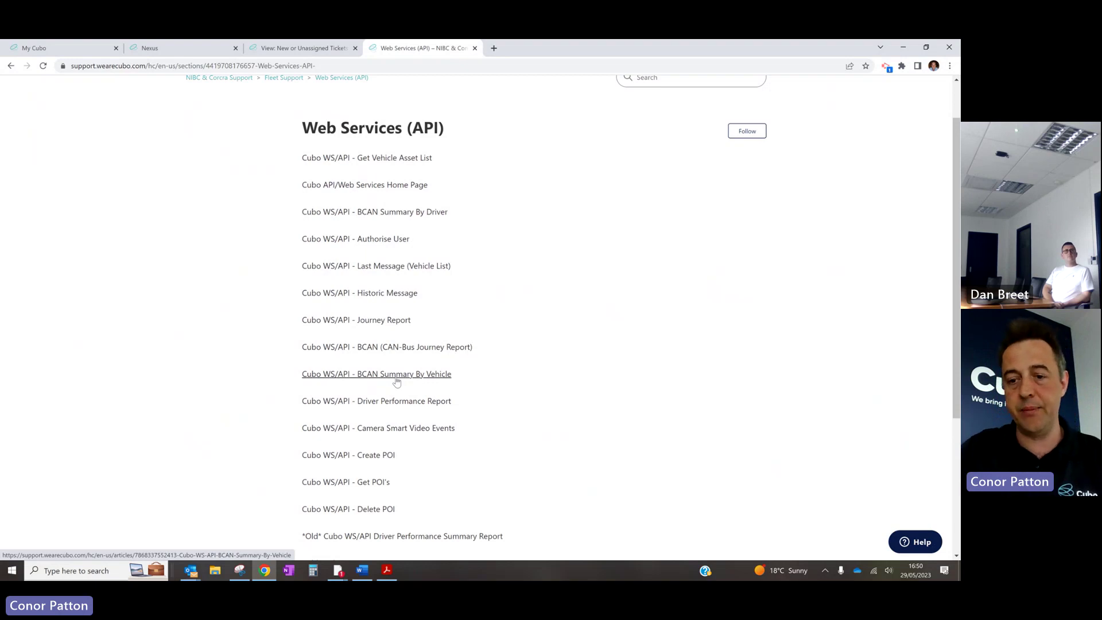
left_click(405, 375)
scroll(557, 313, "down", 3)
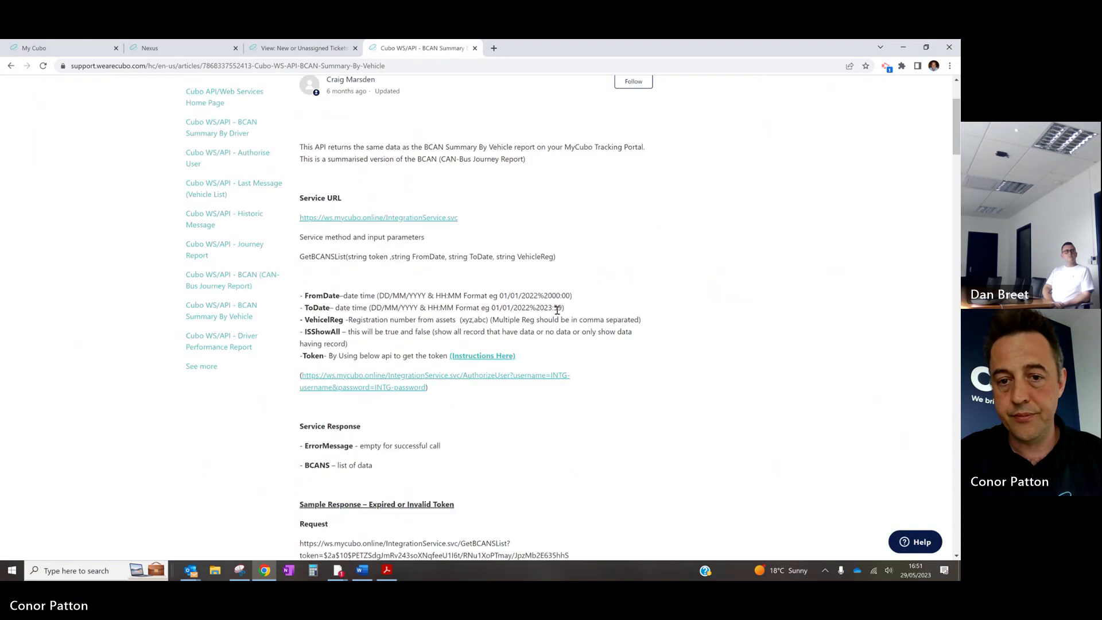
scroll(615, 352, "down", 5)
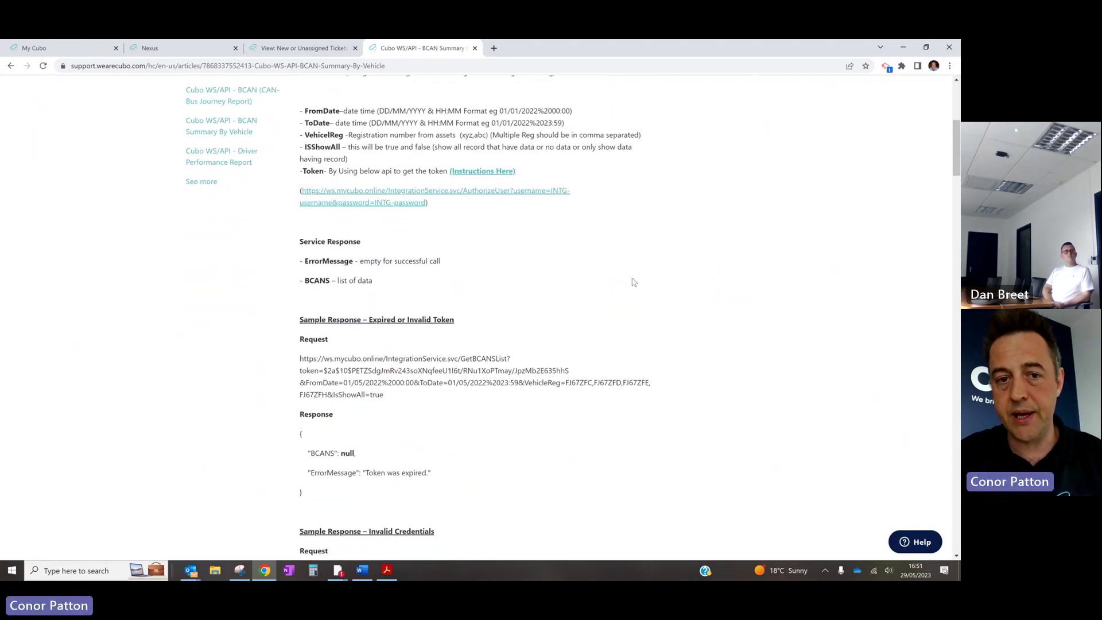
scroll(656, 280, "down", 2)
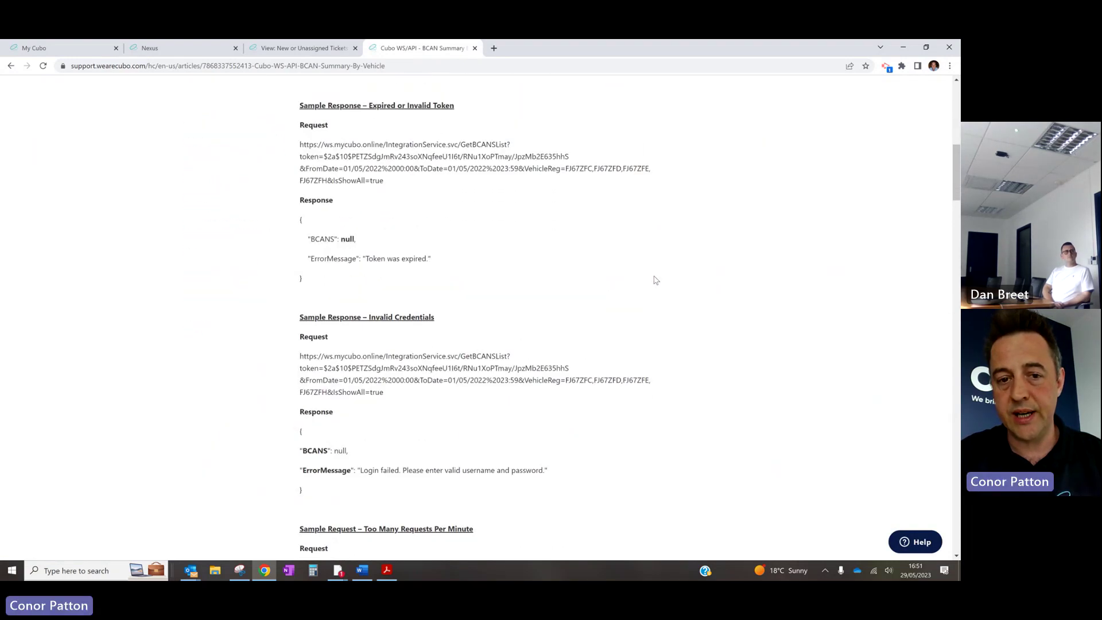
scroll(620, 241, "up", 10)
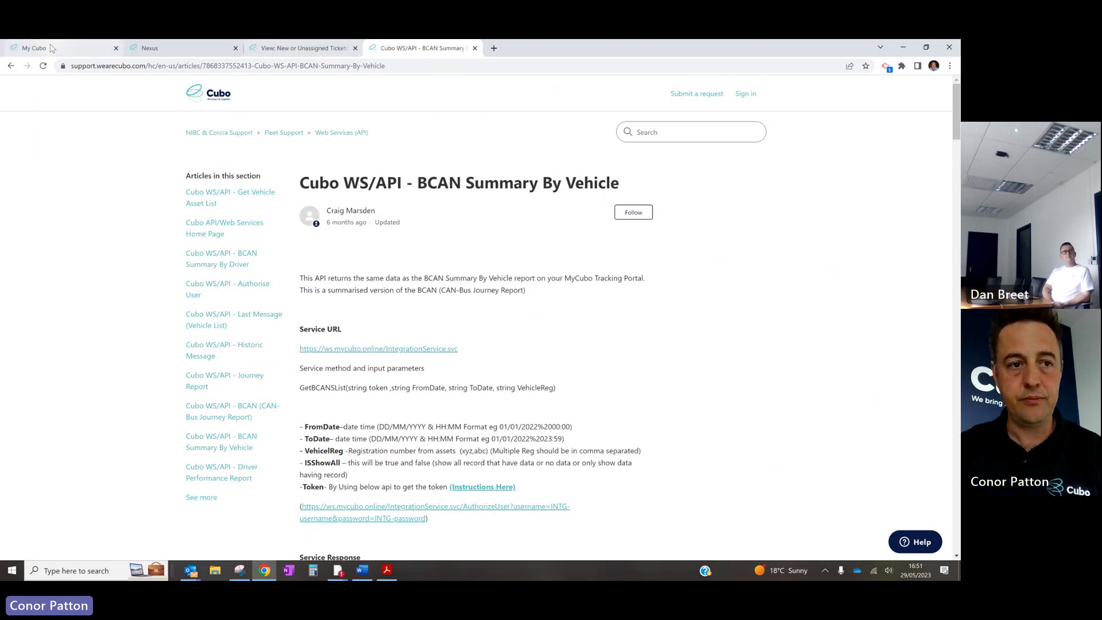
Go back to the API article list and return to the MyCubo vehicle report
left_click(342, 132)
scroll(364, 370, "down", 2)
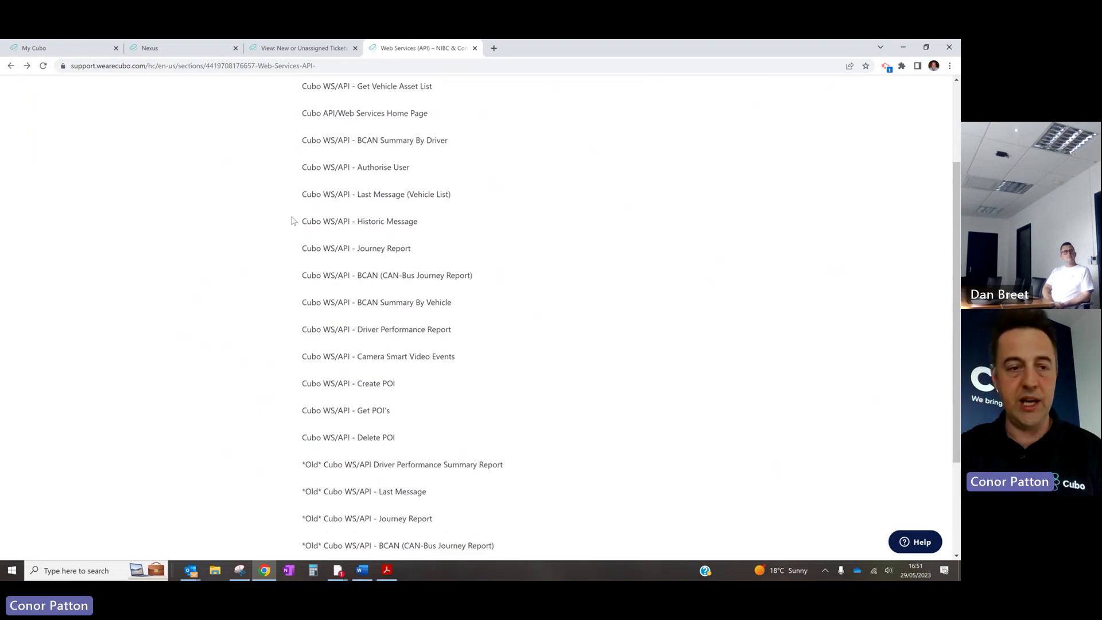
left_click(45, 48)
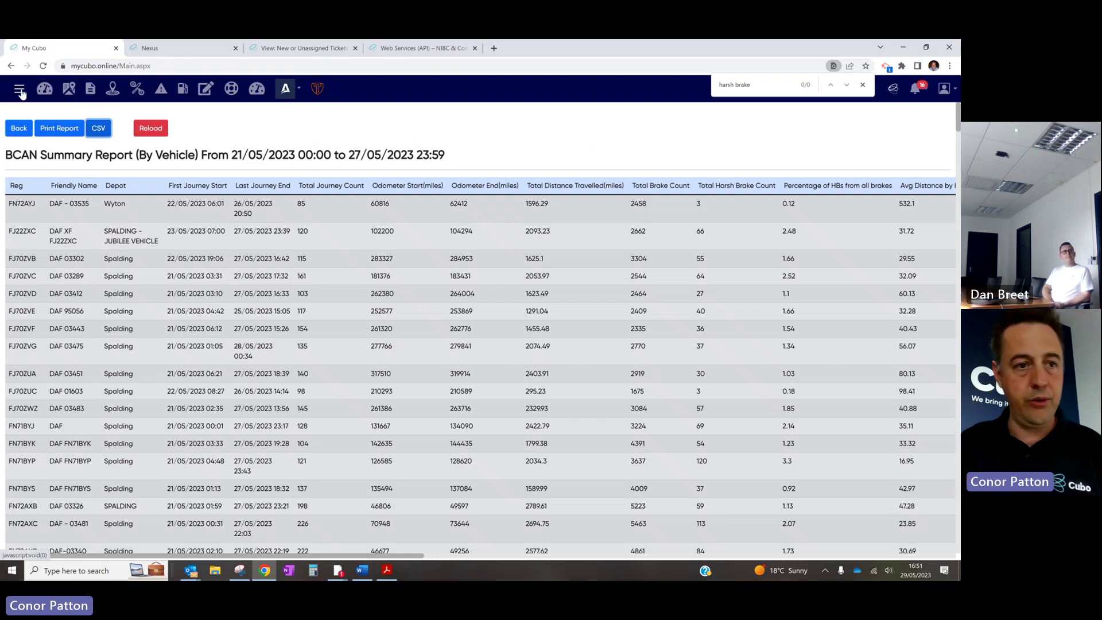
left_click(19, 91)
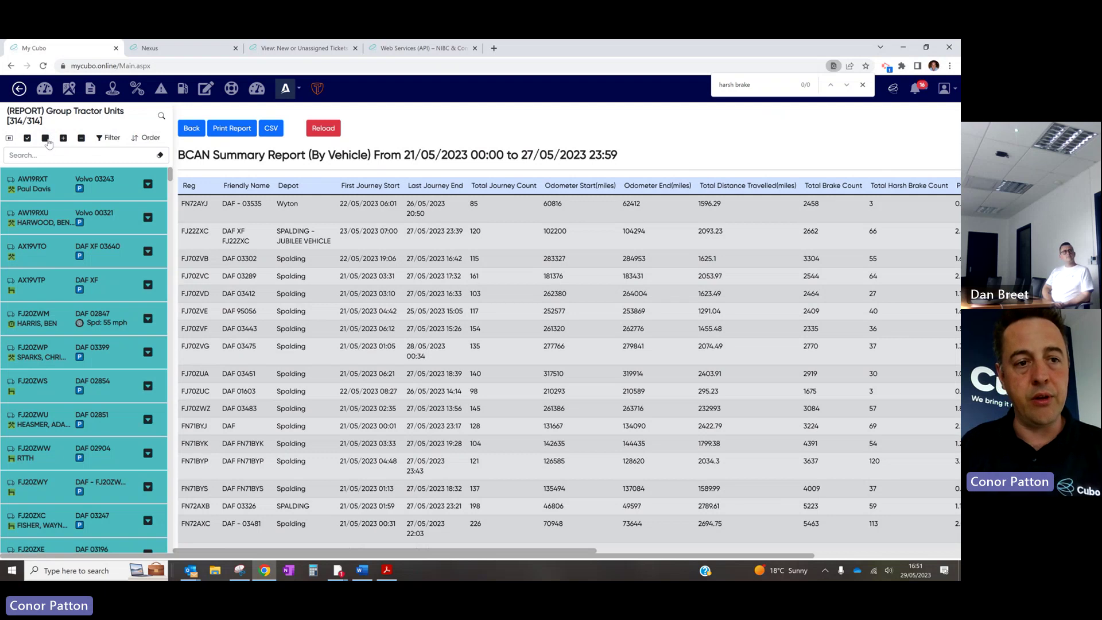
left_click(47, 140)
left_click(68, 148)
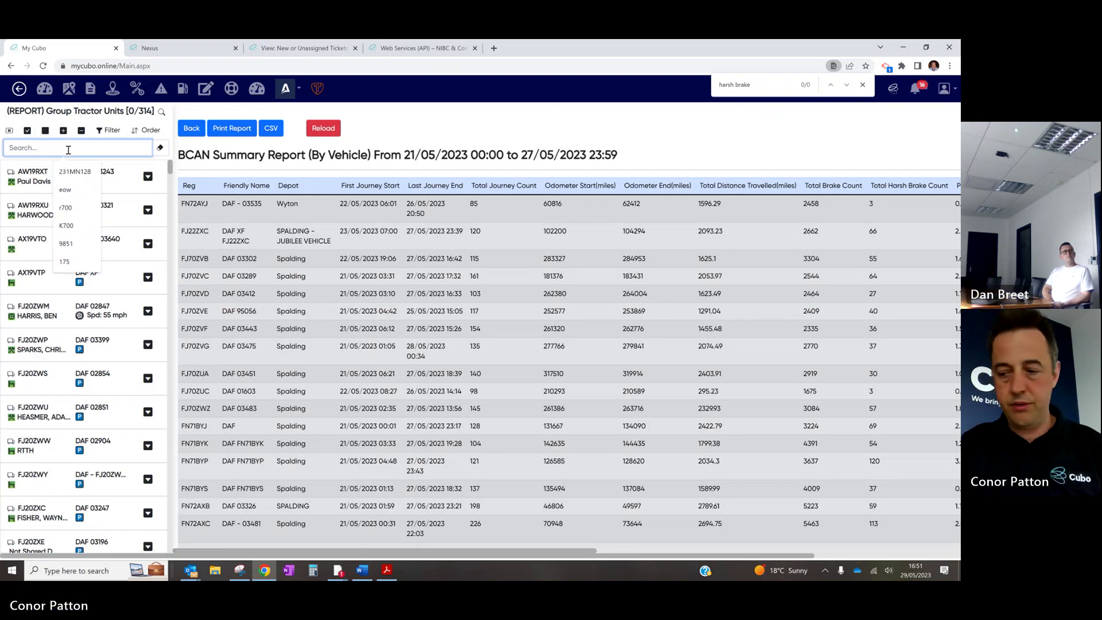
type("zwm")
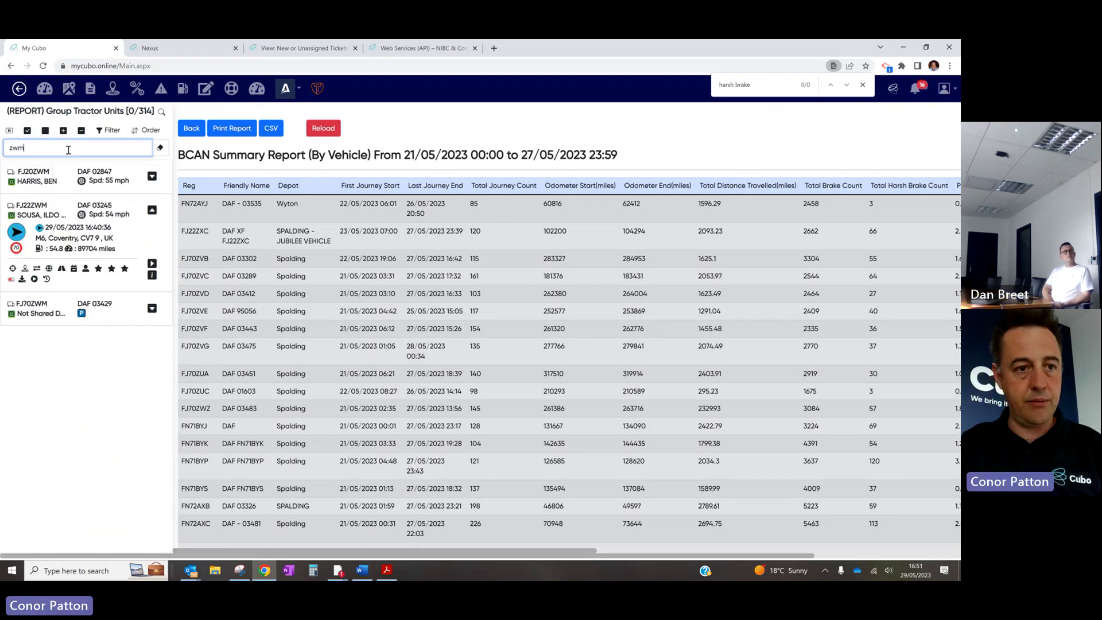
left_click(109, 223)
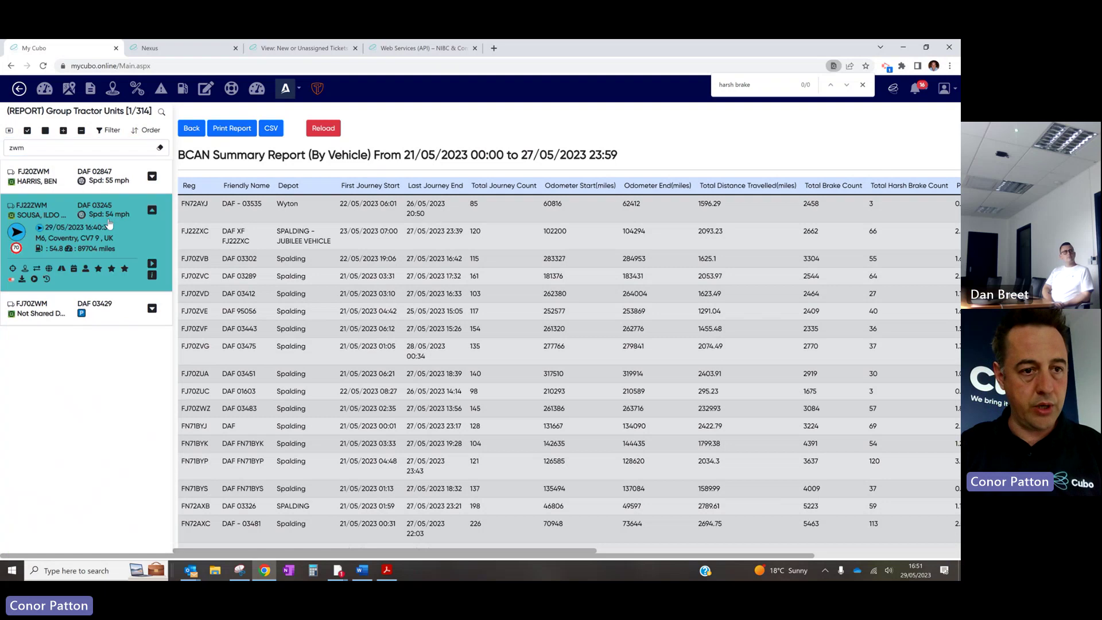
left_click(6, 147)
type("fj22")
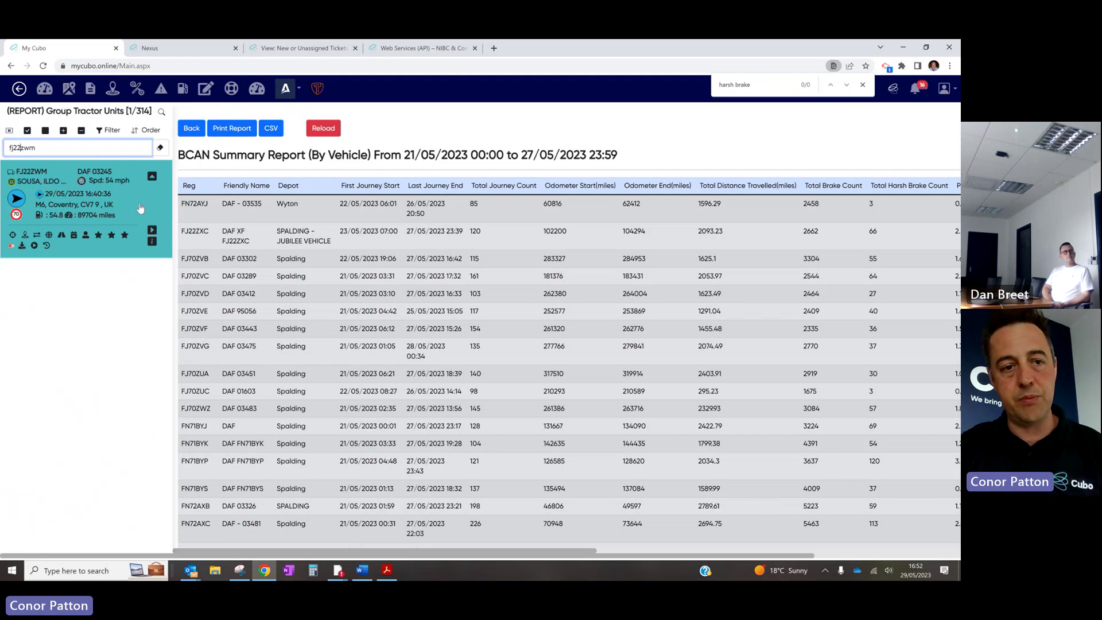
left_click(68, 89)
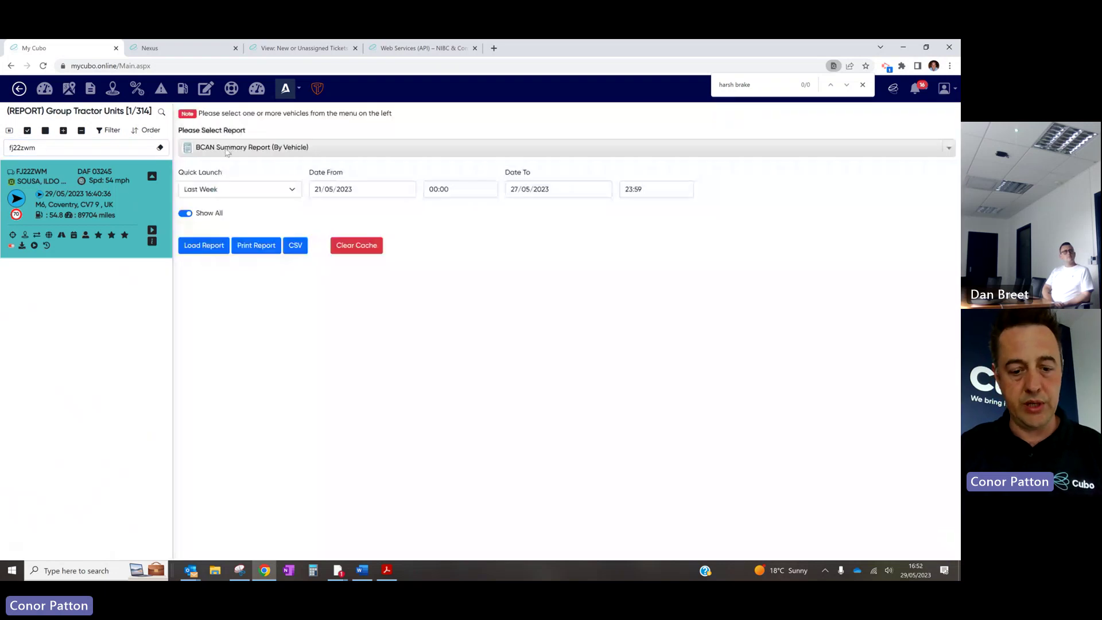
Run the Camera Smart Video Events report with the Today quick date range
left_click(226, 148)
type("came")
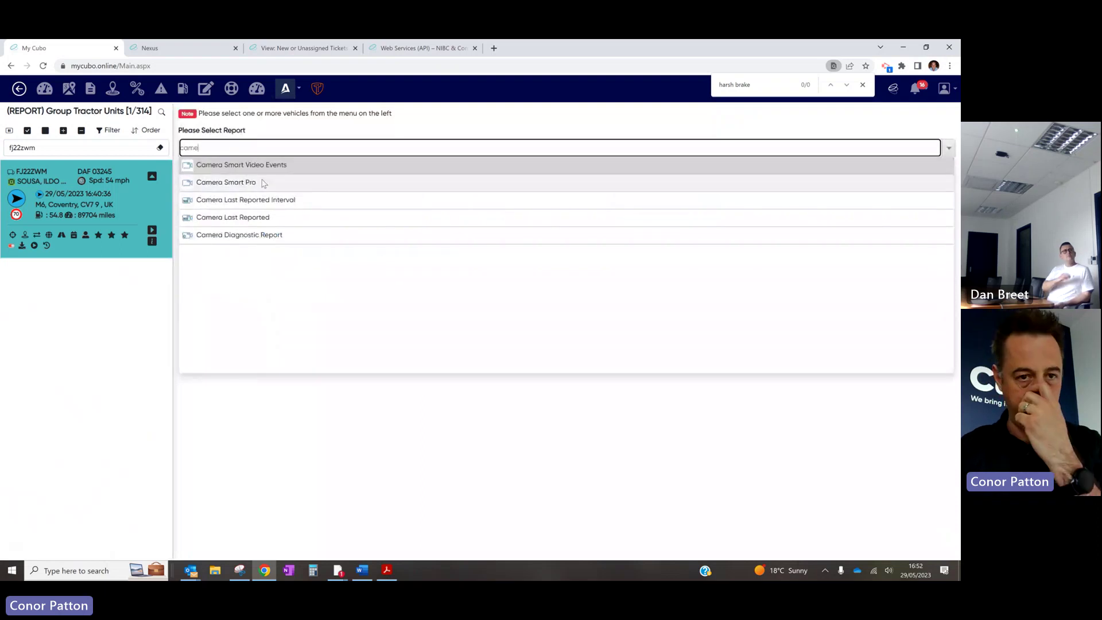
left_click(285, 168)
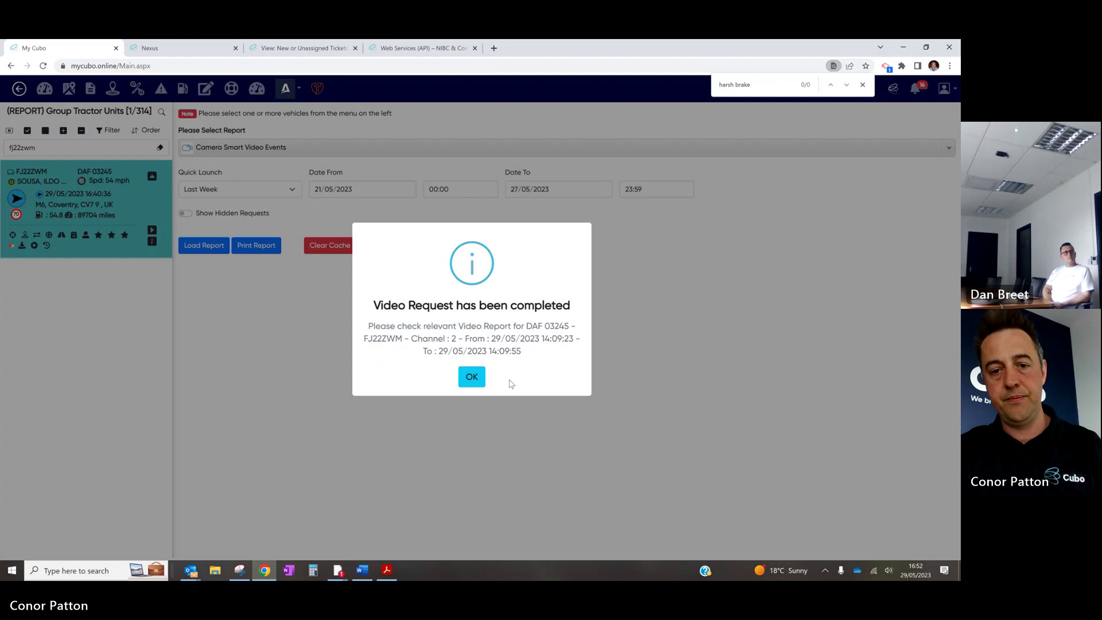
left_click(472, 376)
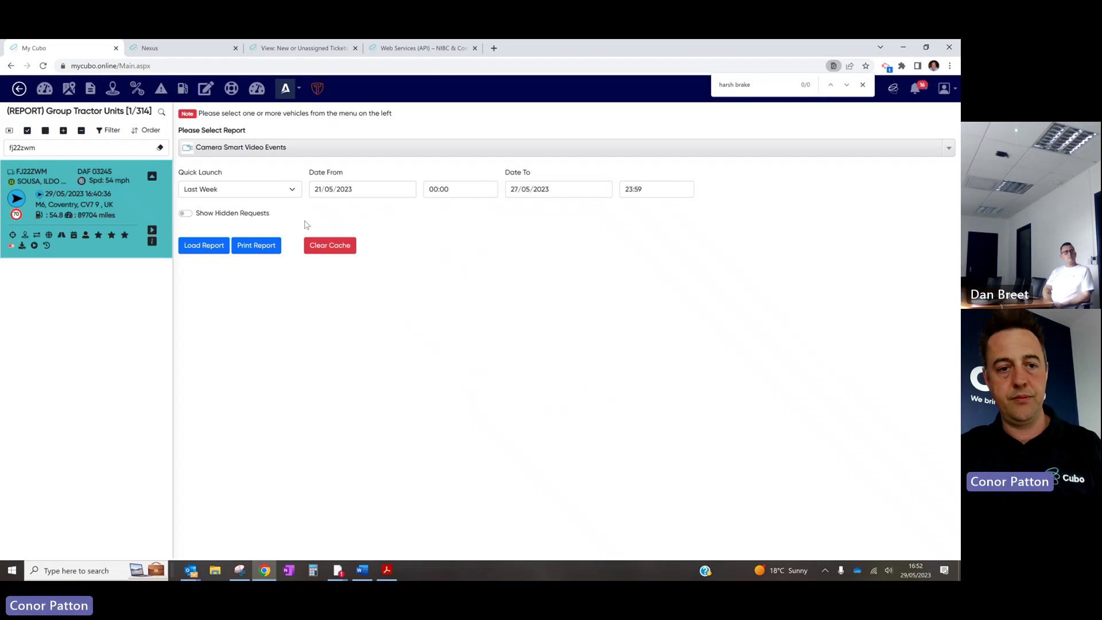
left_click(267, 190)
left_click(232, 216)
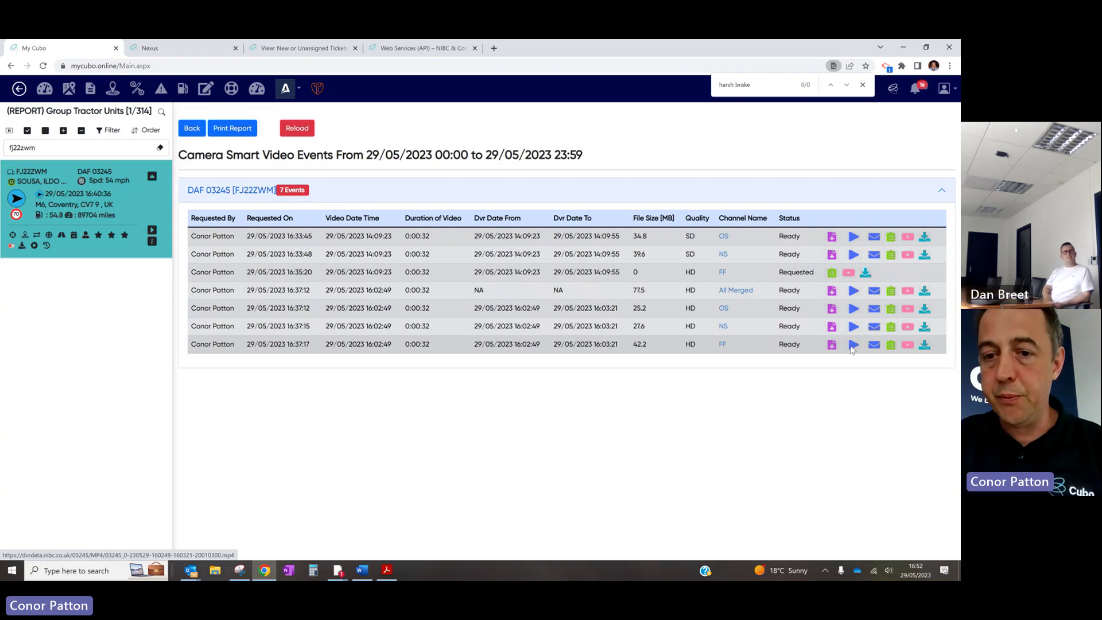
Play and close the last event's dashcam clip, the NS camera clip and the 16:02:49 clip
left_click(853, 346)
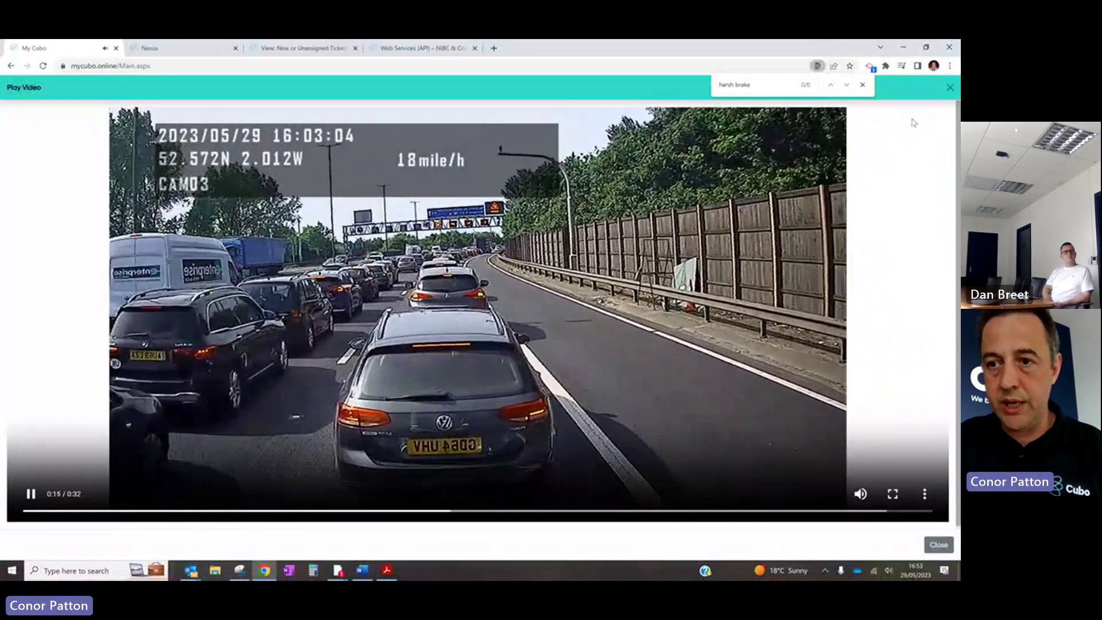
key("Escape")
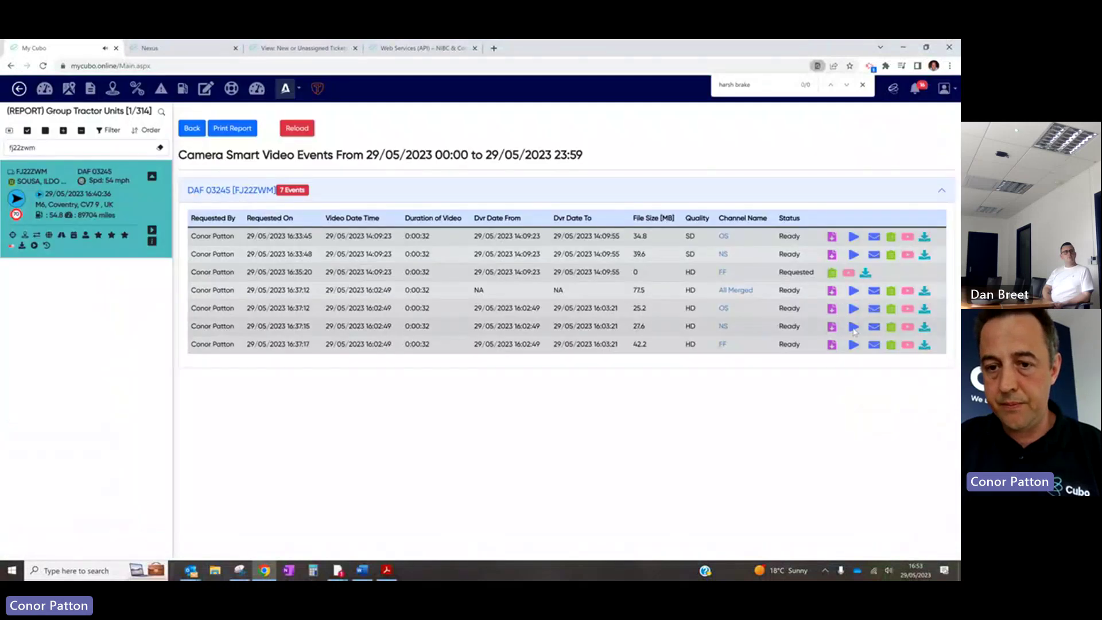
left_click(854, 327)
left_click(945, 89)
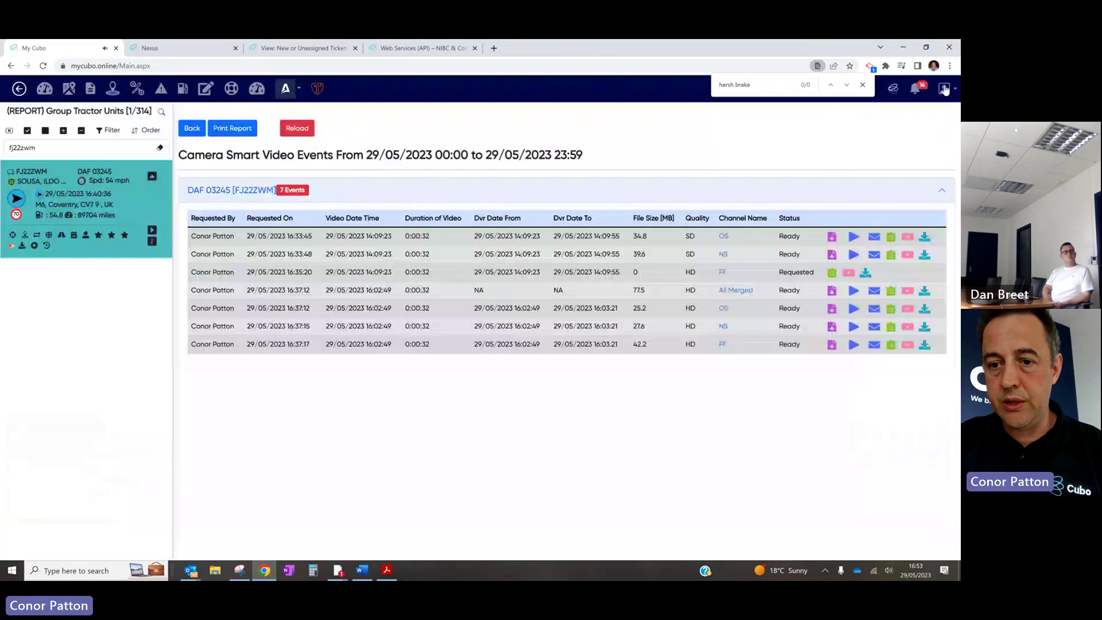
left_click(854, 308)
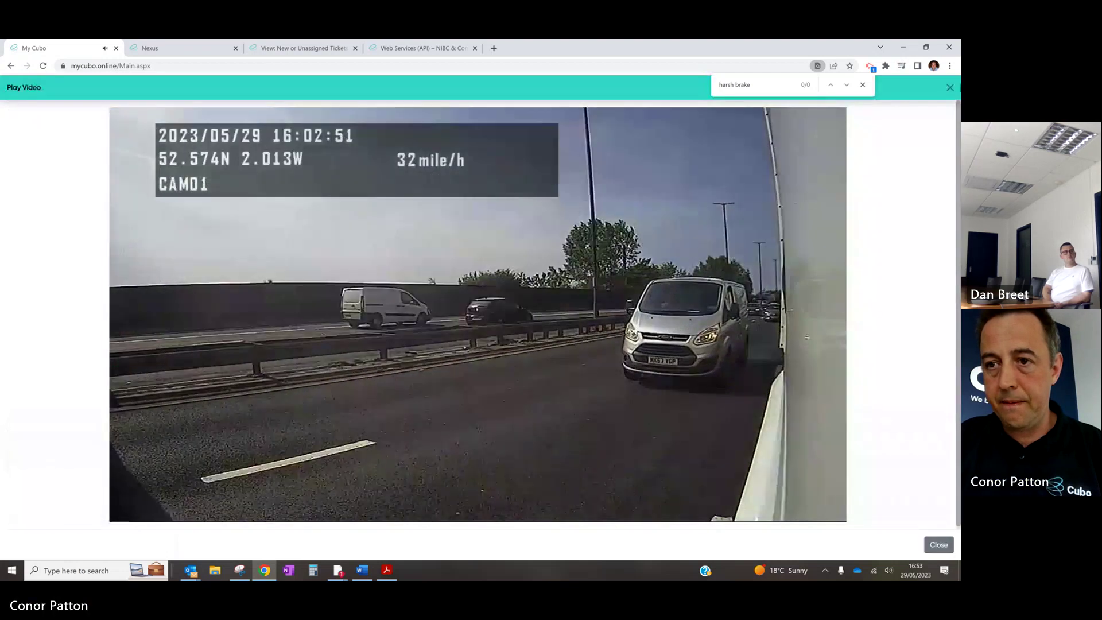
key("Escape")
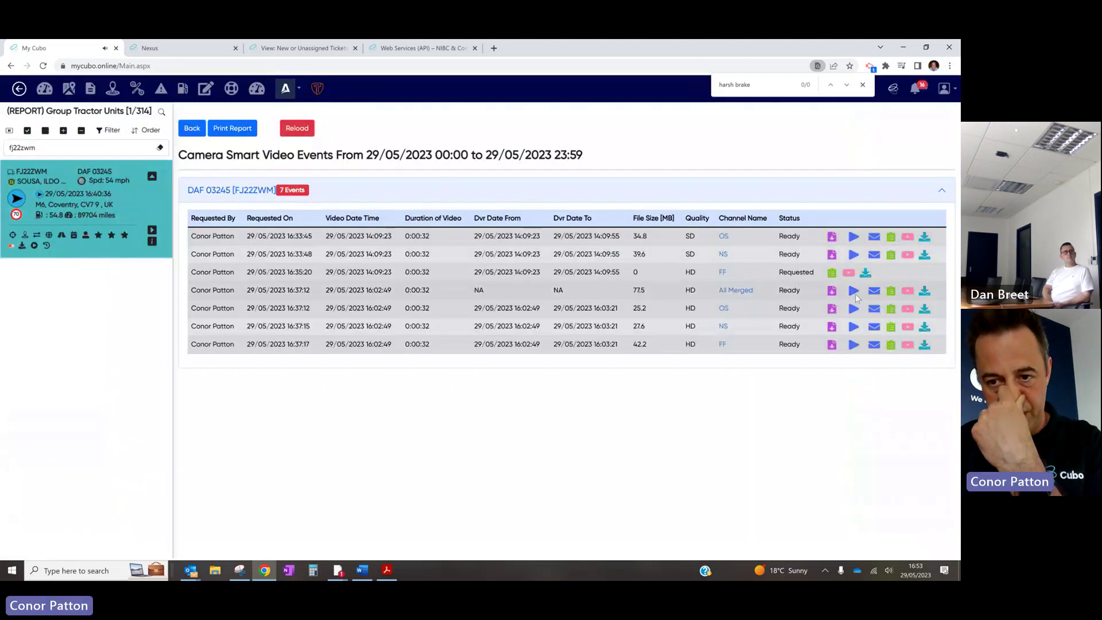
Preview the All Merged clip, then download it and open the downloaded MP4
left_click(854, 291)
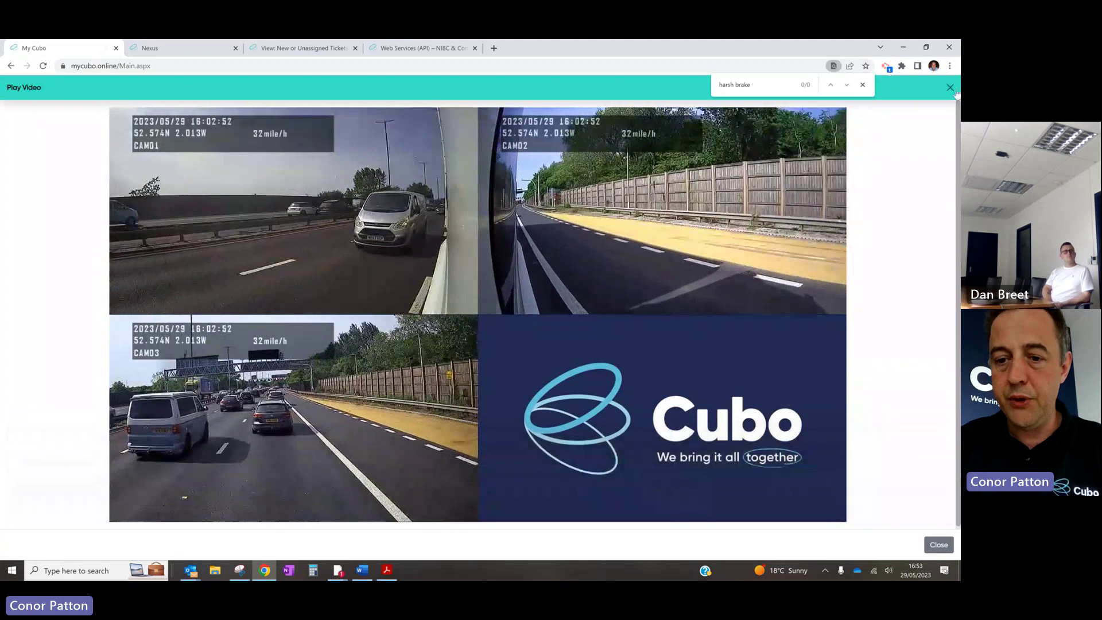
left_click(951, 88)
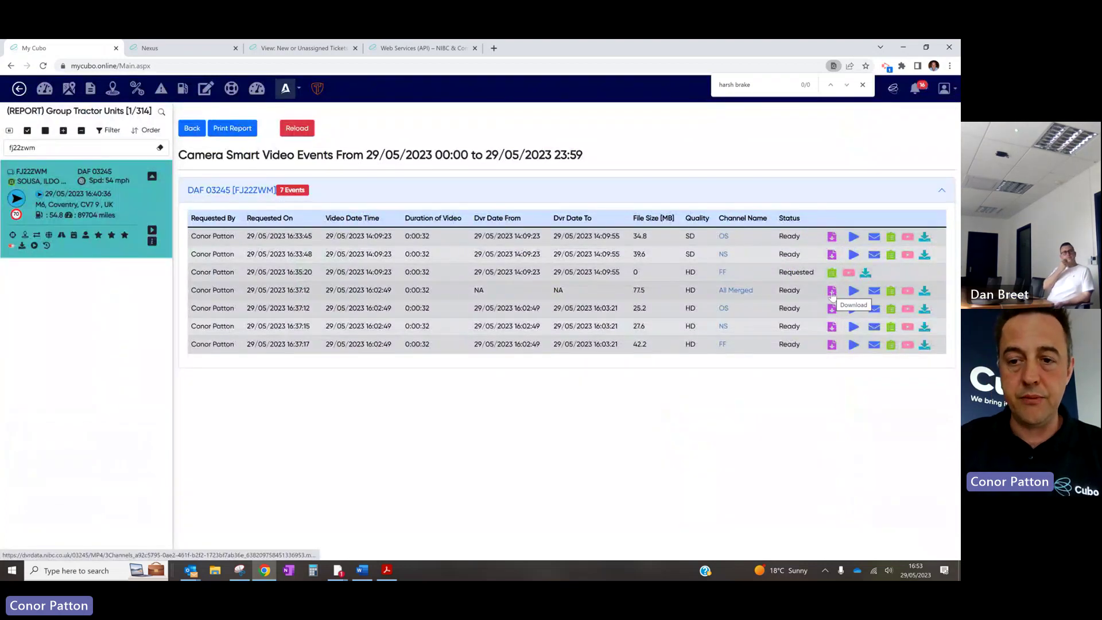
left_click(832, 292)
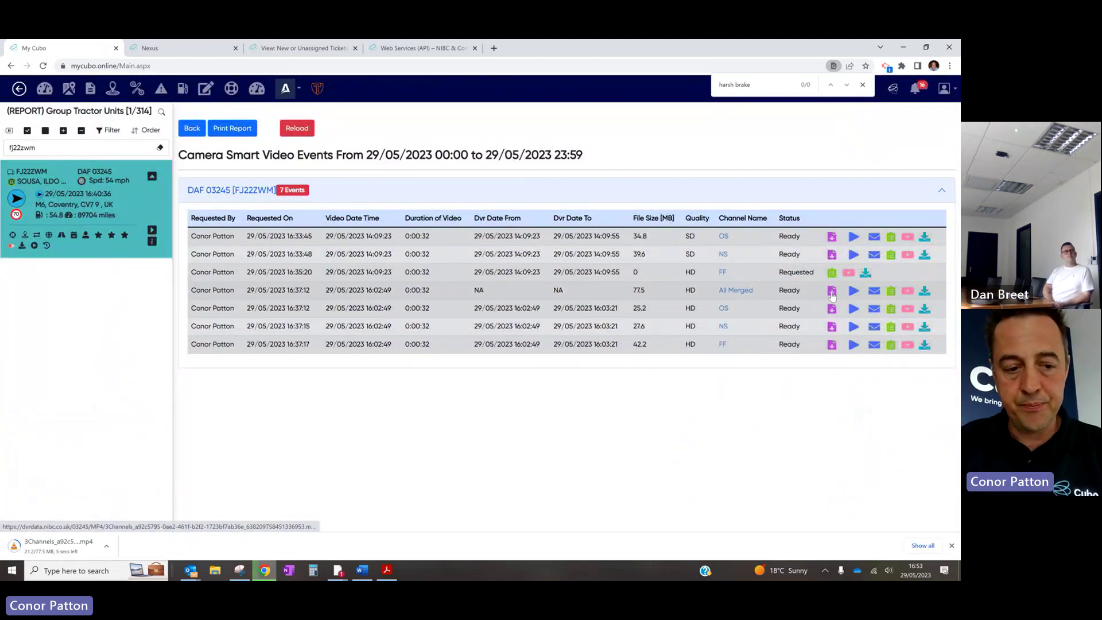
left_click(65, 546)
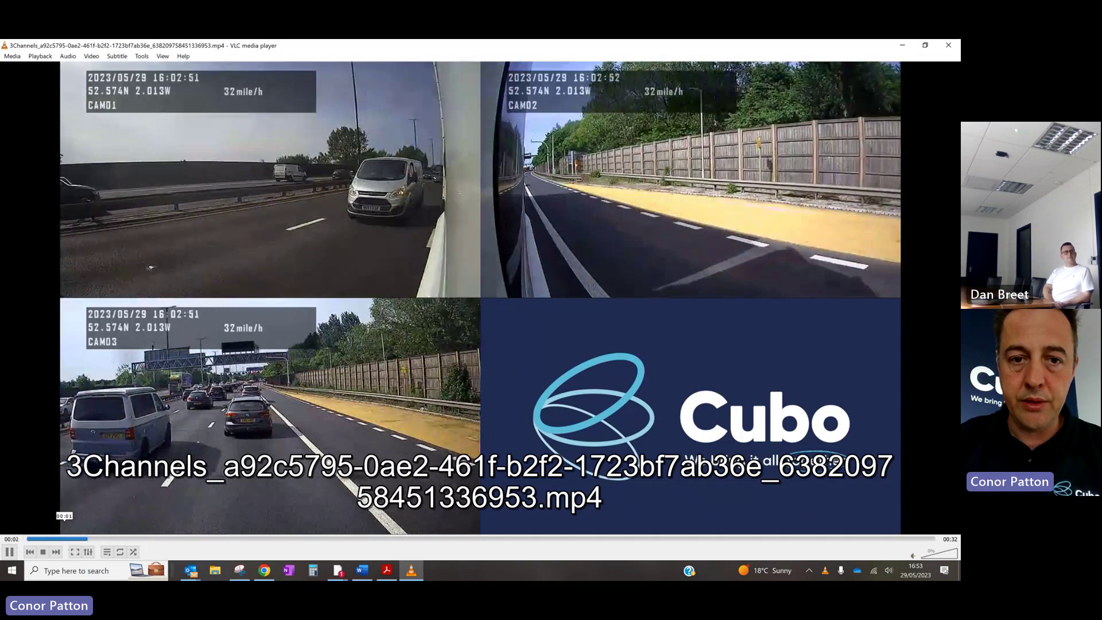
Pause the merged footage in VLC, step forward three frames across two pauses, then close VLC
key("space")
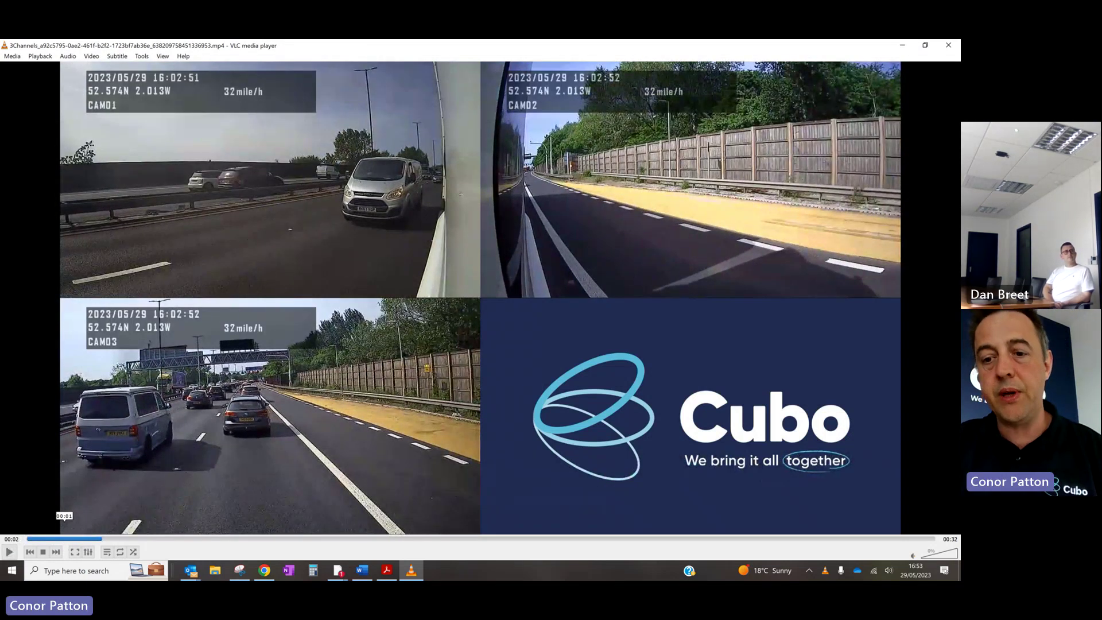
key("e")
key("e")
key("e")
key("e")
key("e")
key("e")
key("e")
key("e")
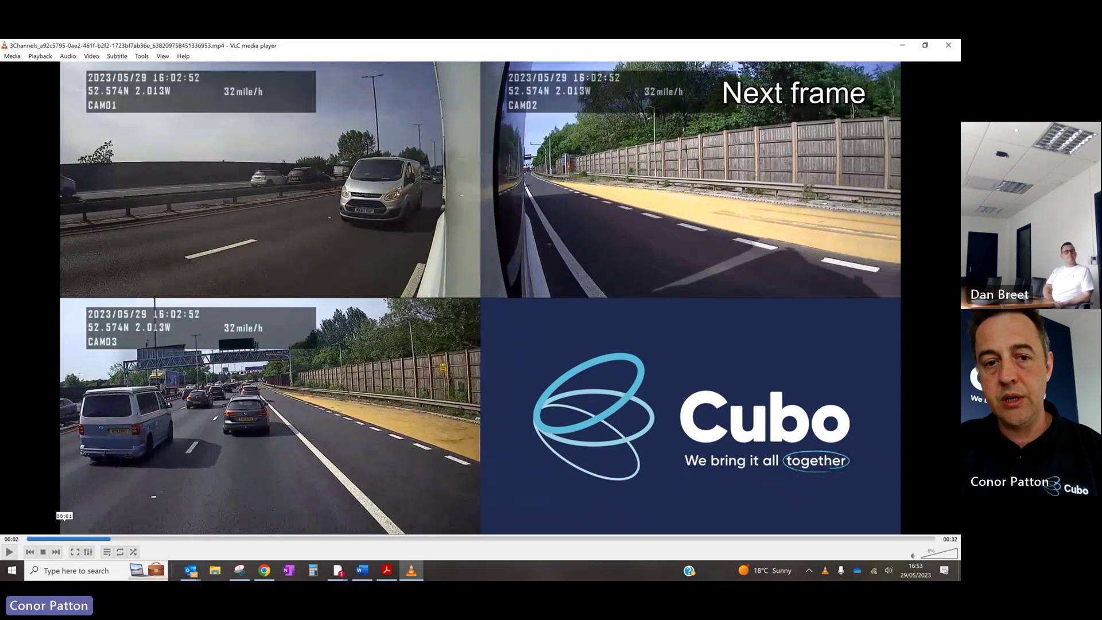
key("e")
key("e")
key("e")
key("e")
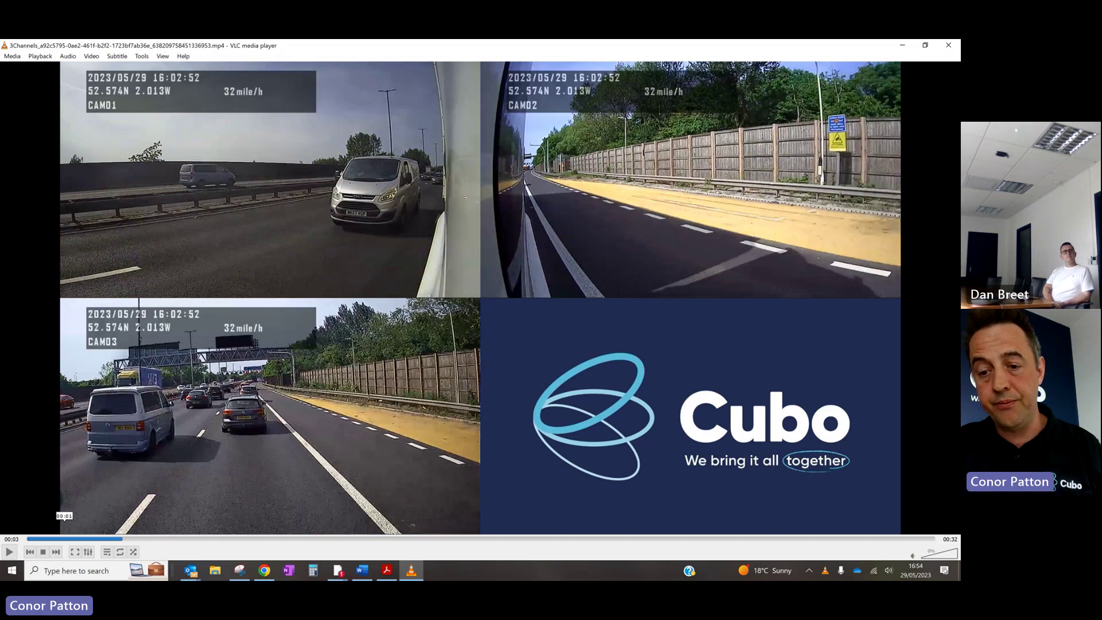
key("space")
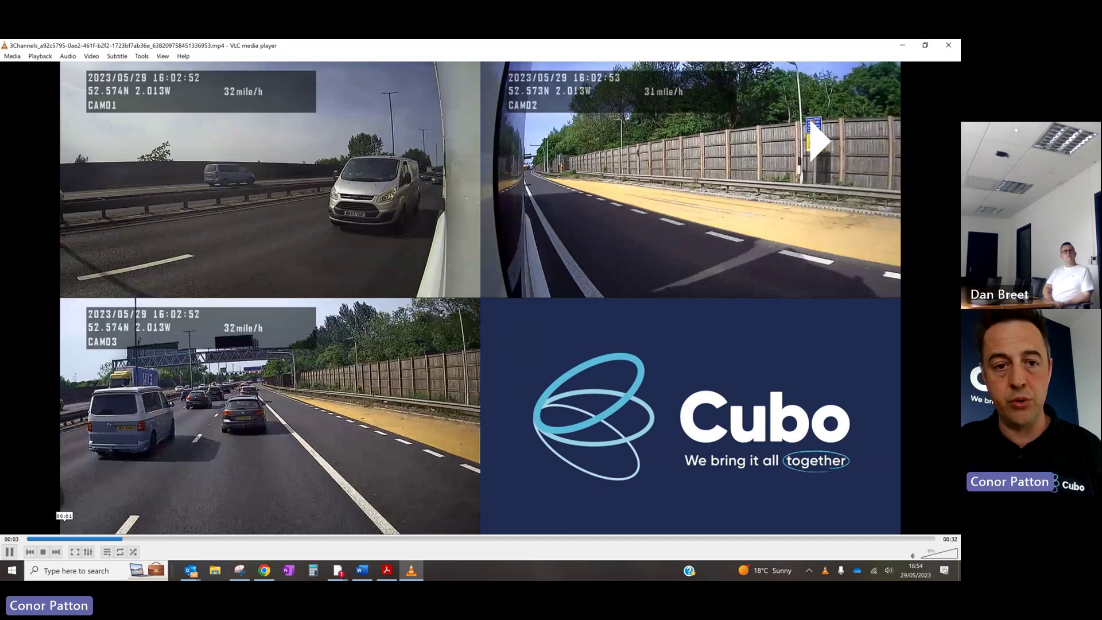
key("space")
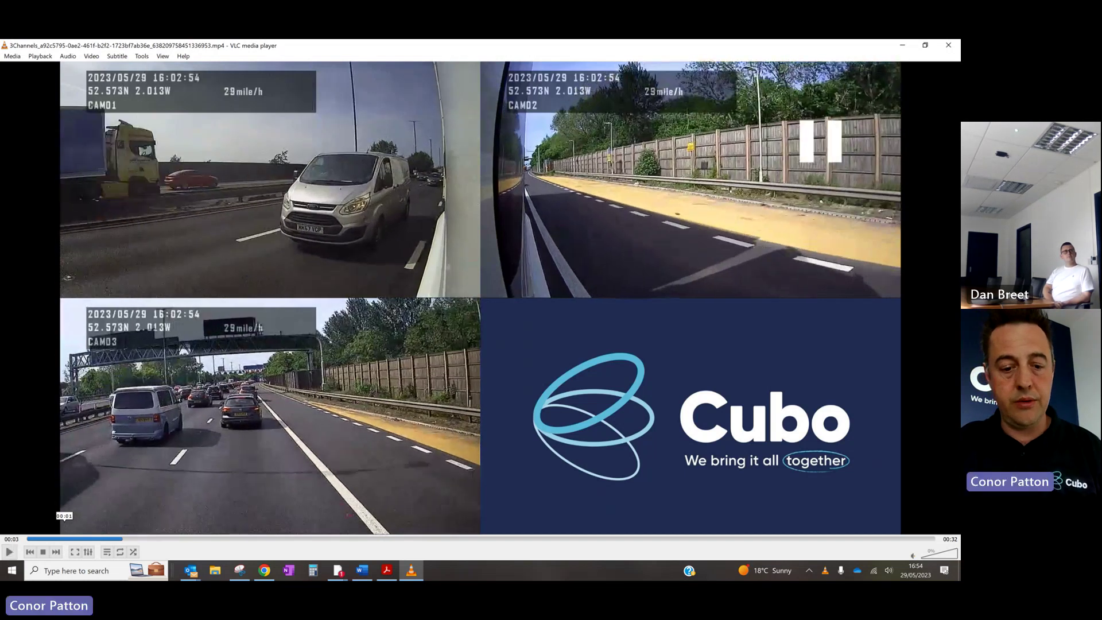
key("e")
key("e")
key("e")
key("e")
key("e")
key("e")
key("e")
key("e")
key("e")
key("e")
key("e")
key("e")
key("e")
key("e")
key("e")
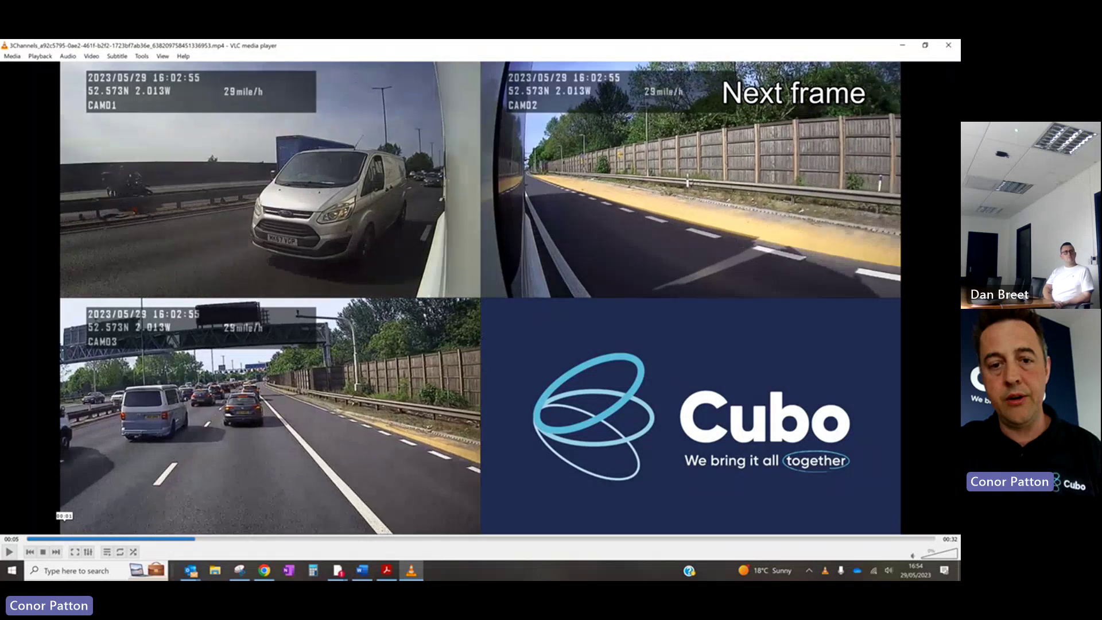
key("space")
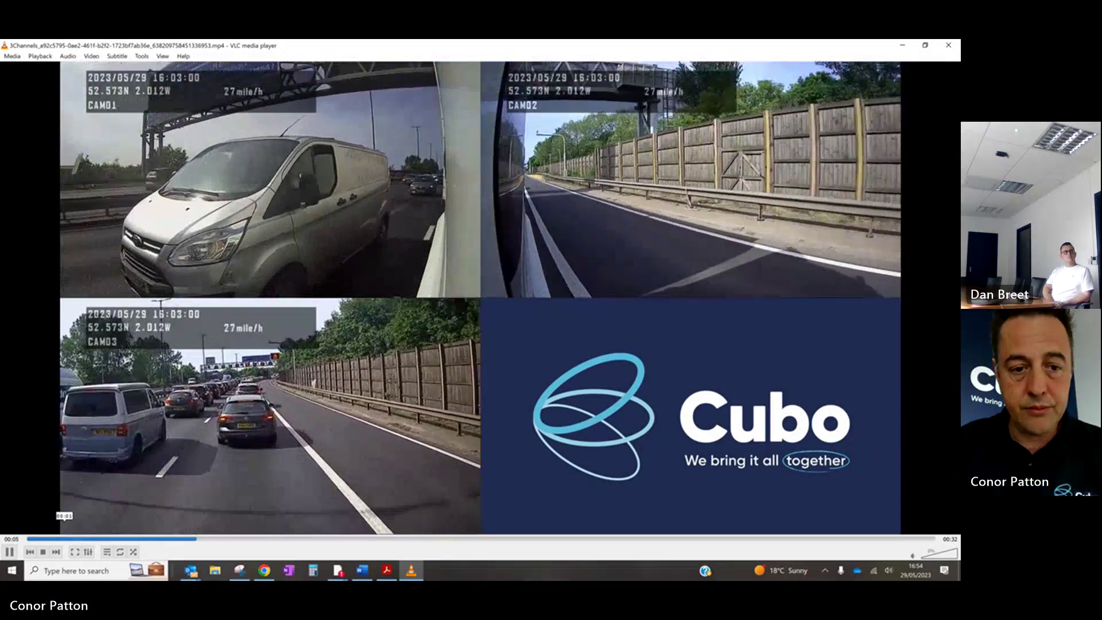
left_click(949, 45)
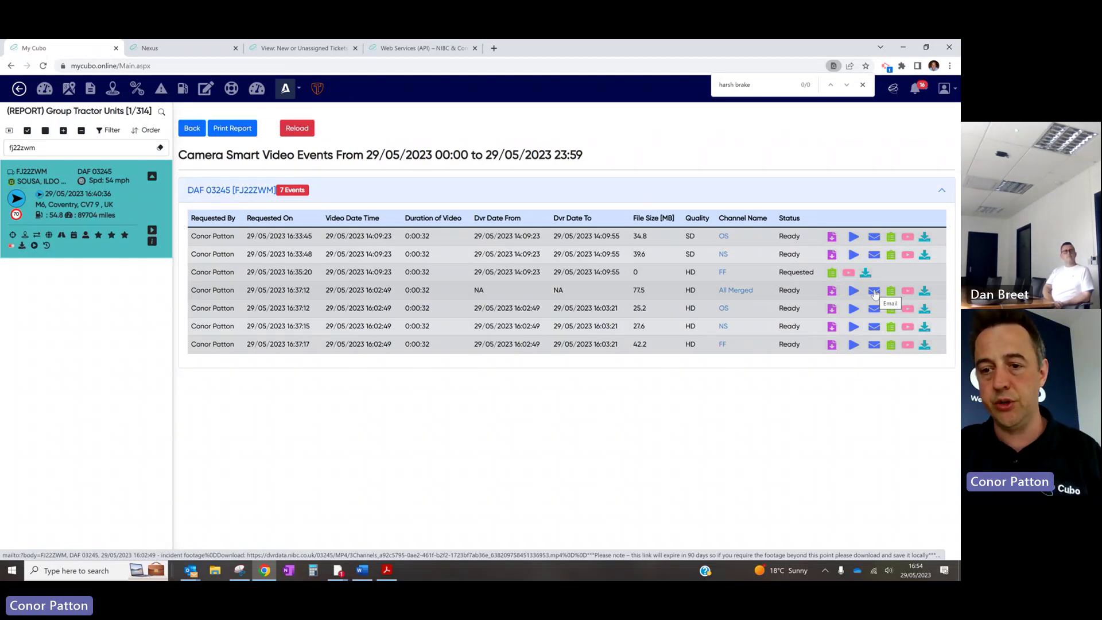
Address the pre-filled All Merged clip e-mail to a suggested colleague and send it
left_click(874, 293)
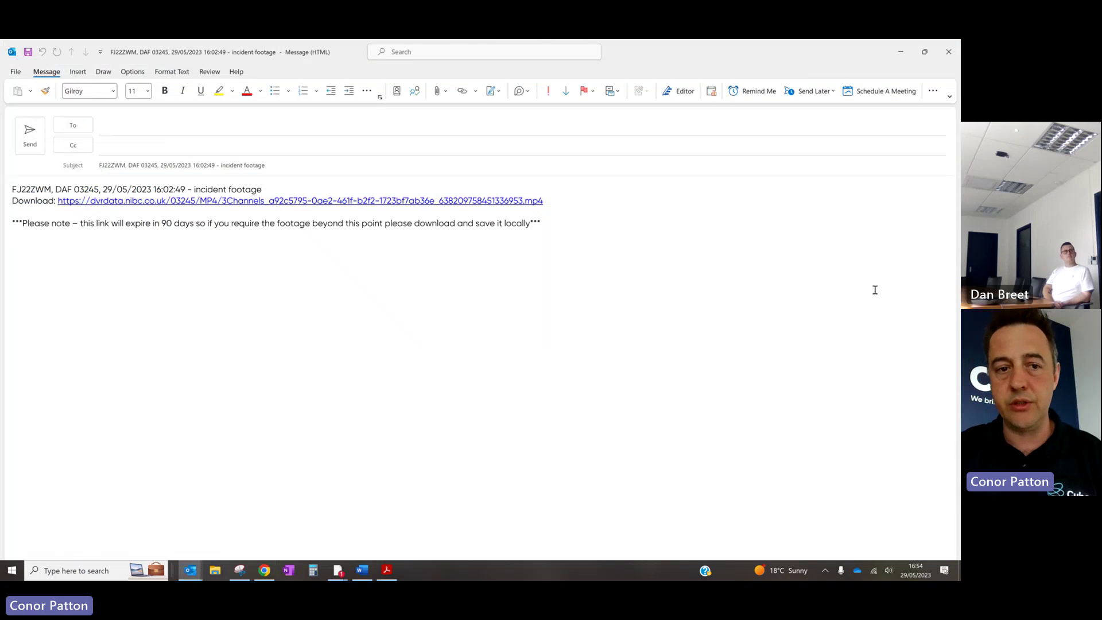
left_click(329, 127)
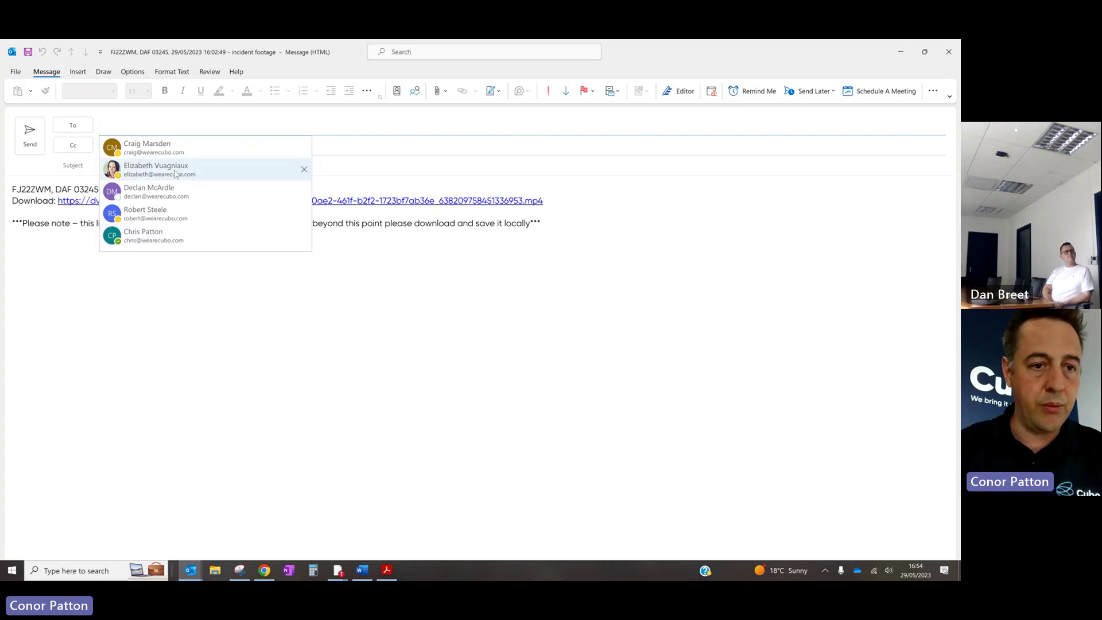
type("dan")
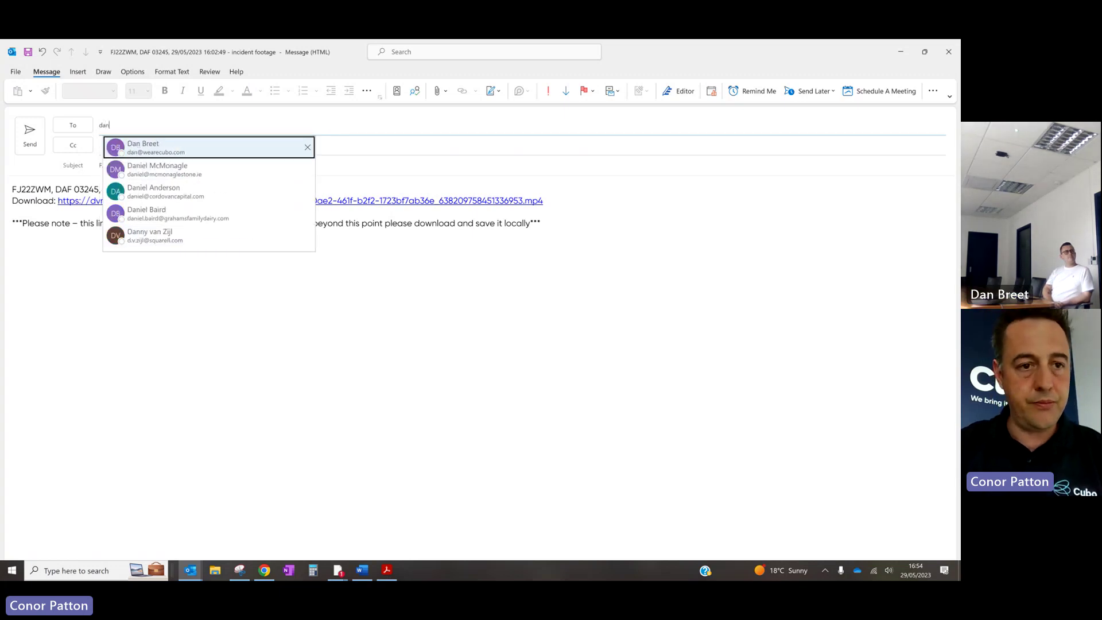
left_click(211, 150)
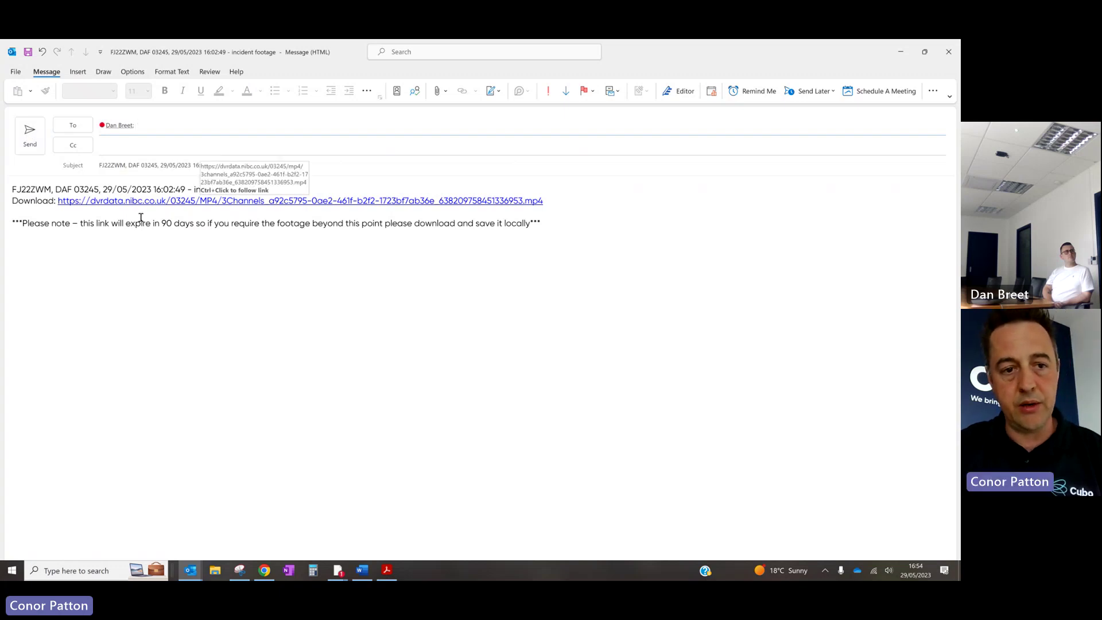
left_click(32, 137)
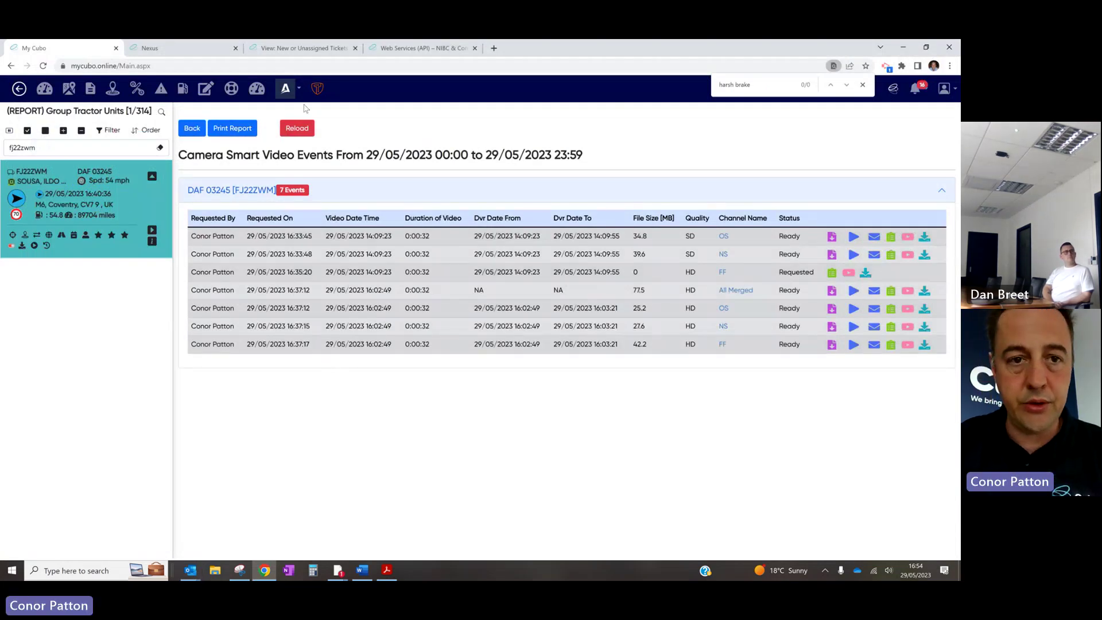
Refresh the video events, preview the new All Merged 14:09:23 clip, then return to the map
left_click(297, 129)
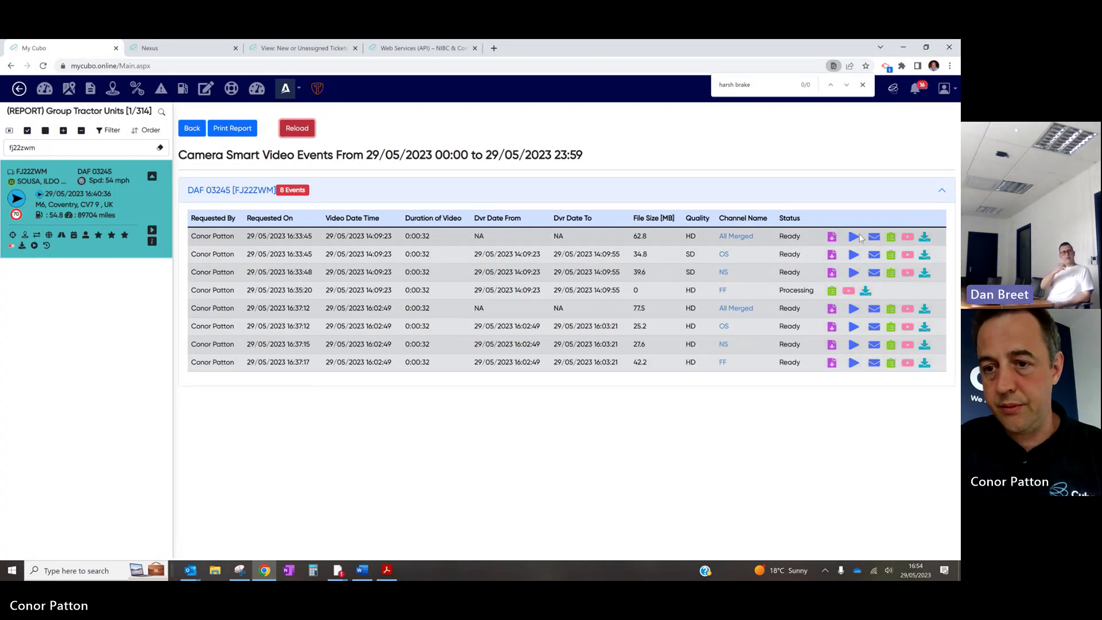
left_click(854, 236)
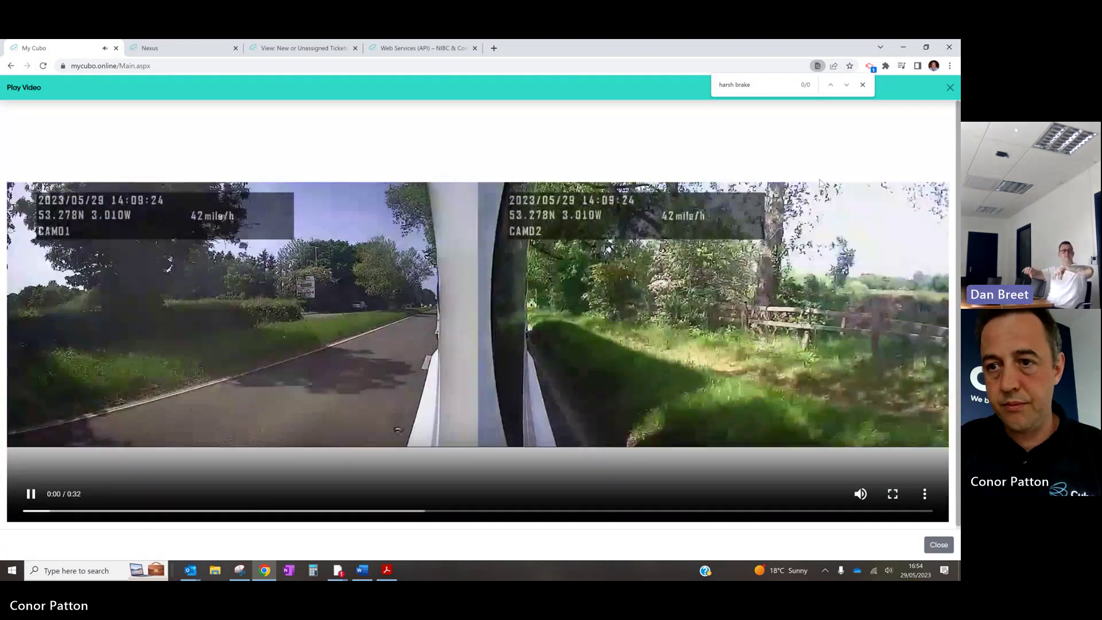
key("Escape")
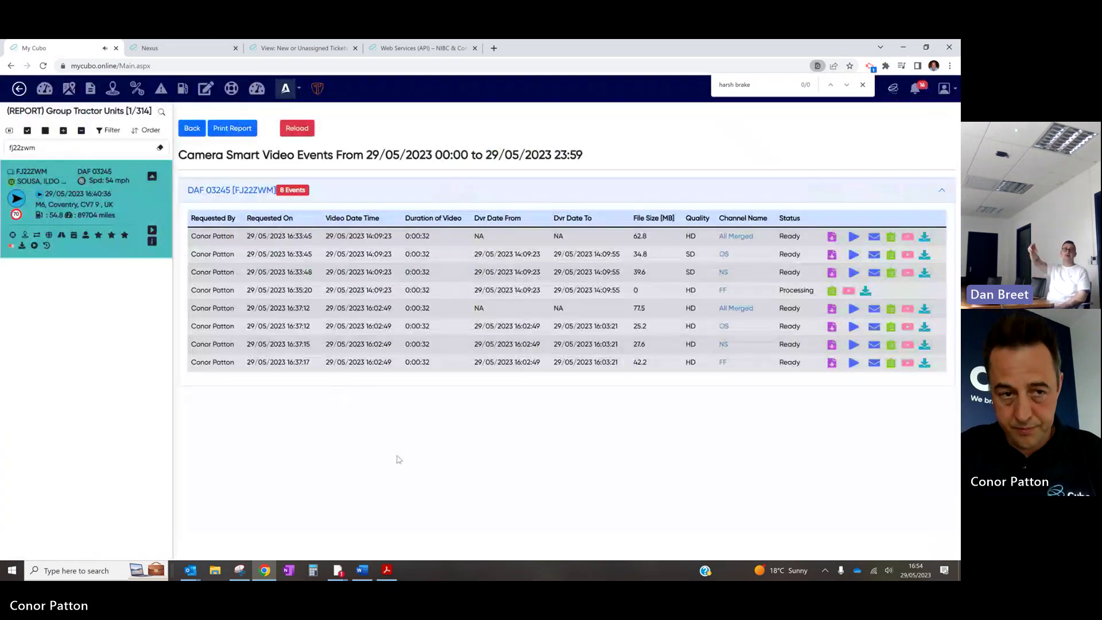
left_click(73, 91)
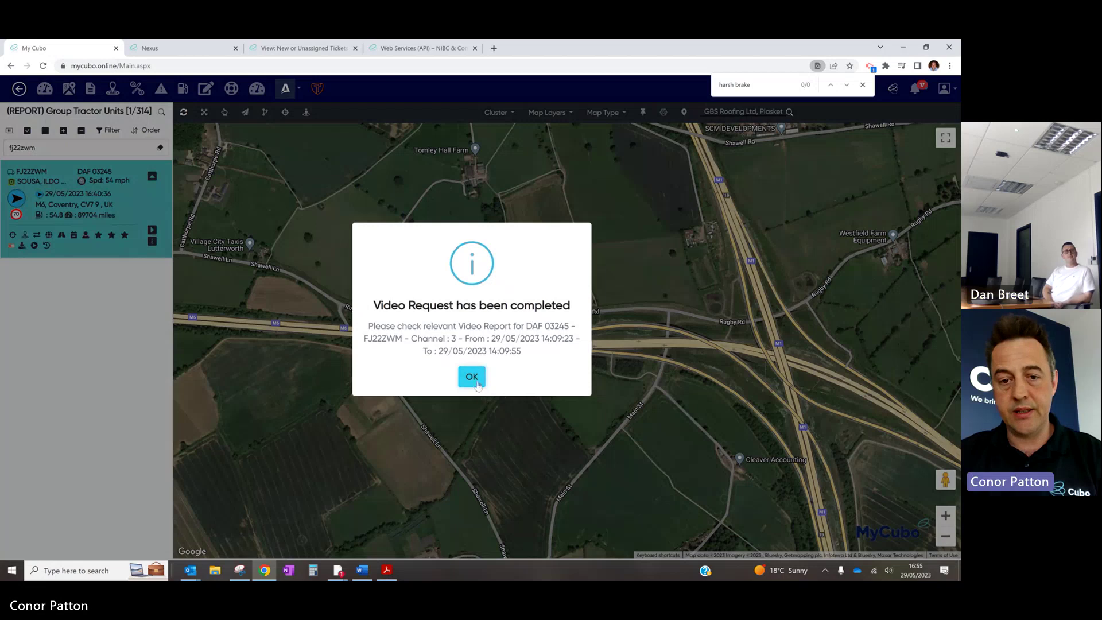
left_click(472, 377)
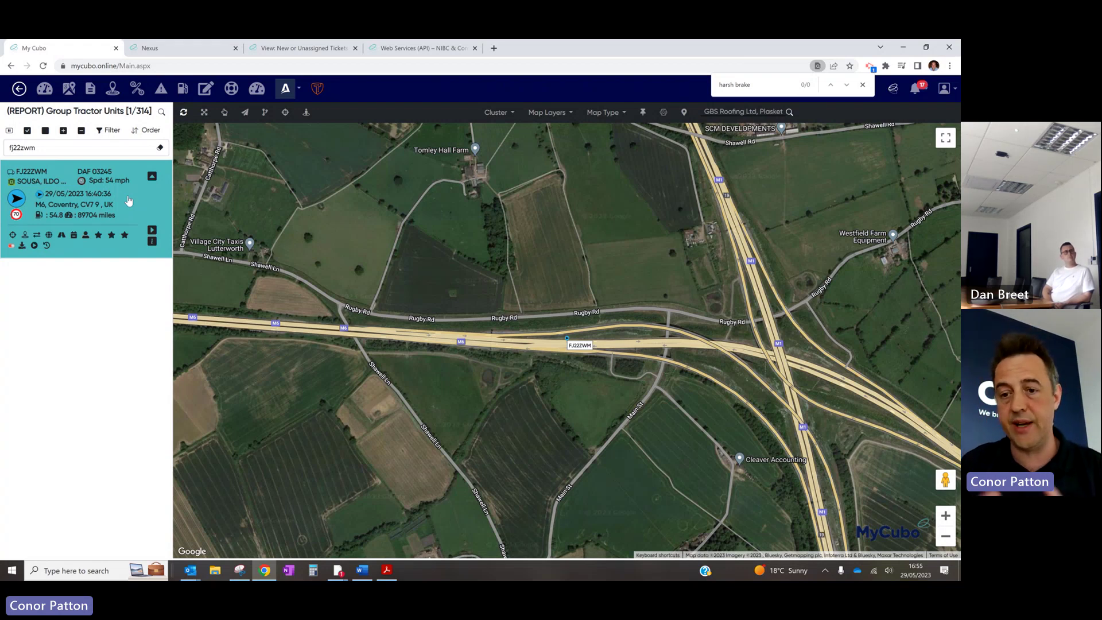
left_click(152, 243)
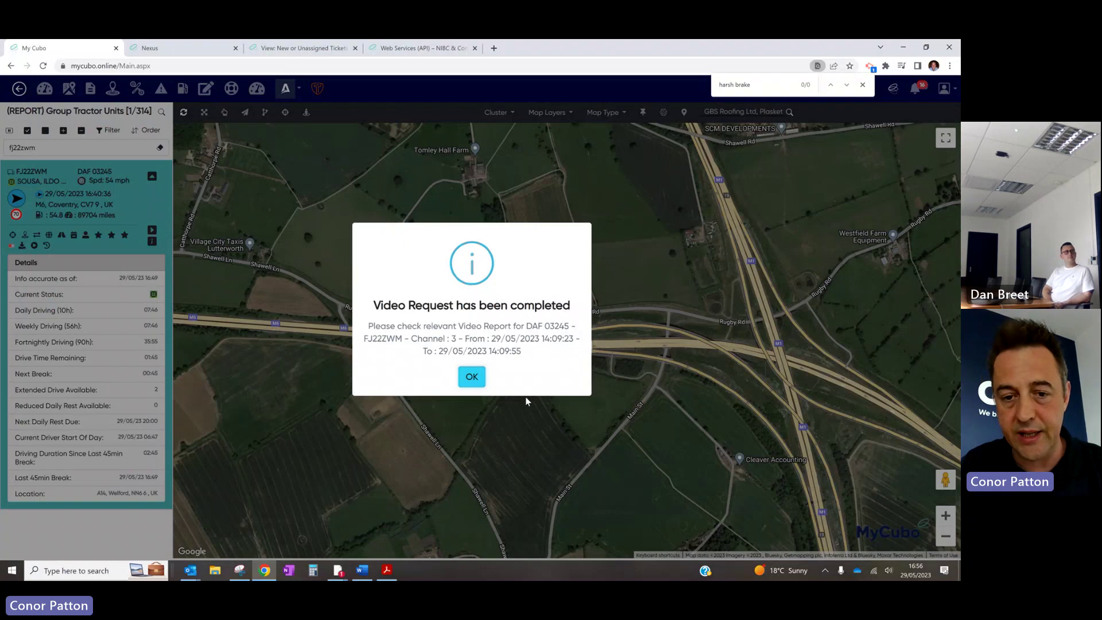
left_click(471, 377)
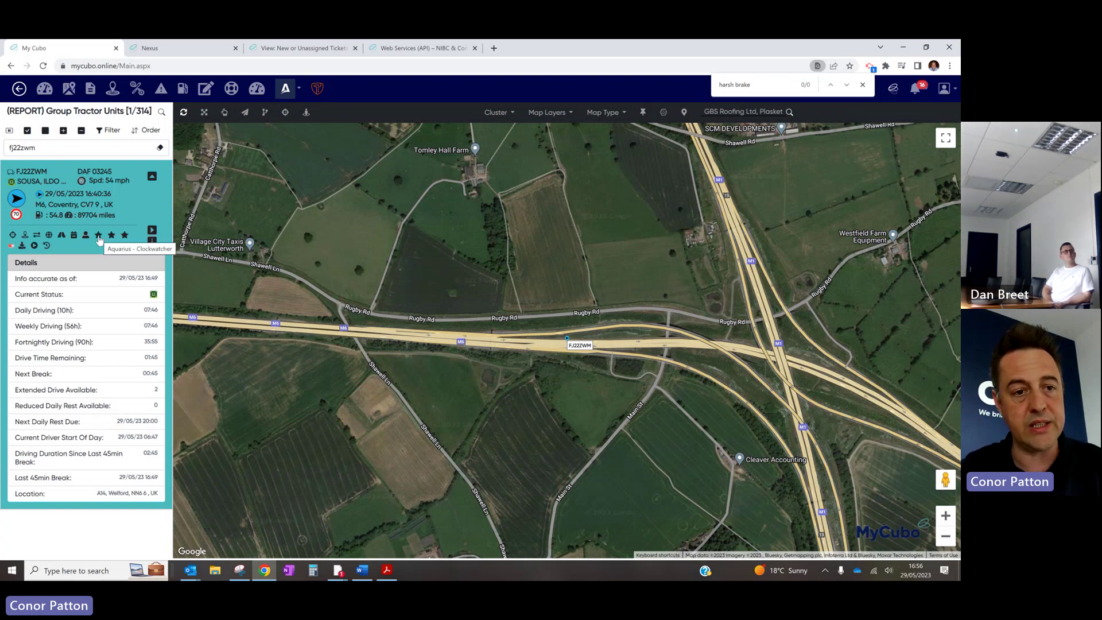
left_click(112, 238)
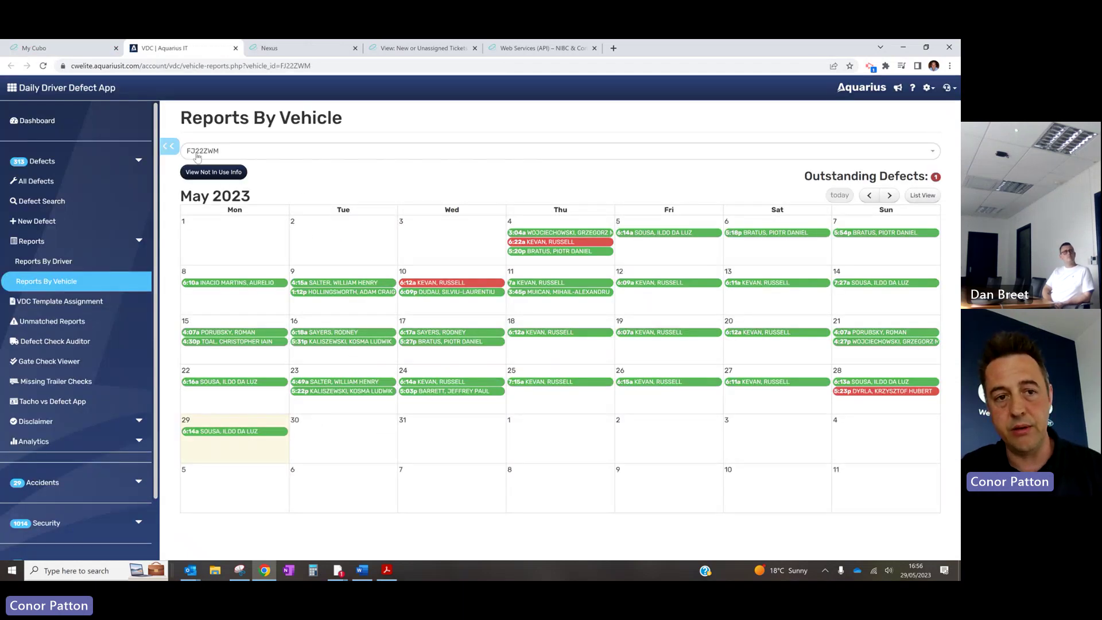
left_click(248, 432)
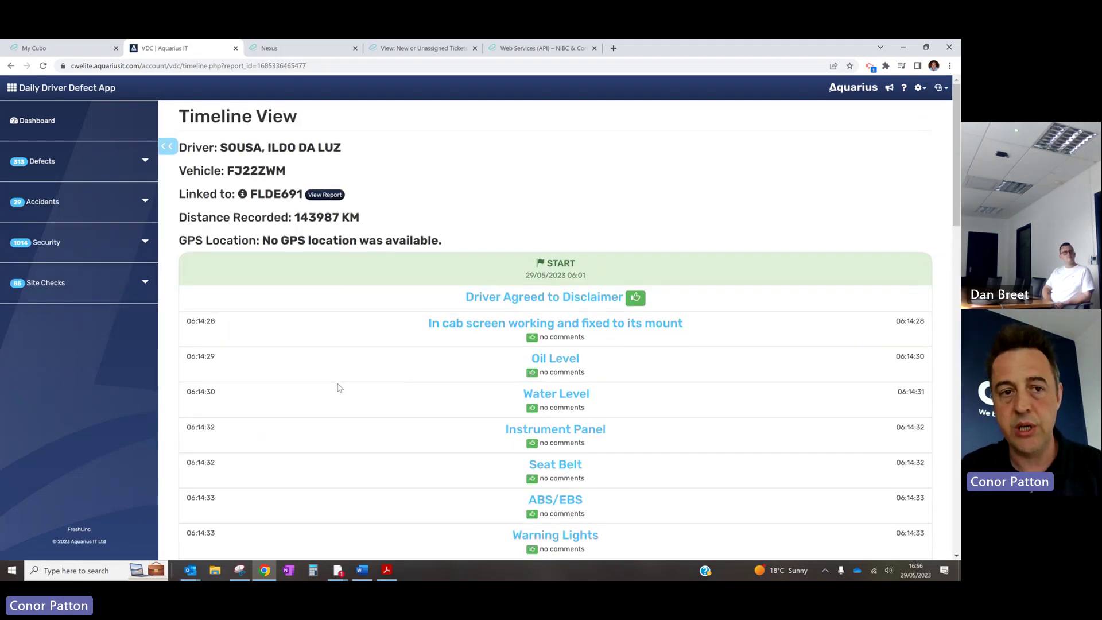
scroll(339, 388, "down", 20)
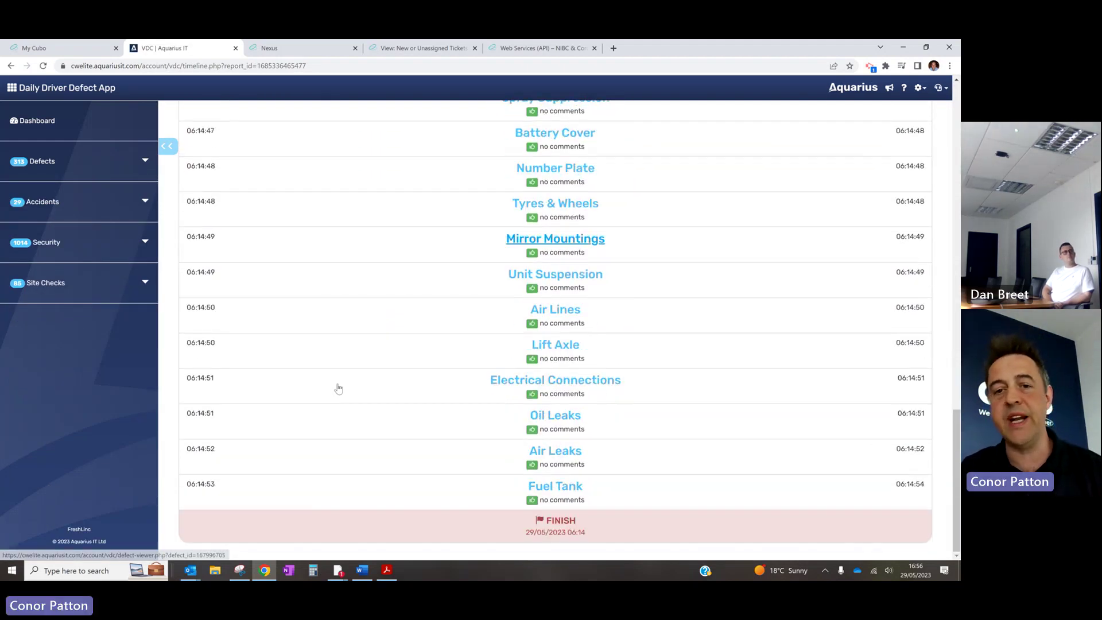
scroll(405, 280, "up", 10)
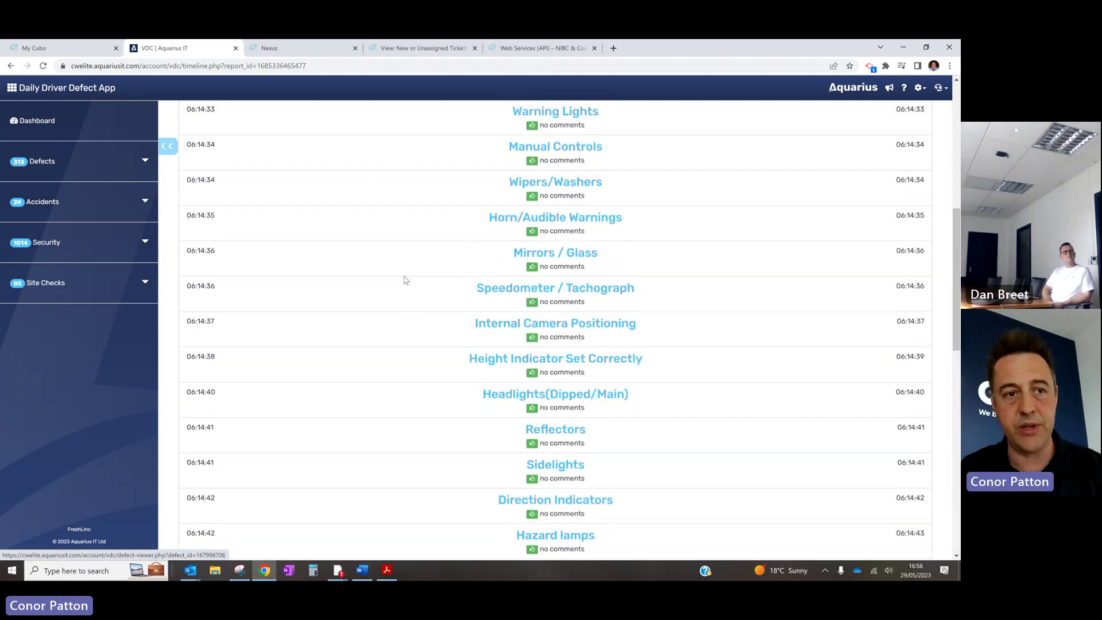
scroll(405, 280, "up", 7)
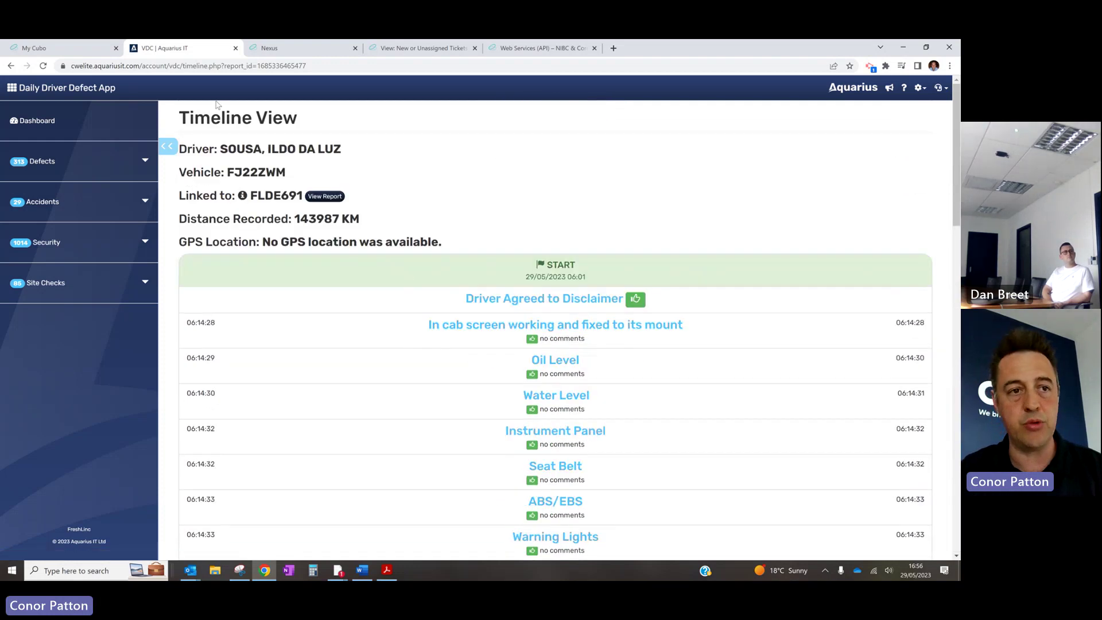
left_click(235, 48)
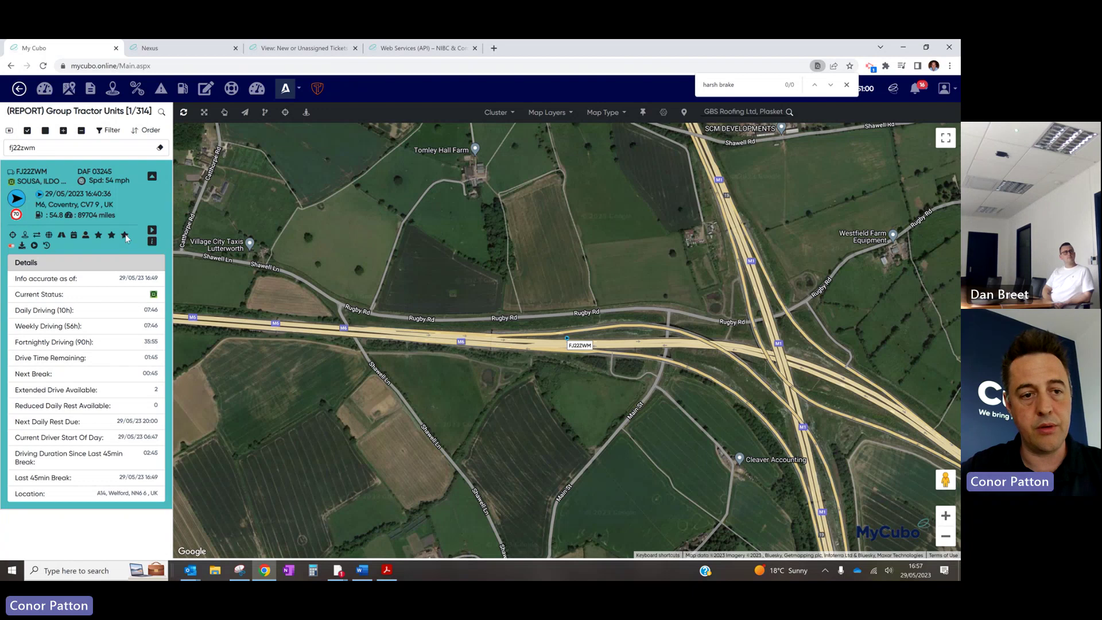
Browse the driver's ClockWatcher profile, May activity calendar and Wednesday 17 May timesheet
left_click(125, 235)
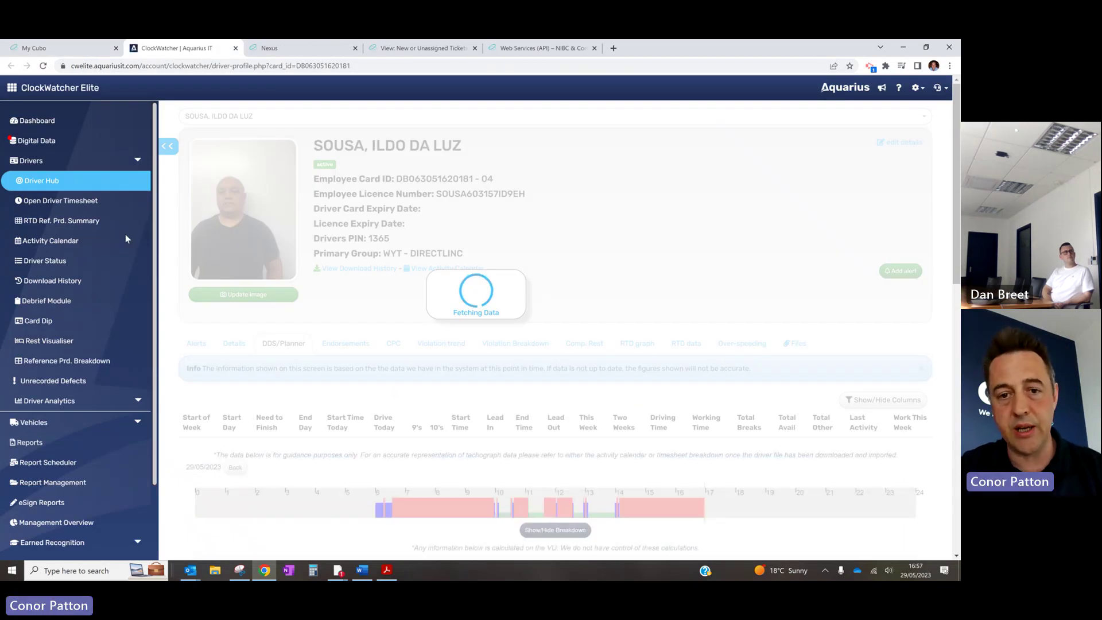
scroll(497, 292, "down", 3)
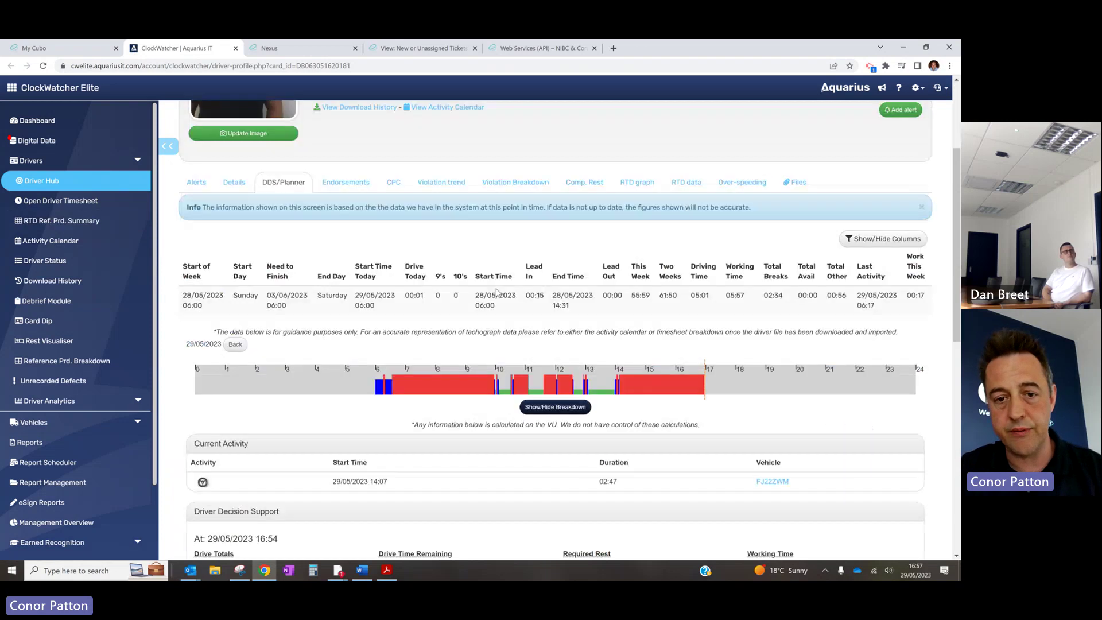
scroll(497, 292, "down", 5)
scroll(497, 291, "up", 2)
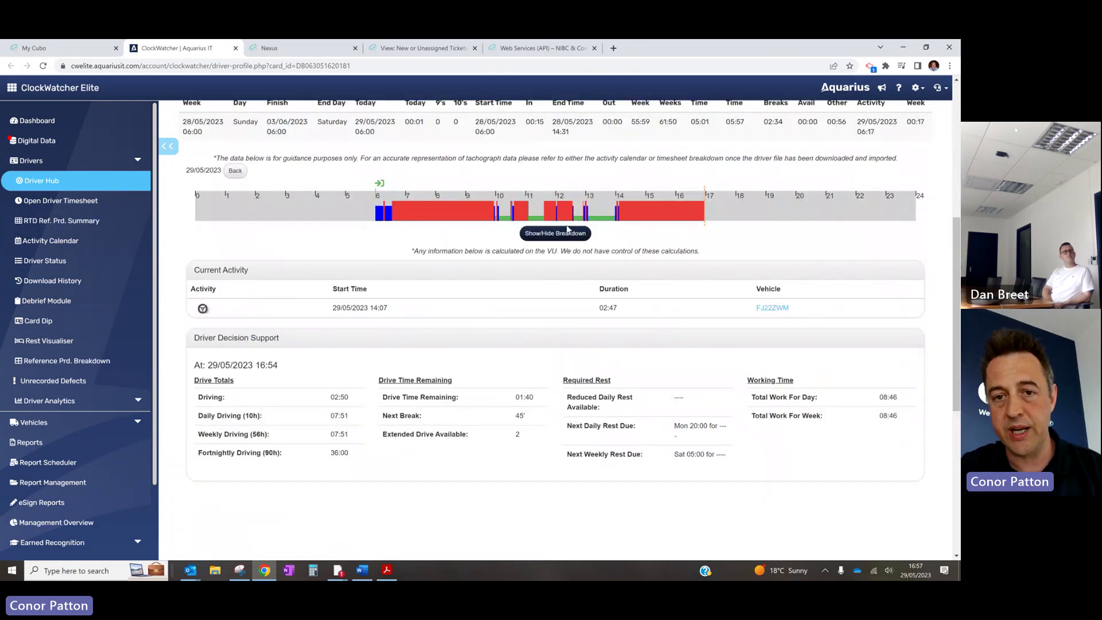
scroll(568, 229, "up", 2)
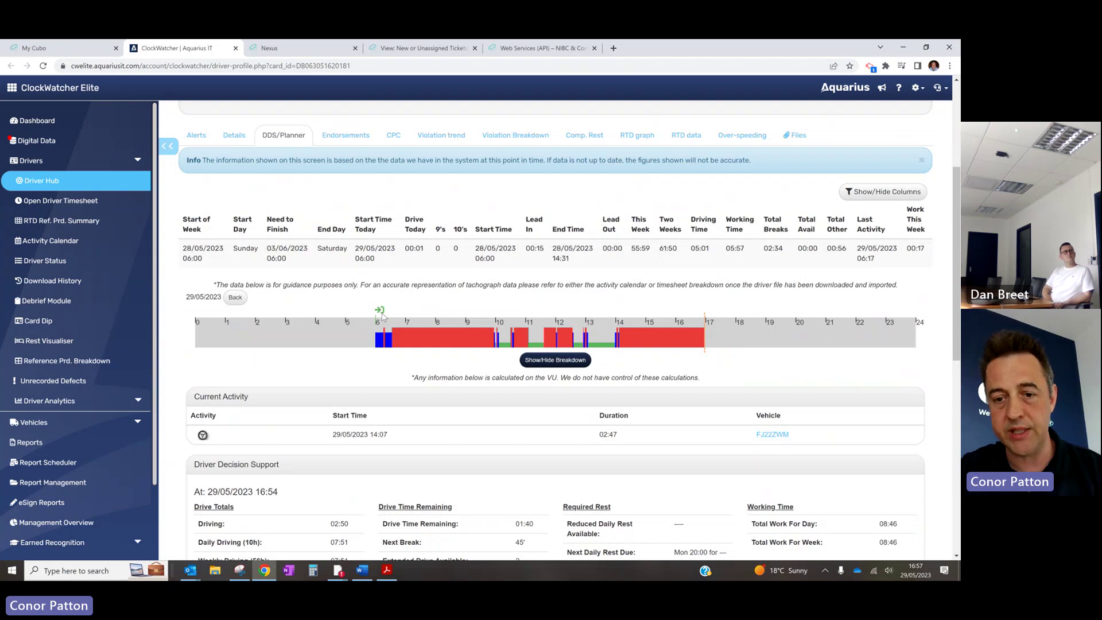
scroll(381, 316, "up", 1)
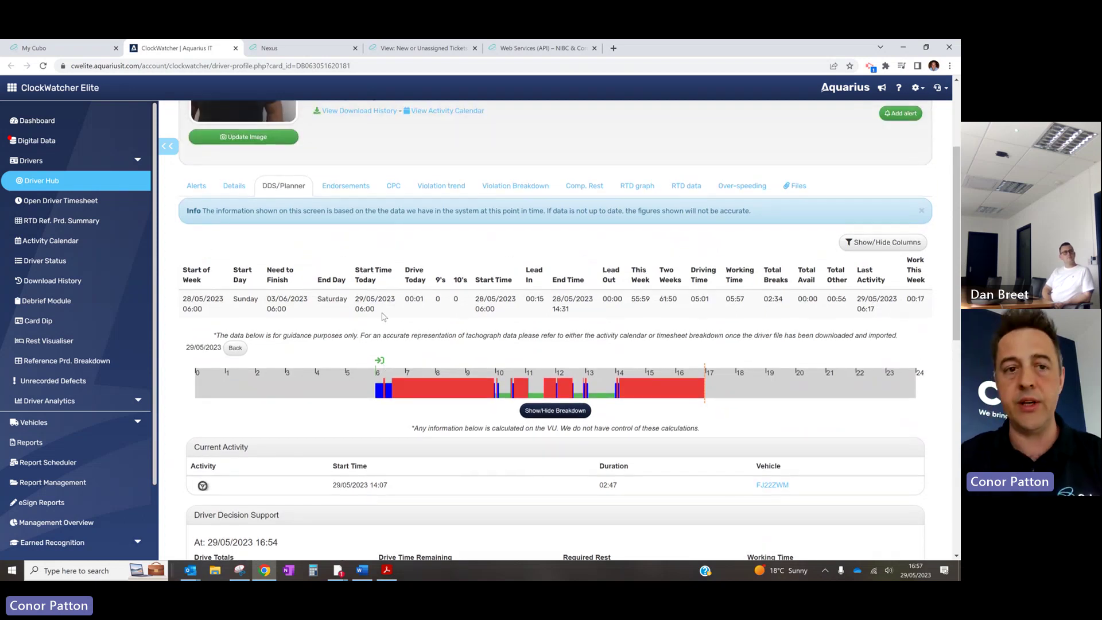
scroll(383, 317, "up", 2)
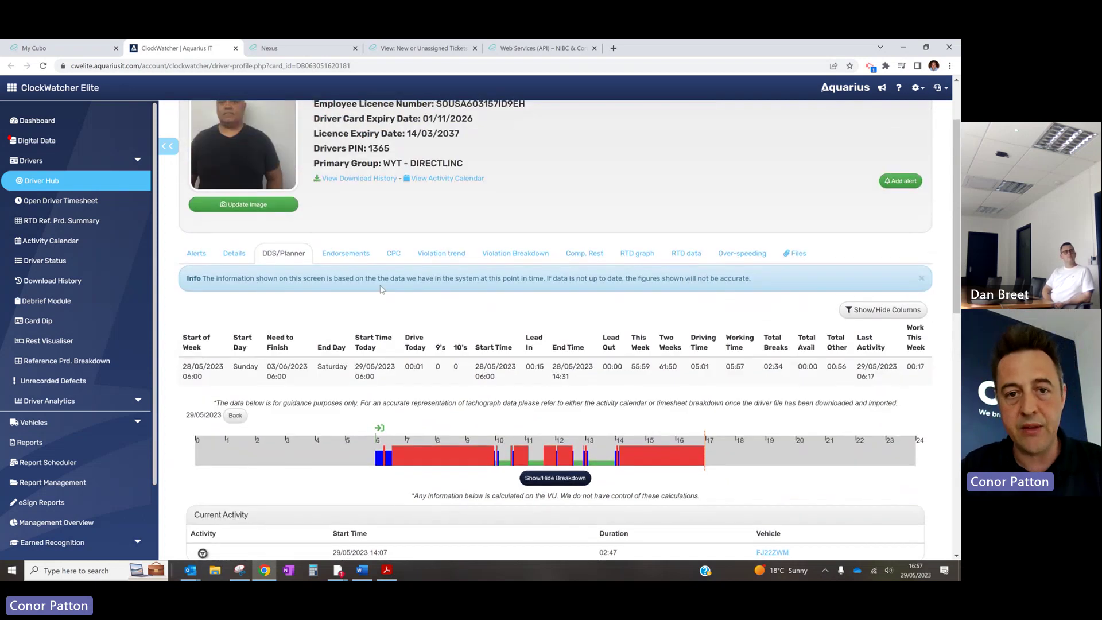
left_click(442, 183)
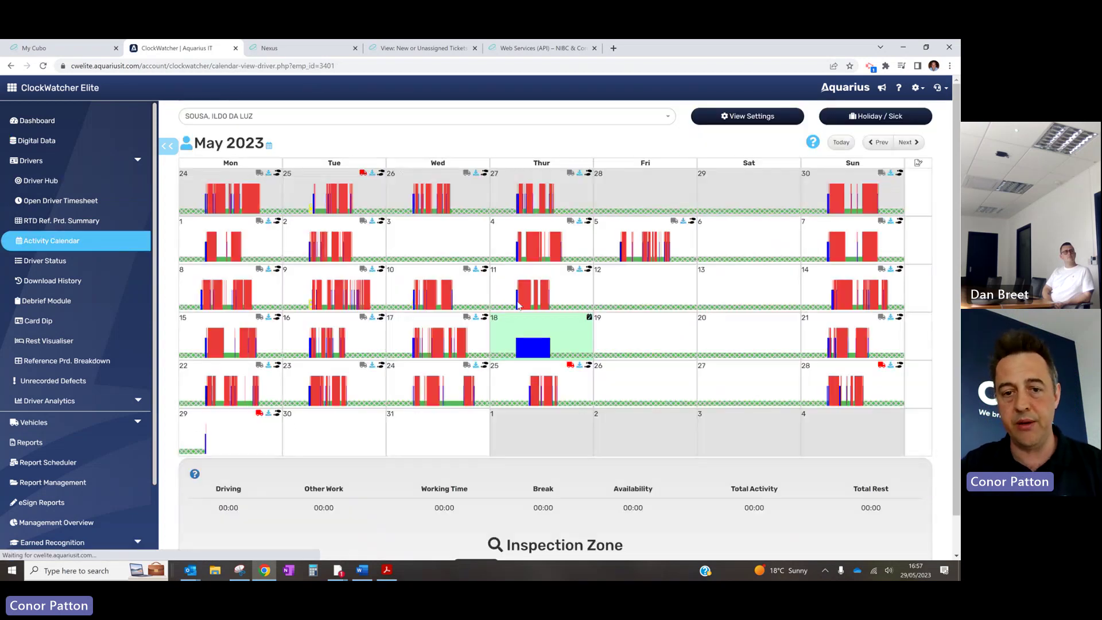
left_click(445, 353)
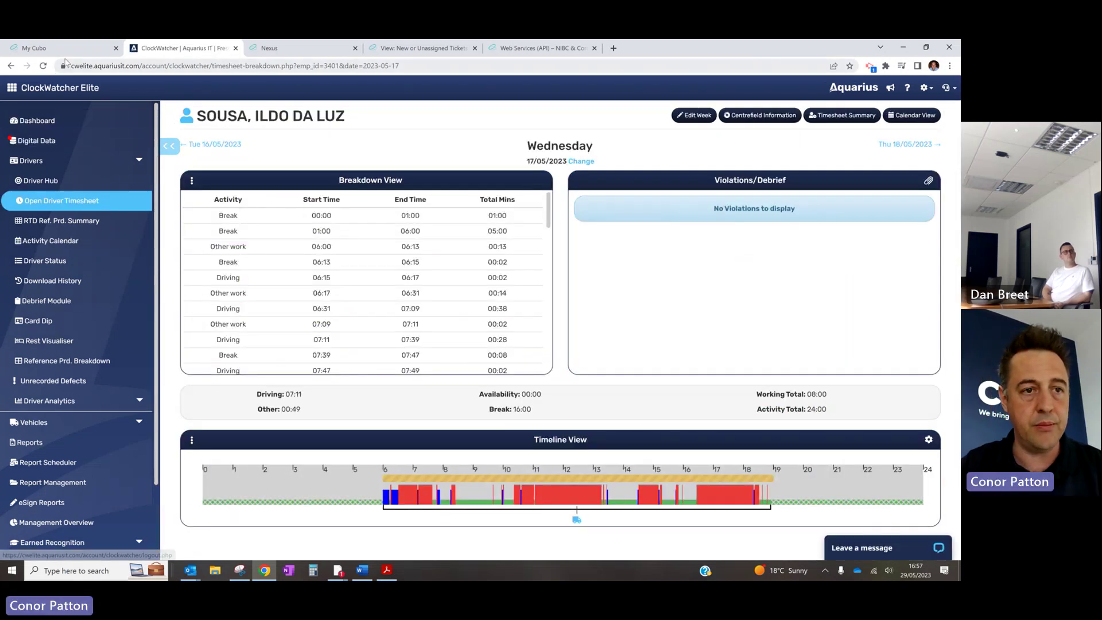
Return to MyCubo and launch eSign from the linked Aquarius apps list
left_click(83, 48)
left_click(287, 88)
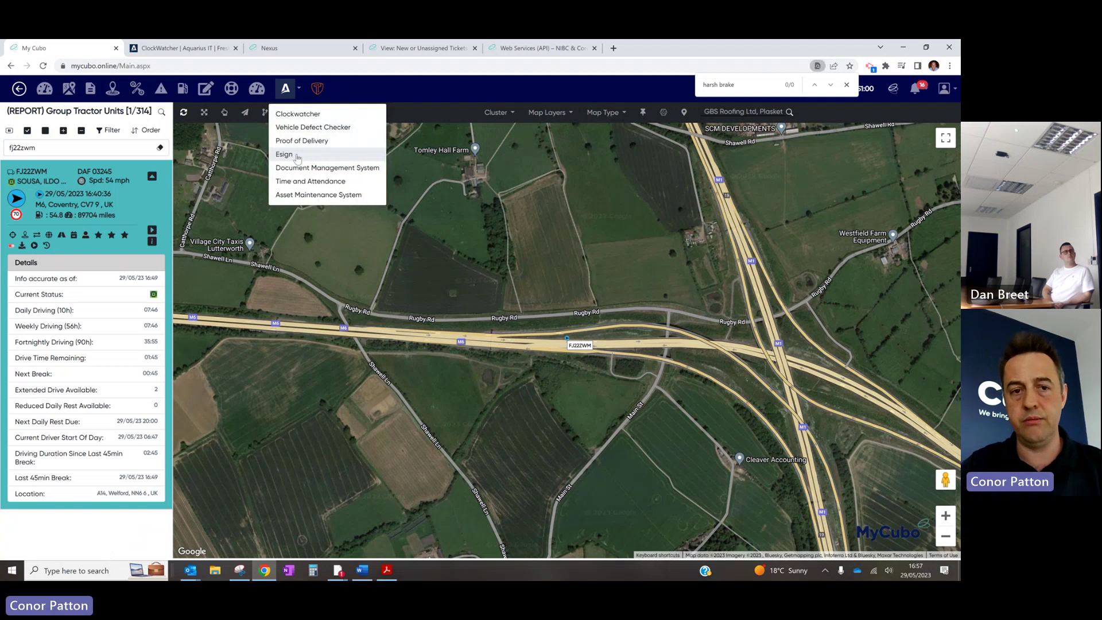
left_click(297, 156)
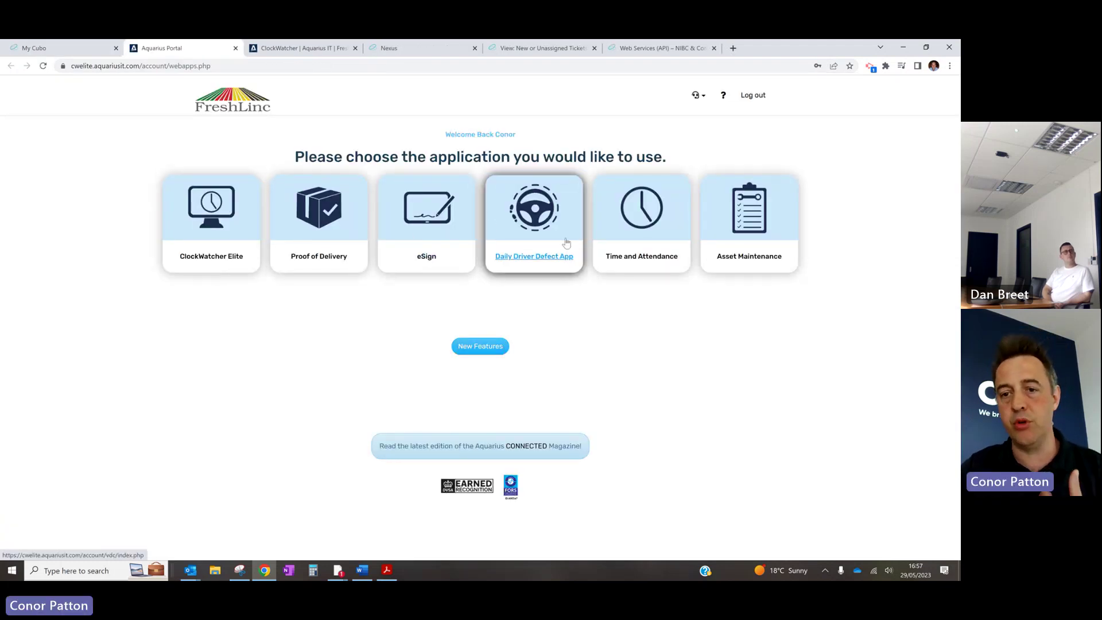
Open the eSign dashboard, browse an accepted Consolidated Timesheet Summary to its last page, then close it
left_click(434, 235)
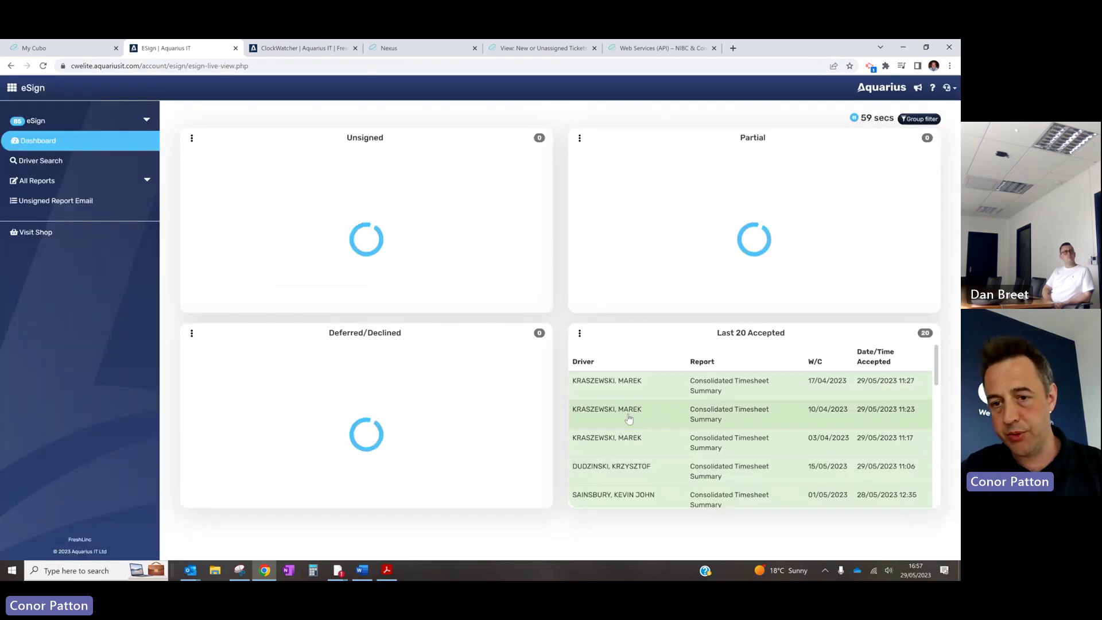
scroll(643, 448, "down", 1)
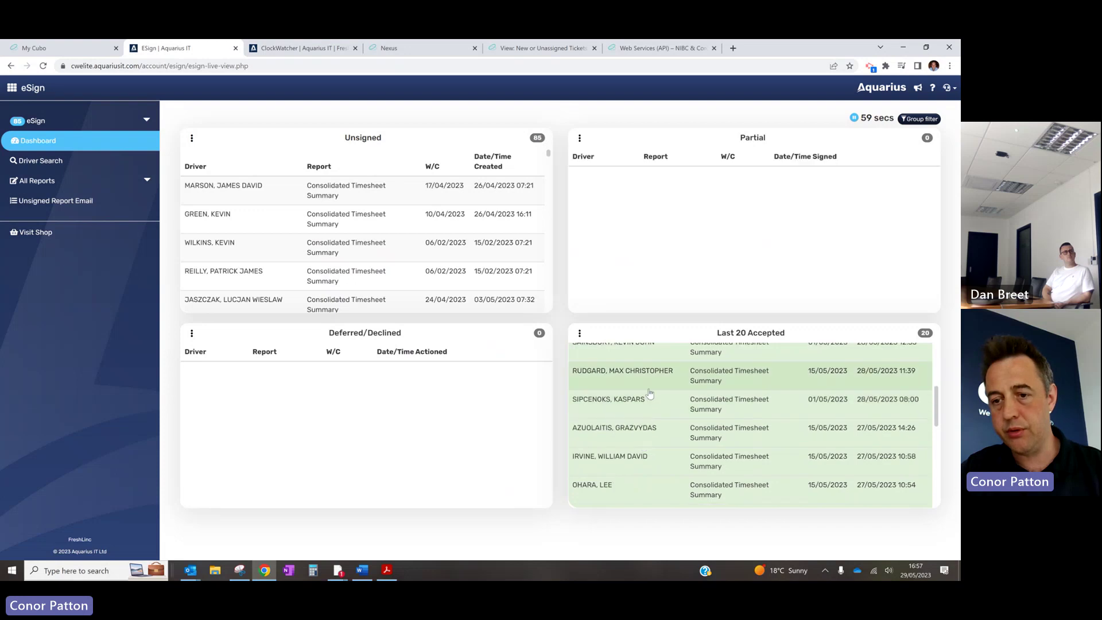
left_click(650, 393)
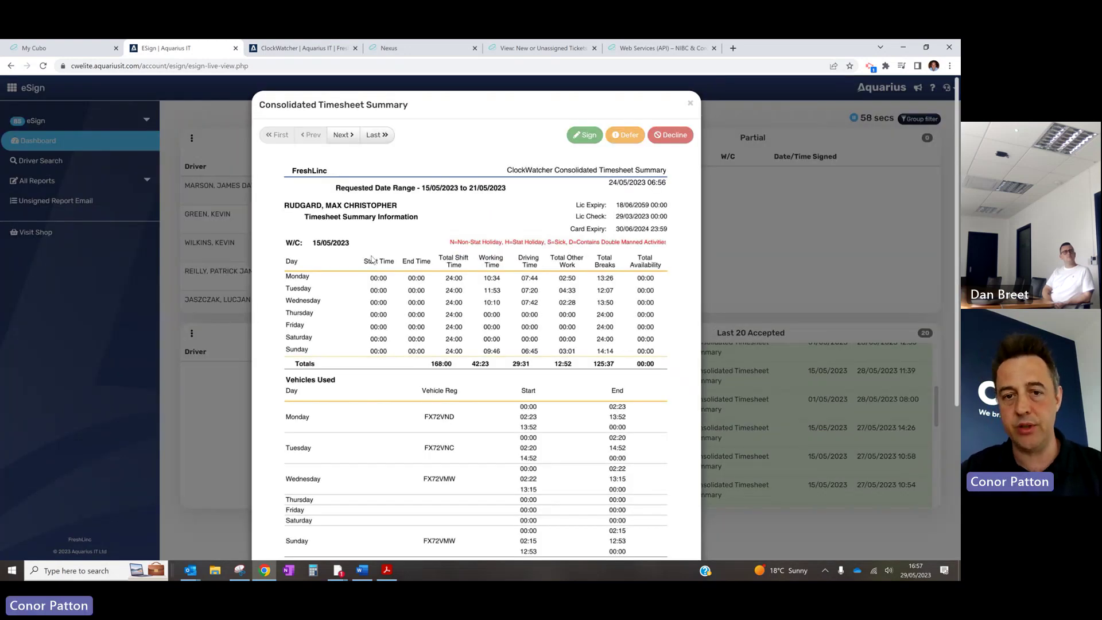
scroll(459, 325, "down", 3)
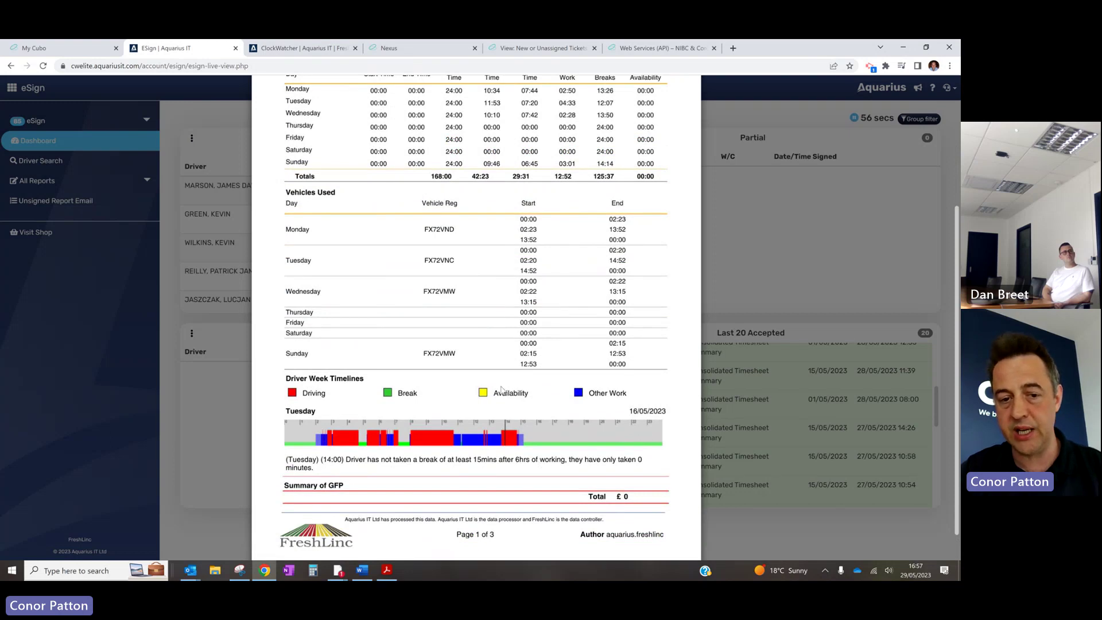
scroll(501, 390, "up", 10)
left_click(377, 135)
scroll(415, 256, "down", 8)
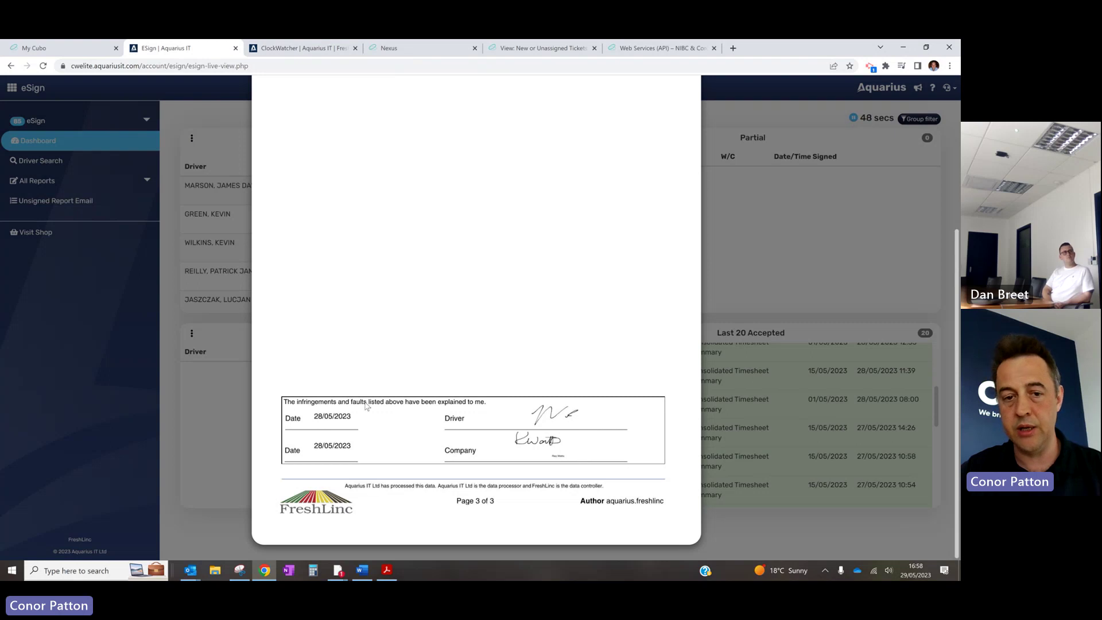
scroll(554, 278, "up", 8)
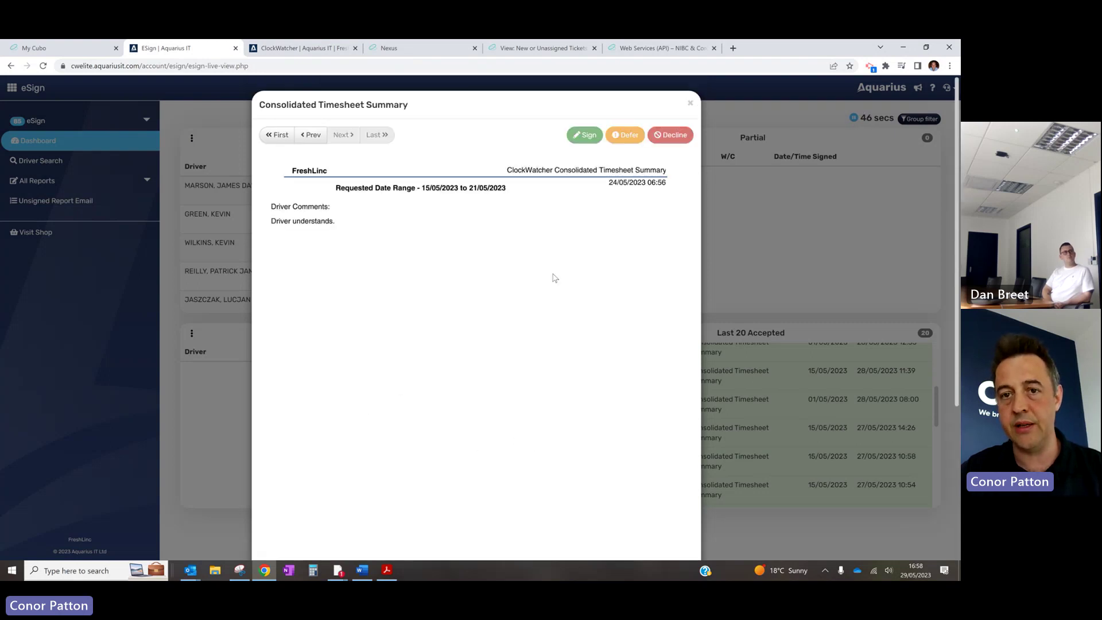
left_click(690, 102)
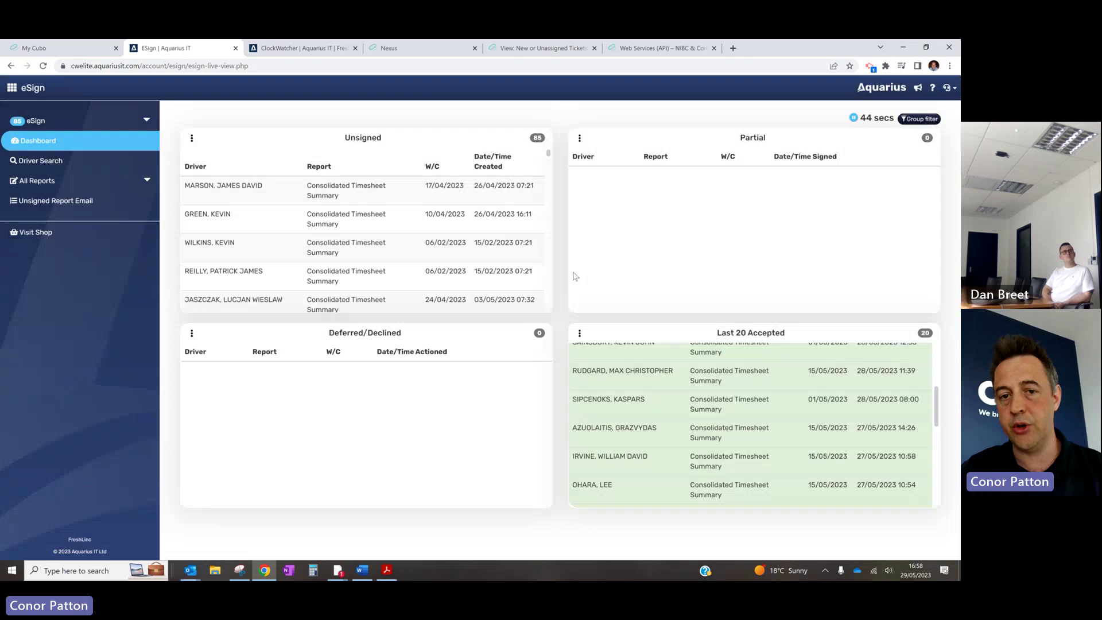
left_click(86, 48)
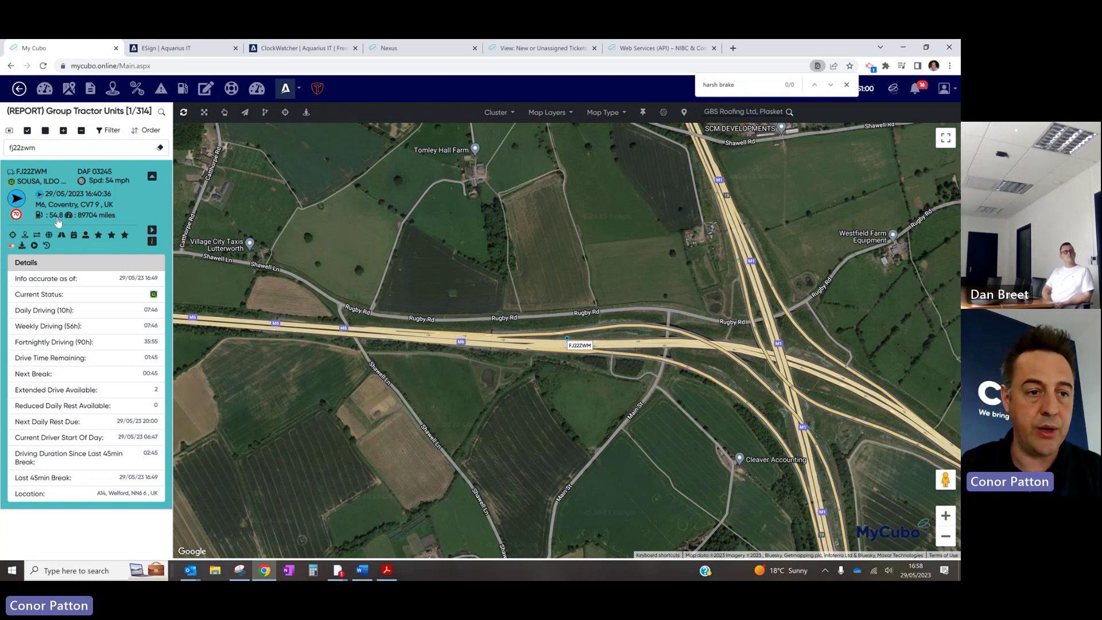
left_click(90, 93)
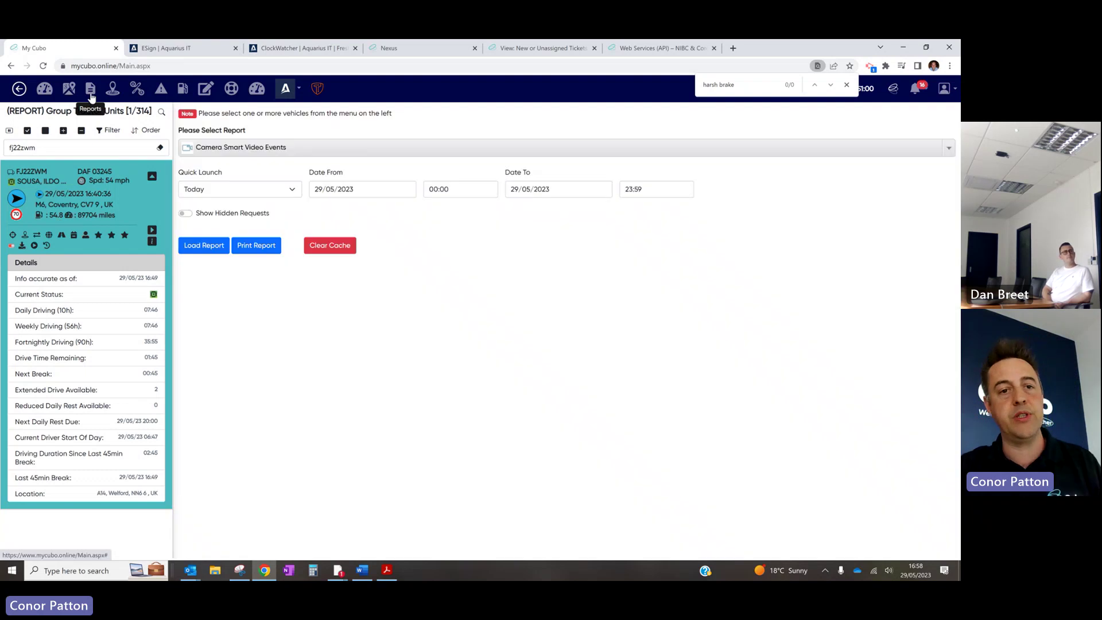
left_click(277, 147)
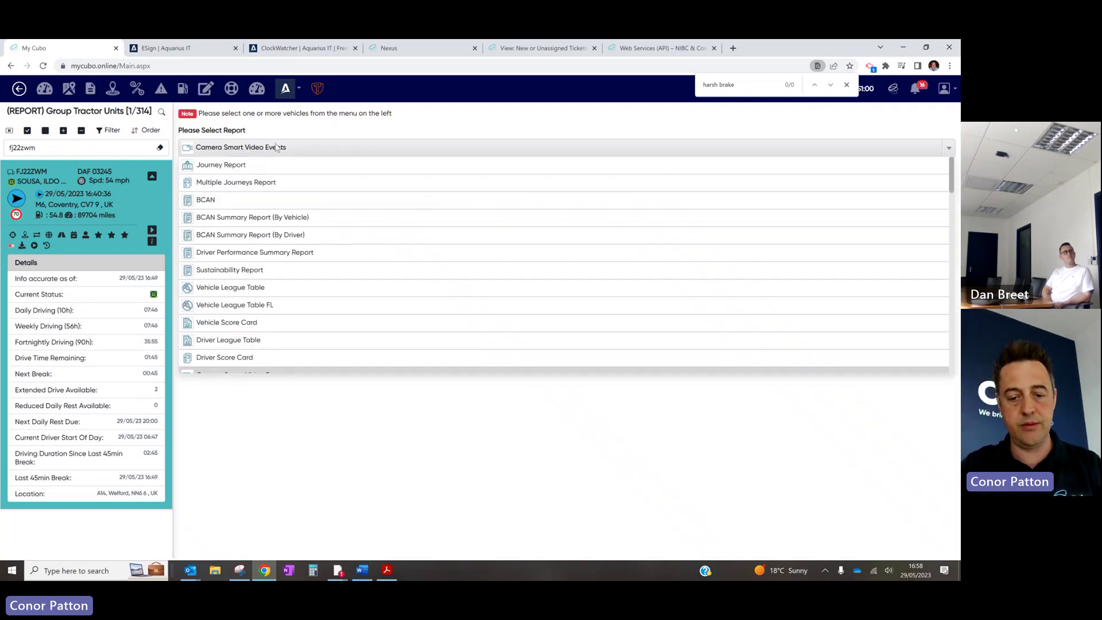
type("fuel")
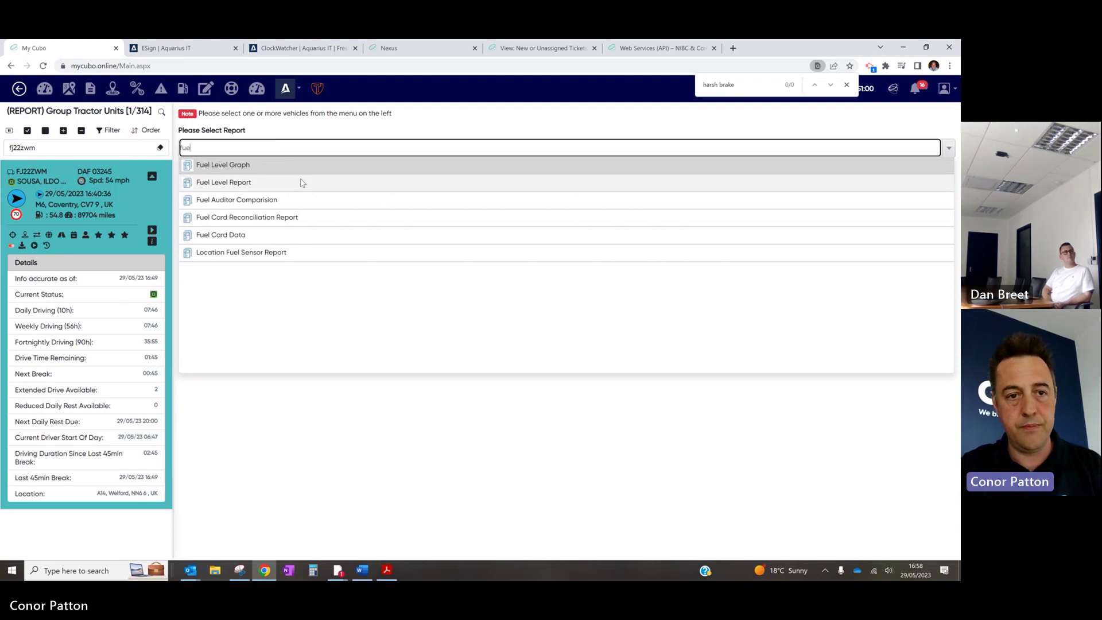
left_click(301, 182)
left_click(241, 195)
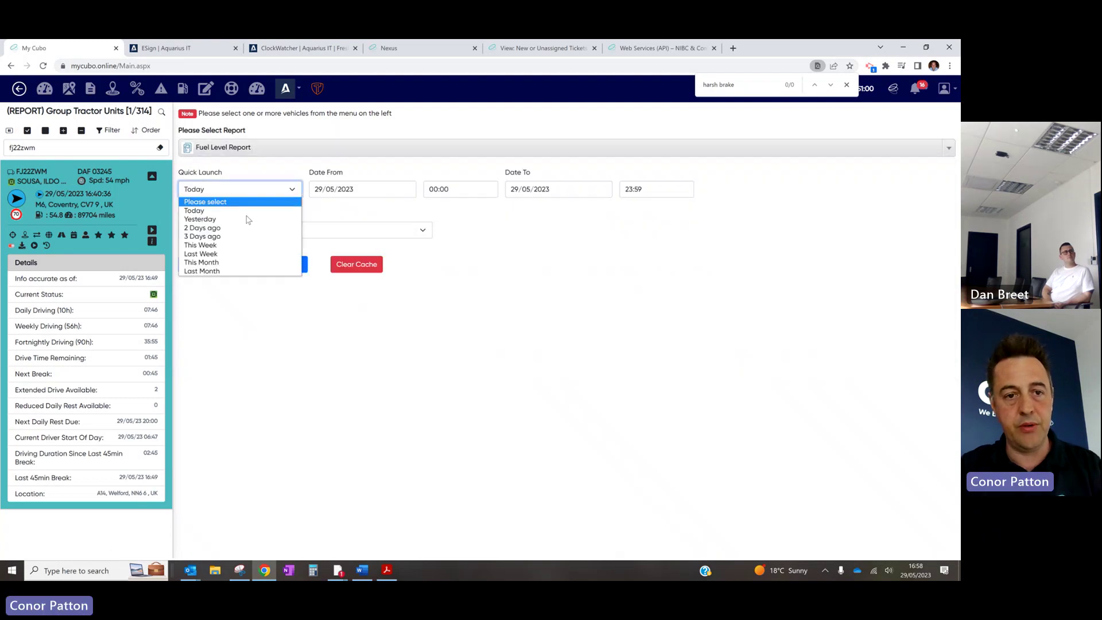
left_click(231, 262)
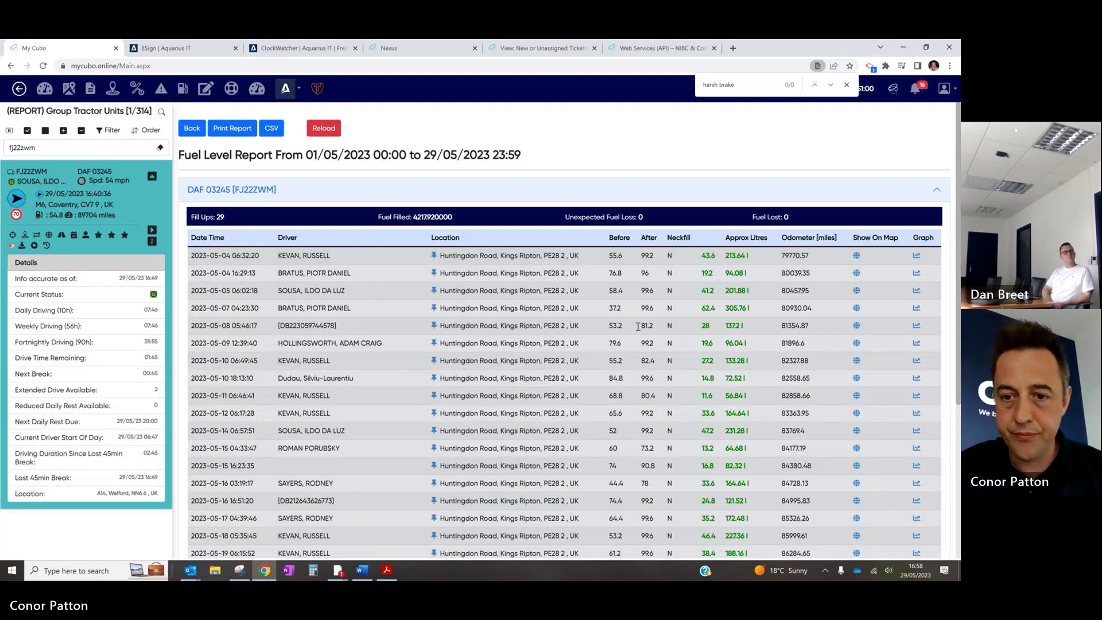
scroll(727, 384, "down", 3)
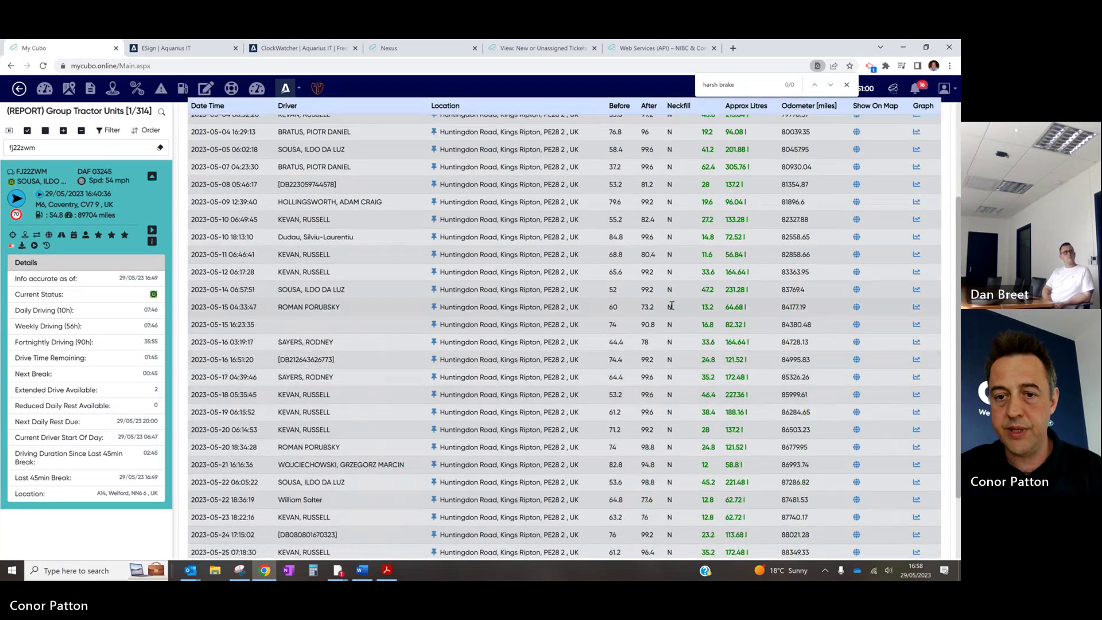
scroll(727, 383, "down", 3)
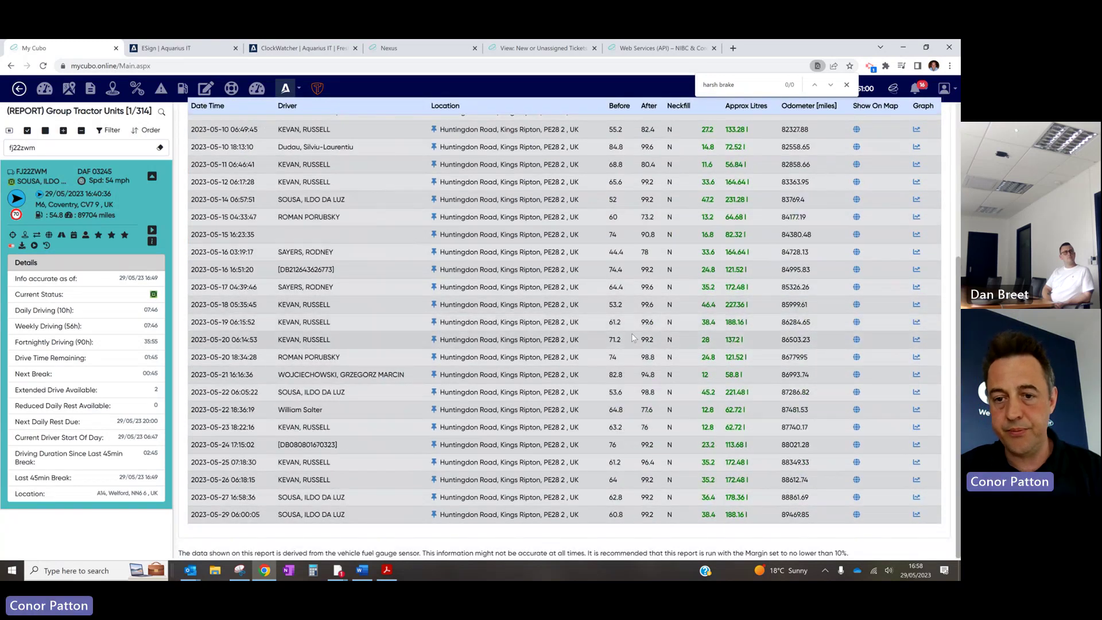
Show the 19 May fill-up location on a close-up satellite map
left_click(856, 323)
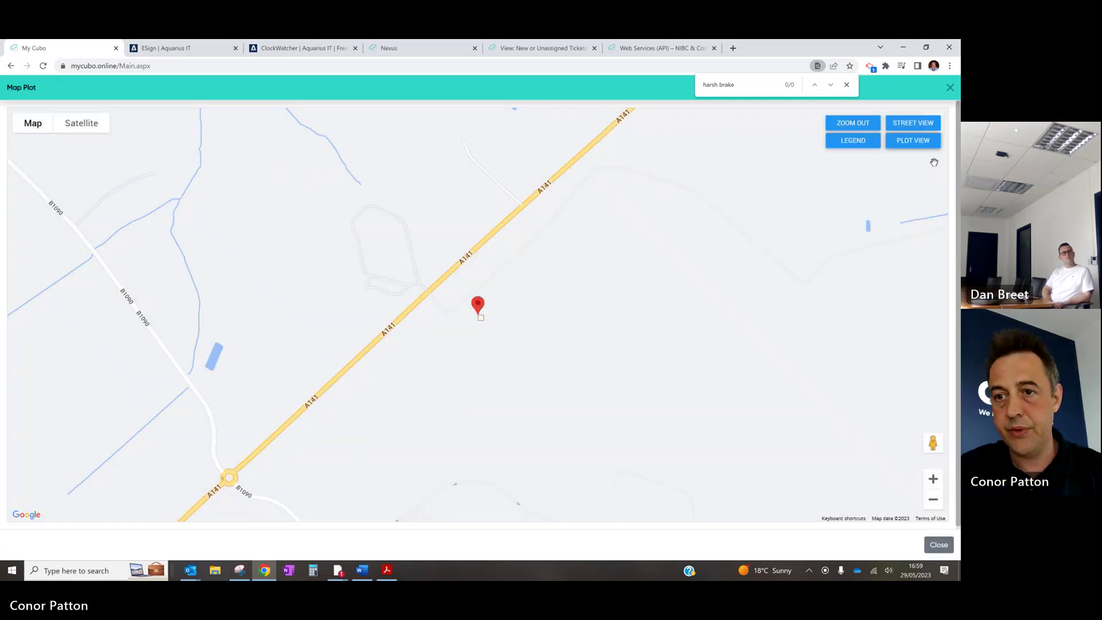
left_click(82, 123)
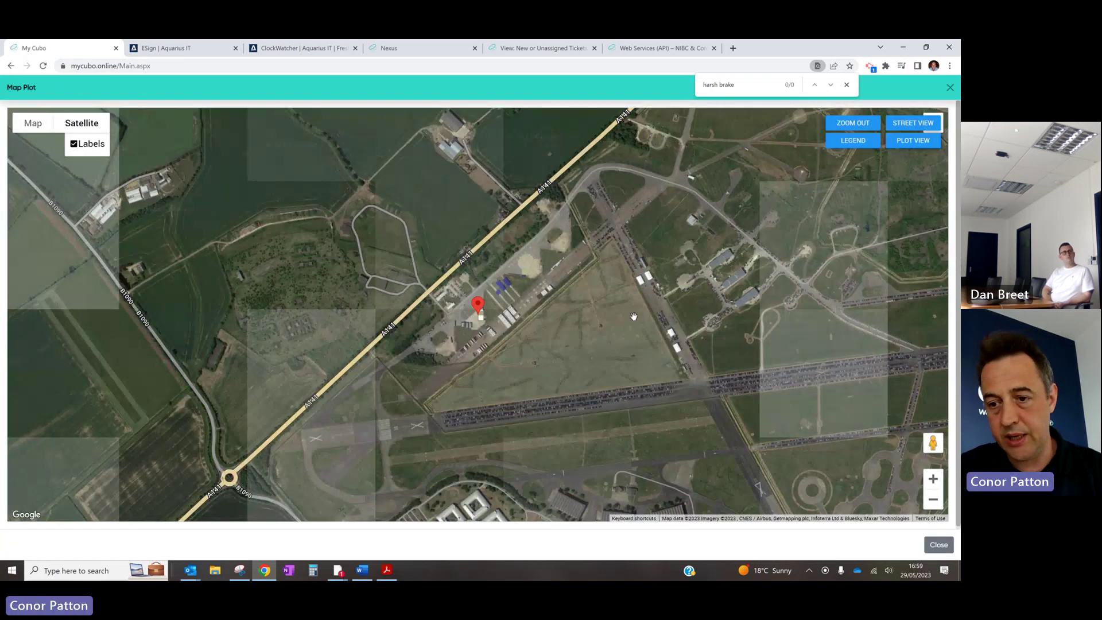
left_click(933, 479)
left_click(933, 478)
left_click(933, 479)
left_click(933, 479)
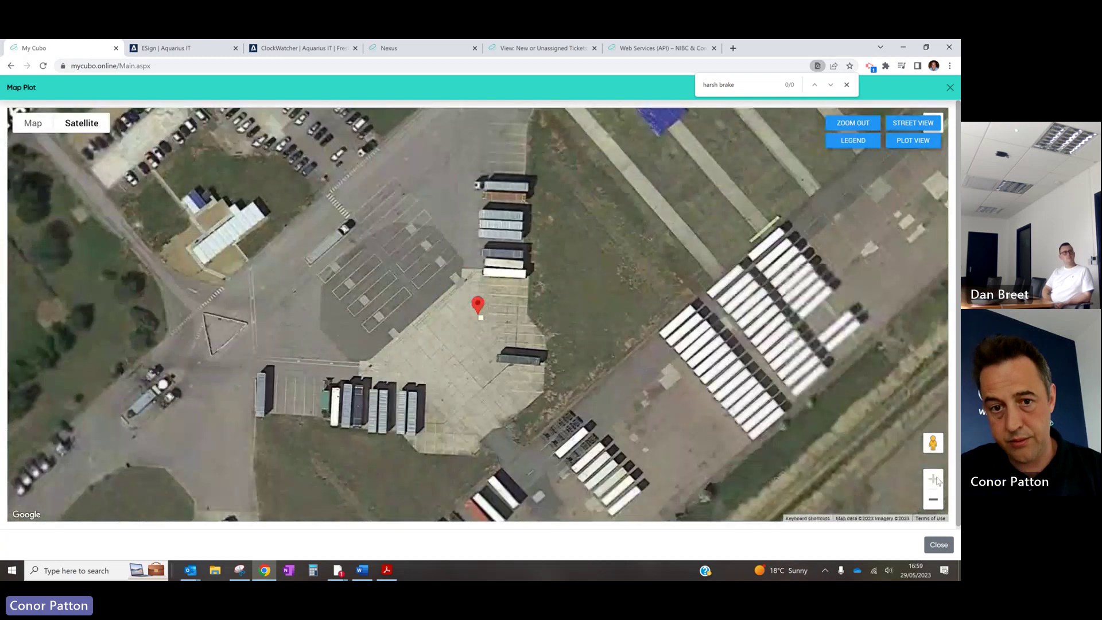
left_click(934, 479)
Close the map and review the fuel level graph for the 20 May fill-up
left_click(949, 88)
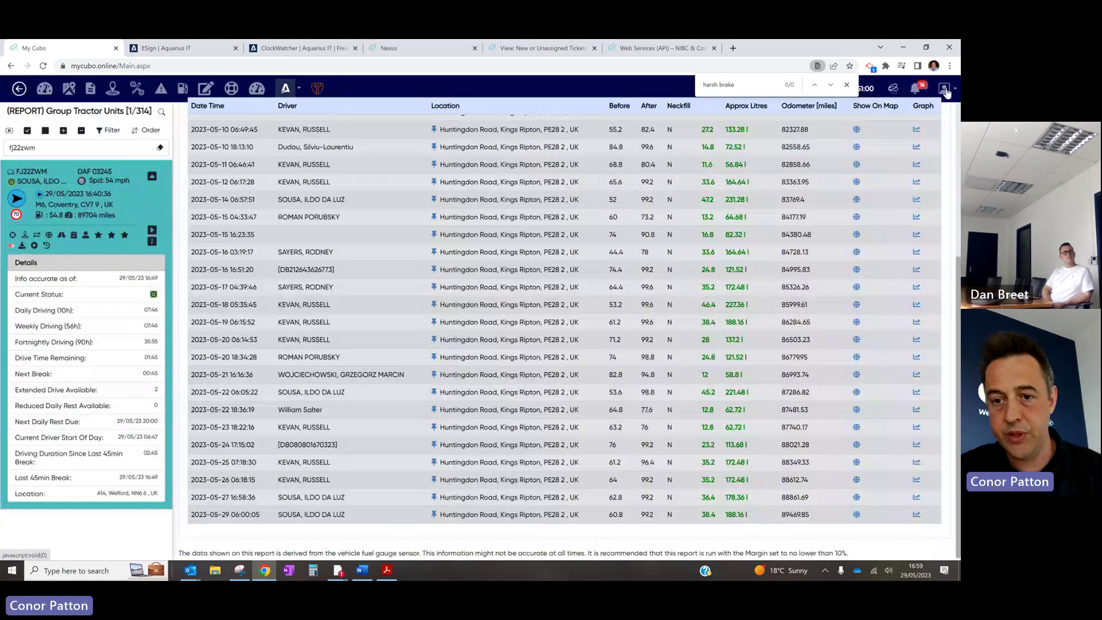
left_click(916, 340)
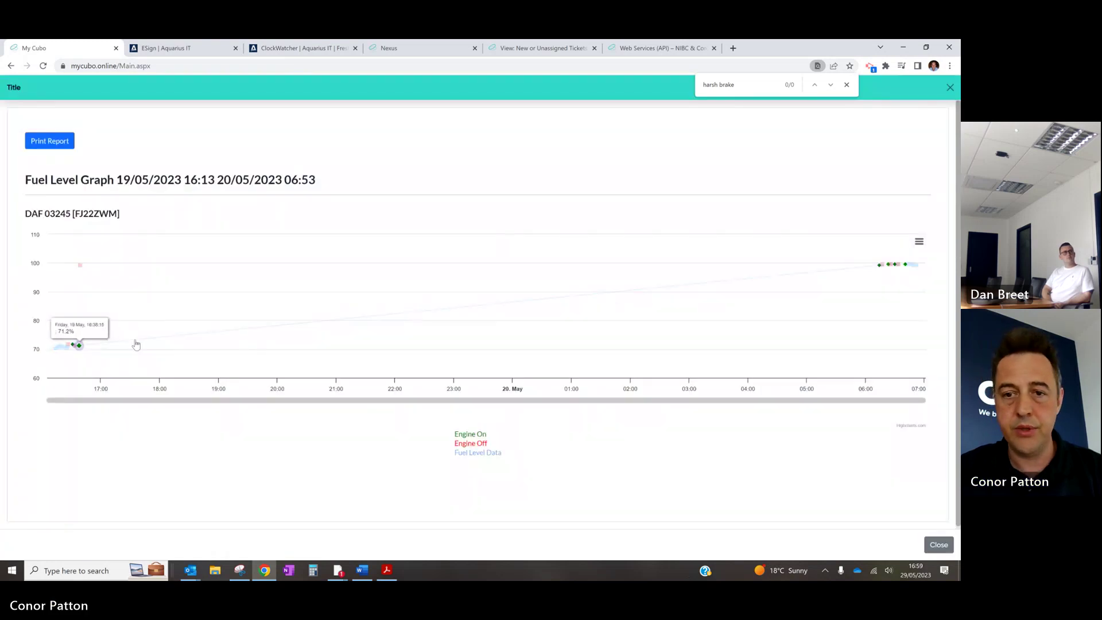
mouse_move(877, 265)
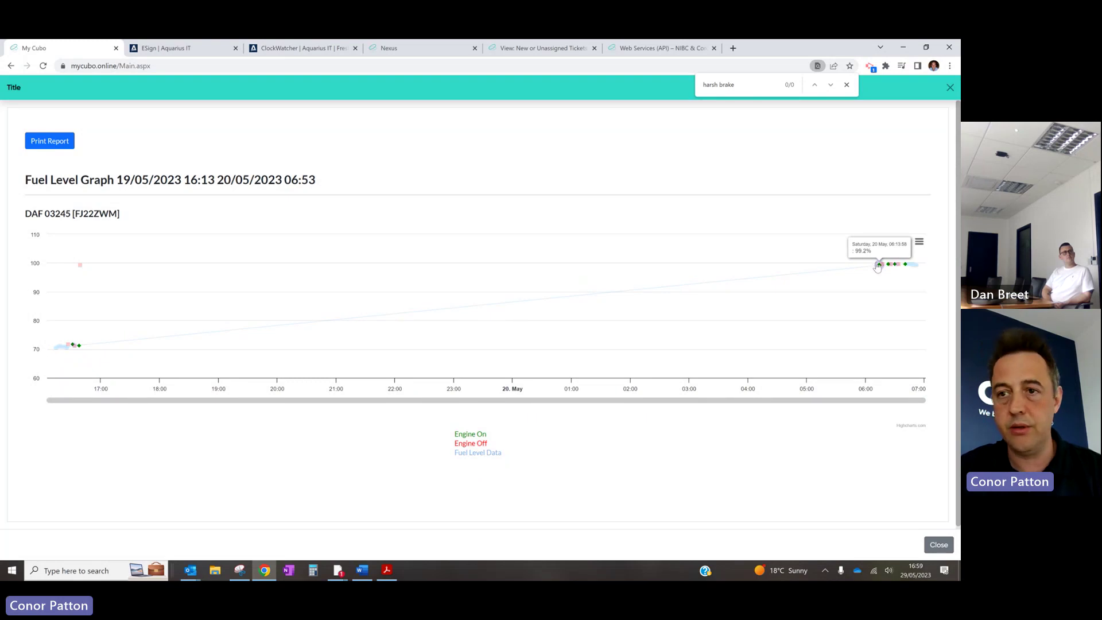
left_click(950, 88)
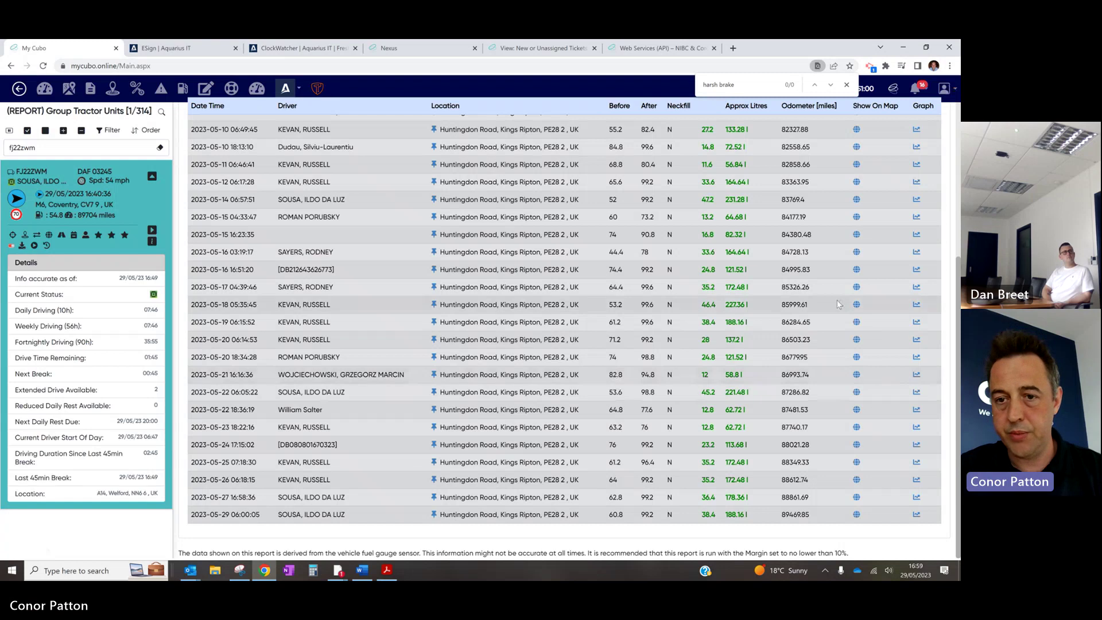
Review the 16 May fill-up's fuel graph, then close the report to the live map
left_click(917, 269)
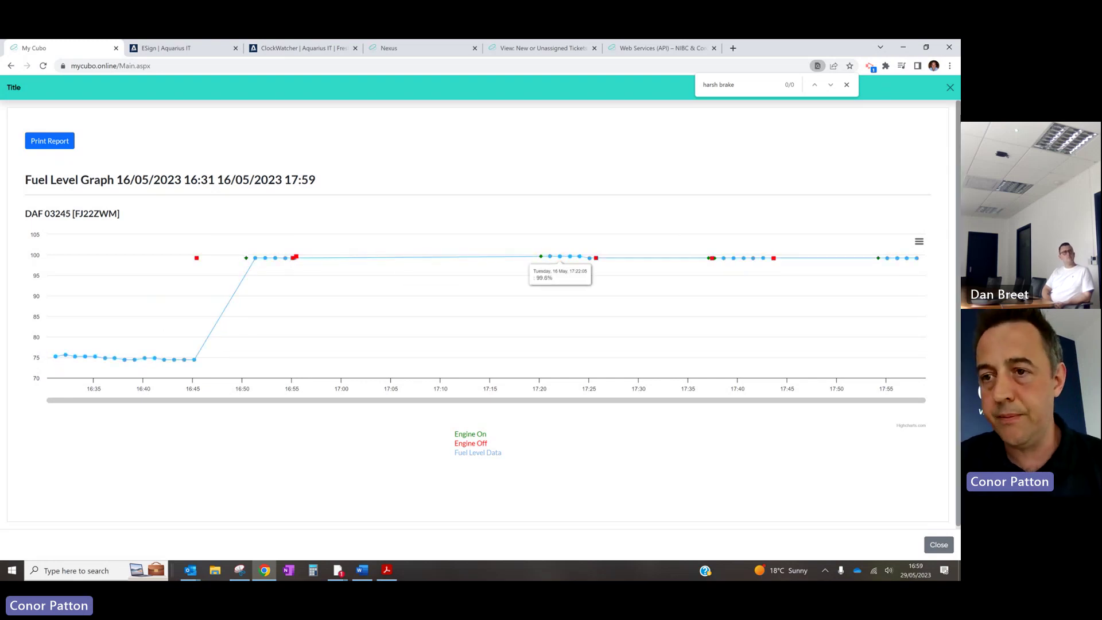
left_click(950, 87)
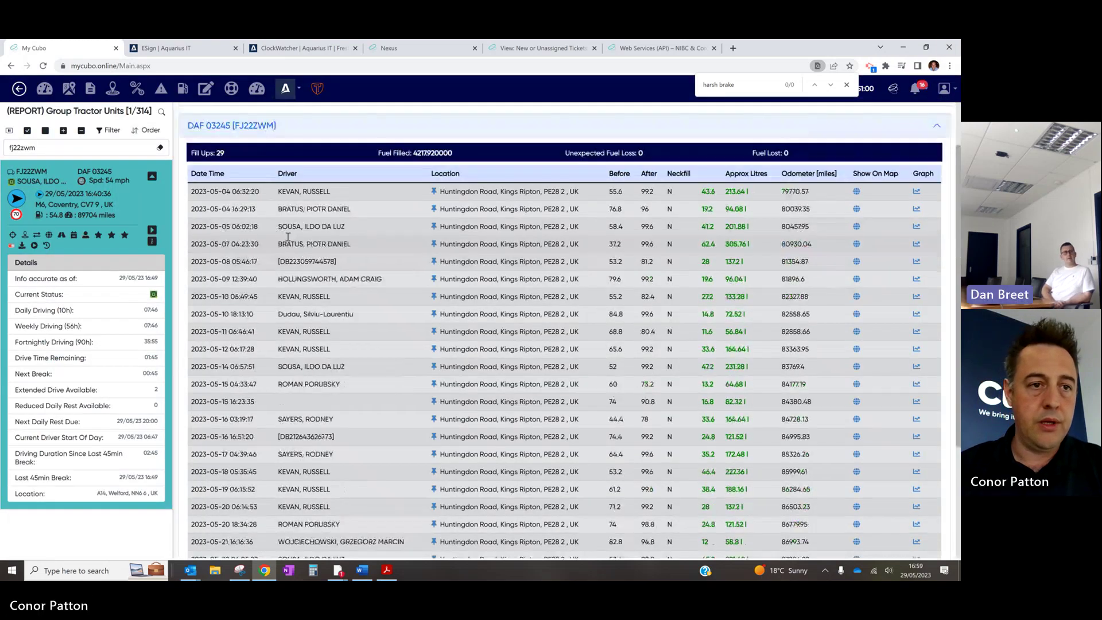
scroll(288, 236, "up", 2)
left_click(323, 126)
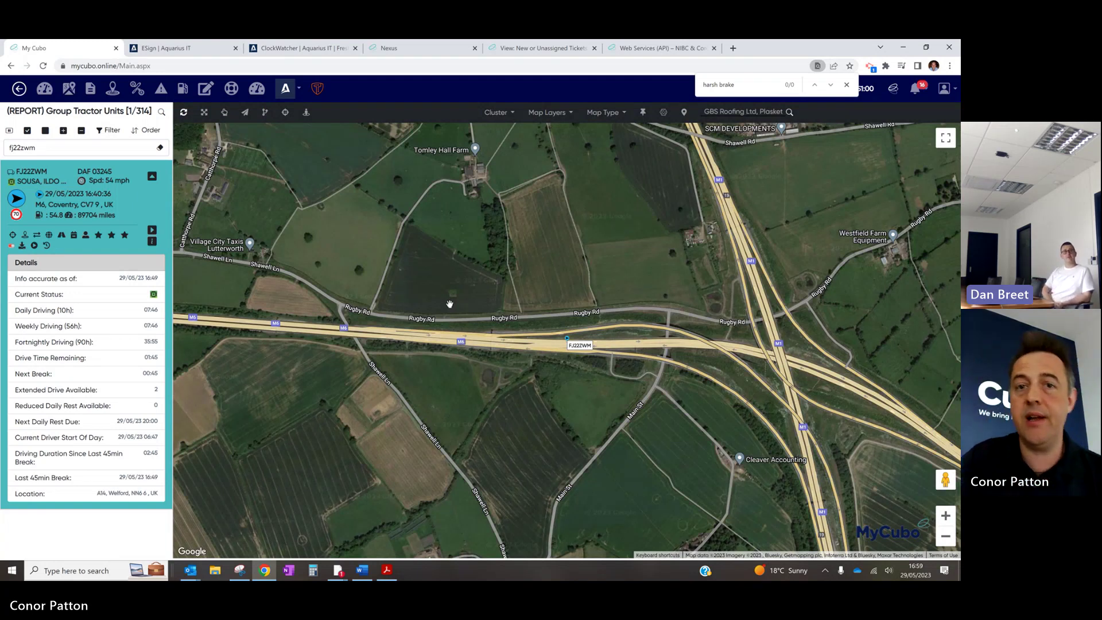
Load Cubo's 'We bring it all together' homepage at wearecubo.com in a fresh Chrome tab
left_click(734, 48)
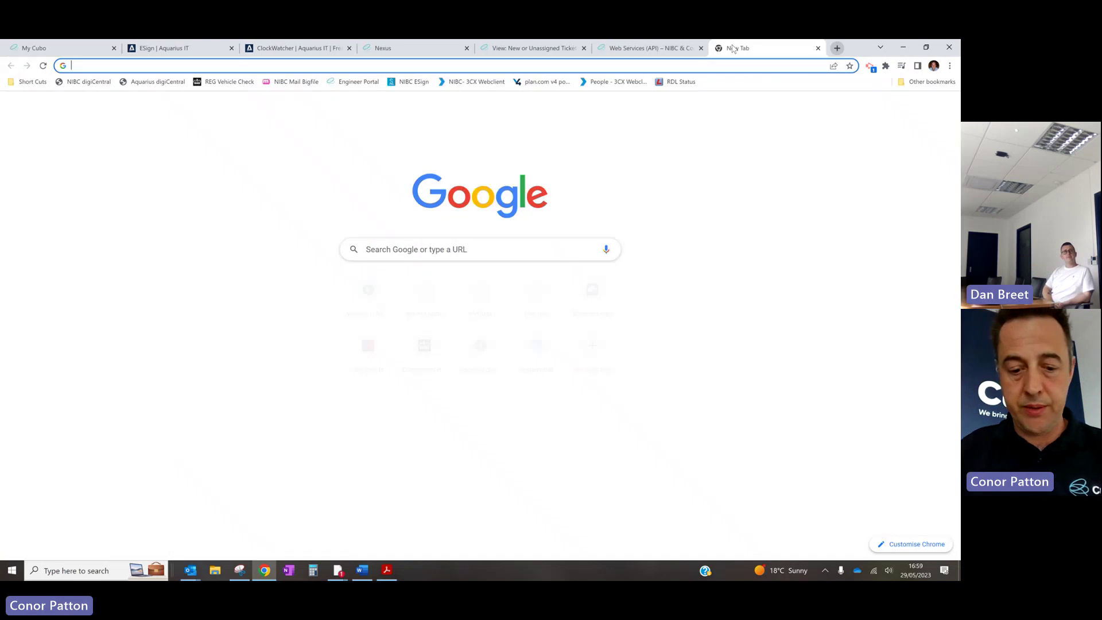
type("my")
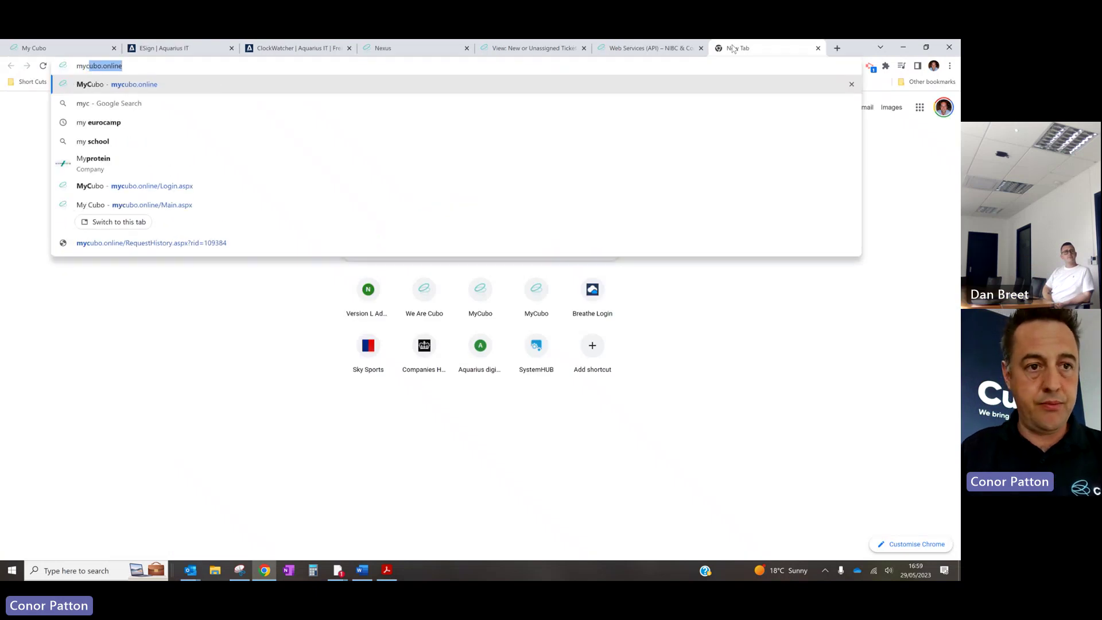
key("BackSpace")
key("BackSpace")
key("BackSpace")
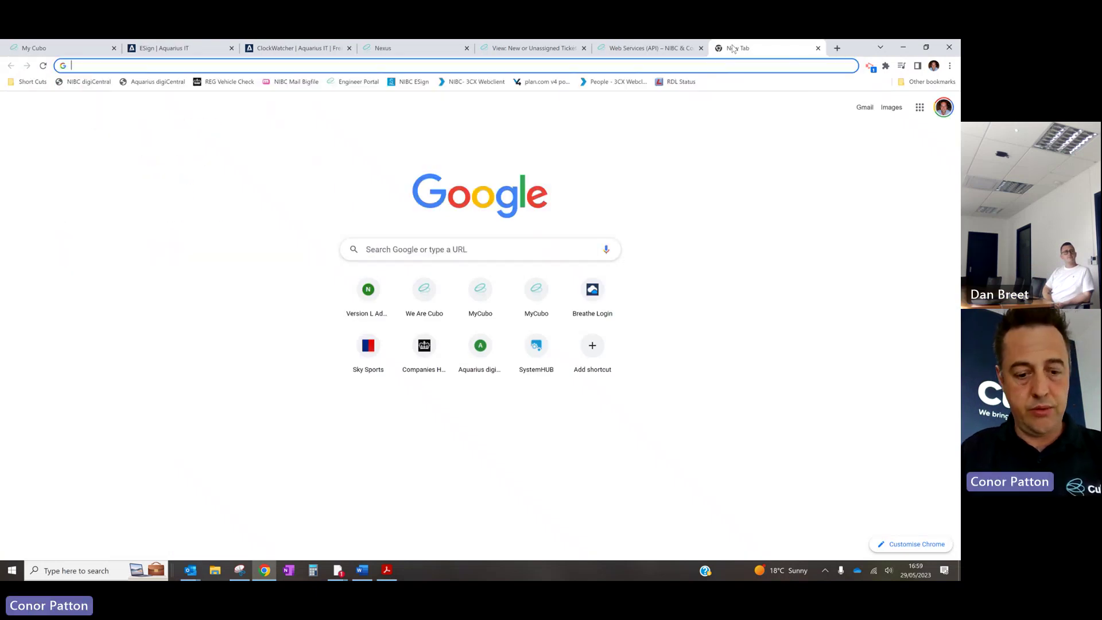
type("weare")
key("Return")
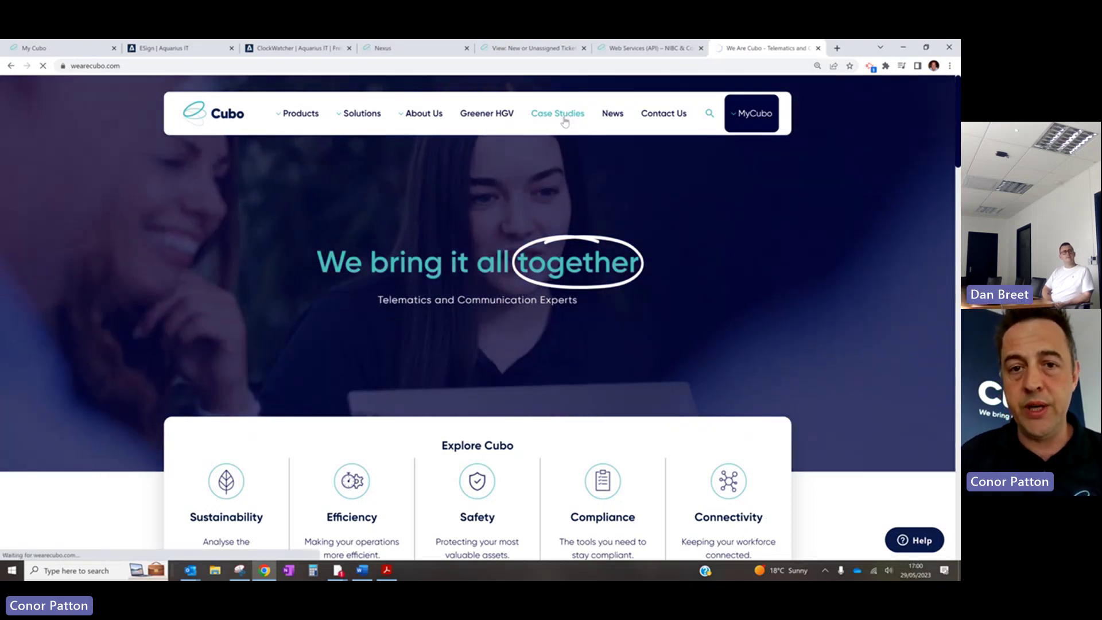
Read the Essex Bulk Services 30% CO2-reduction case study, then go back to the MyCubo tab
left_click(565, 121)
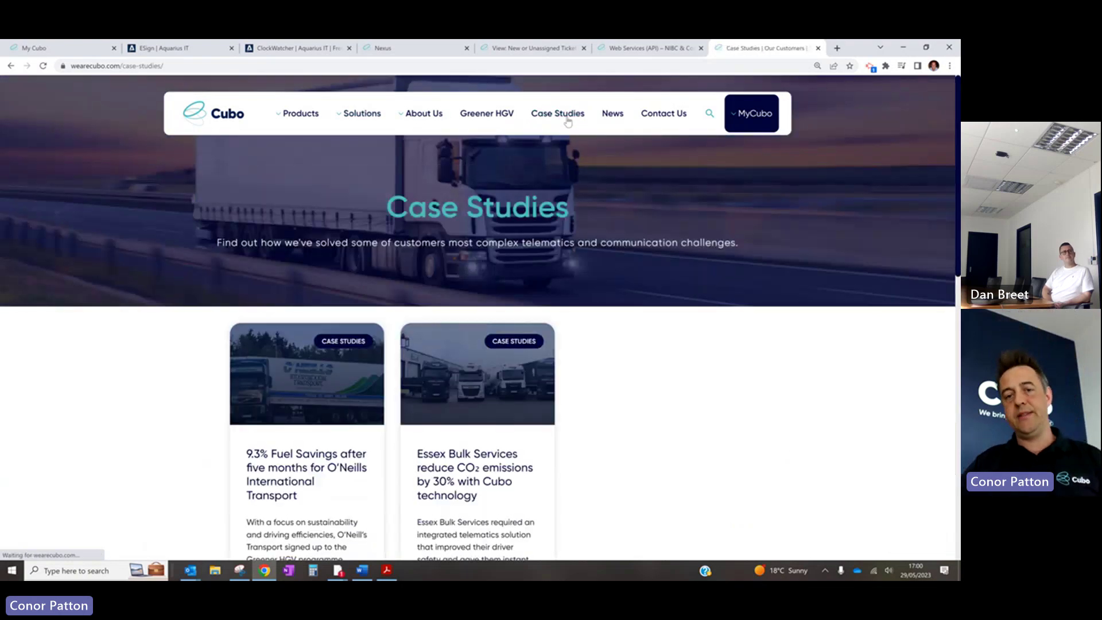
scroll(472, 317, "down", 3)
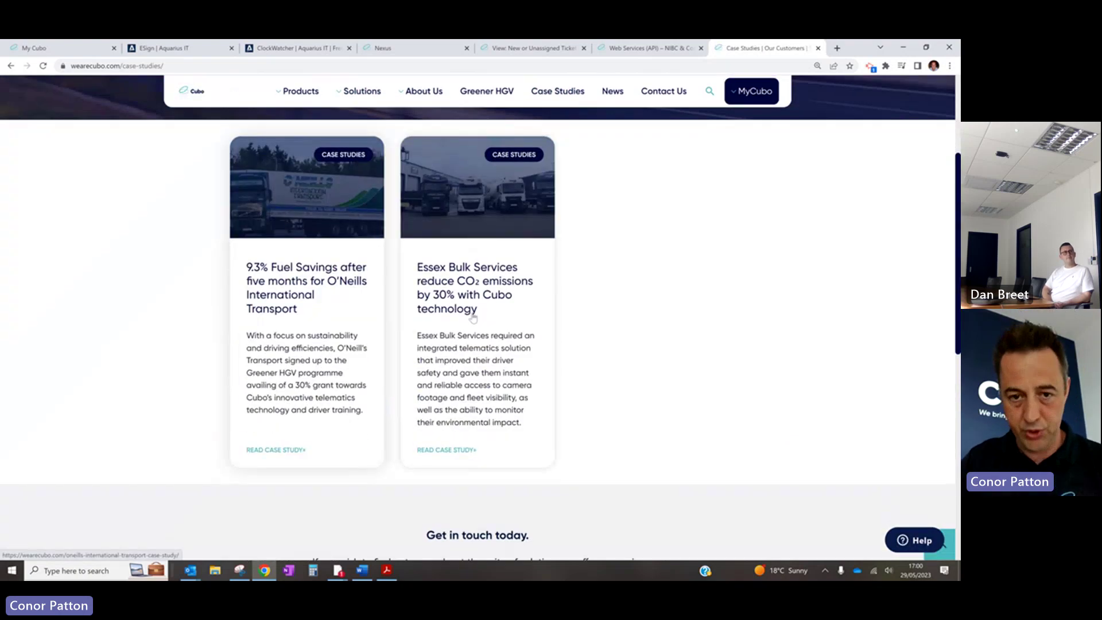
left_click(489, 200)
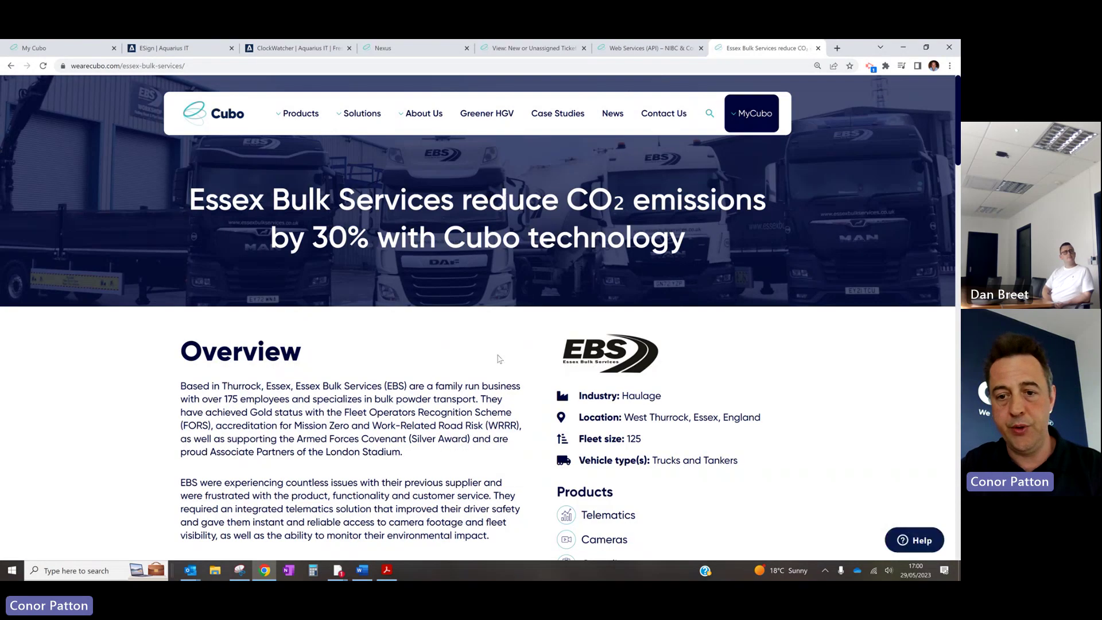
scroll(498, 358, "down", 2)
scroll(492, 357, "down", 10)
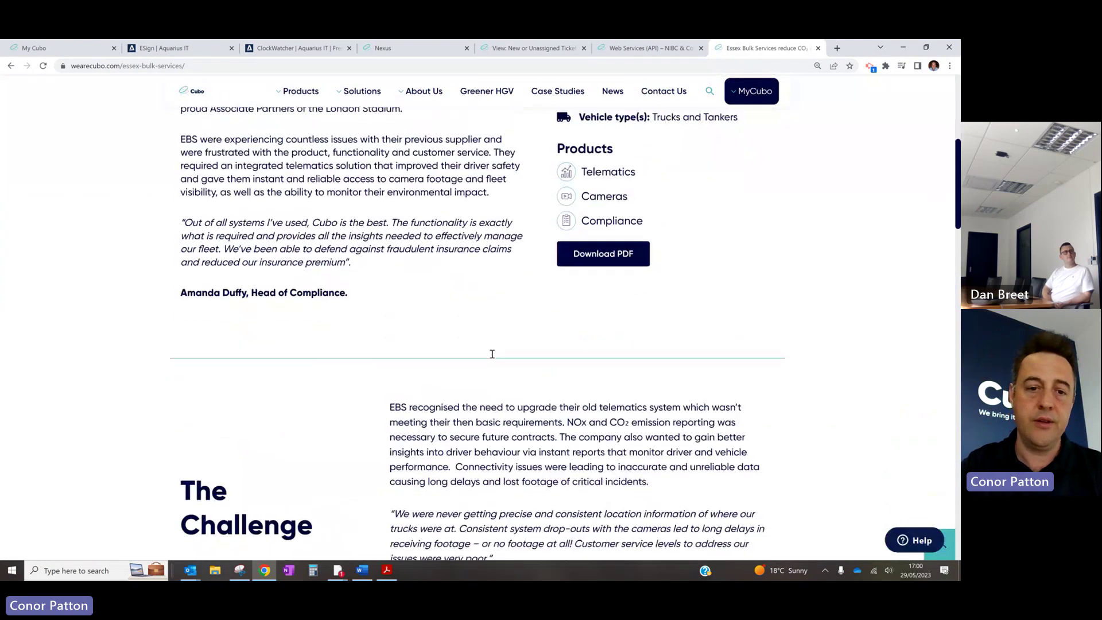
scroll(563, 291, "down", 20)
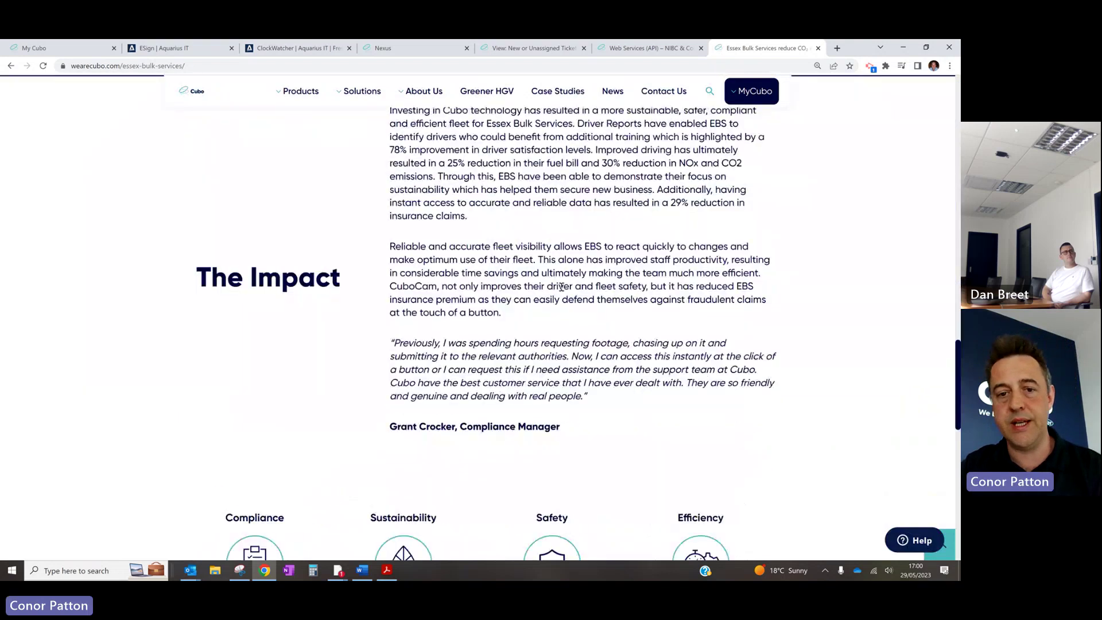
scroll(563, 291, "up", 8)
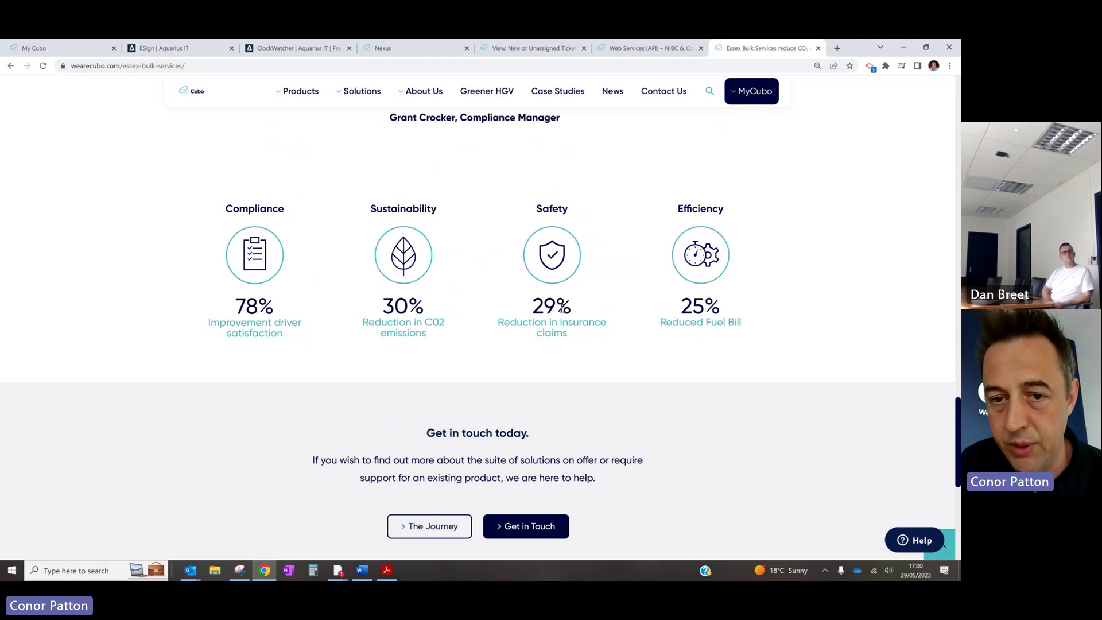
scroll(562, 310, "up", 3)
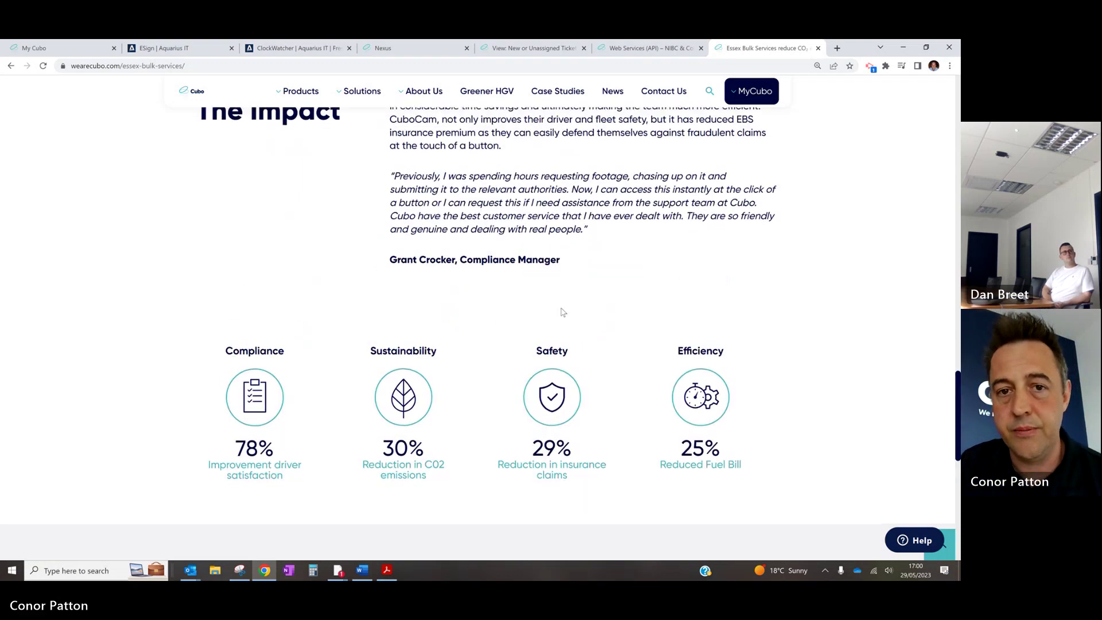
scroll(562, 311, "up", 10)
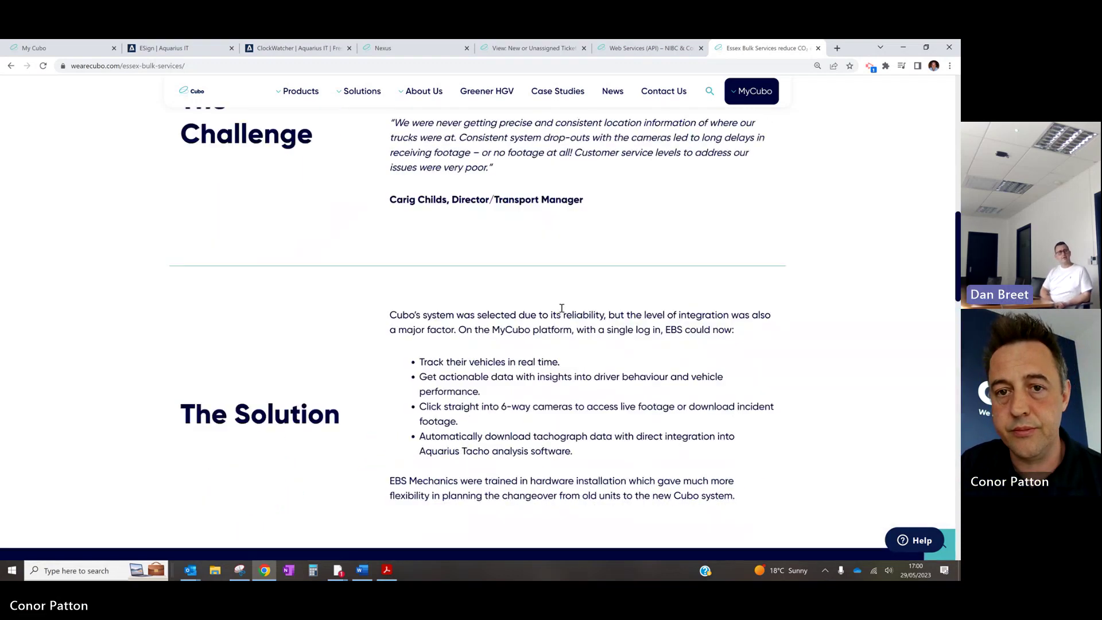
scroll(562, 248, "up", 6)
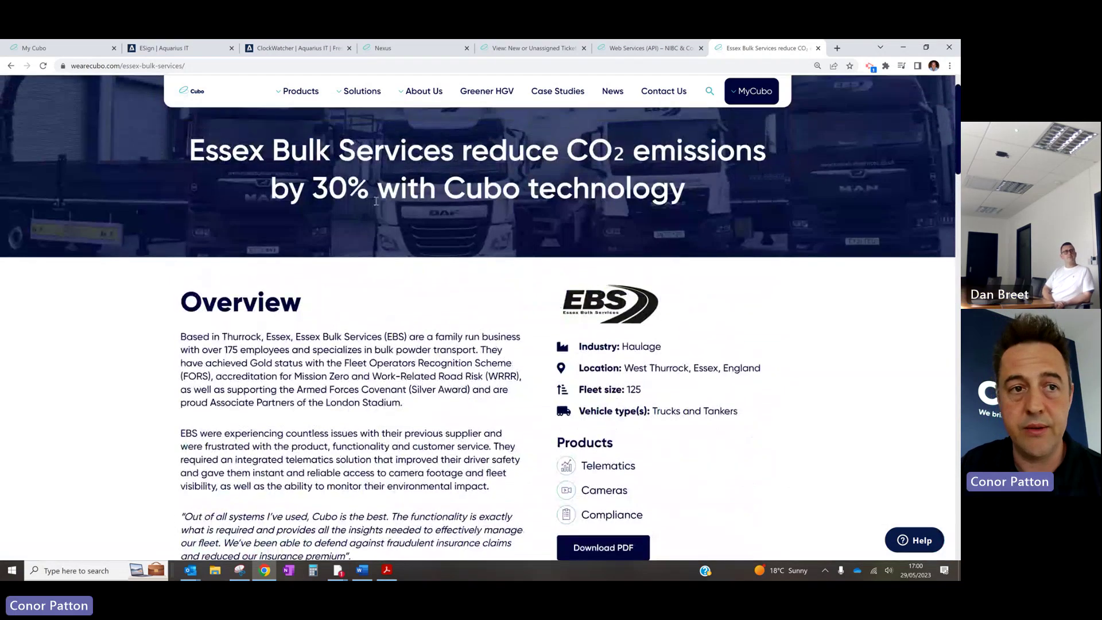
left_click(80, 50)
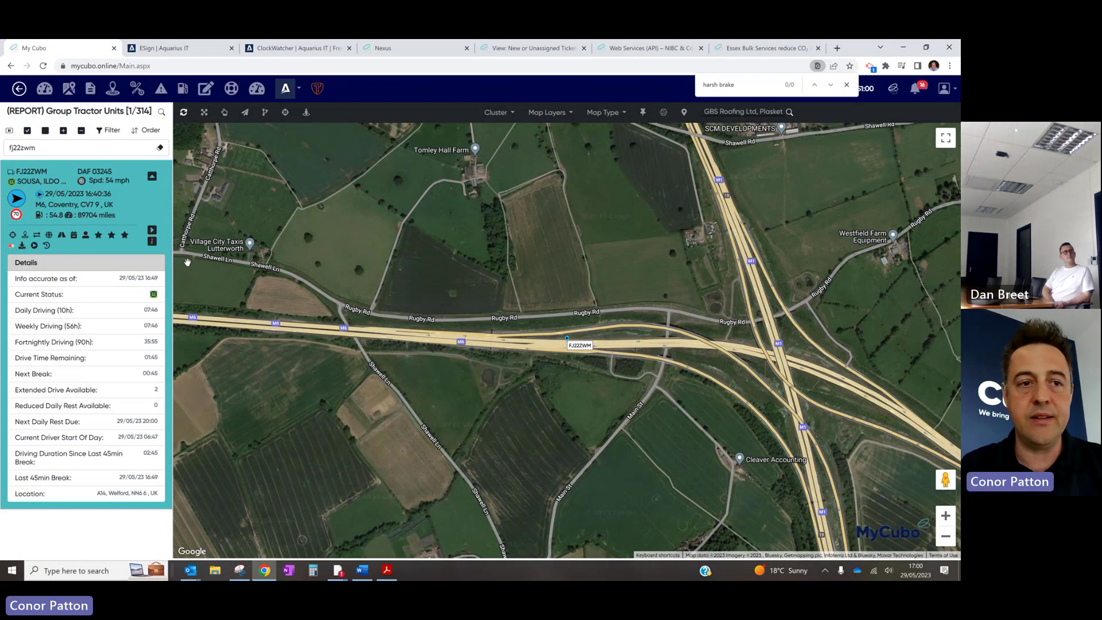
left_click(71, 87)
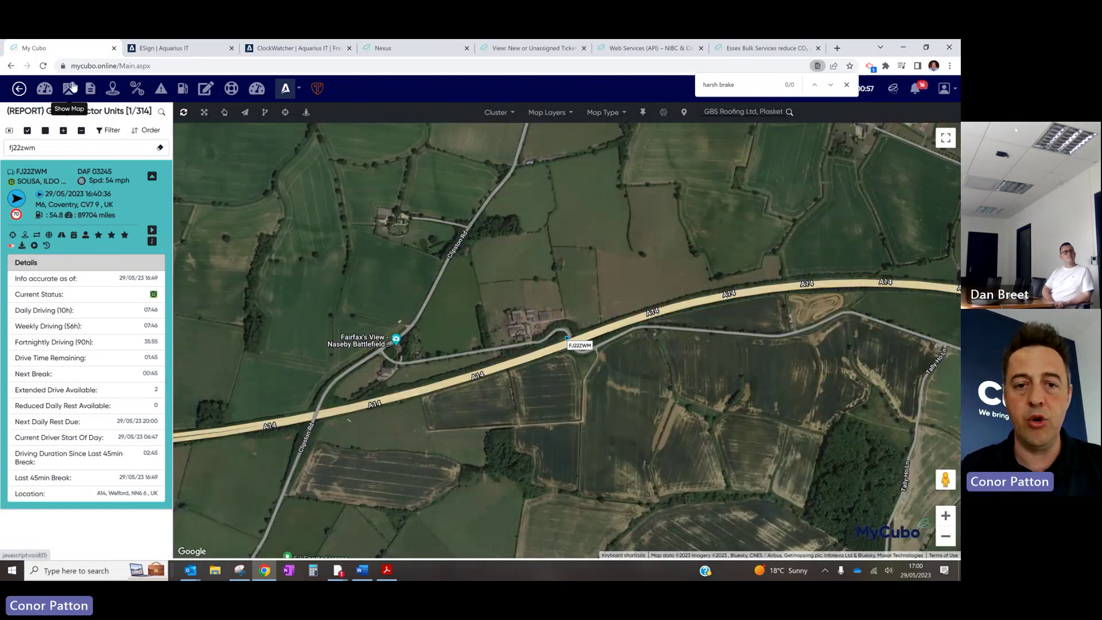